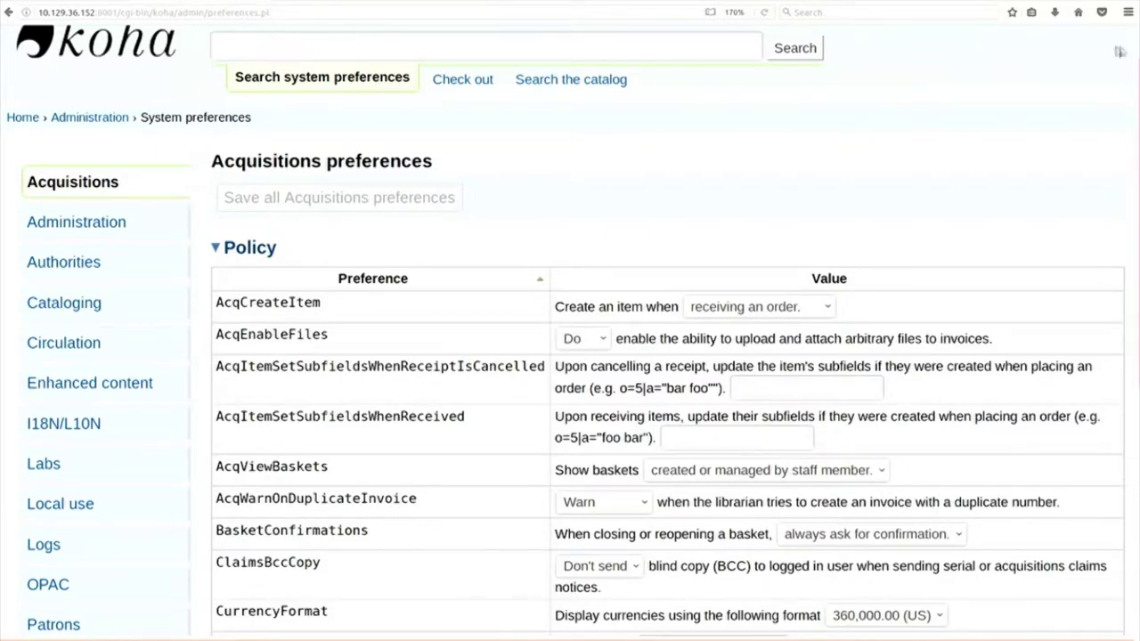
pyautogui.scroll(-2, 859, 534)
pyautogui.scroll(-1, 859, 532)
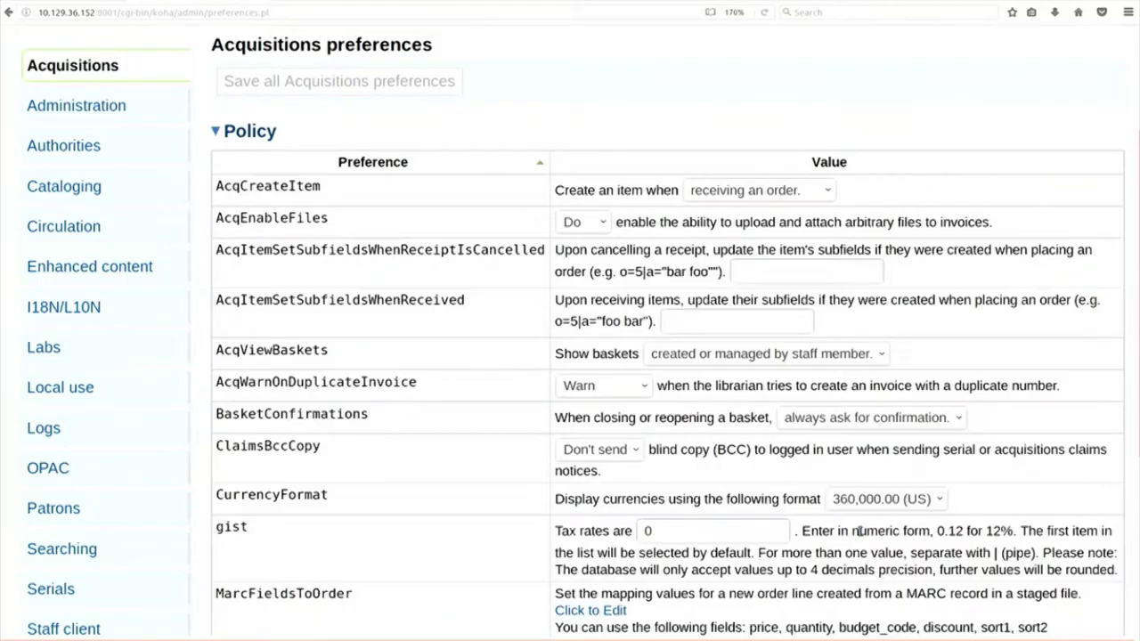
pyautogui.scroll(-1, 860, 532)
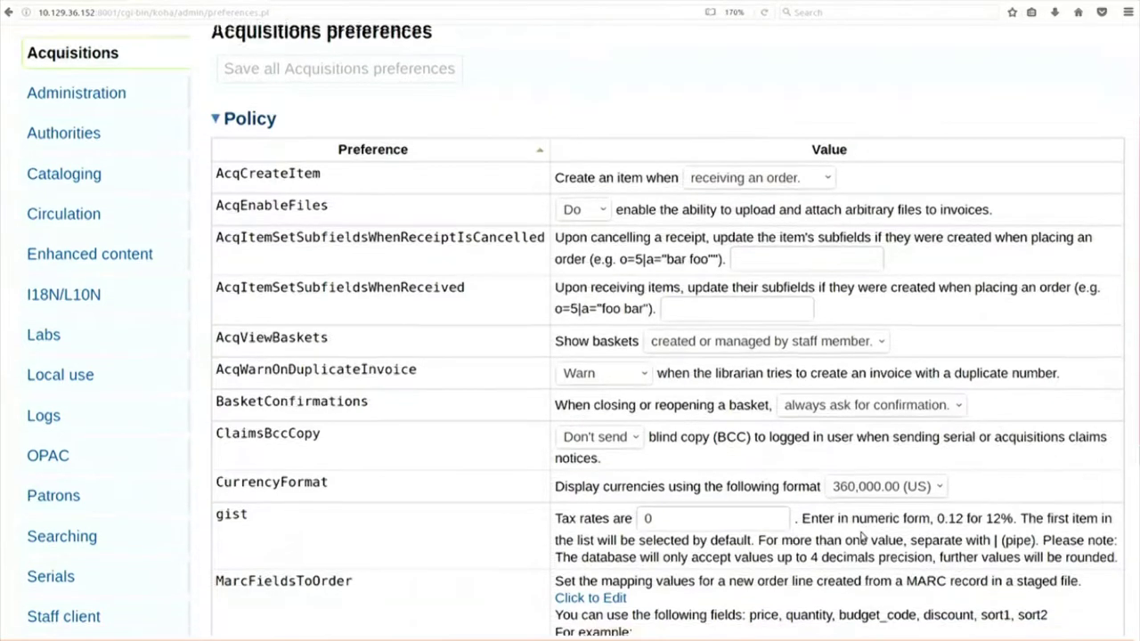
pyautogui.moveTo(347, 296); pyautogui.dragTo(211, 280)
pyautogui.click(214, 299)
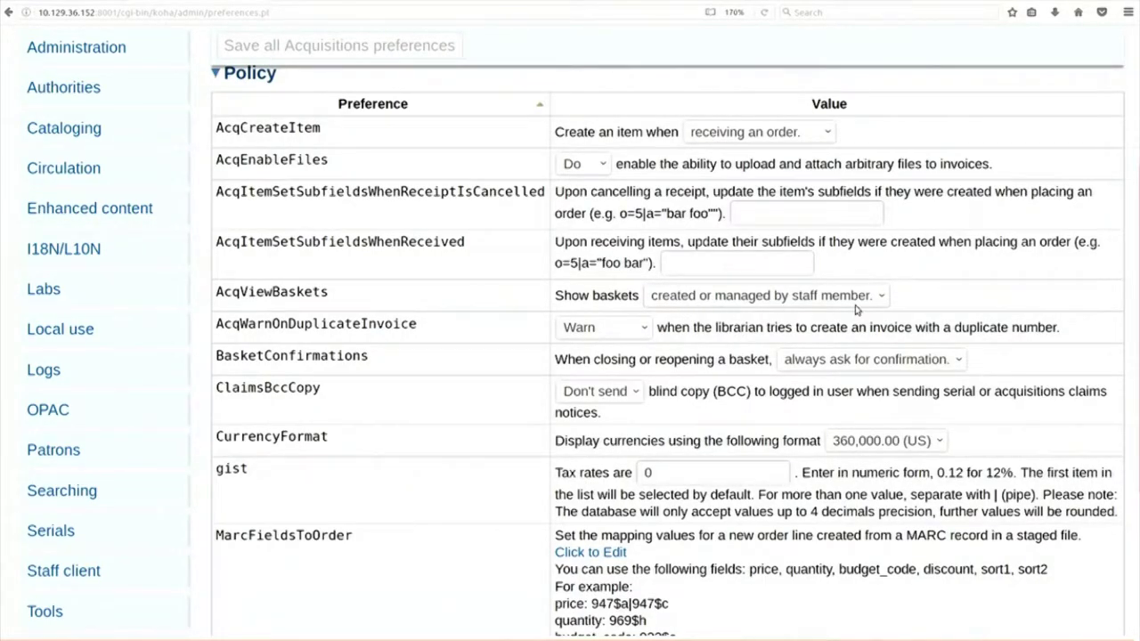
pyautogui.scroll(-1, 857, 309)
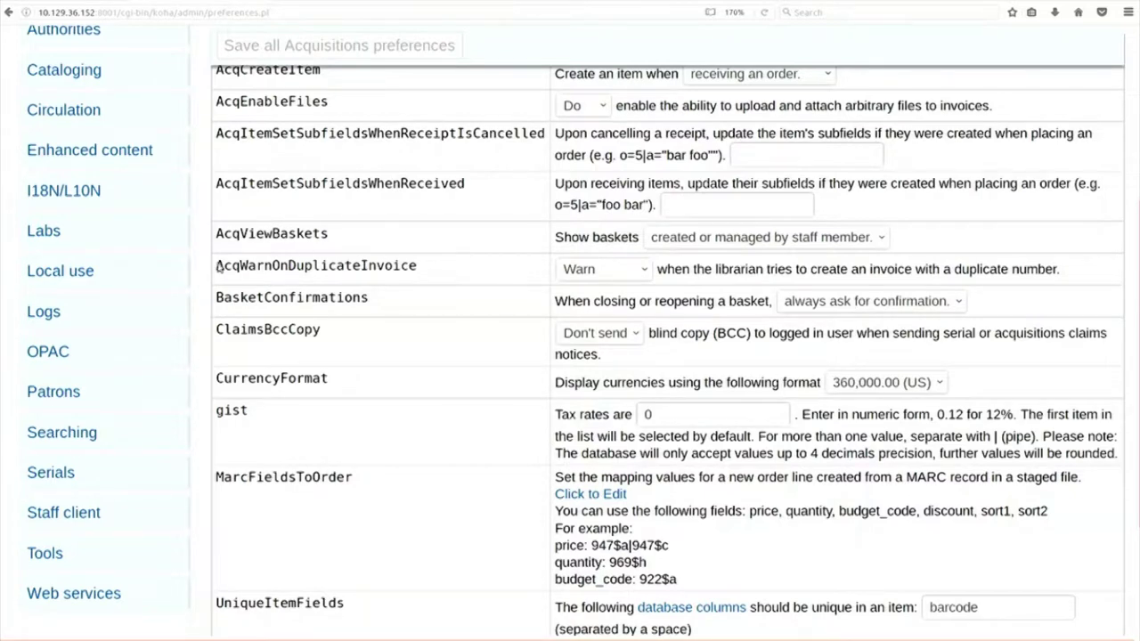
pyautogui.moveTo(218, 267); pyautogui.dragTo(416, 277)
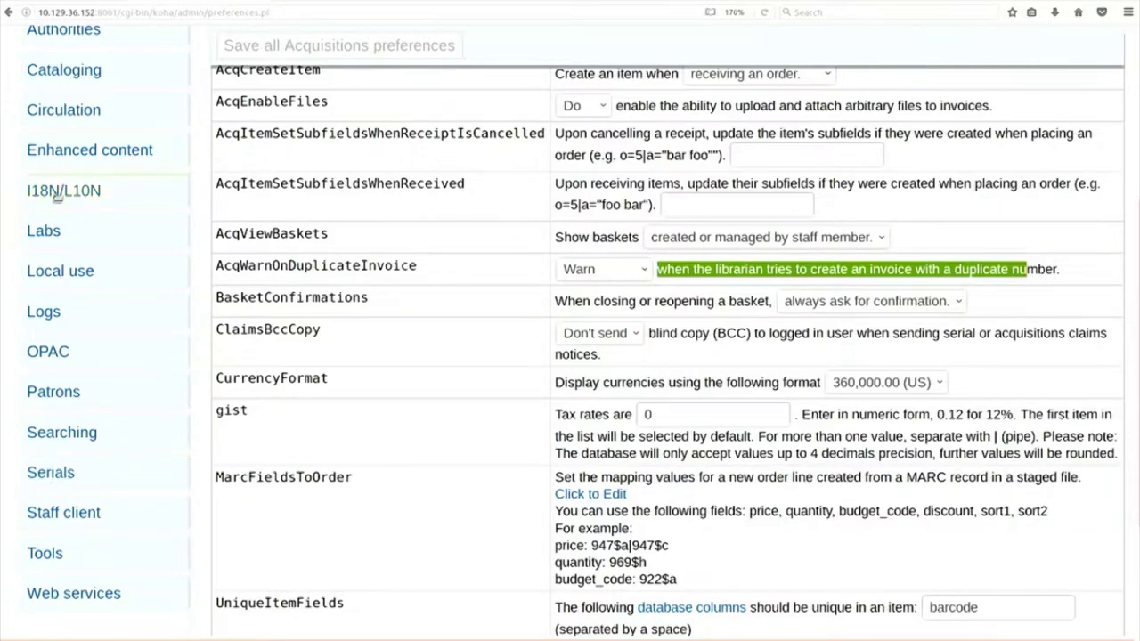
pyautogui.scroll(2, 349, 397)
pyautogui.scroll(1, 349, 396)
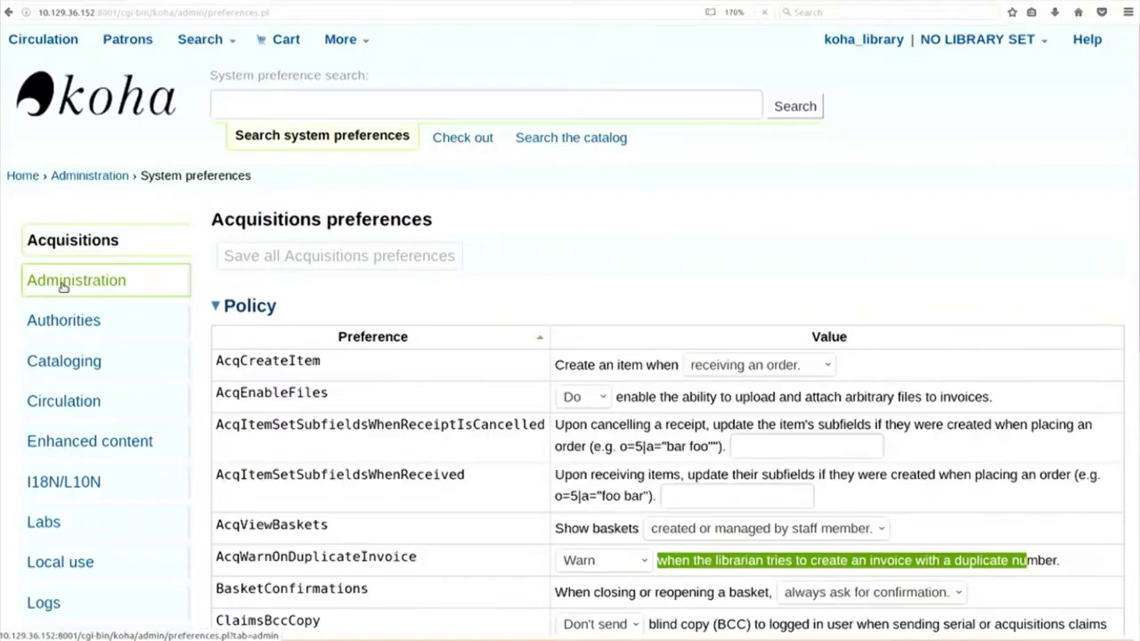
# Step: Open the Administration preferences and locate KohaAdminEmailAddress under Interface options
pyautogui.click(62, 286)
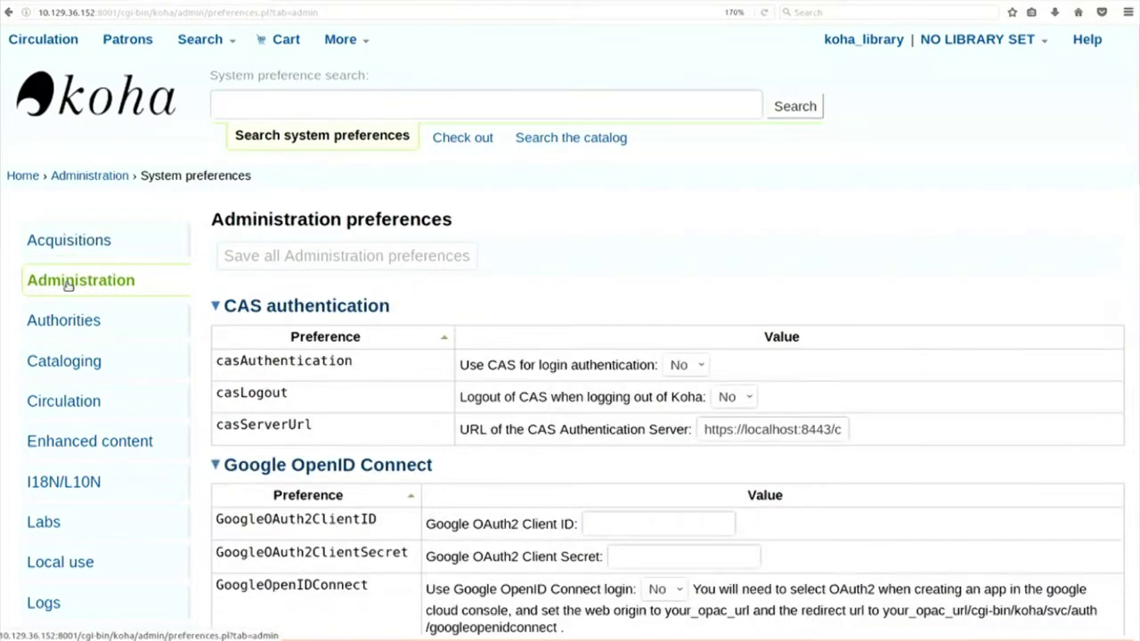
pyautogui.scroll(-5, 326, 464)
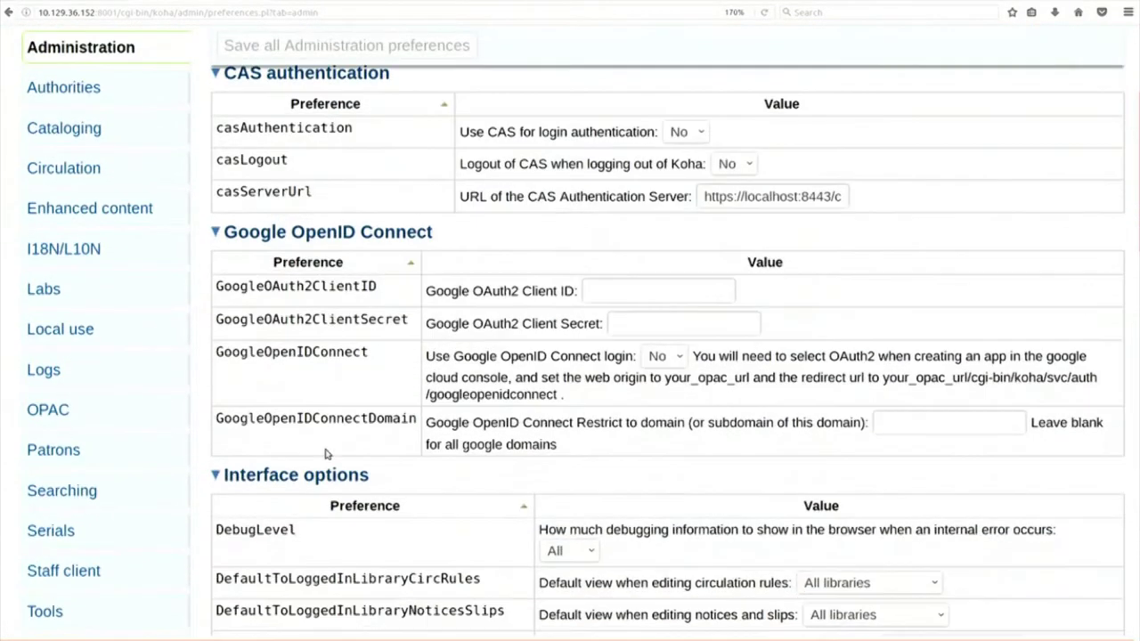
pyautogui.scroll(-3, 319, 458)
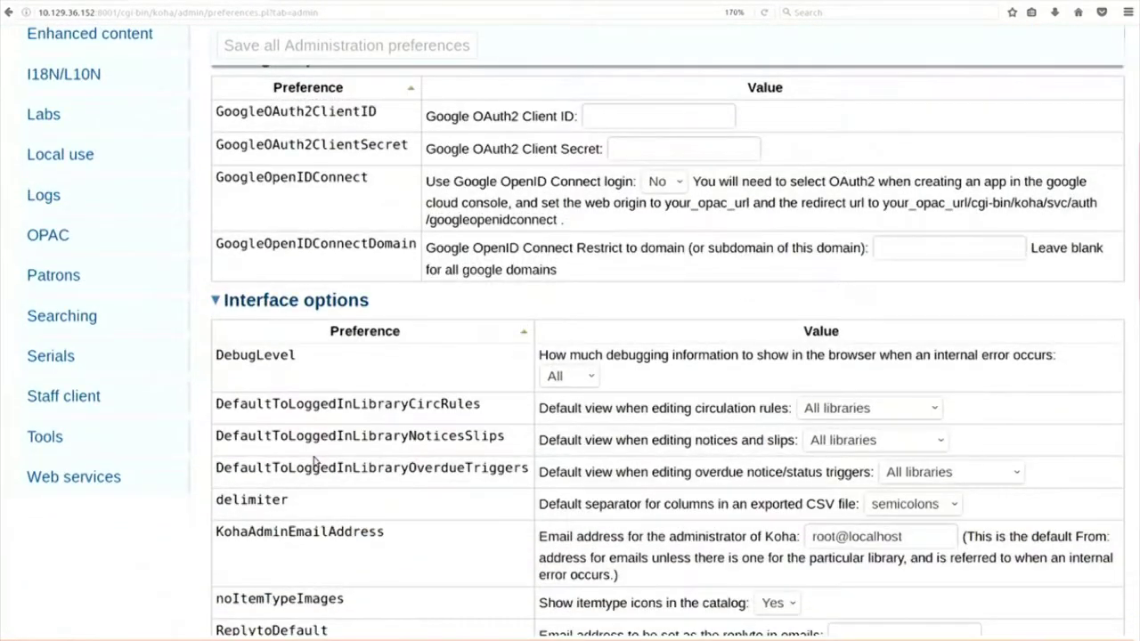
pyautogui.scroll(-1, 313, 459)
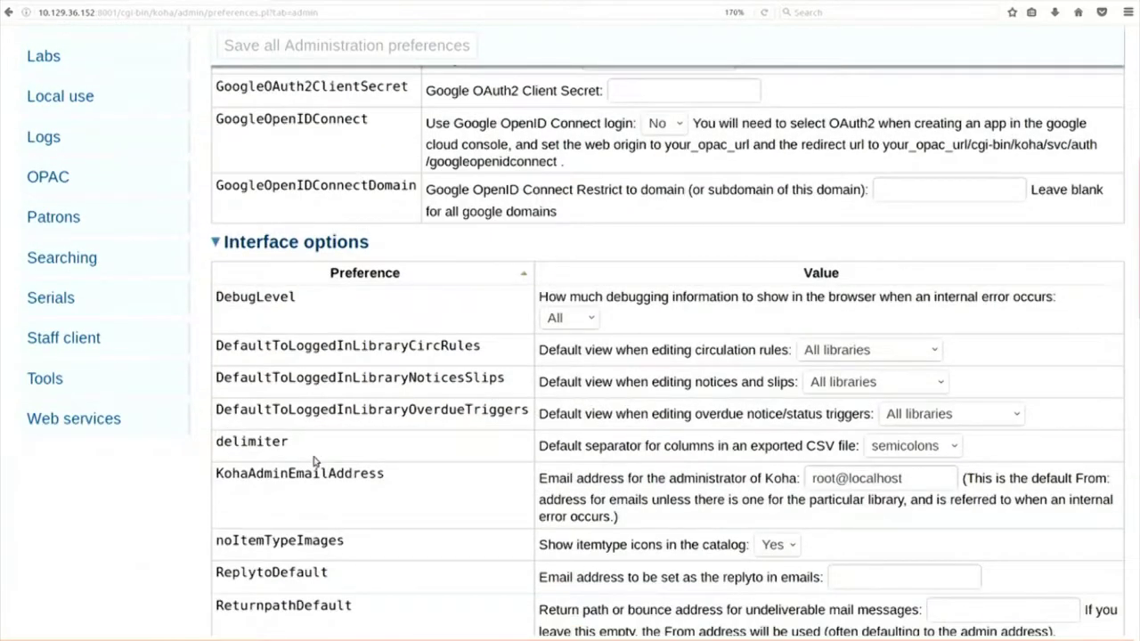
pyautogui.scroll(4, 313, 460)
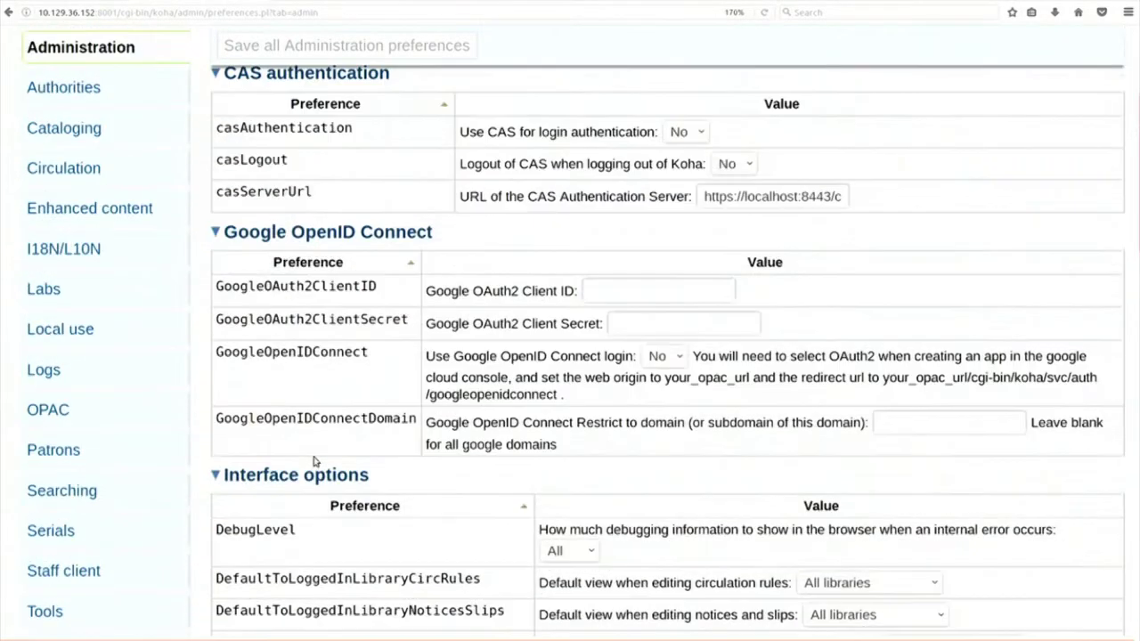
pyautogui.scroll(-7, 314, 461)
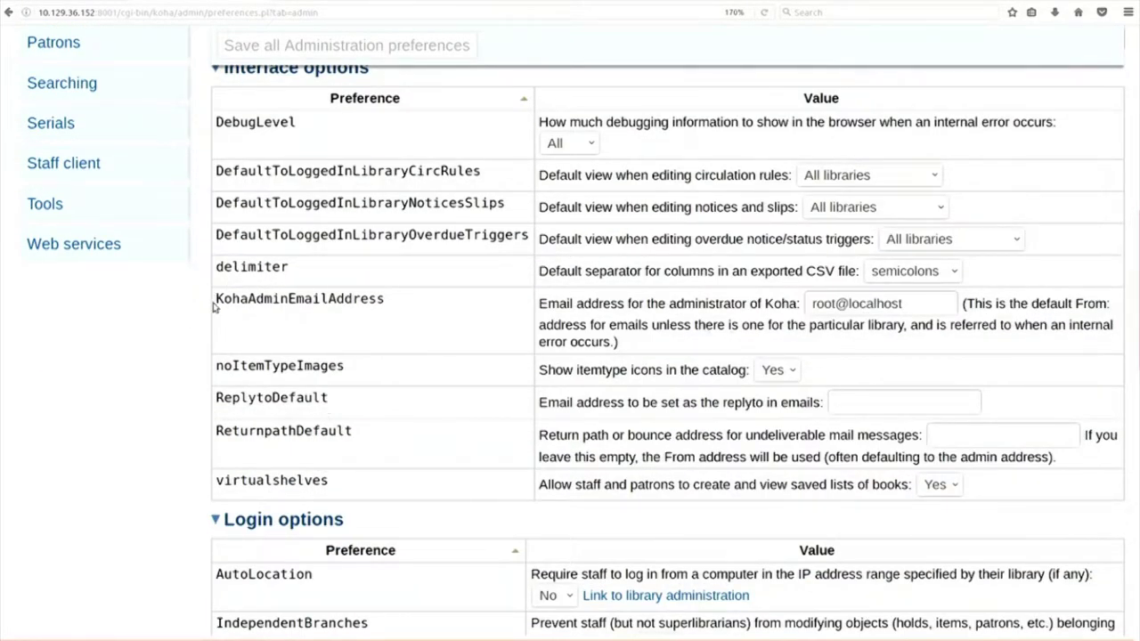
pyautogui.moveTo(213, 305); pyautogui.dragTo(326, 321)
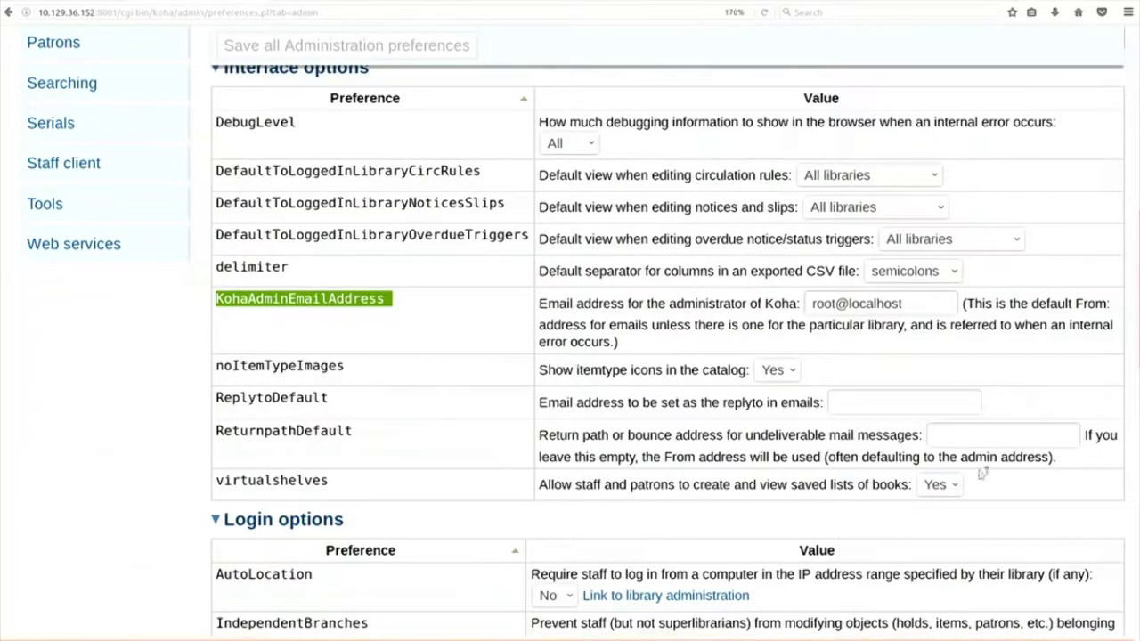
# Step: Replace root@localhost in KohaAdminEmailAddress with the administrator's e-mail, and enter it in ReplytoDefault
pyautogui.moveTo(906, 304); pyautogui.dragTo(710, 279)
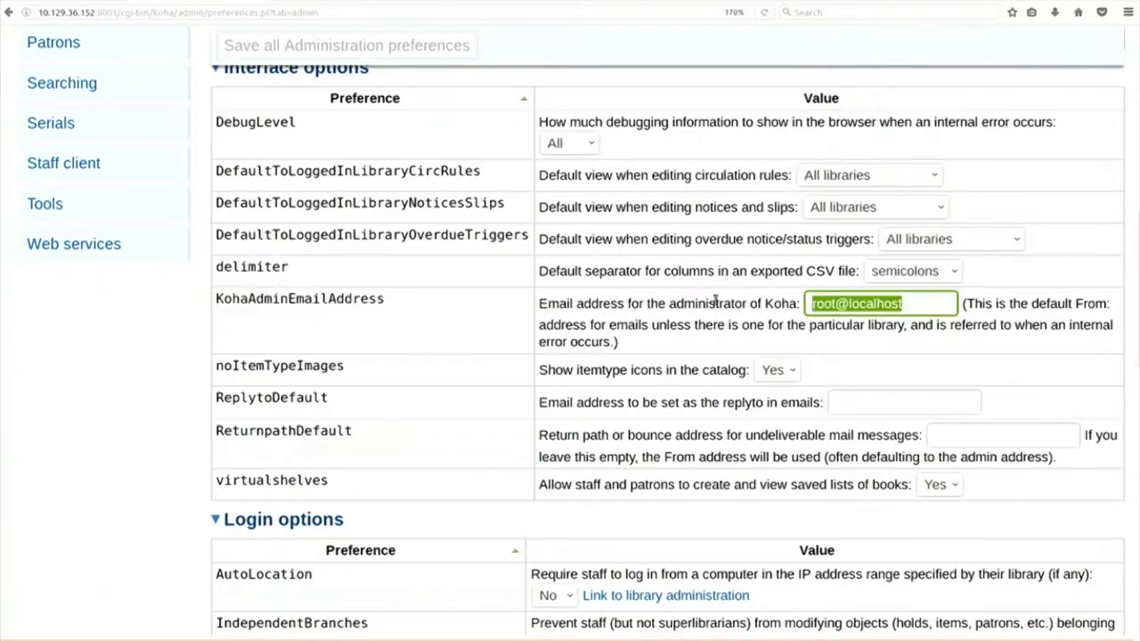
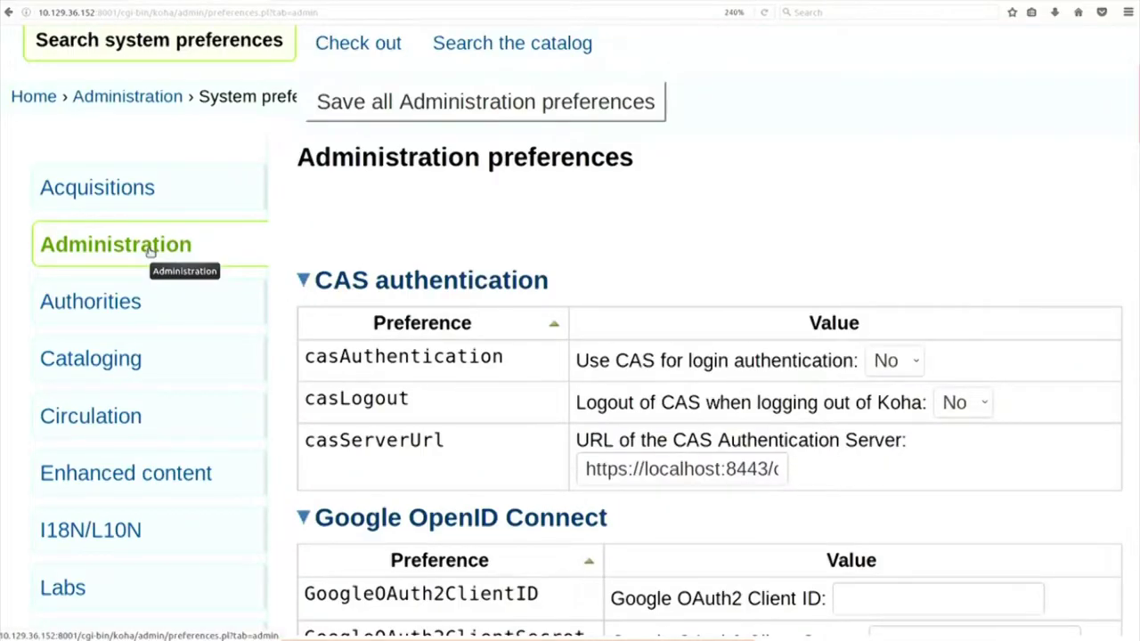
pyautogui.scroll(-5, 575, 392)
pyautogui.scroll(-7, 571, 387)
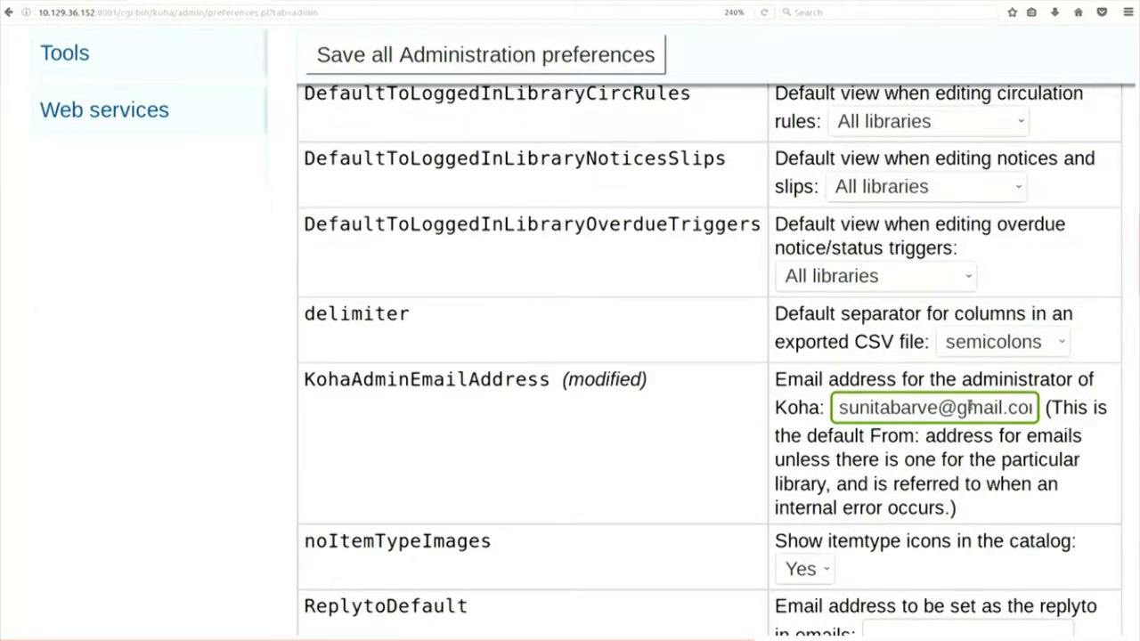
pyautogui.scroll(-3, 455, 392)
pyautogui.moveTo(301, 358); pyautogui.dragTo(472, 375)
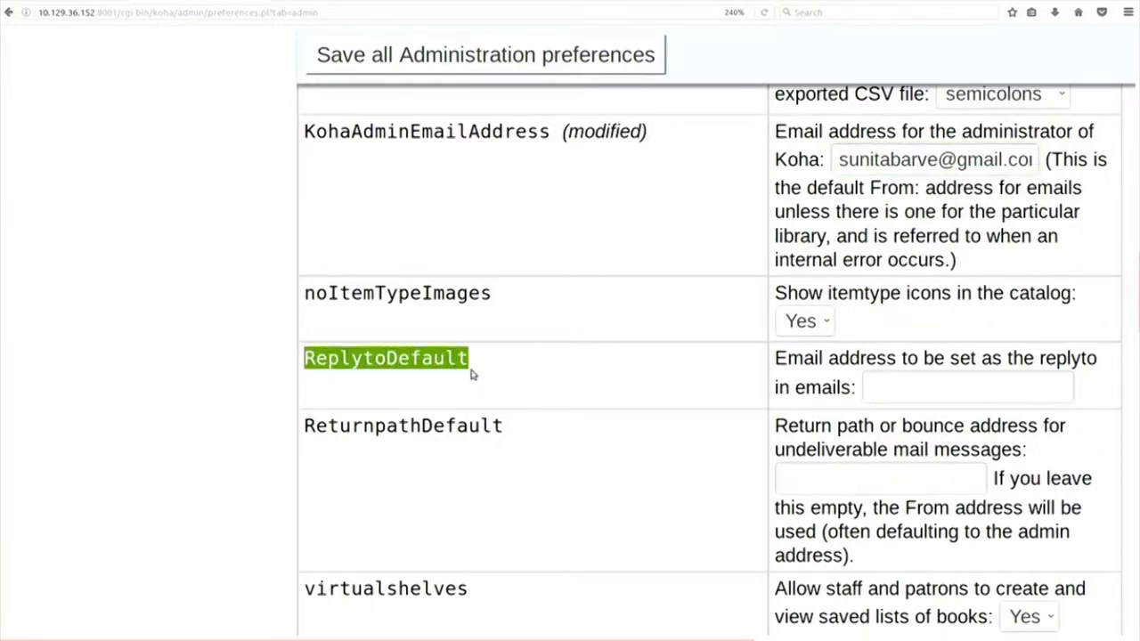
pyautogui.click(952, 398)
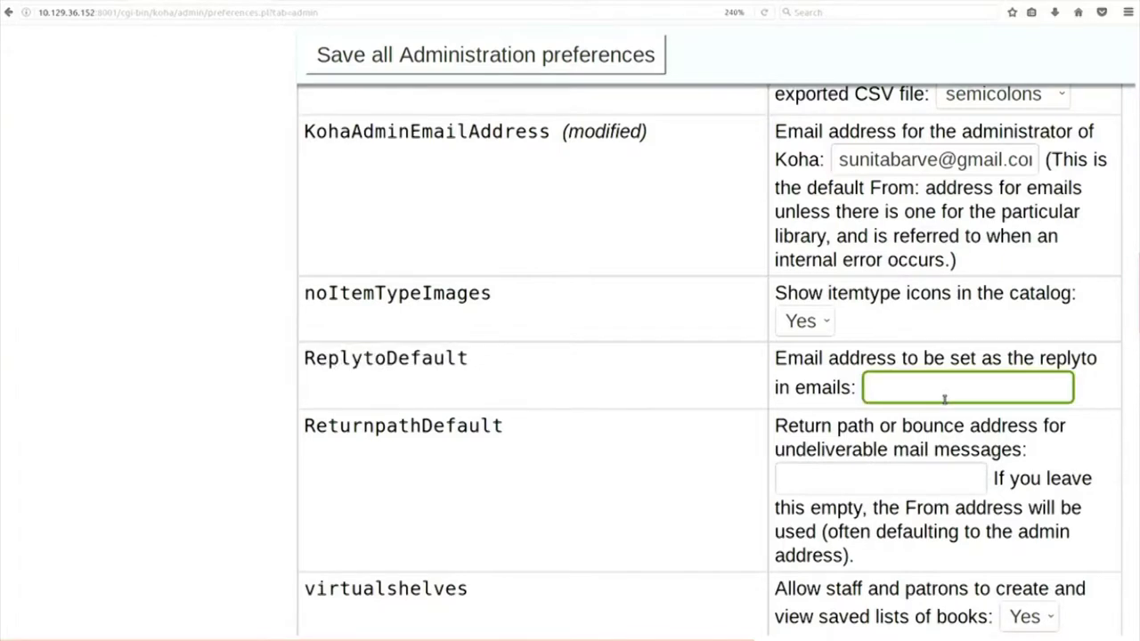
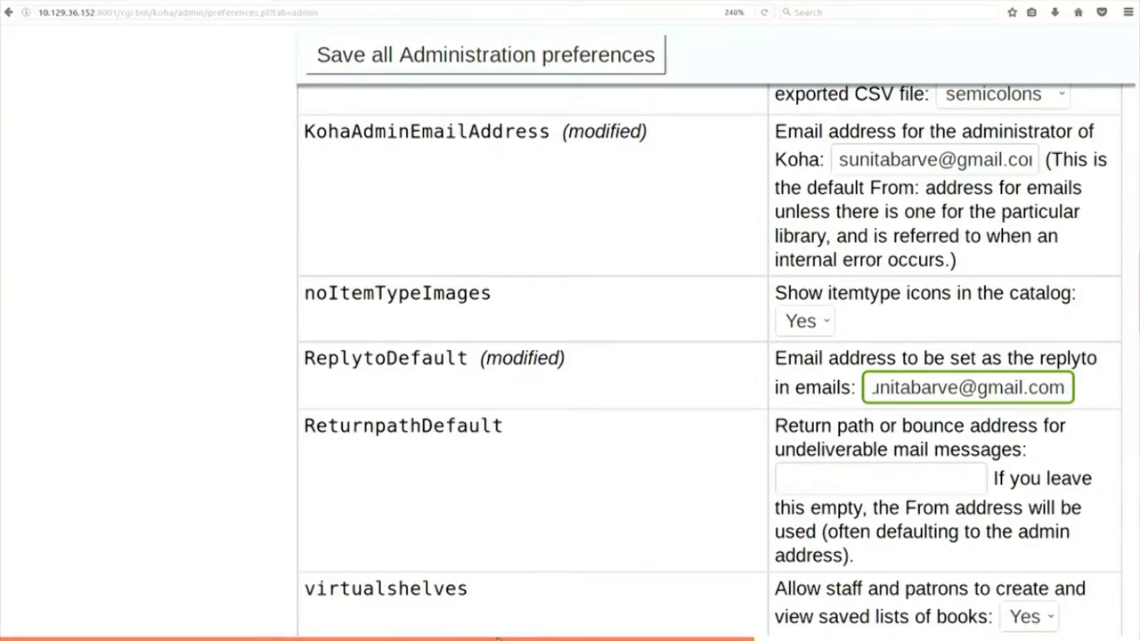
# Step: Check the modified KohaAdminEmailAddress and ReplytoDefault values, then scroll to the end of Administration preferences
pyautogui.scroll(10, 280, 469)
pyautogui.scroll(5, 280, 495)
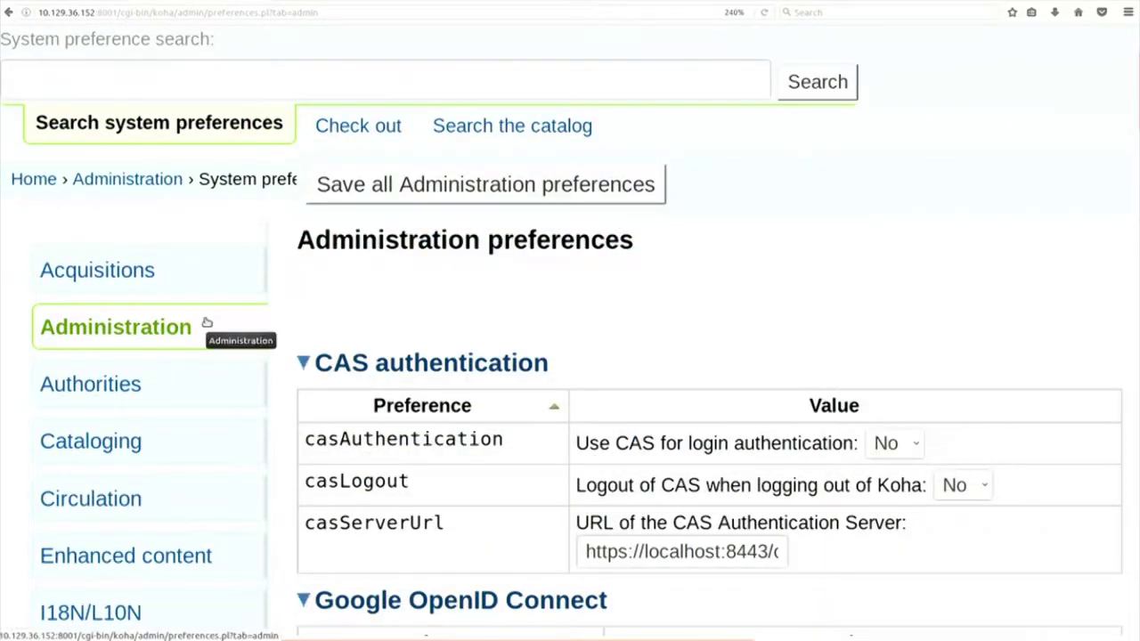
pyautogui.scroll(-6, 512, 370)
pyautogui.scroll(-5, 512, 370)
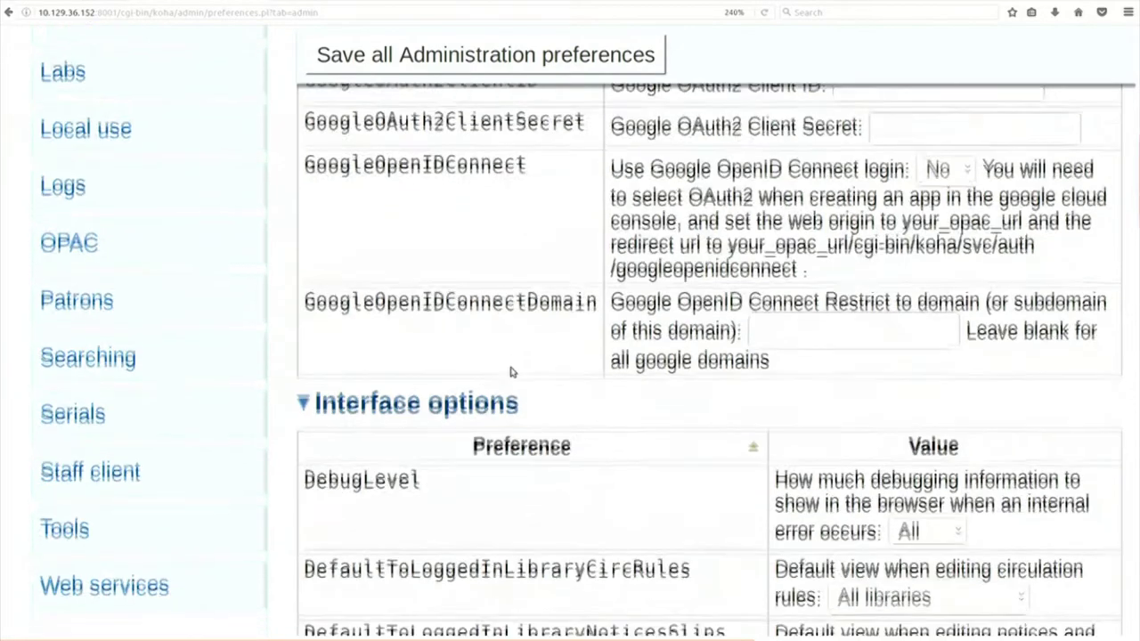
pyautogui.scroll(-5, 512, 371)
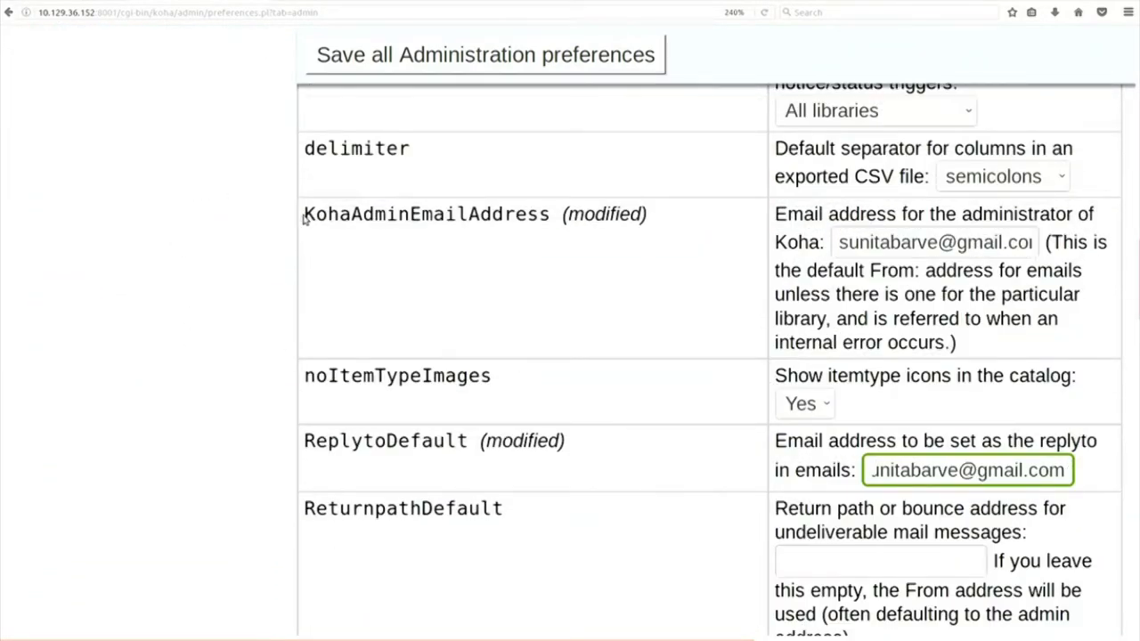
pyautogui.moveTo(305, 217); pyautogui.dragTo(493, 237)
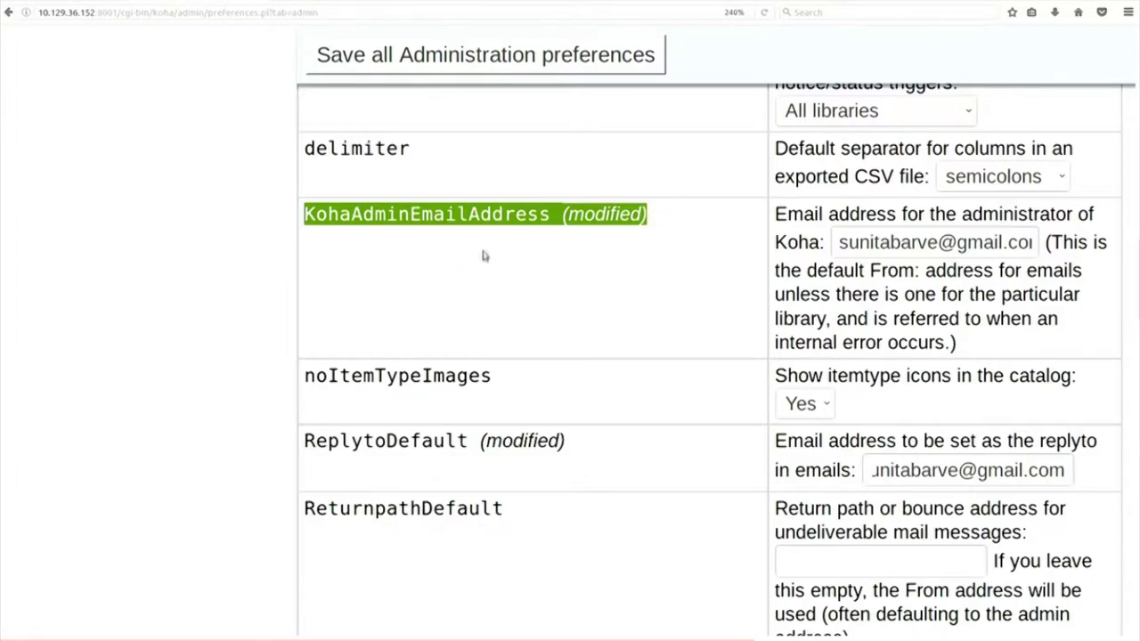
pyautogui.scroll(-1, 481, 256)
pyautogui.moveTo(306, 359); pyautogui.dragTo(529, 360)
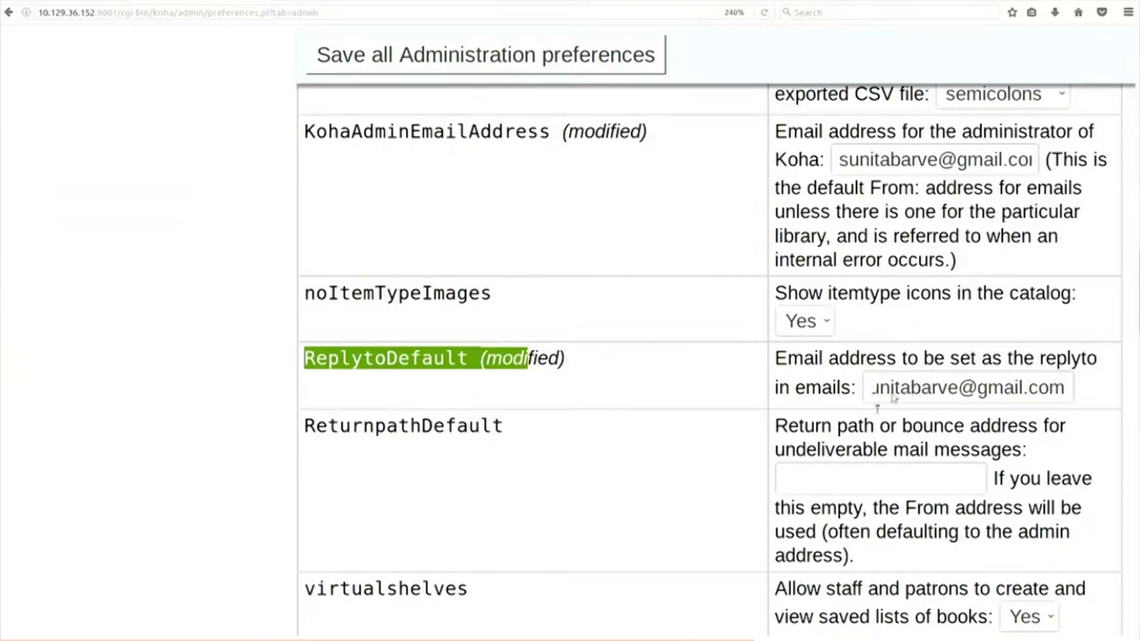
pyautogui.scroll(-3, 810, 449)
pyautogui.scroll(-3, 781, 460)
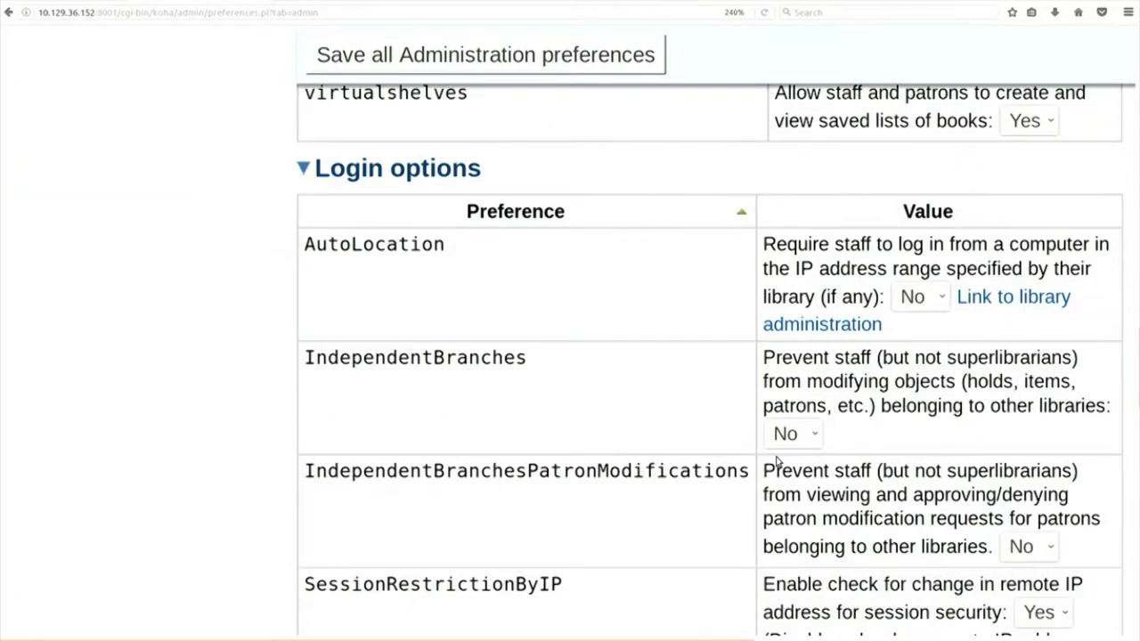
pyautogui.scroll(-3, 777, 459)
pyautogui.scroll(-15, 775, 458)
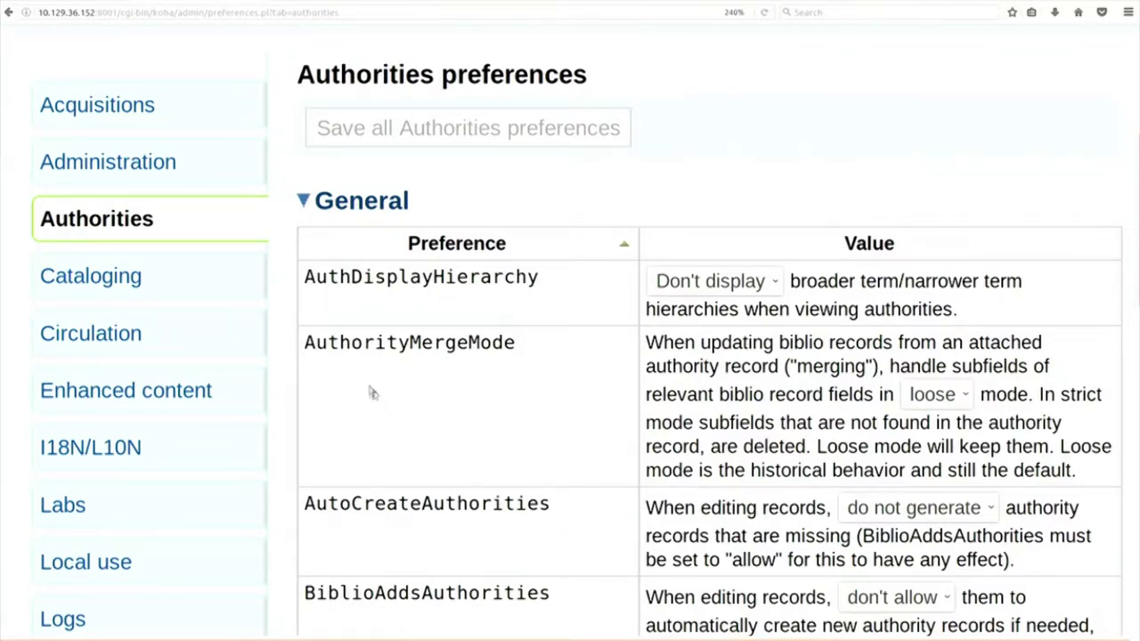
# Step: Set AutoCreateAuthorities to generate missing records and BiblioAddsAuthorities to allow
pyautogui.scroll(-5, 472, 570)
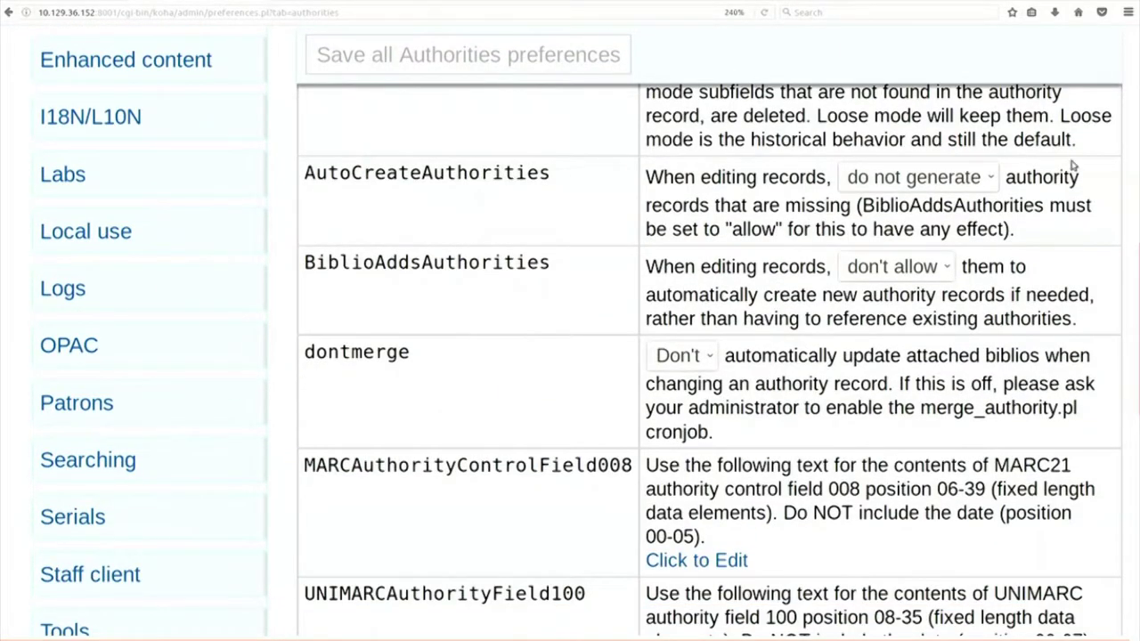
pyautogui.click(889, 179)
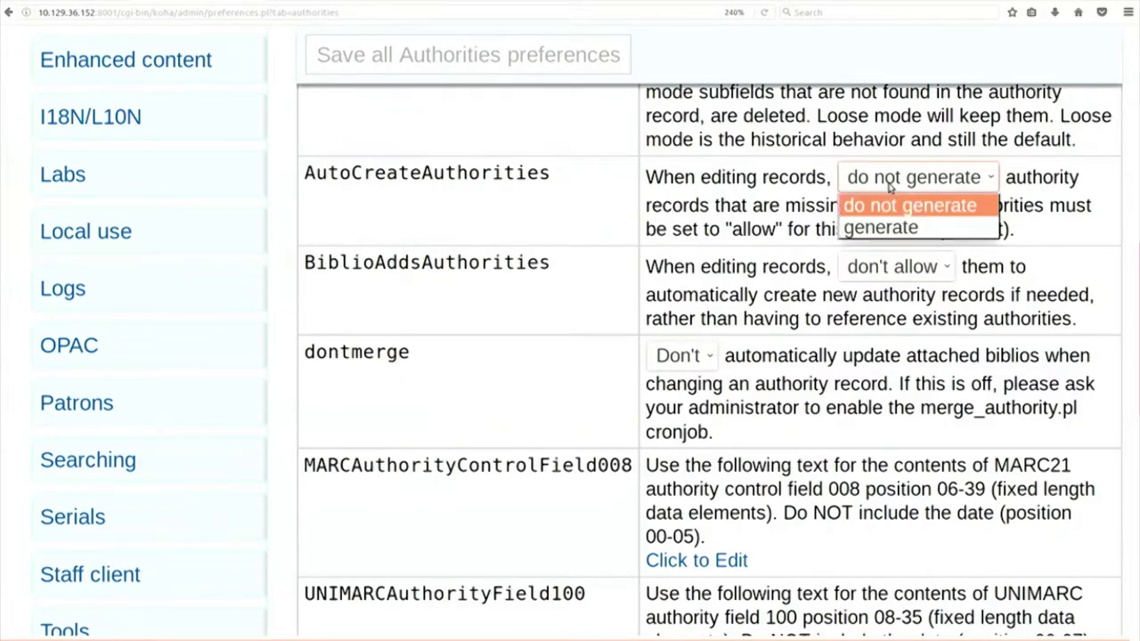
pyautogui.click(893, 228)
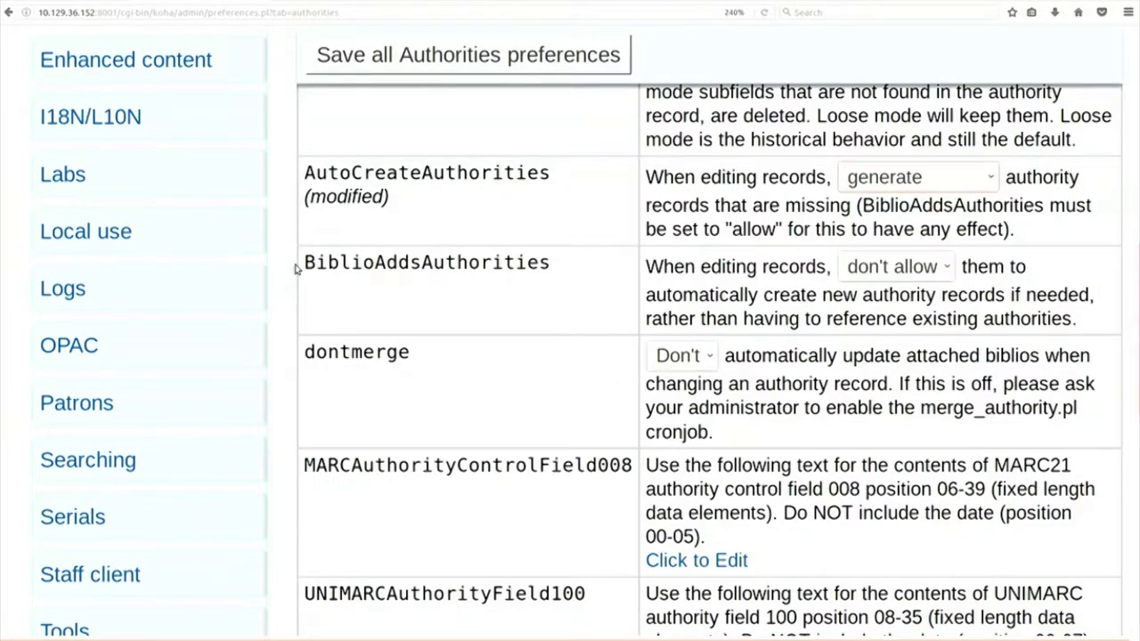
pyautogui.click(934, 270)
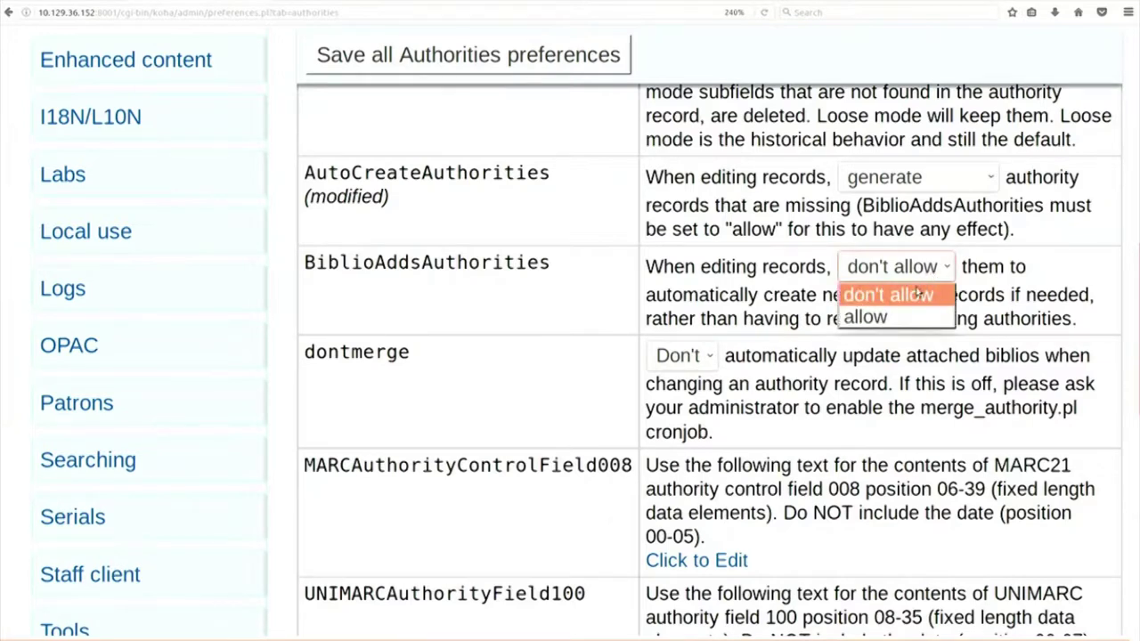
pyautogui.click(901, 318)
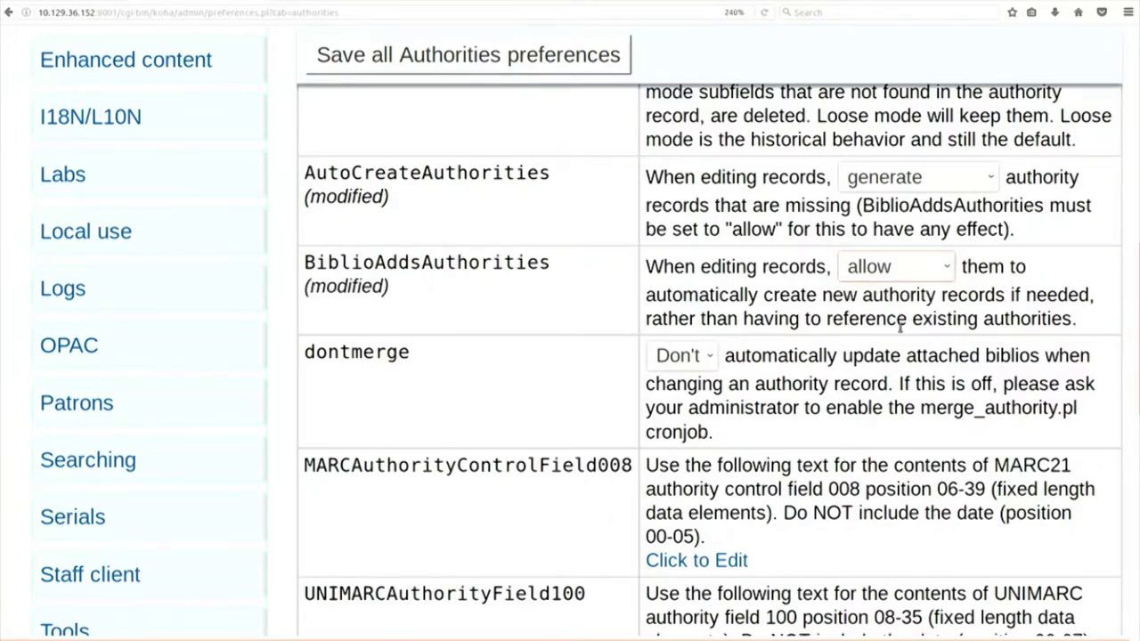
# Step: Set dontmerge to Do so authority edits update attached records
pyautogui.scroll(-1, 902, 318)
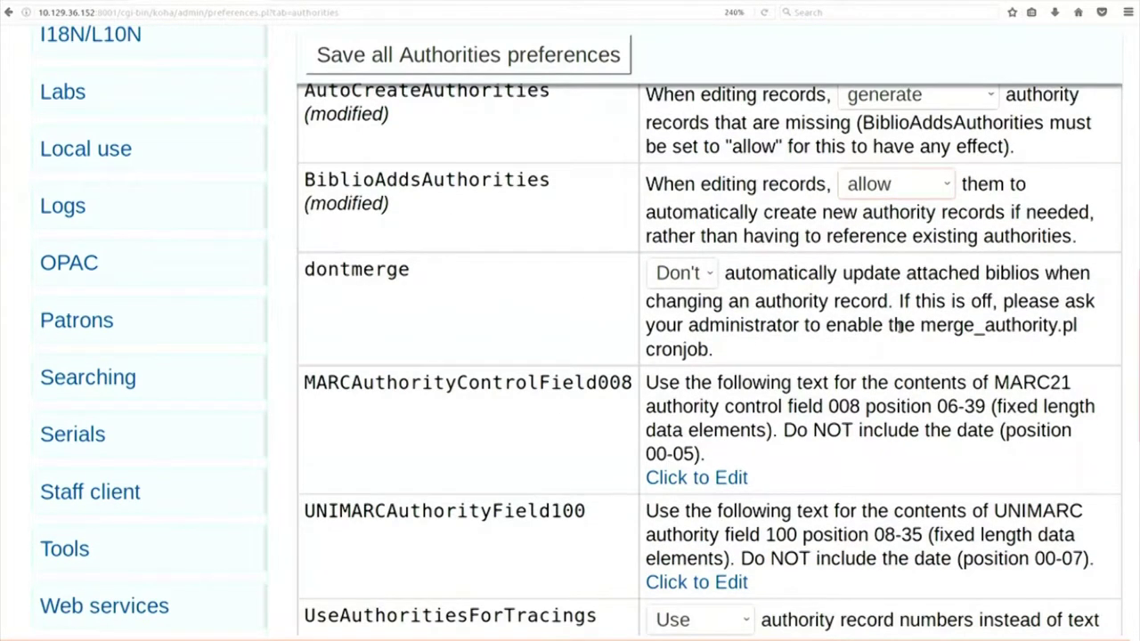
pyautogui.scroll(1, 901, 327)
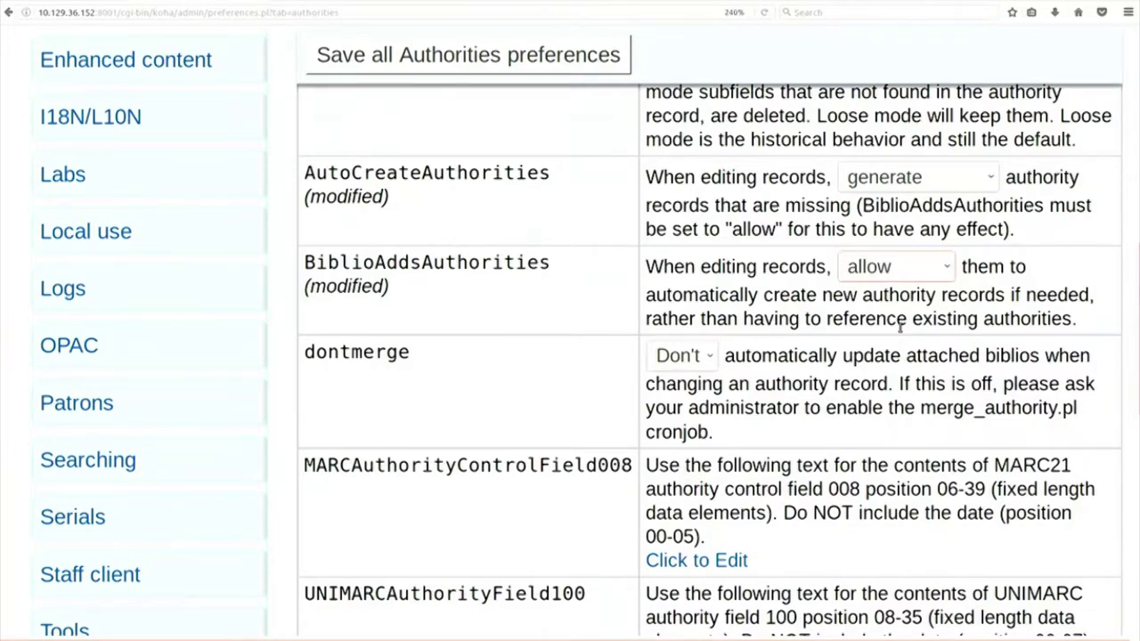
pyautogui.click(696, 366)
pyautogui.click(680, 383)
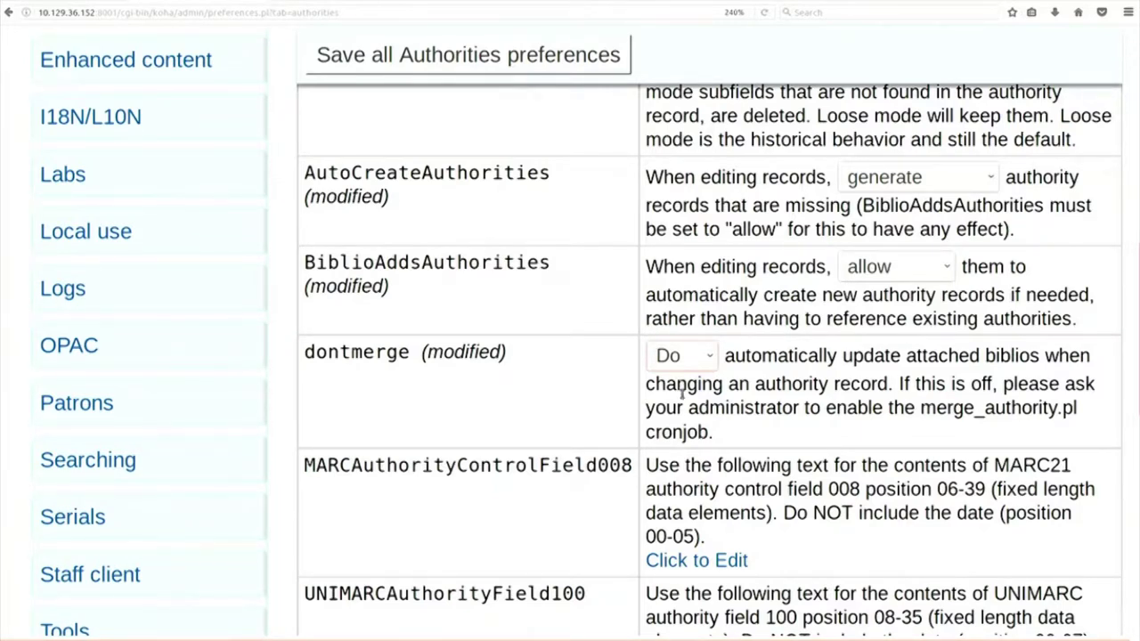
# Step: Save all Authorities preferences
pyautogui.scroll(-5, 529, 436)
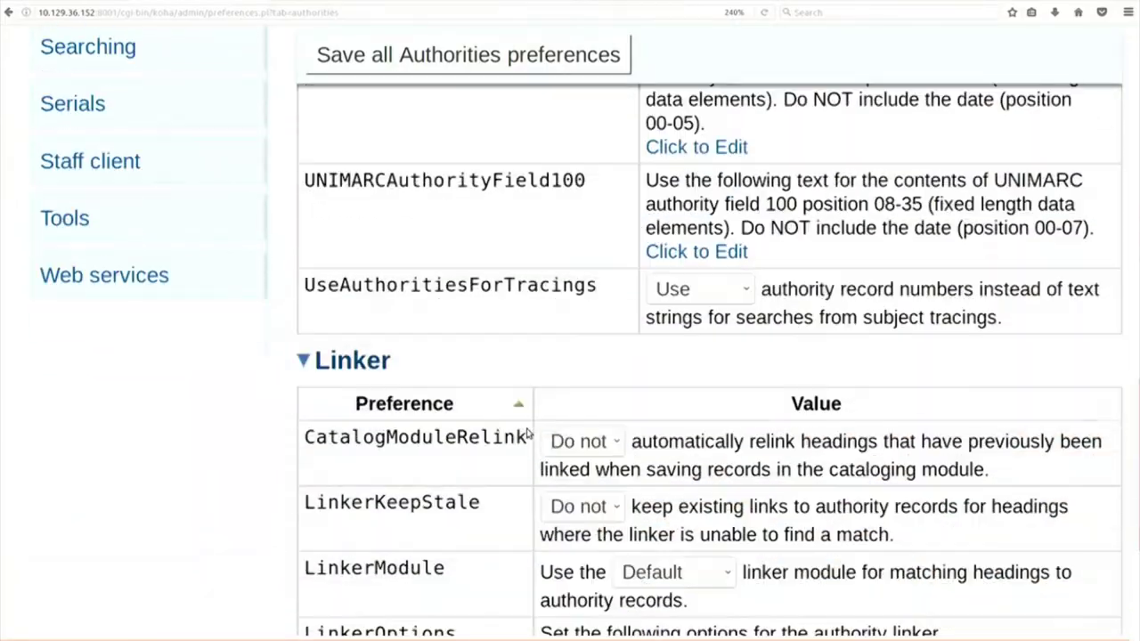
pyautogui.scroll(-3, 529, 435)
pyautogui.scroll(3, 525, 48)
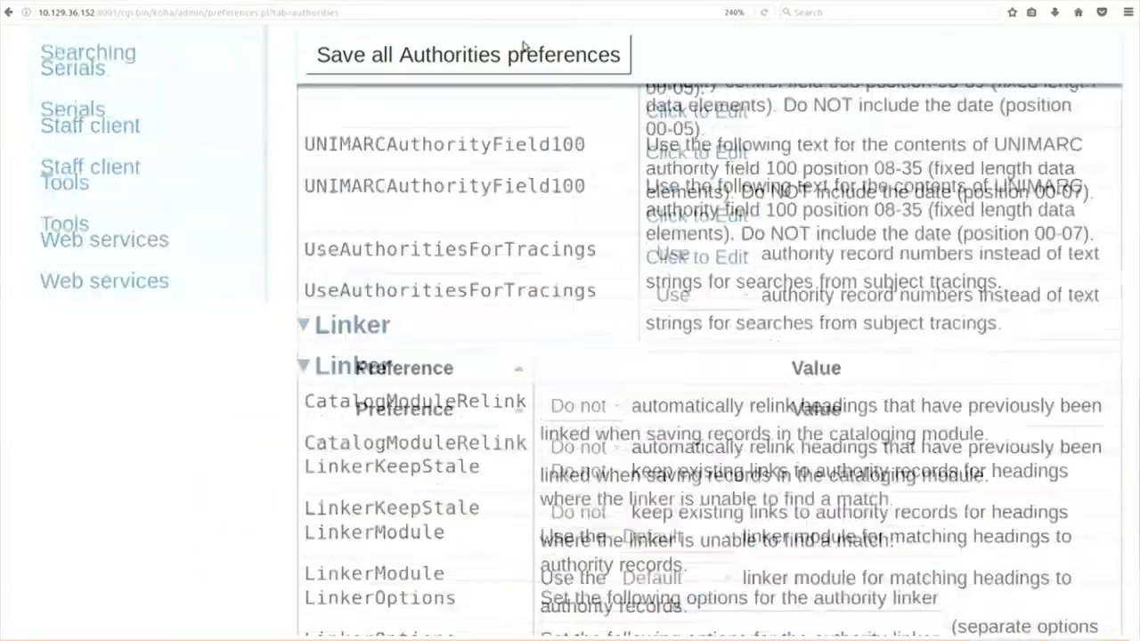
pyautogui.scroll(10, 526, 47)
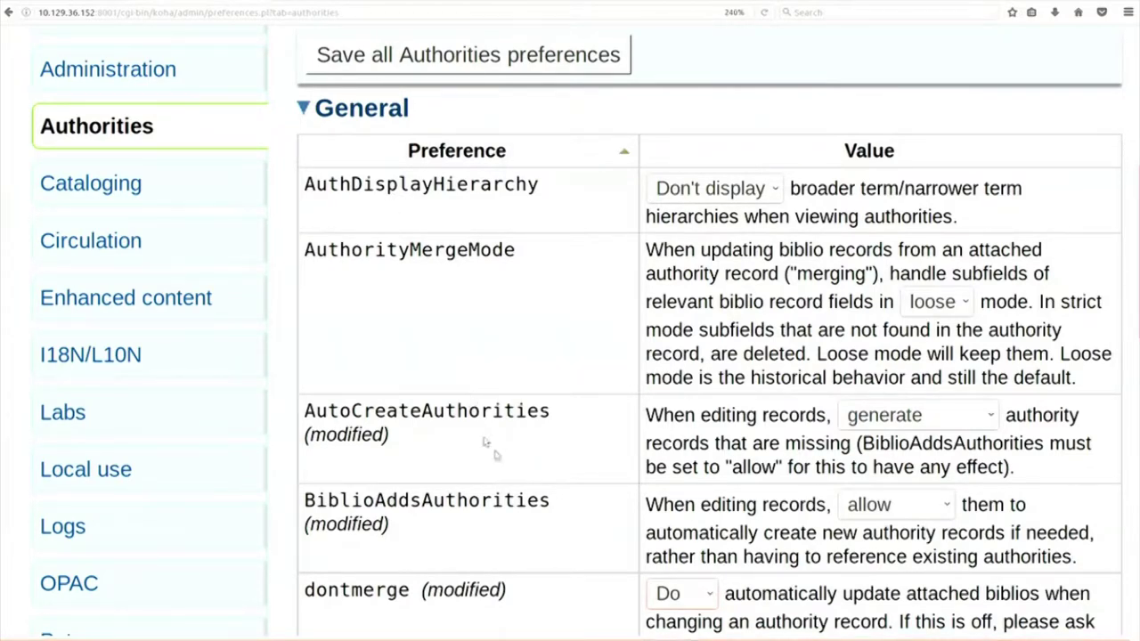
pyautogui.scroll(-3, 909, 419)
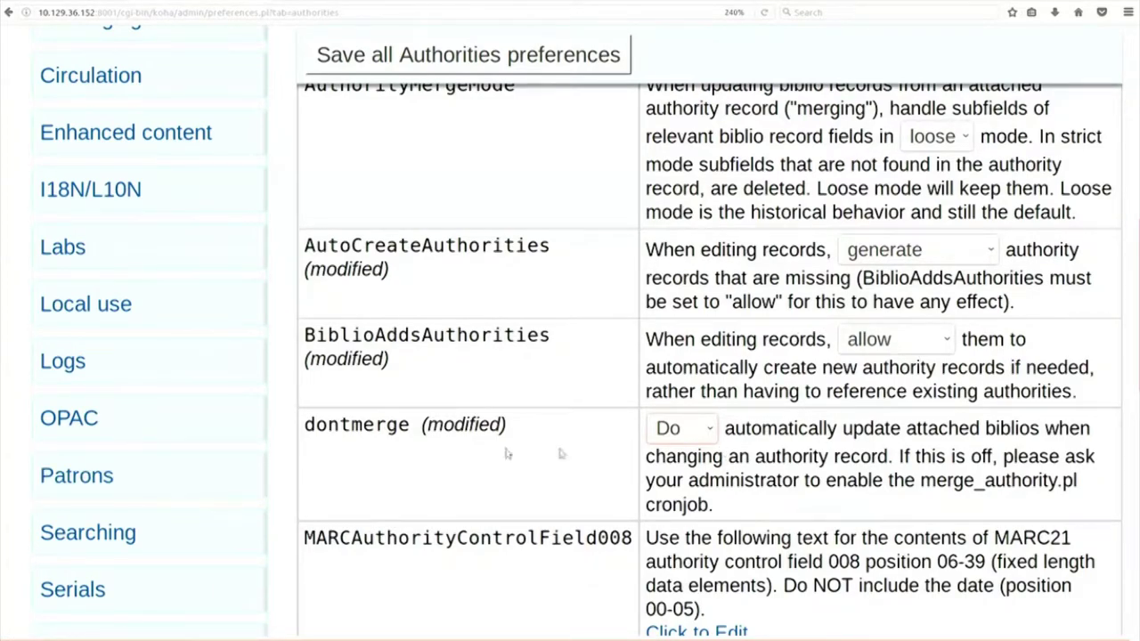
pyautogui.scroll(-10, 428, 468)
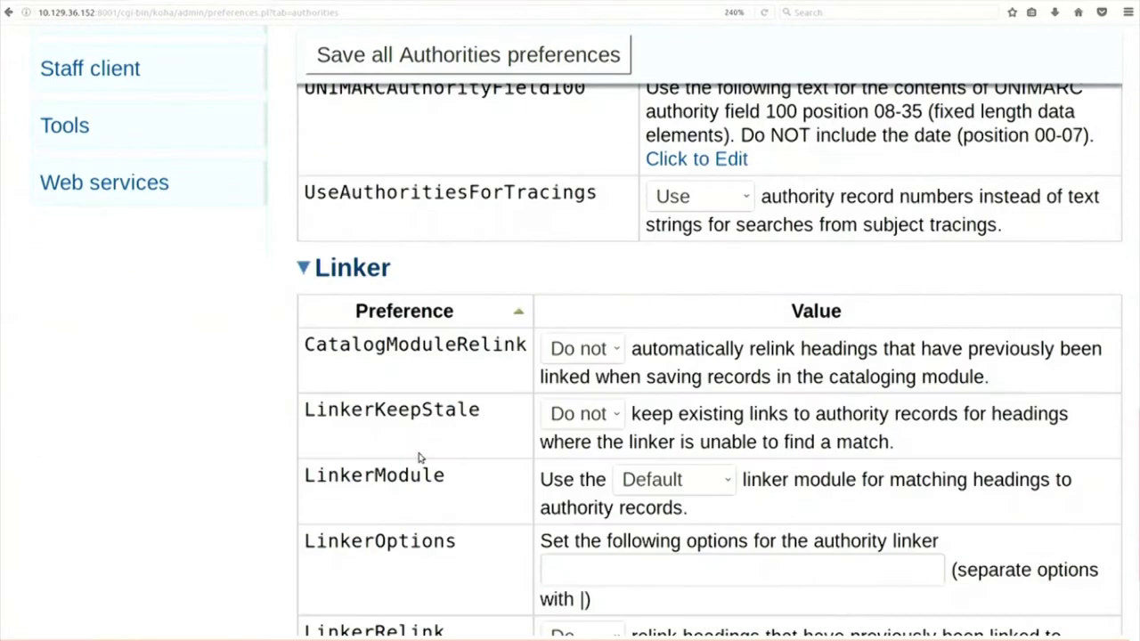
pyautogui.scroll(-3, 420, 457)
pyautogui.click(422, 546)
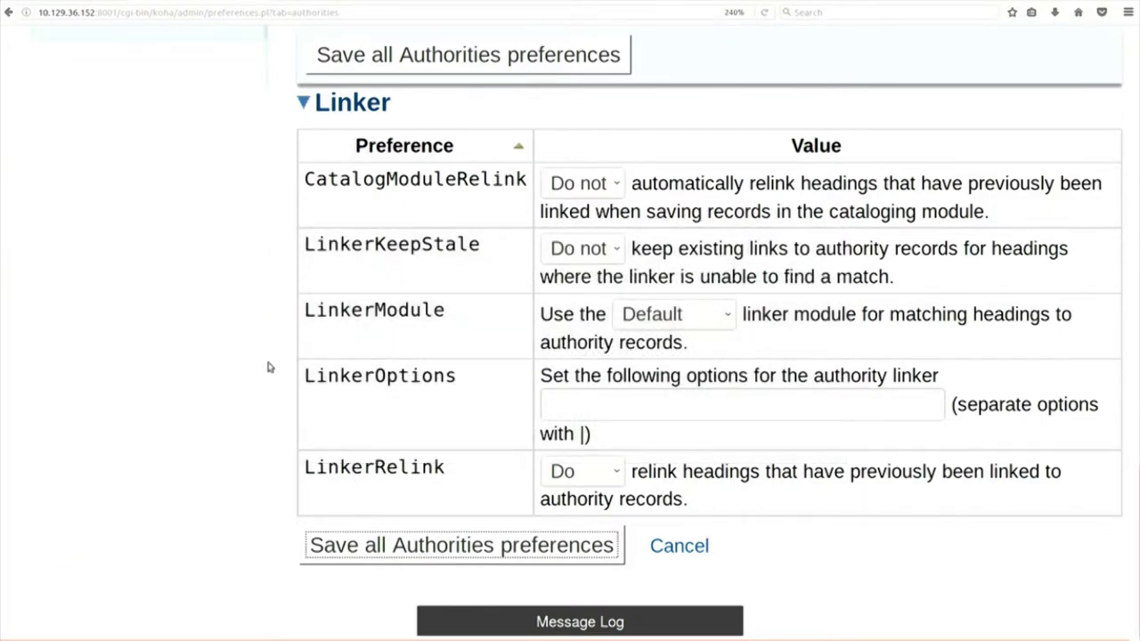
pyautogui.scroll(10, 275, 327)
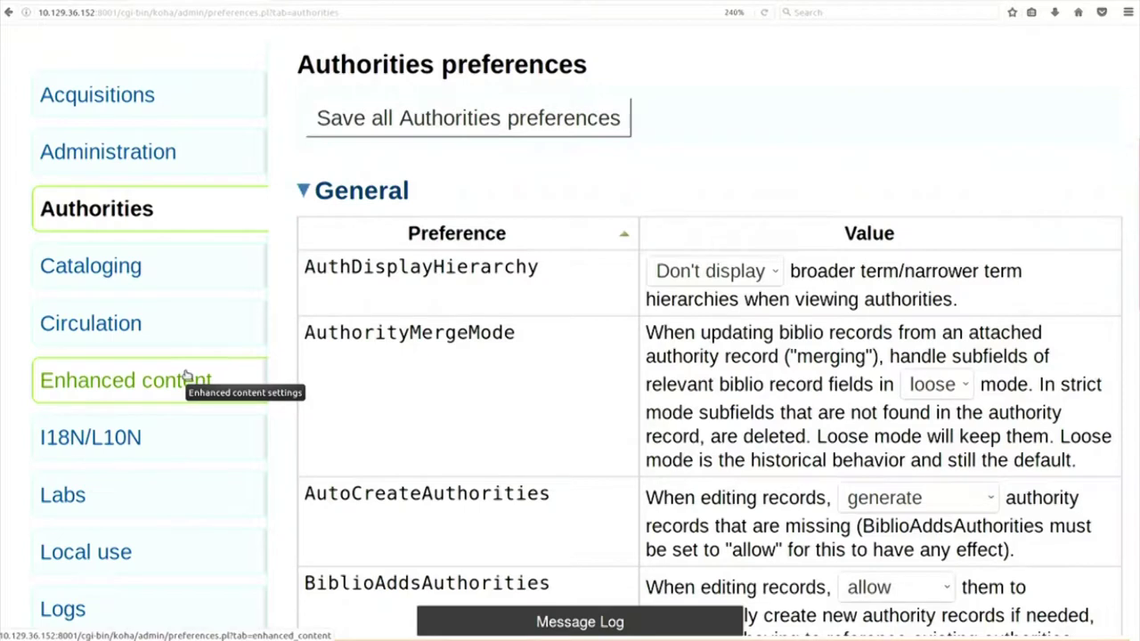
# Step: In Enhanced content preferences, set AmazonCoverImages to Show
pyautogui.click(183, 388)
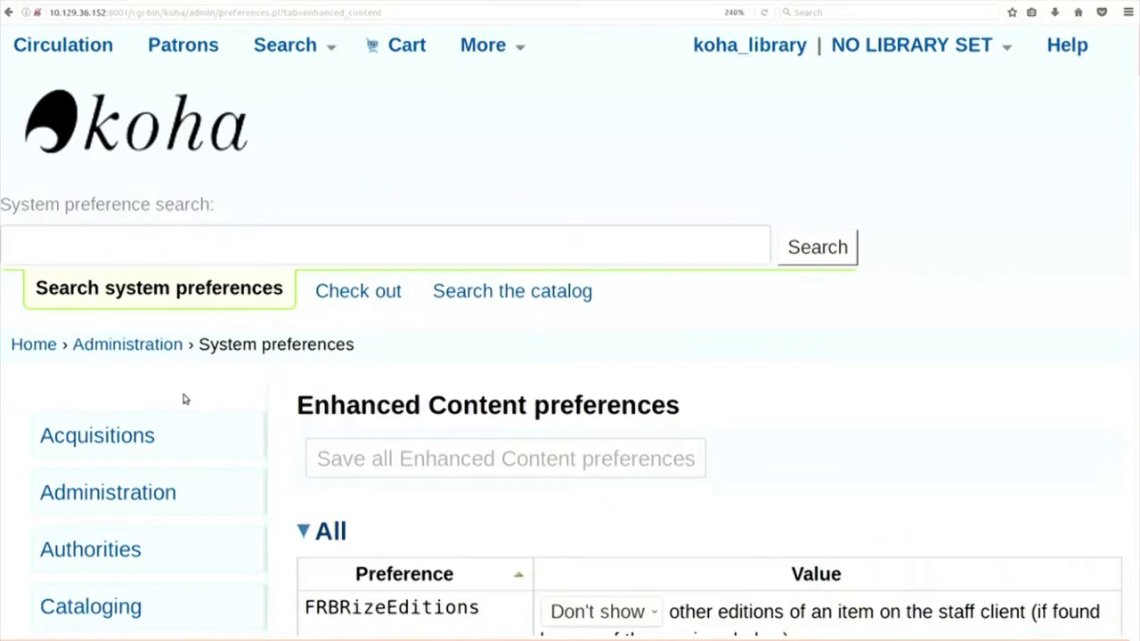
pyautogui.scroll(-3, 184, 399)
pyautogui.scroll(-2, 184, 400)
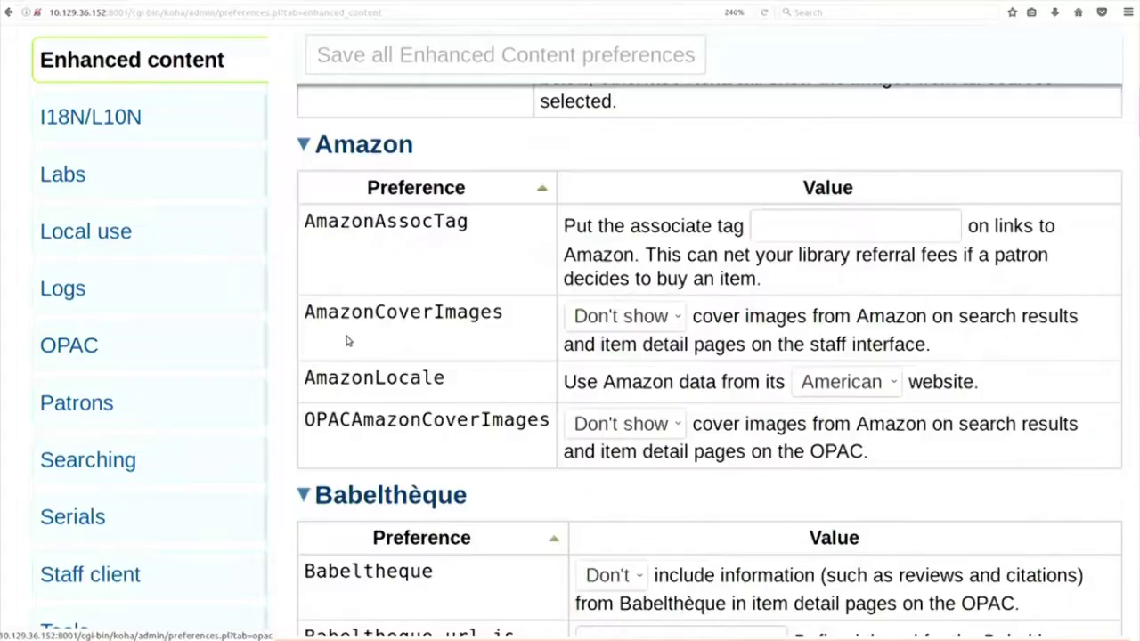
pyautogui.moveTo(304, 312); pyautogui.dragTo(486, 316)
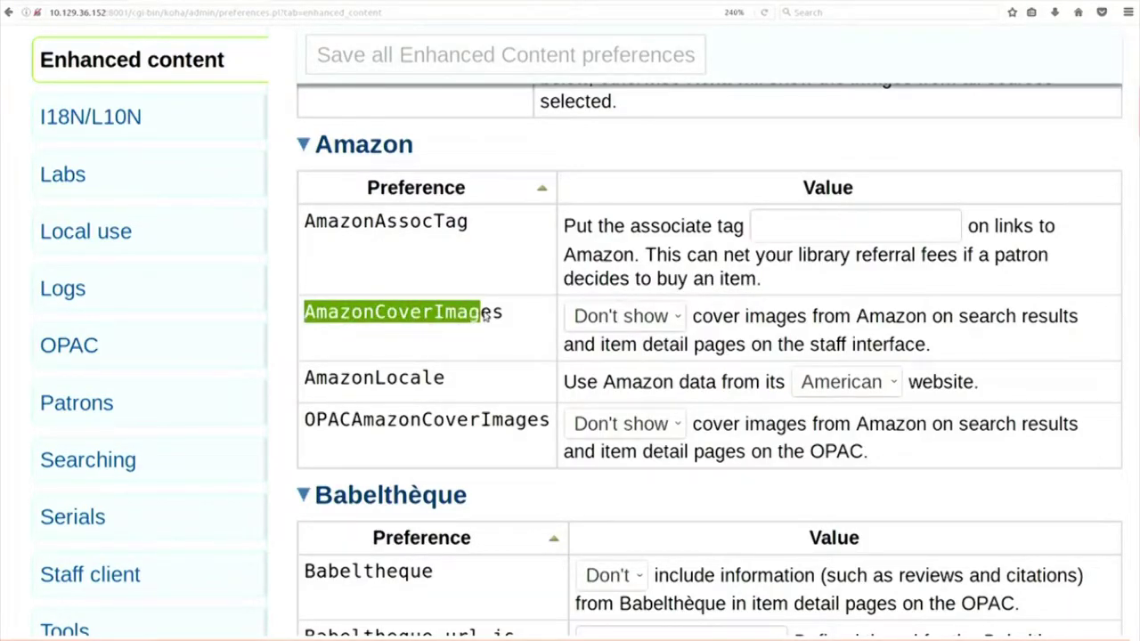
pyautogui.click(638, 326)
pyautogui.click(632, 369)
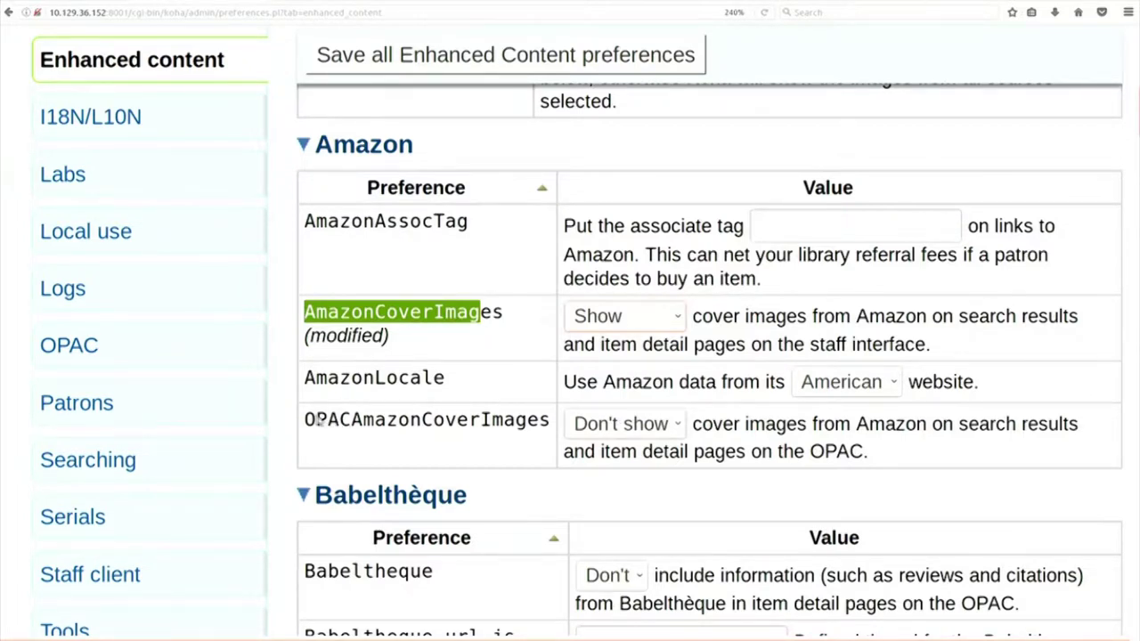
# Step: Set OPACAmazonCoverImages to Show and save the Enhanced Content preferences
pyautogui.click(640, 424)
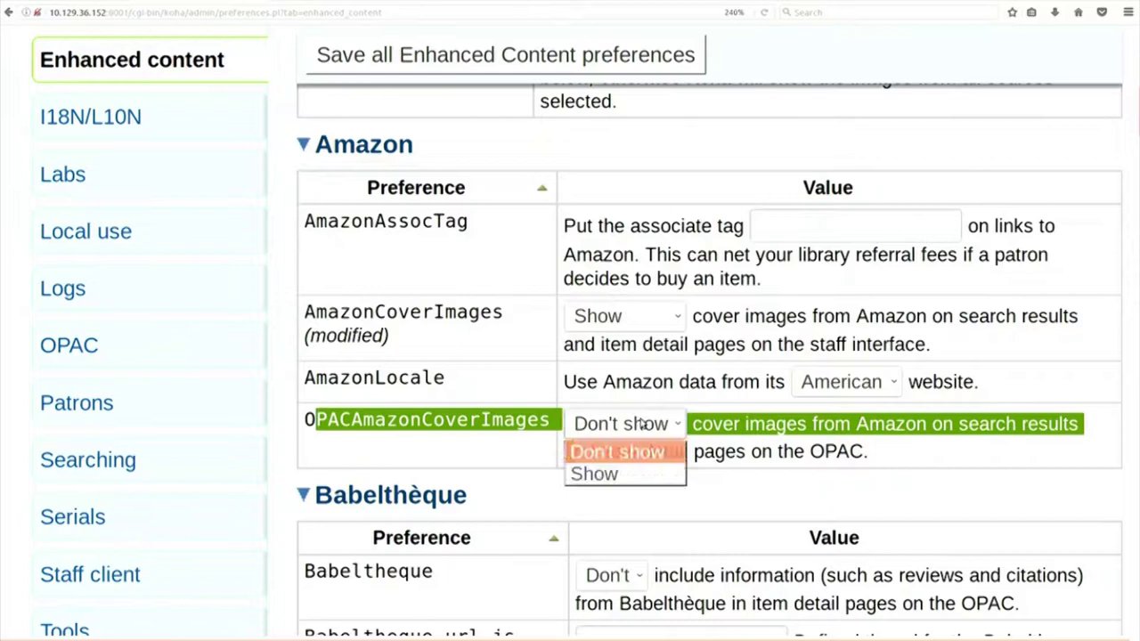
pyautogui.click(601, 479)
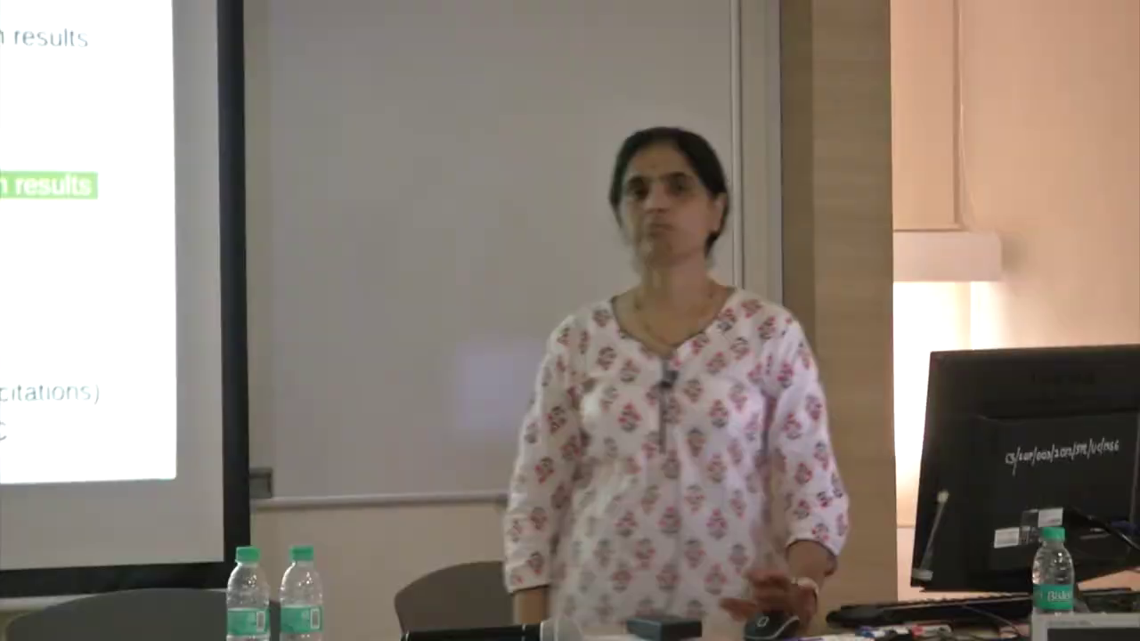
pyautogui.click(326, 55)
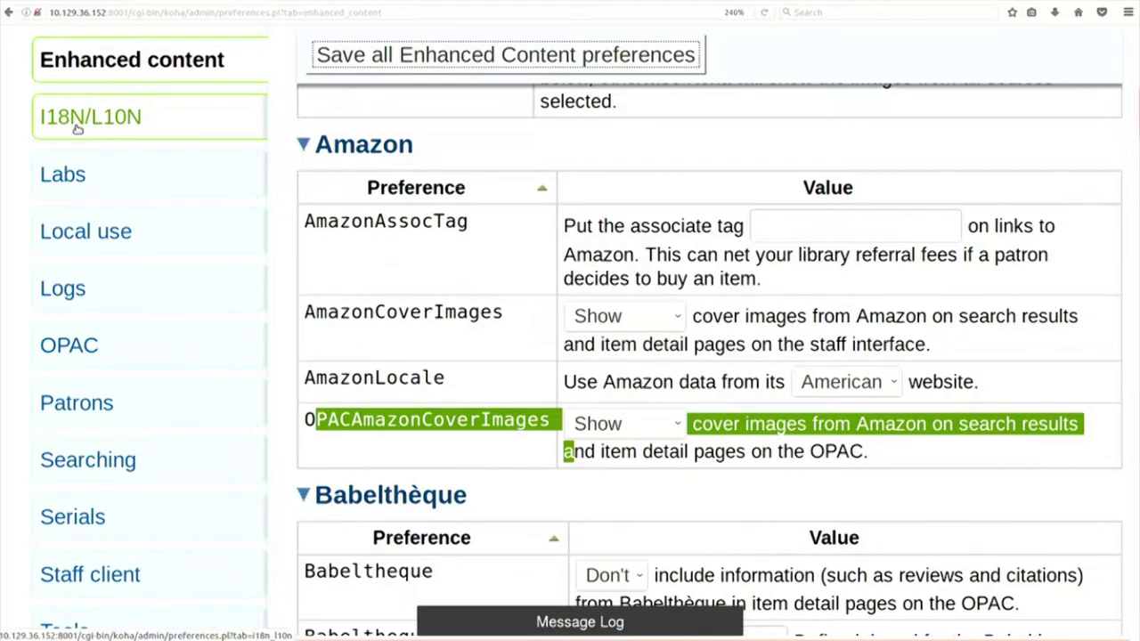
pyautogui.click(77, 130)
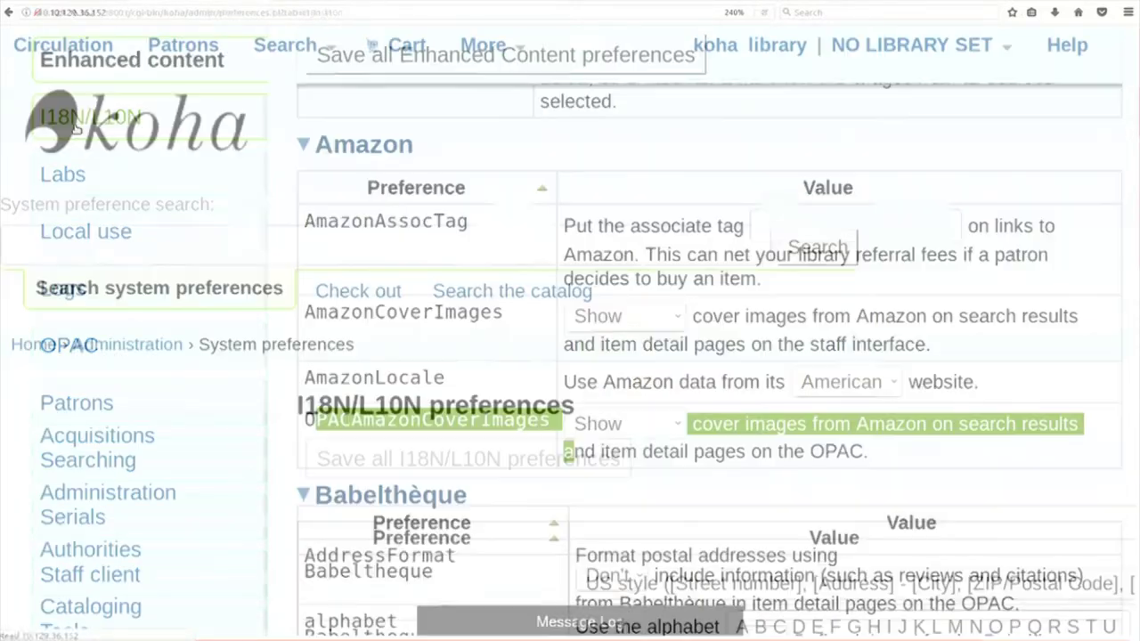
# Step: Set CalendarFirstDayOfWeek to Monday and dateformat to dd/mm/yyyy, then save the I18N/L10N preferences
pyautogui.scroll(-1, 274, 404)
pyautogui.scroll(-2, 274, 403)
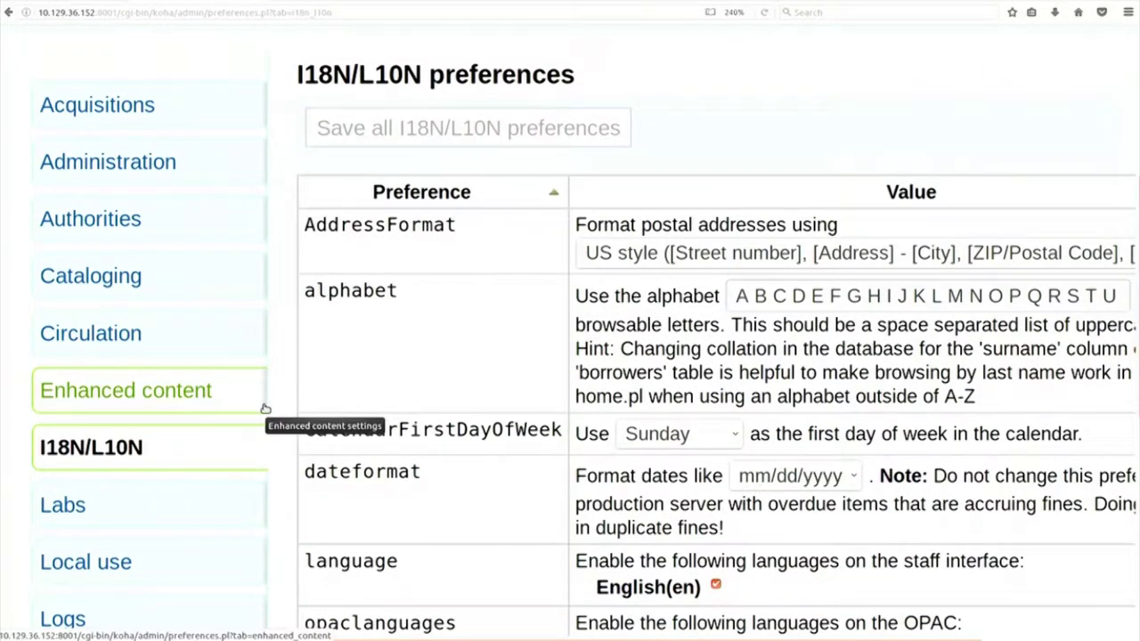
pyautogui.scroll(-1, 204, 508)
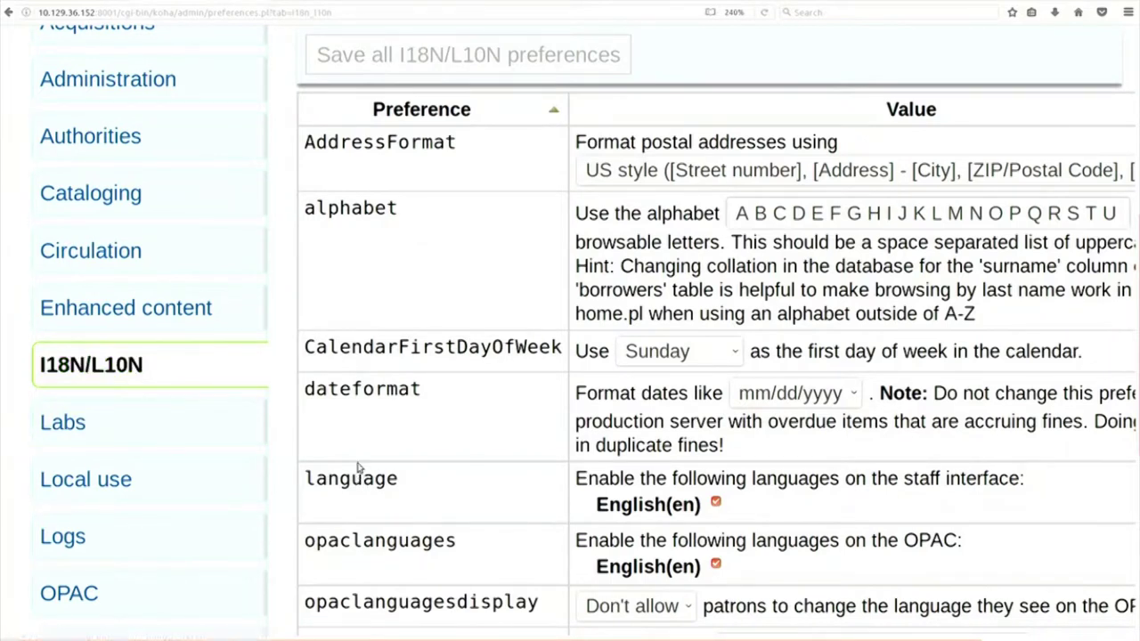
pyautogui.moveTo(293, 345); pyautogui.dragTo(591, 351)
pyautogui.click(675, 353)
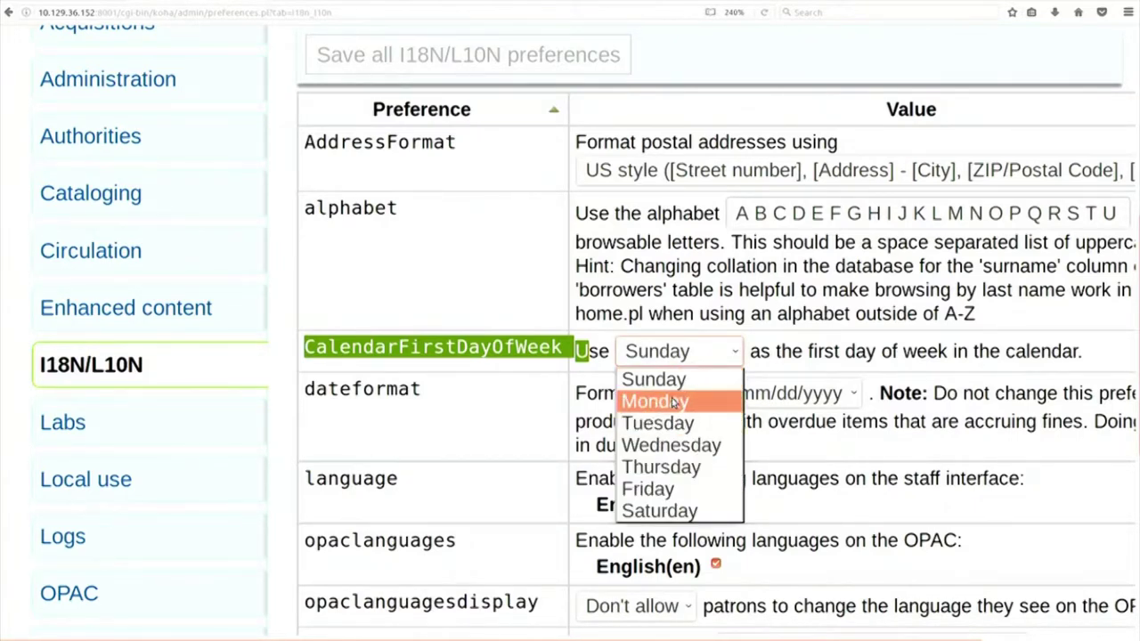
pyautogui.click(682, 403)
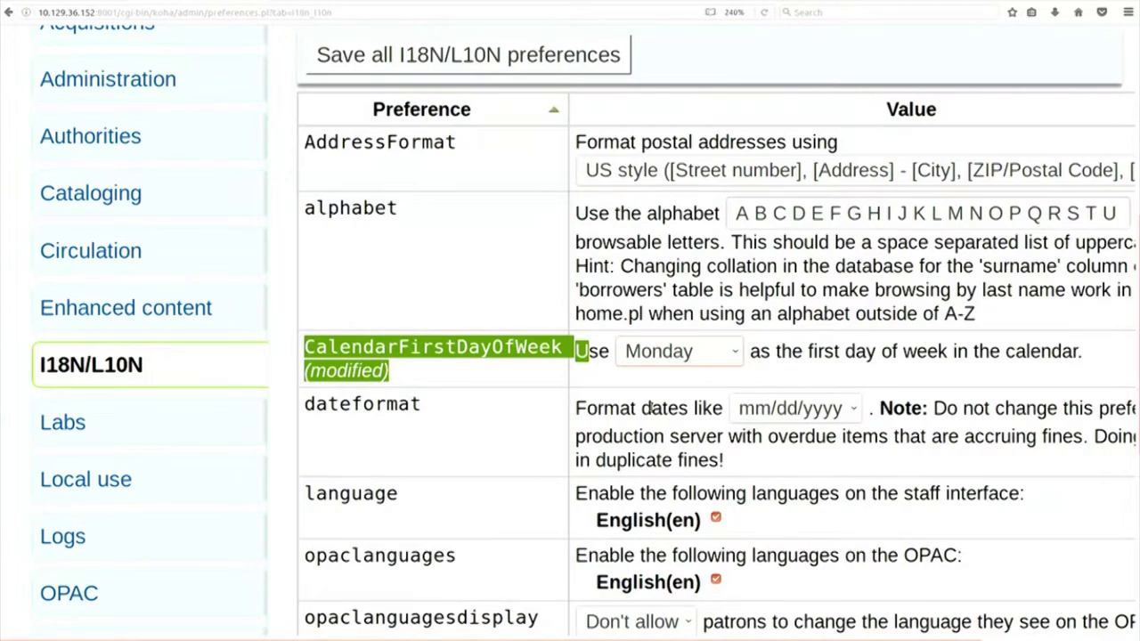
pyautogui.click(785, 412)
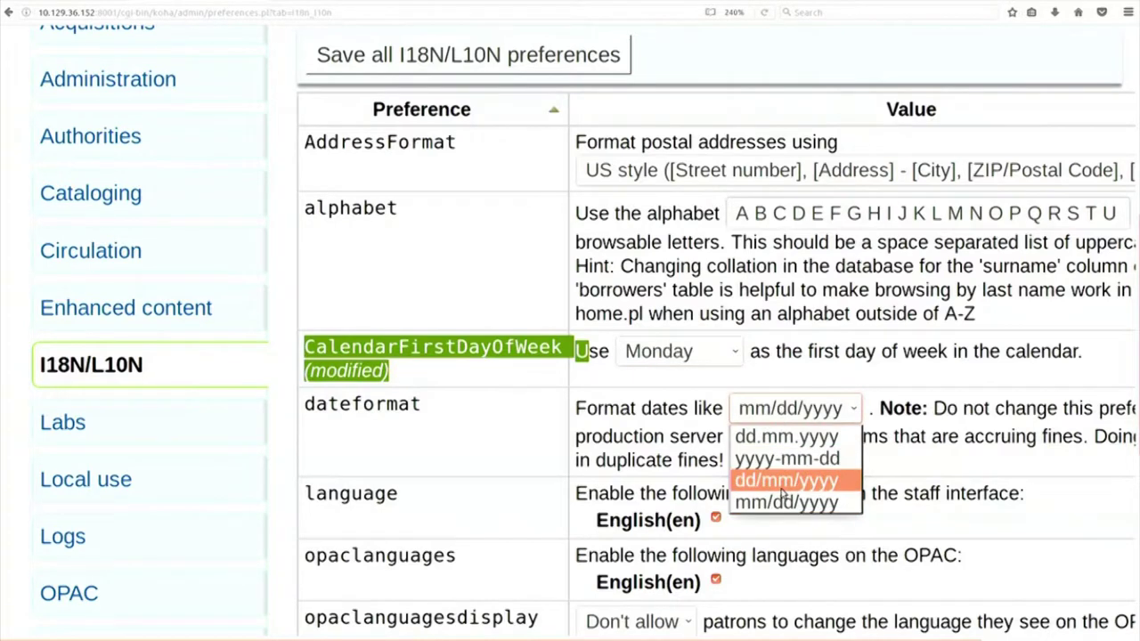
pyautogui.click(783, 482)
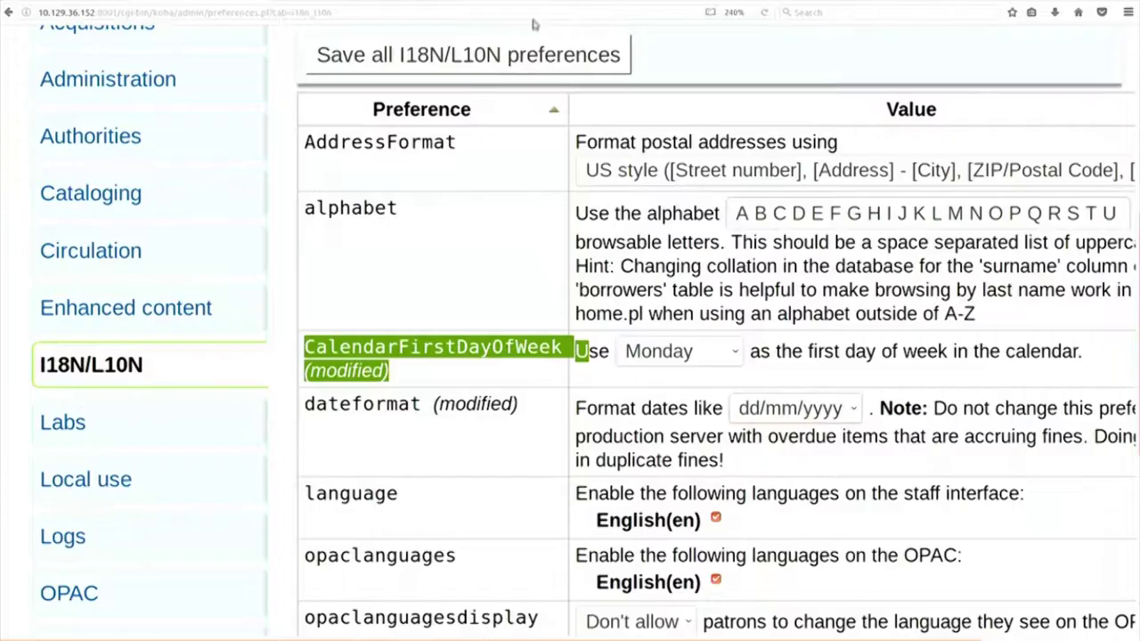
pyautogui.click(540, 72)
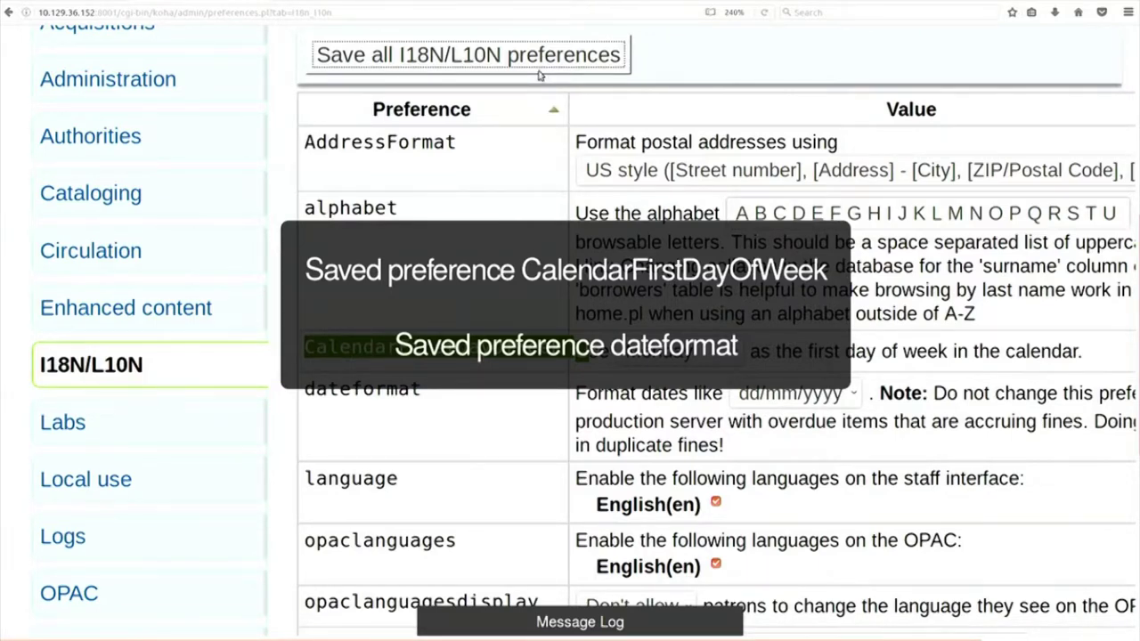
pyautogui.scroll(-3, 544, 178)
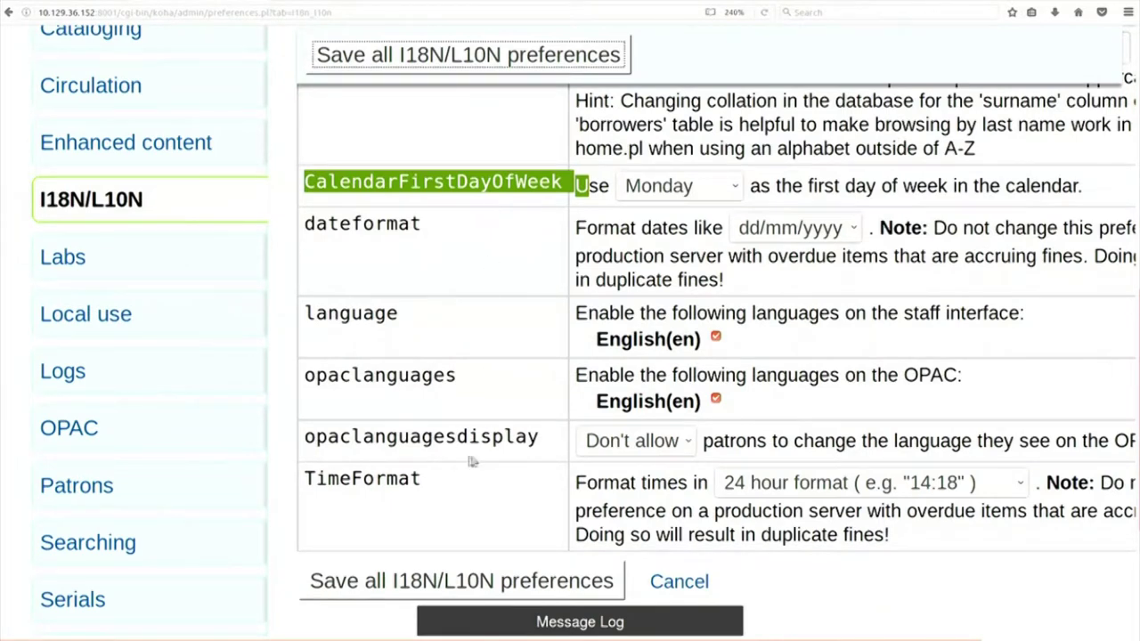
# Step: In Patrons preferences, set AutoEmailOpacUser to Send
pyautogui.click(187, 502)
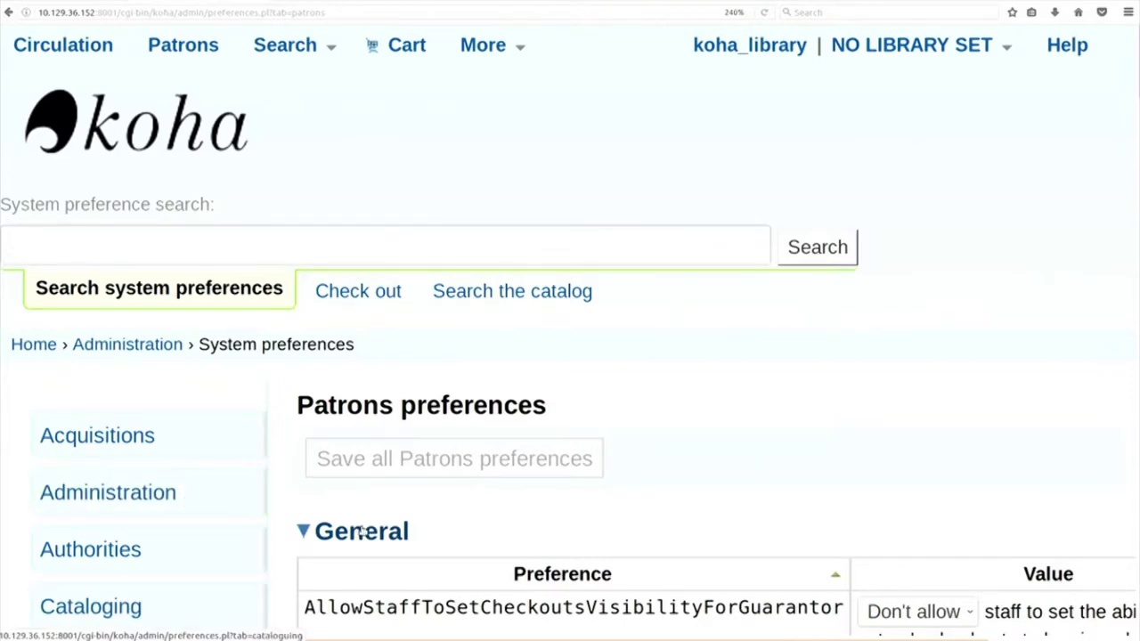
pyautogui.scroll(-3, 367, 535)
pyautogui.scroll(-2, 363, 532)
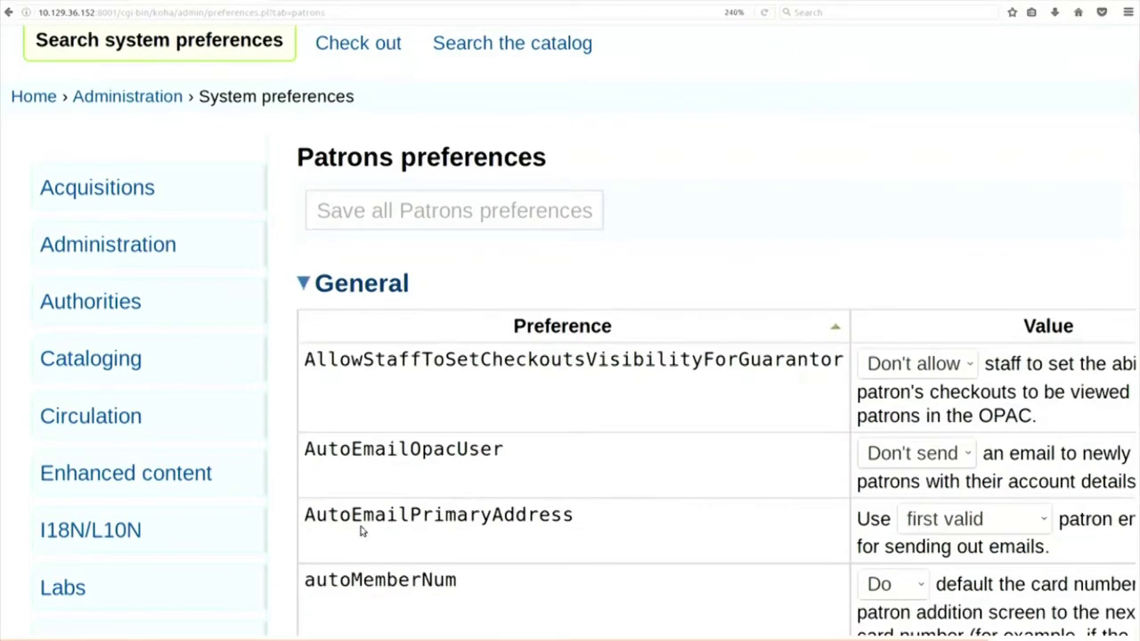
pyautogui.moveTo(291, 452); pyautogui.dragTo(513, 469)
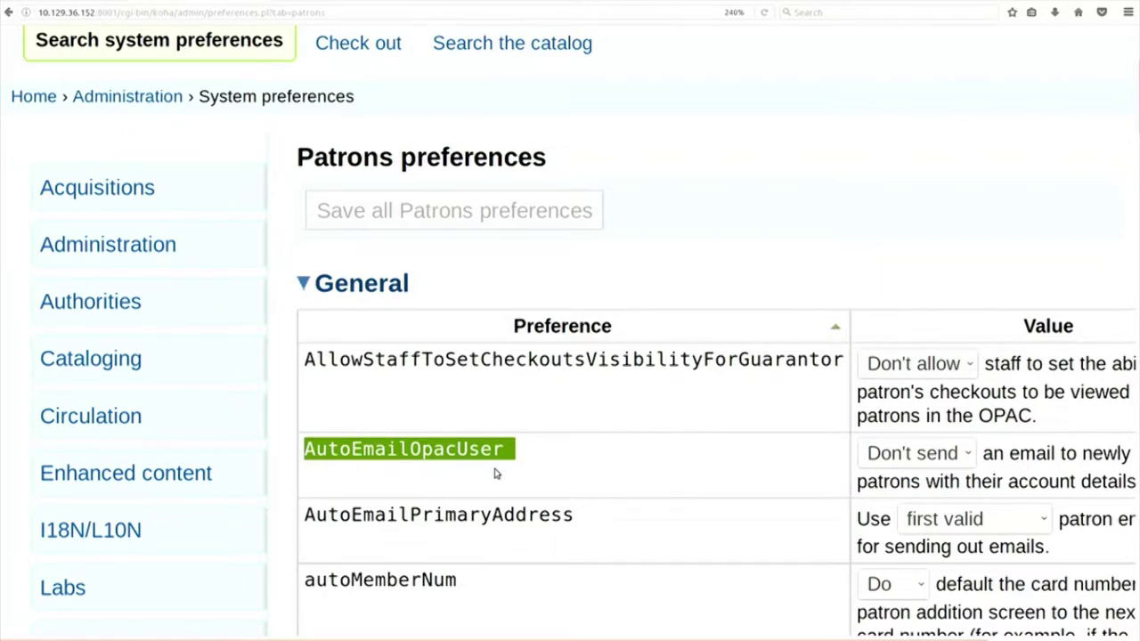
pyautogui.scroll(-3, 745, 242)
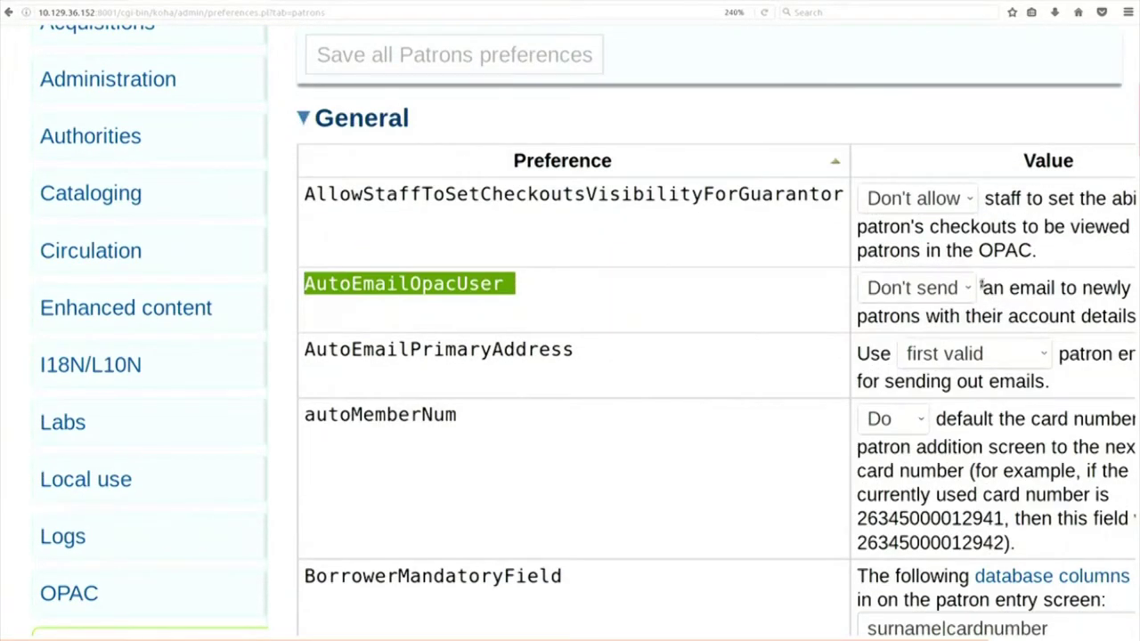
pyautogui.click(960, 291)
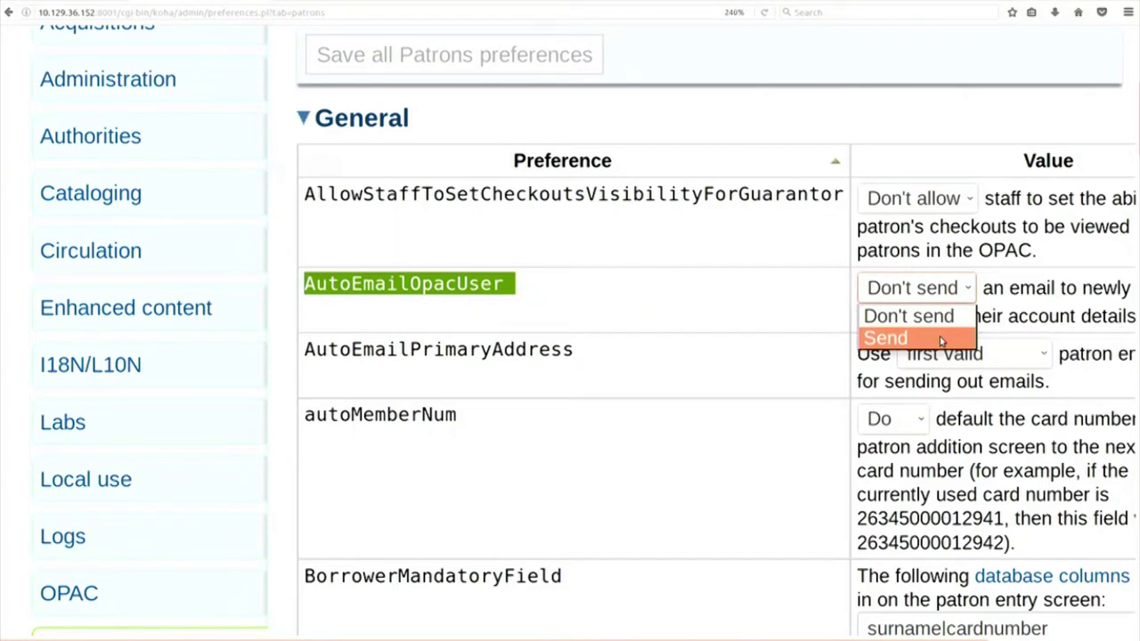
pyautogui.click(942, 339)
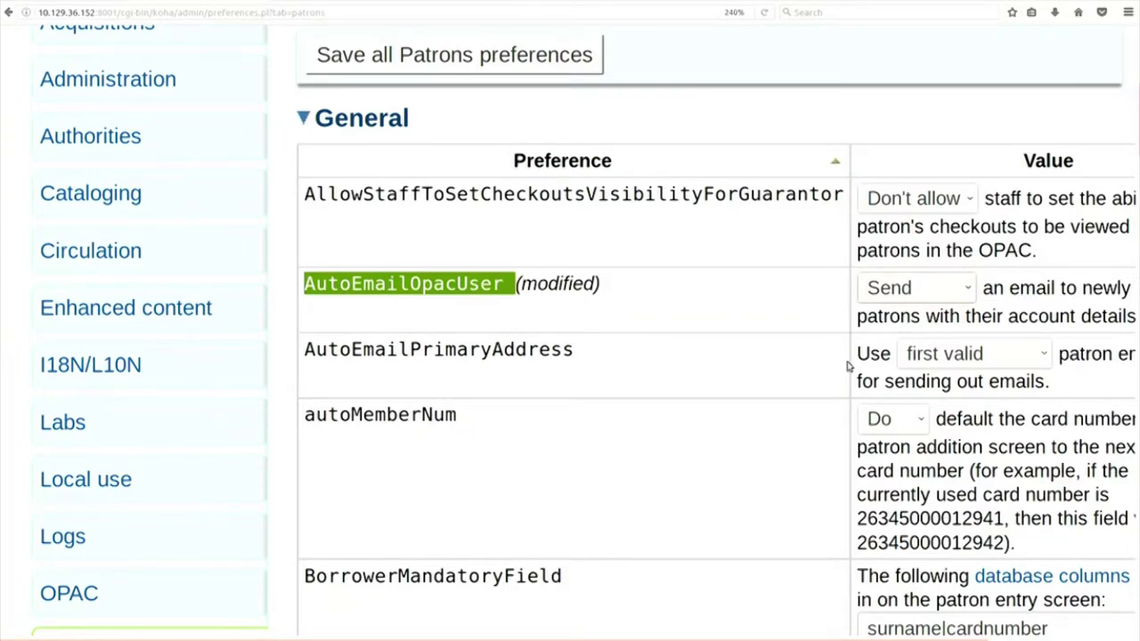
# Step: Set autoMemberNum to Don't, turning off automatic card numbers
pyautogui.scroll(-2, 846, 367)
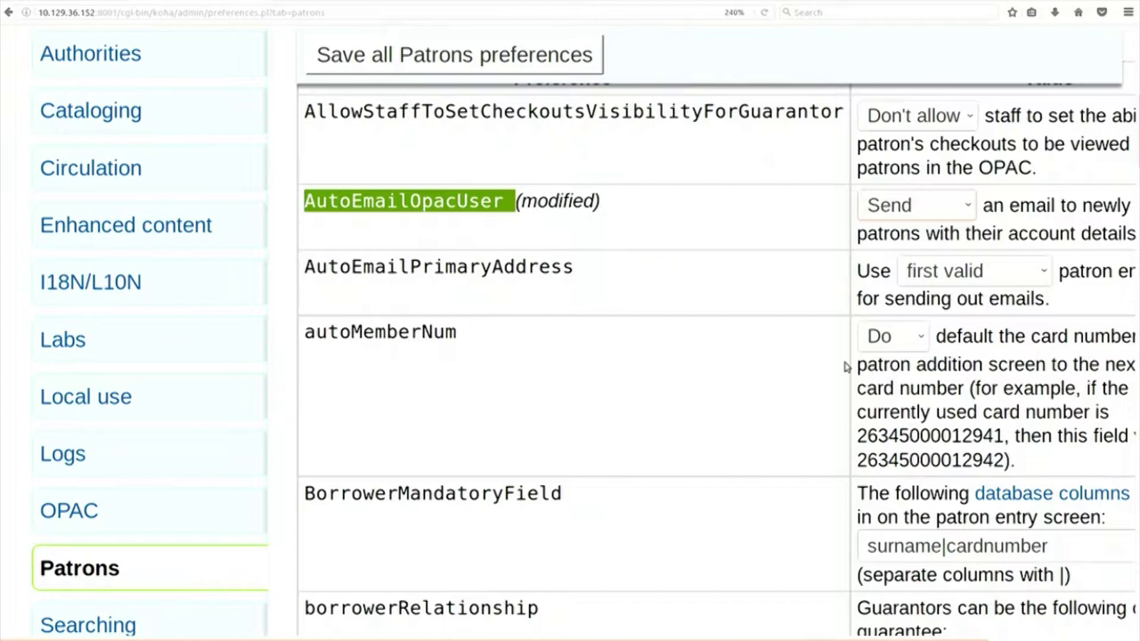
pyautogui.moveTo(301, 334); pyautogui.dragTo(475, 359)
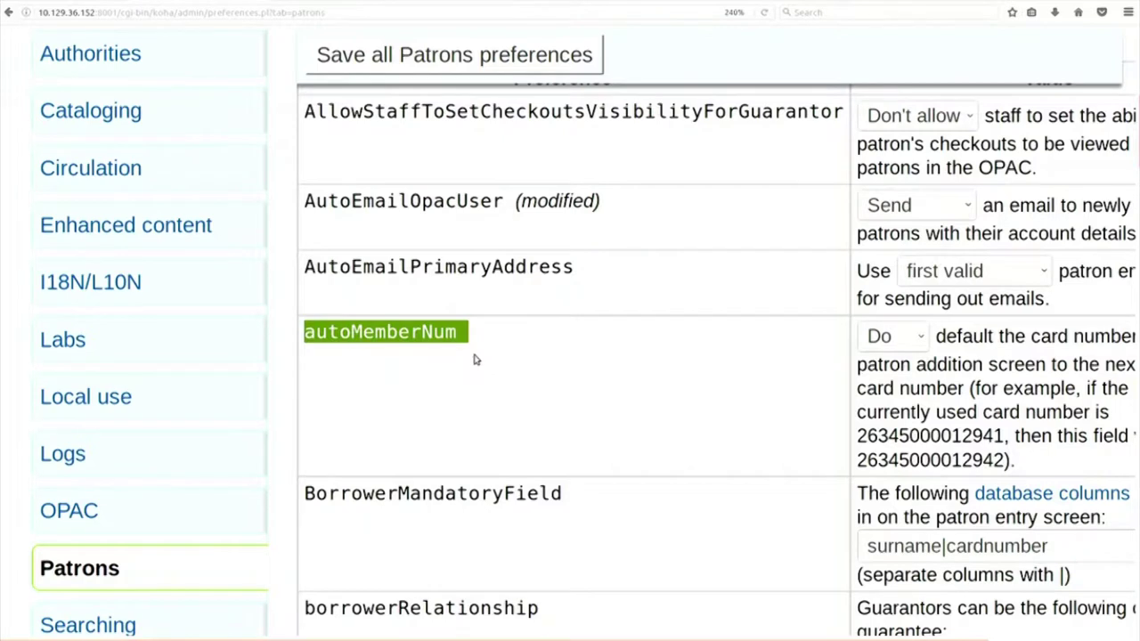
pyautogui.click(913, 348)
pyautogui.click(865, 365)
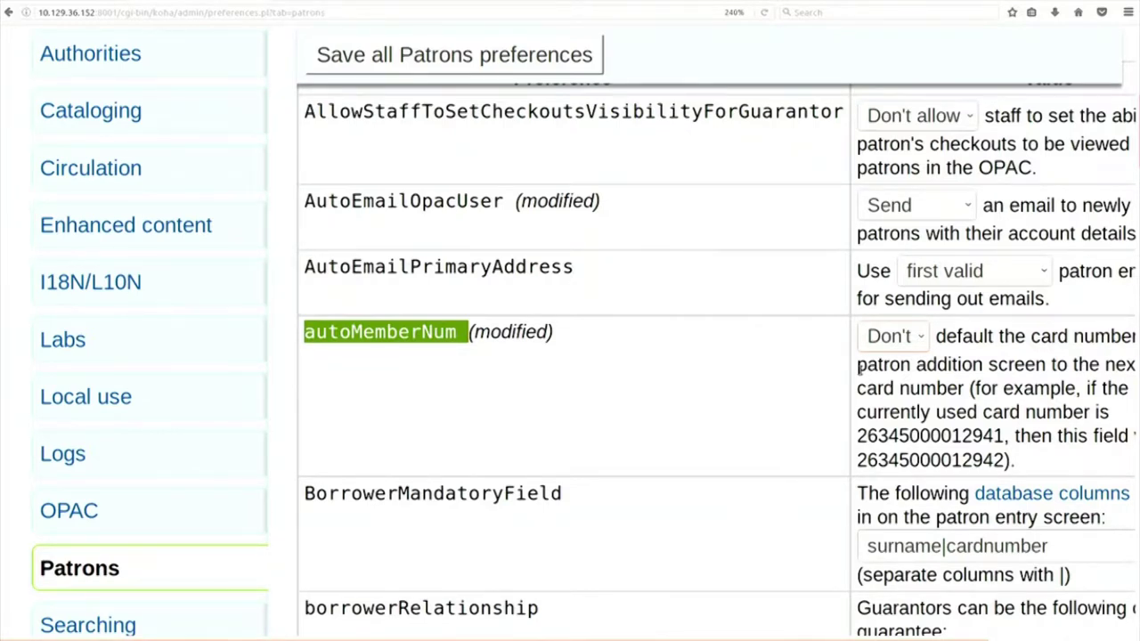
pyautogui.scroll(-3, 642, 387)
pyautogui.scroll(-2, 639, 390)
pyautogui.scroll(7, 639, 389)
# Step: Set EnhancedMessagingPreferences to Allow
pyautogui.scroll(-6, 638, 397)
pyautogui.scroll(-8, 634, 406)
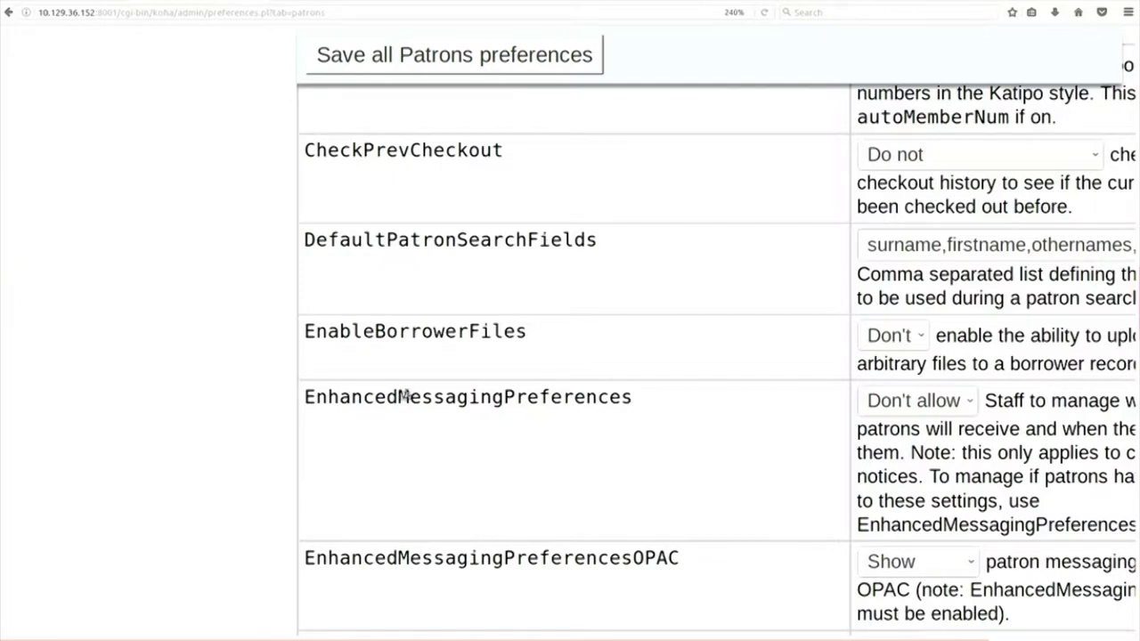
pyautogui.moveTo(301, 400); pyautogui.dragTo(651, 433)
pyautogui.click(969, 403)
pyautogui.click(947, 457)
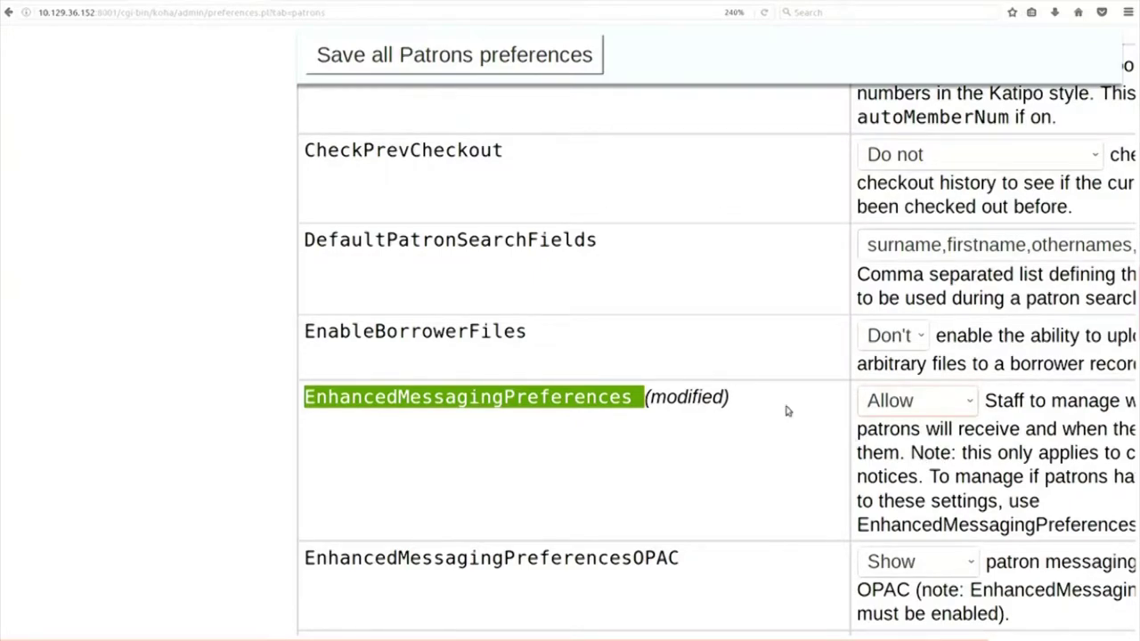
# Step: Set patronimages to Allow so patron photos can be uploaded
pyautogui.scroll(-5, 787, 410)
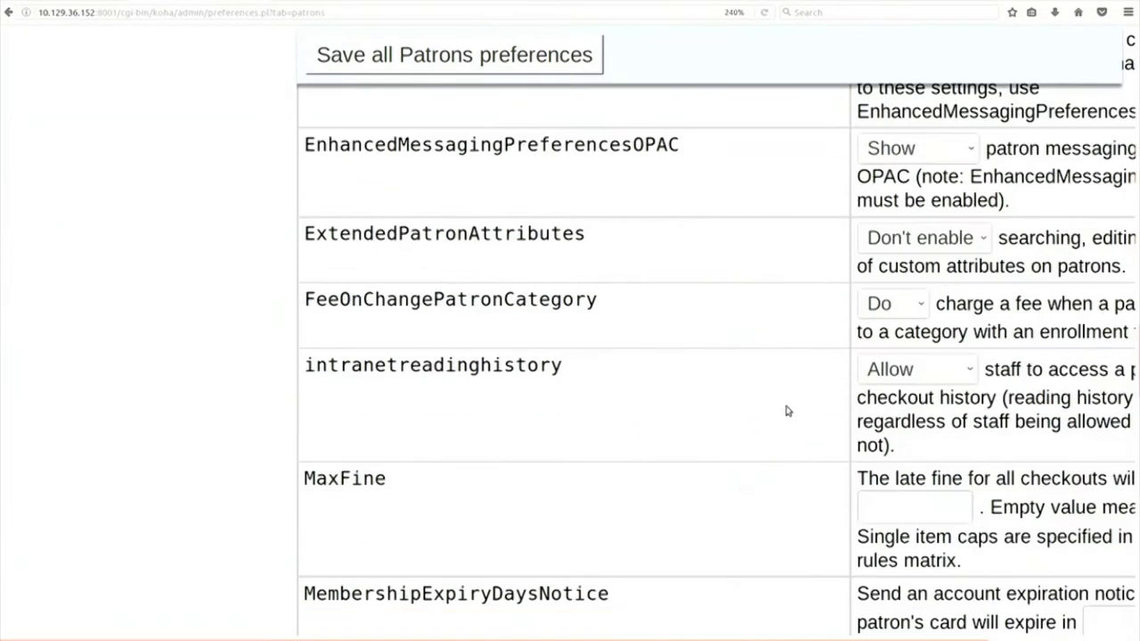
pyautogui.scroll(-1, 787, 411)
pyautogui.scroll(-2, 787, 410)
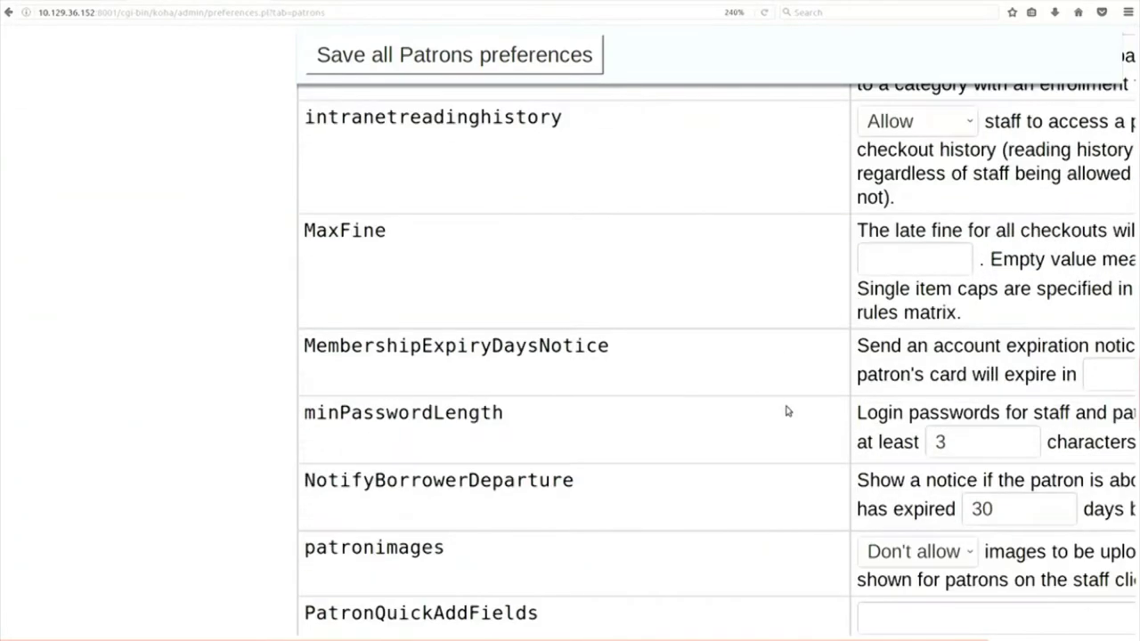
pyautogui.scroll(-3, 787, 410)
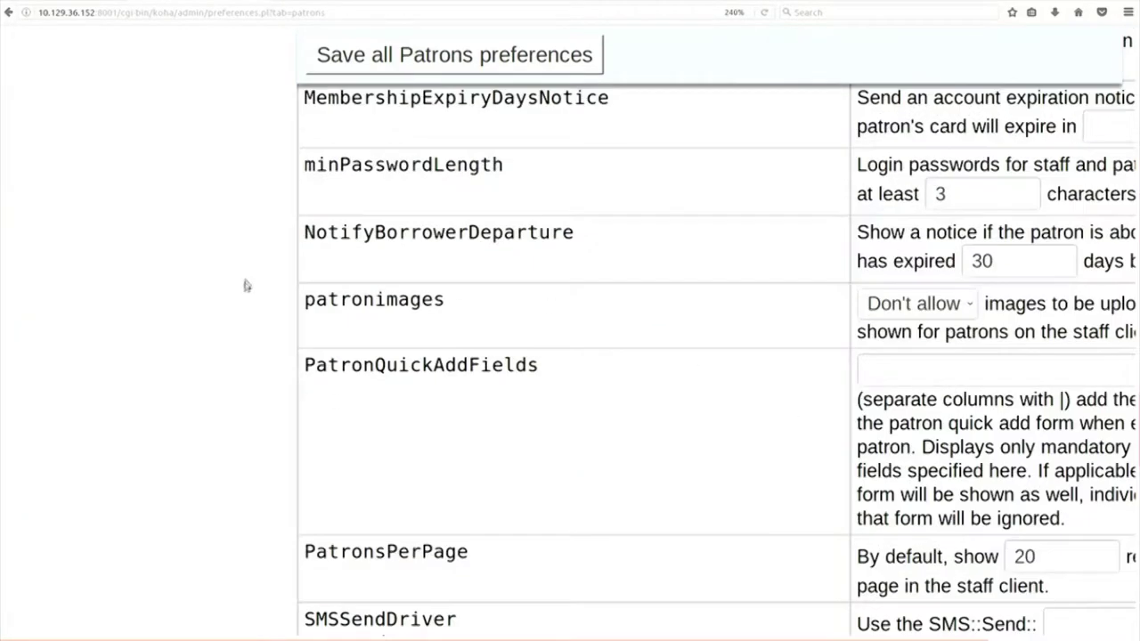
pyautogui.click(947, 311)
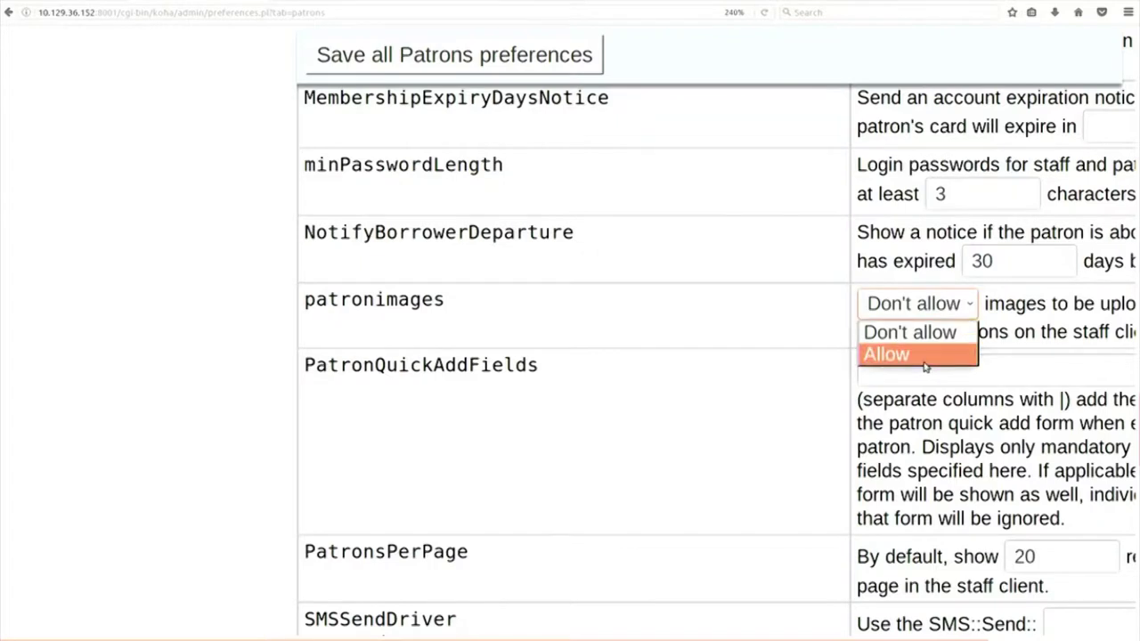
pyautogui.click(925, 360)
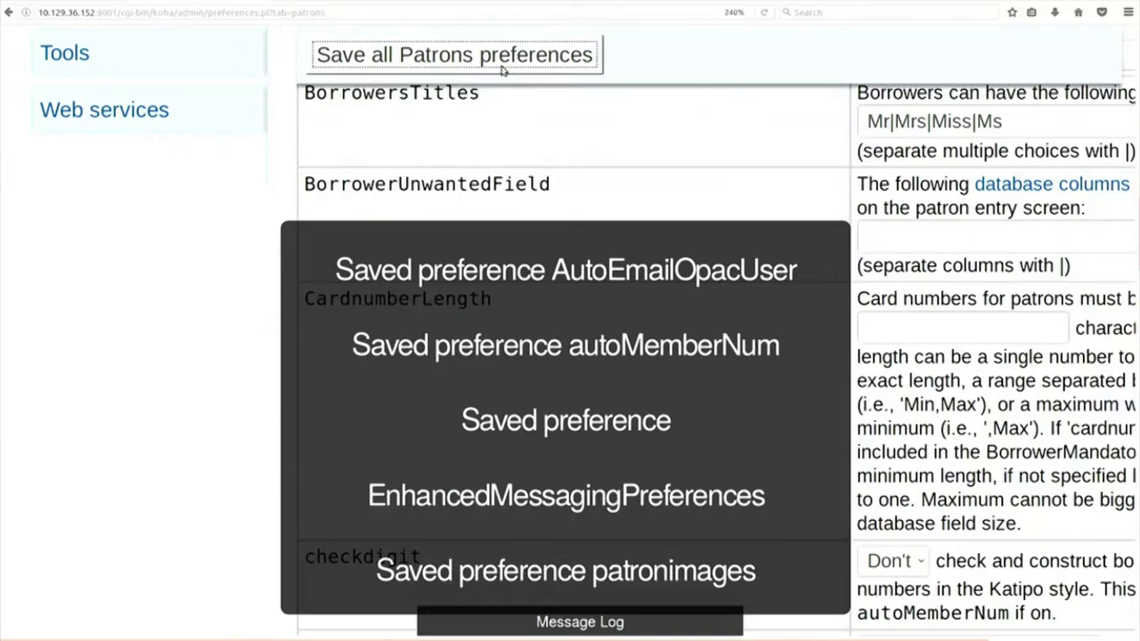
pyautogui.scroll(15, 178, 211)
pyautogui.scroll(2, 178, 211)
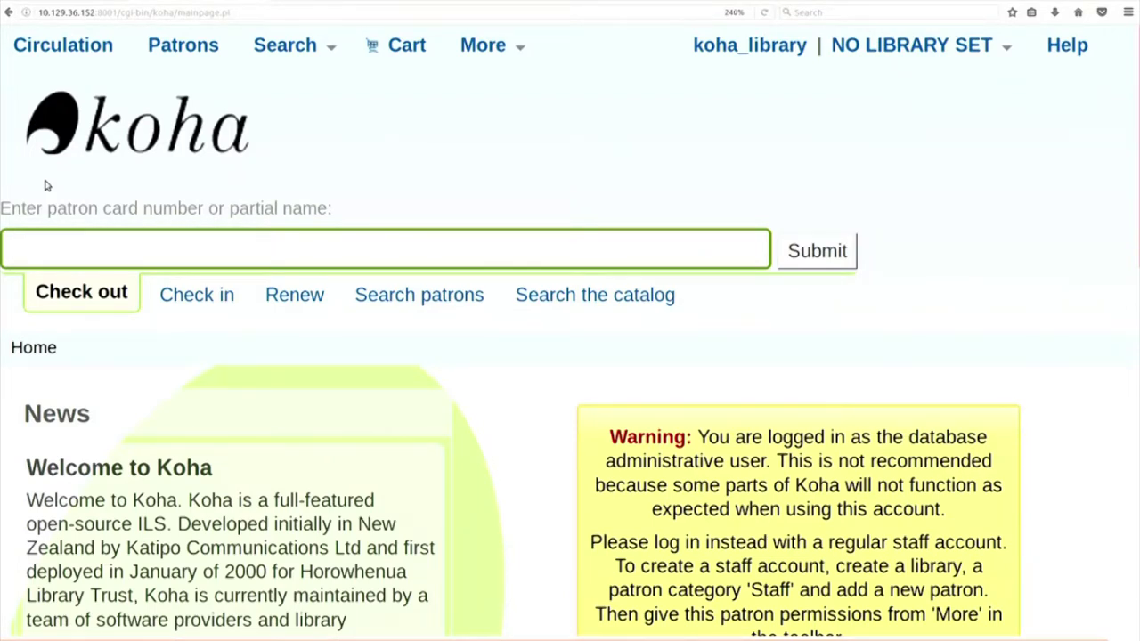
# Step: Scroll the staff home page down to the Patrons, Acquisitions and Koha administration tiles
pyautogui.scroll(-7, 53, 231)
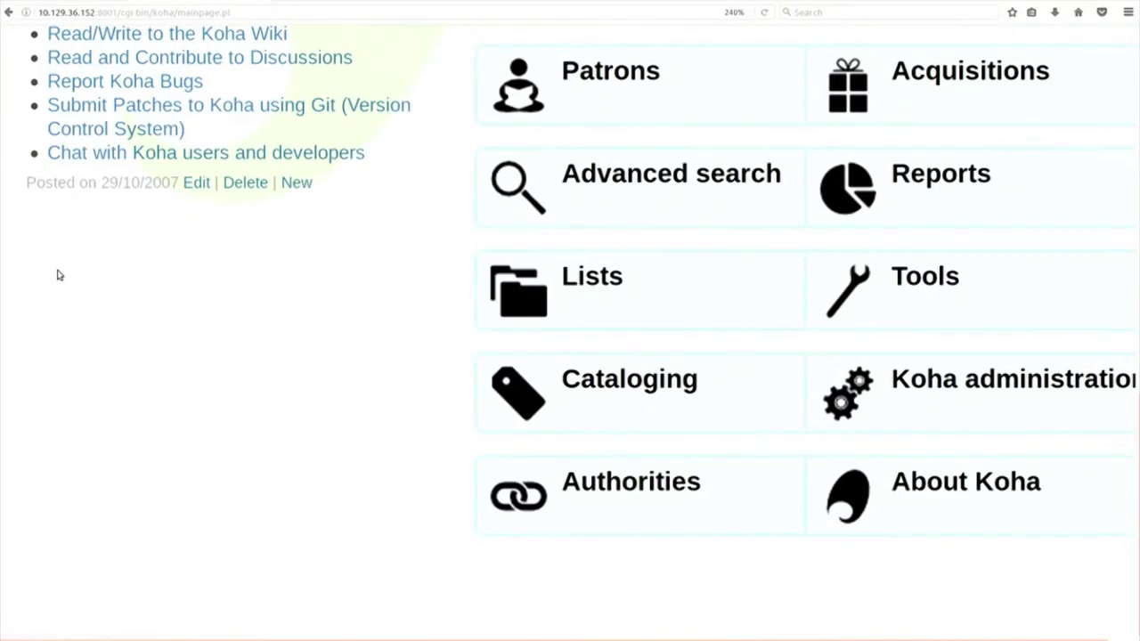
# Step: Go to Koha administration and open Currencies and exchange rates under Acquisition parameters
pyautogui.click(932, 411)
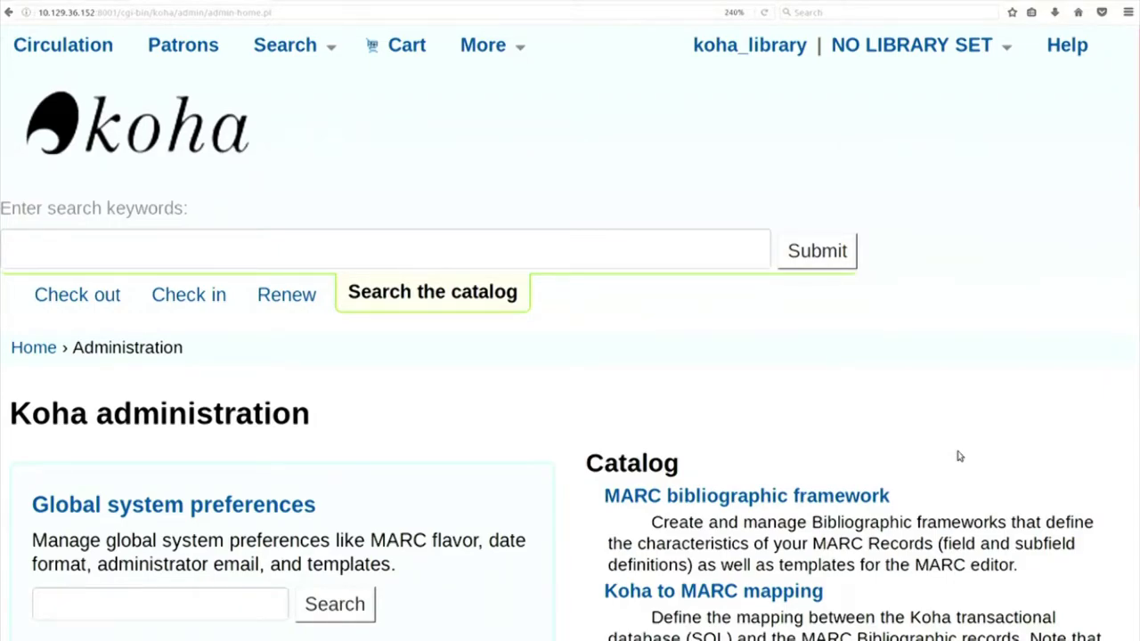
pyautogui.scroll(-6, 957, 458)
pyautogui.scroll(-3, 935, 528)
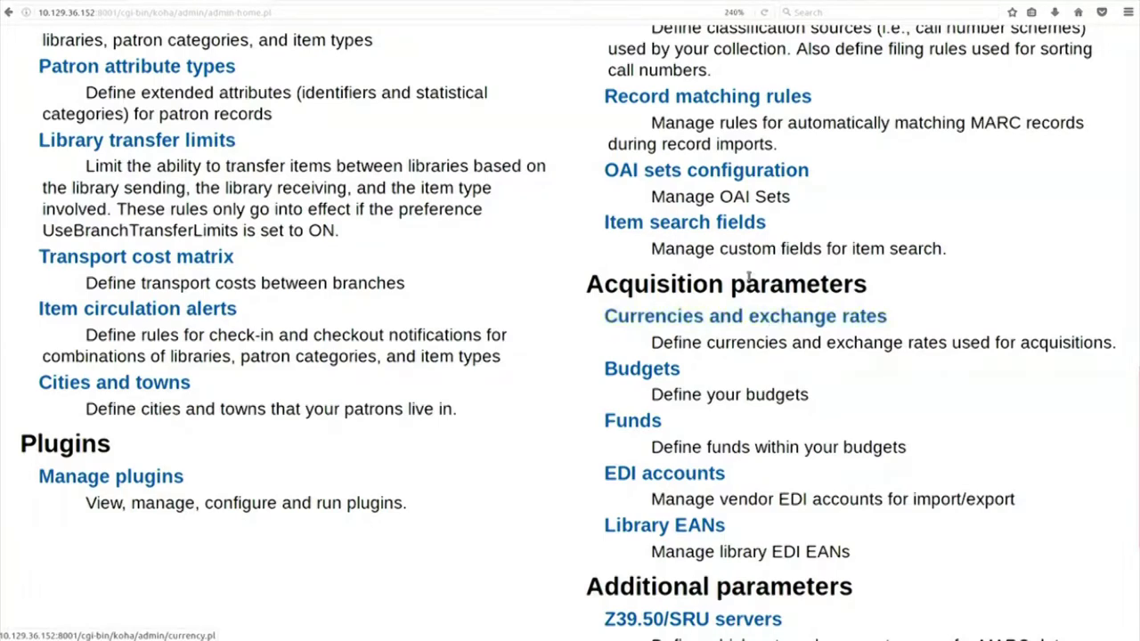
pyautogui.click(775, 327)
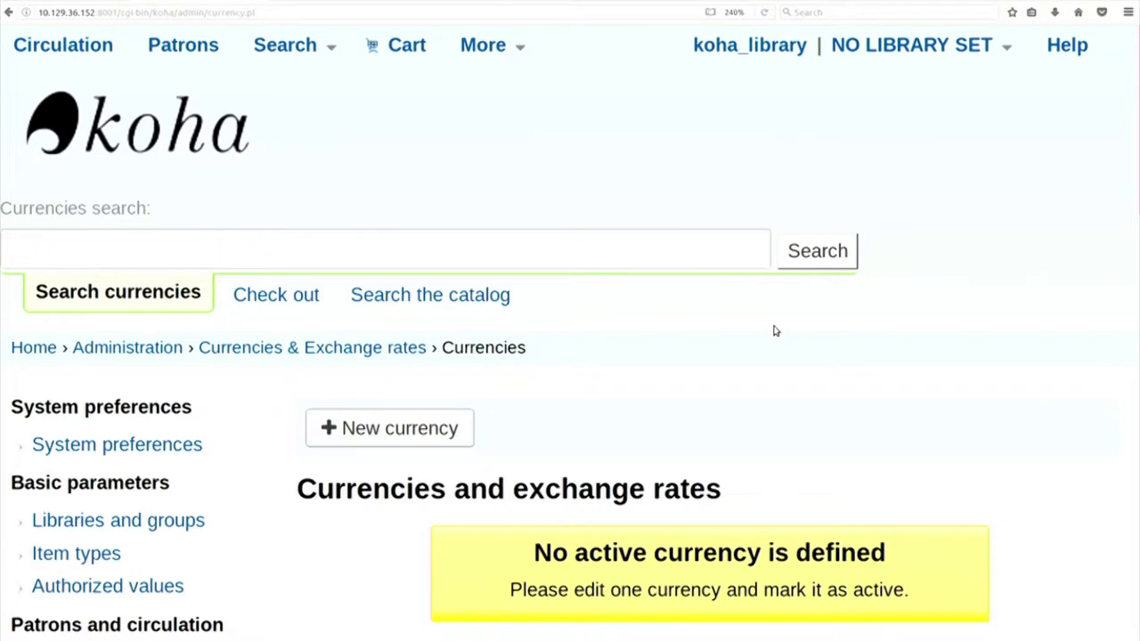
# Step: Start a new currency and name it RUPEE
pyautogui.scroll(-3, 775, 331)
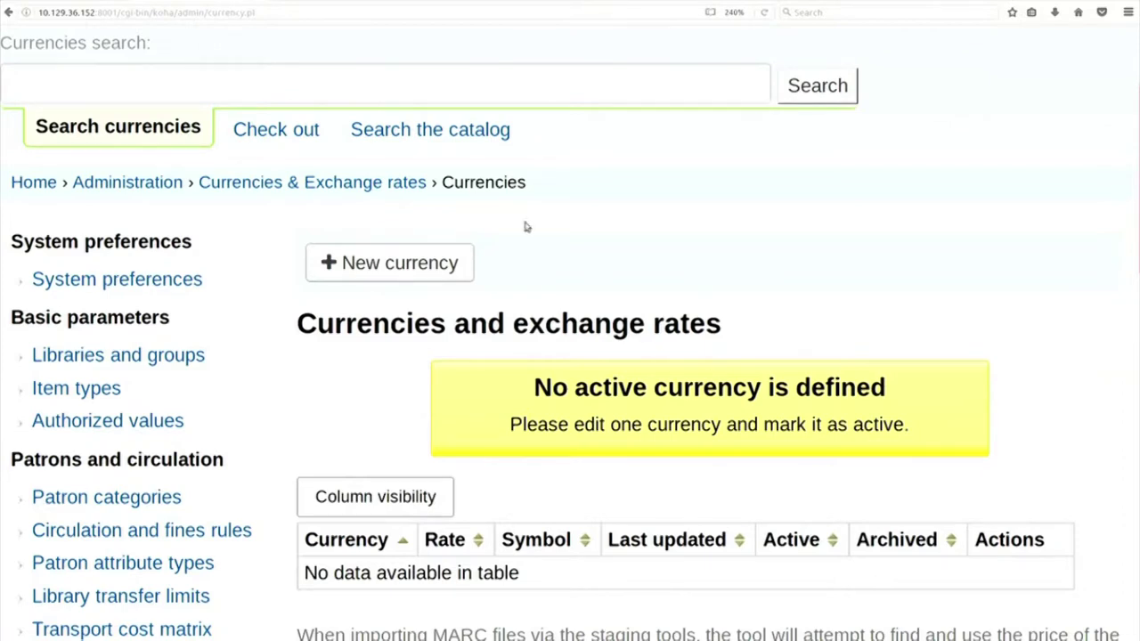
pyautogui.click(439, 258)
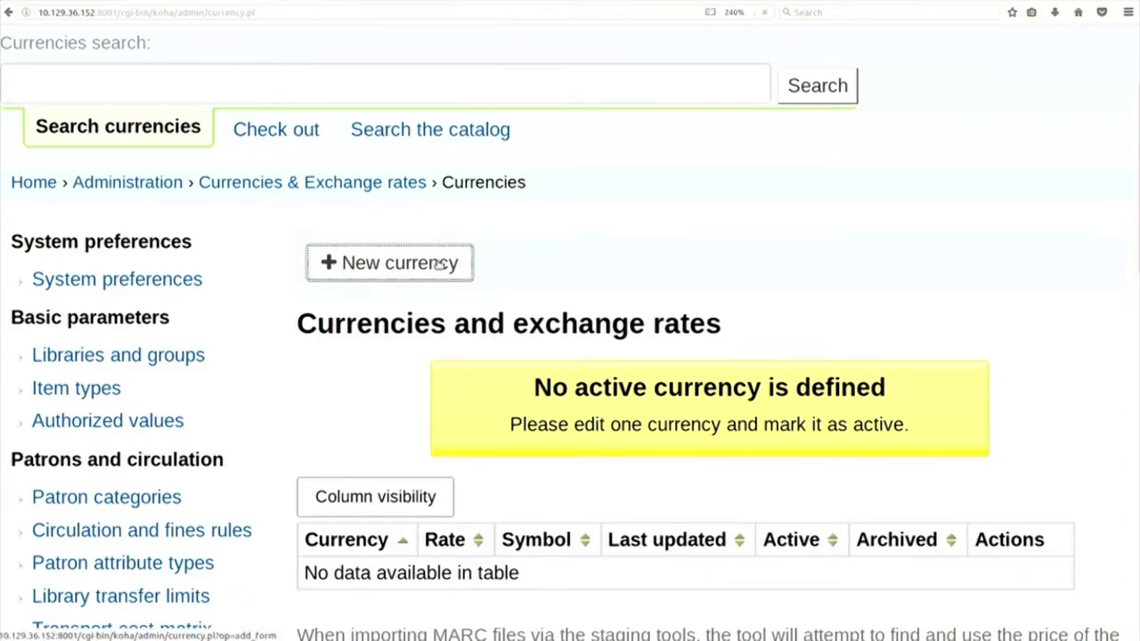
pyautogui.scroll(-4, 464, 258)
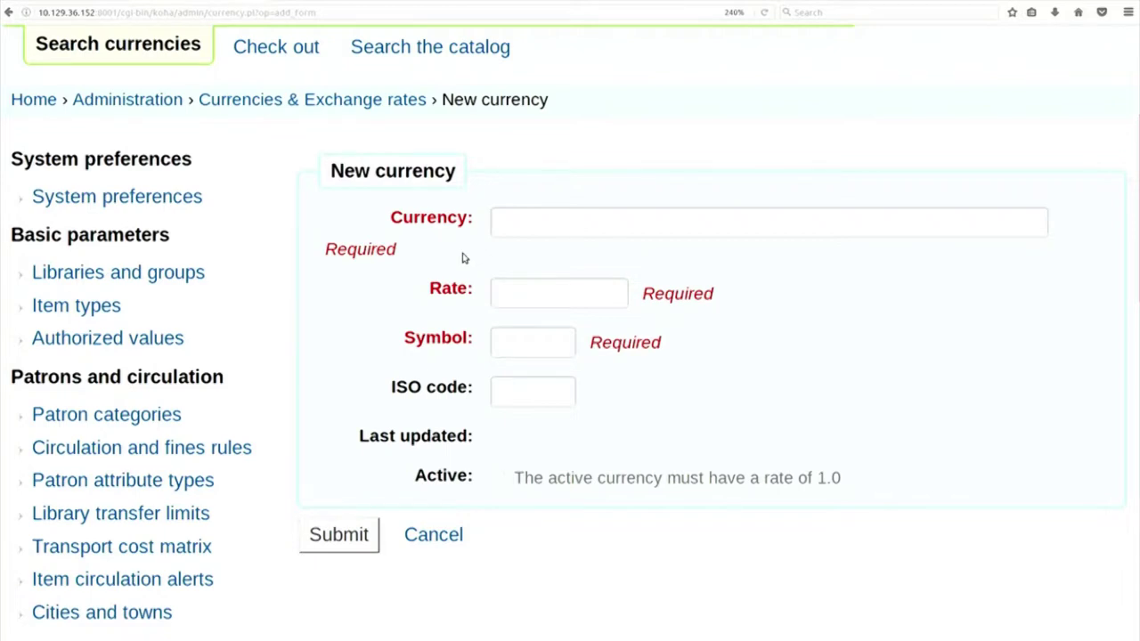
pyautogui.click(706, 231)
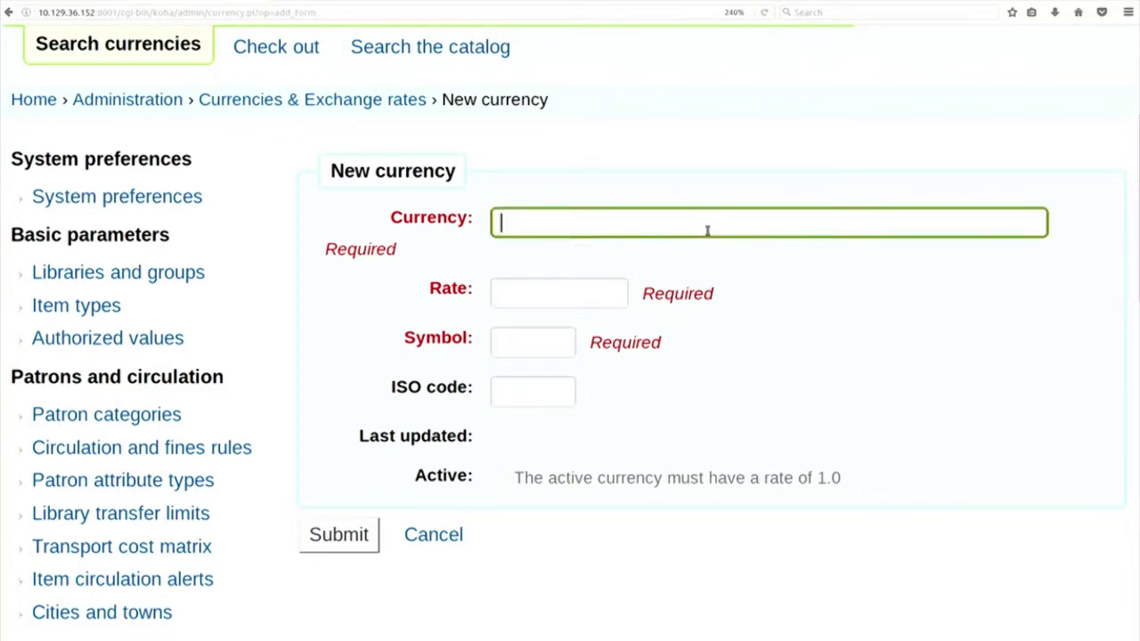
pyautogui.write('I')
pyautogui.press('BackSpace')
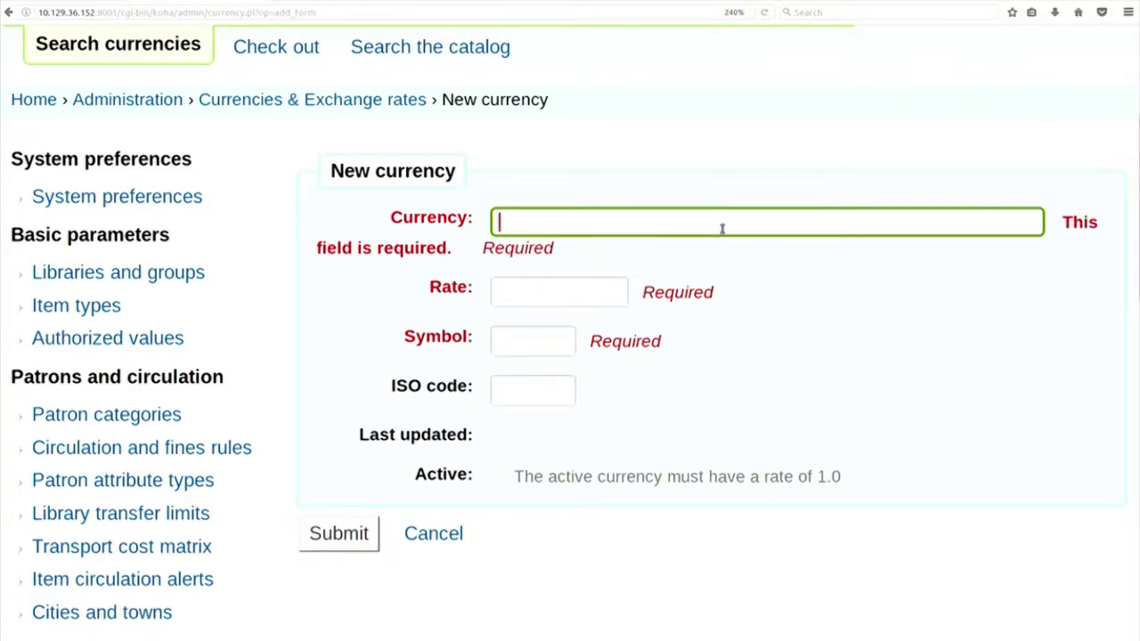
pyautogui.write('RUPEE')
# Step: Give RUPEE exchange rate 1.00 and symbol RS, mark it active, and save
pyautogui.press('Tab')
pyautogui.write('1.00')
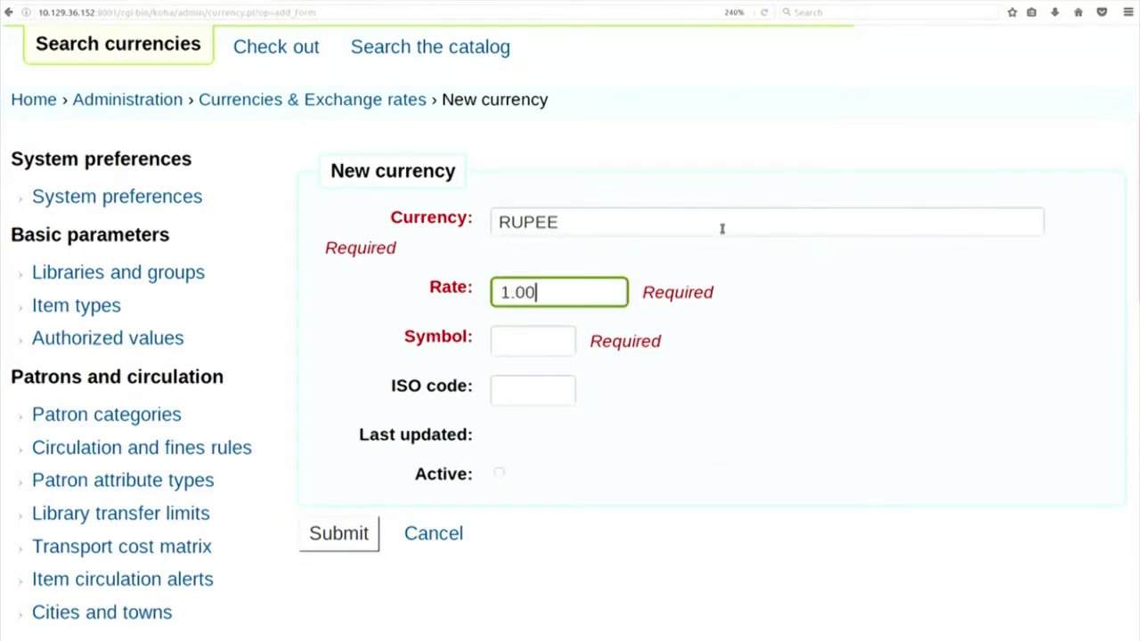
pyautogui.press('Tab')
pyautogui.write('RS')
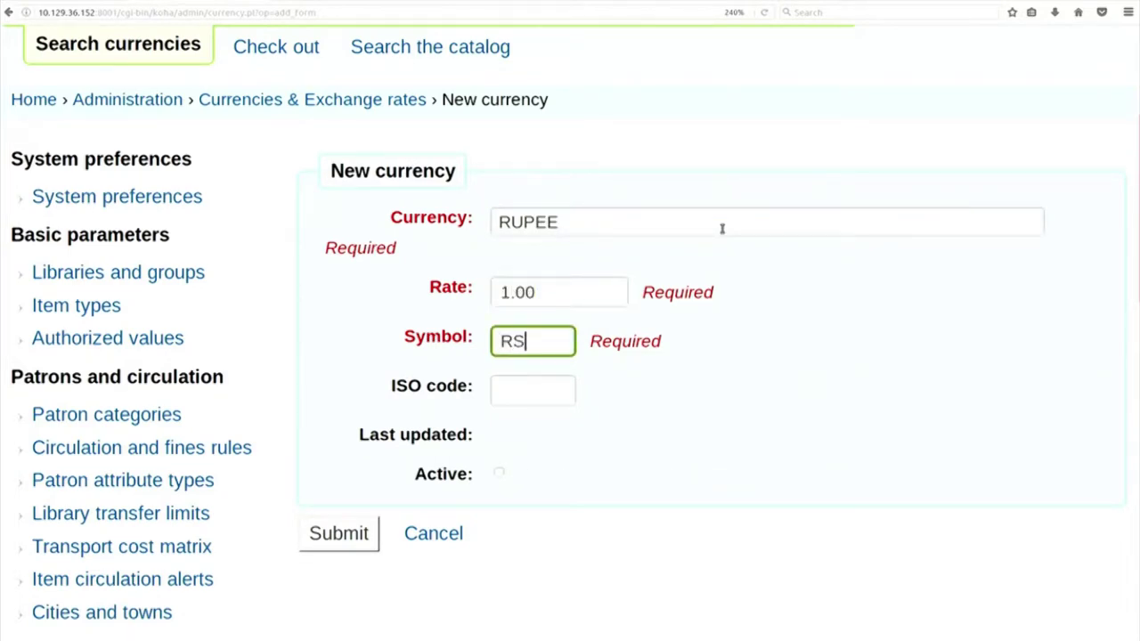
pyautogui.click(499, 474)
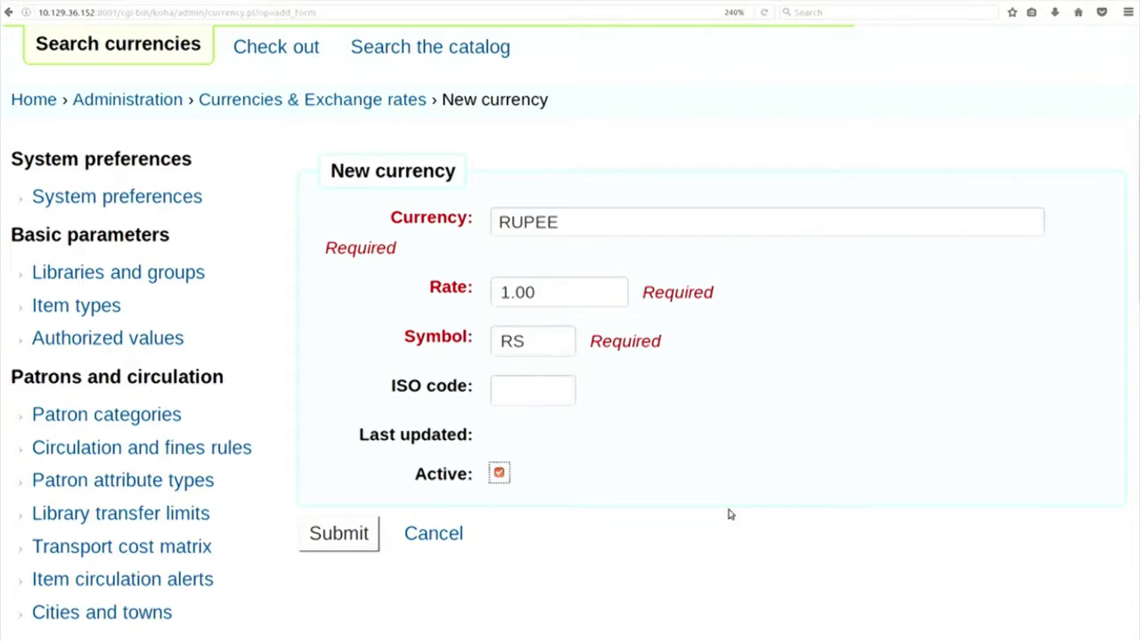
pyautogui.click(369, 538)
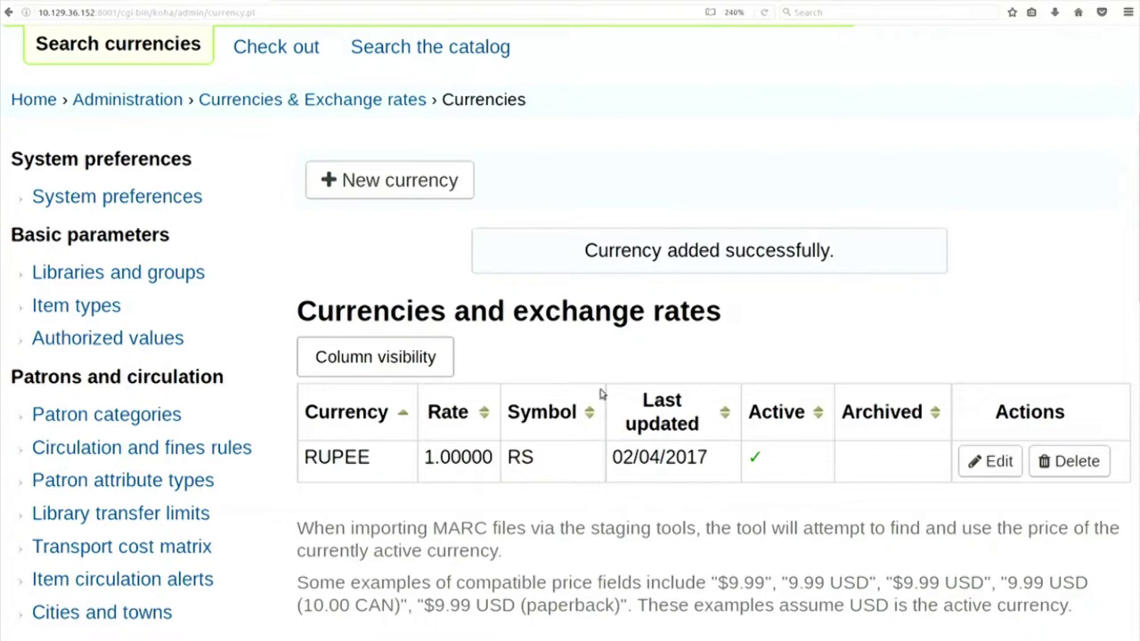
pyautogui.click(395, 184)
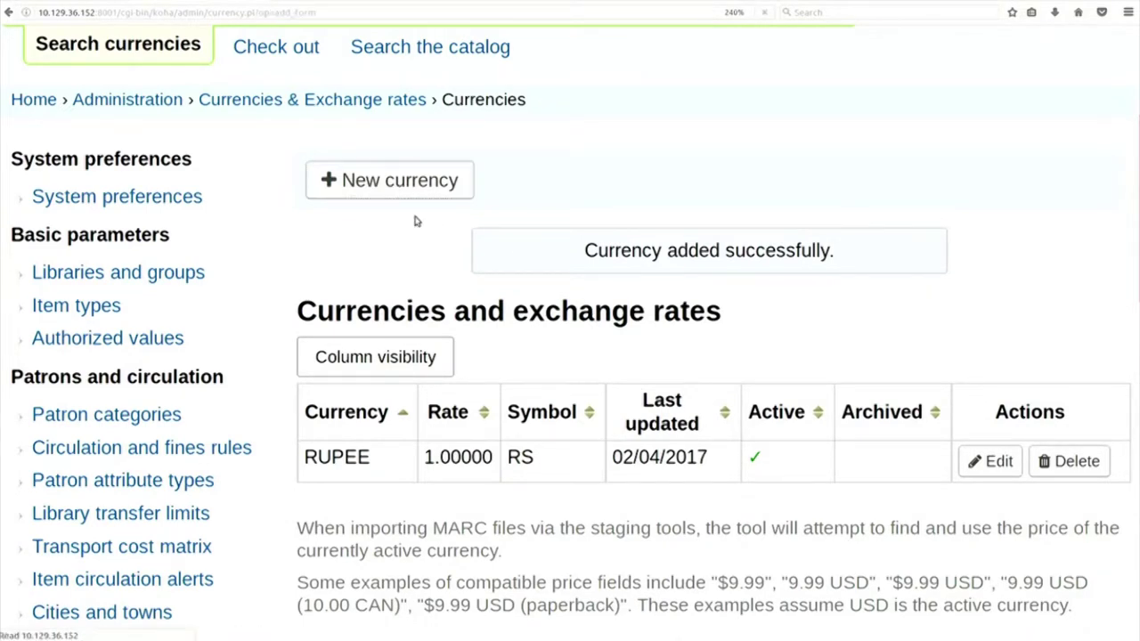
# Step: Add currency USDOLLAR with exchange rate 65.60 and symbol $, and save it
pyautogui.scroll(-2, 422, 229)
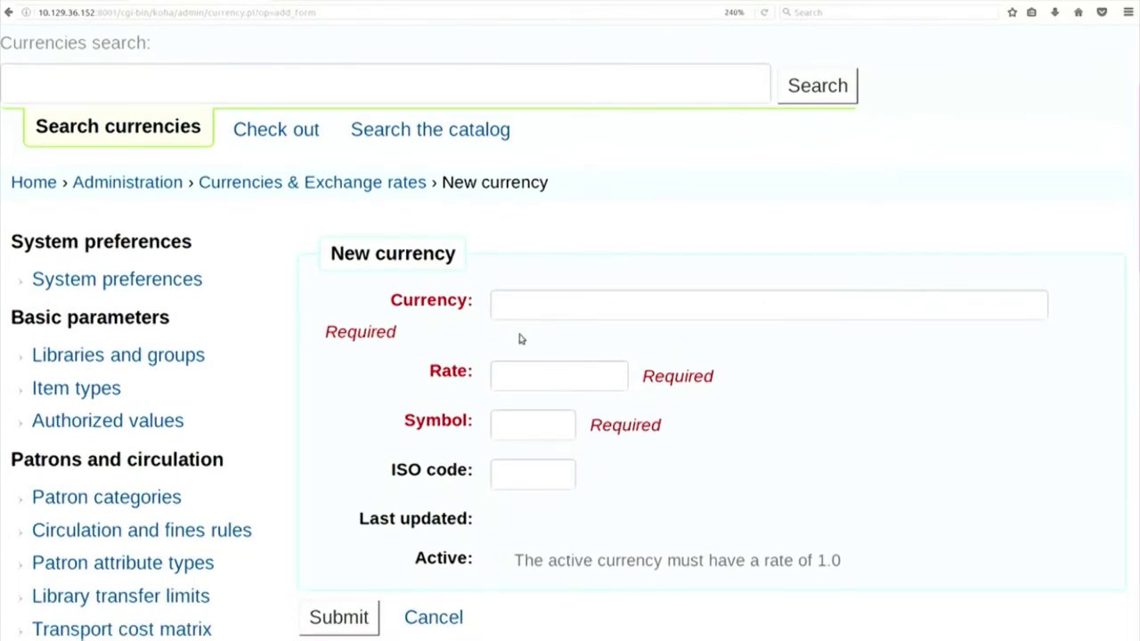
pyautogui.click(504, 307)
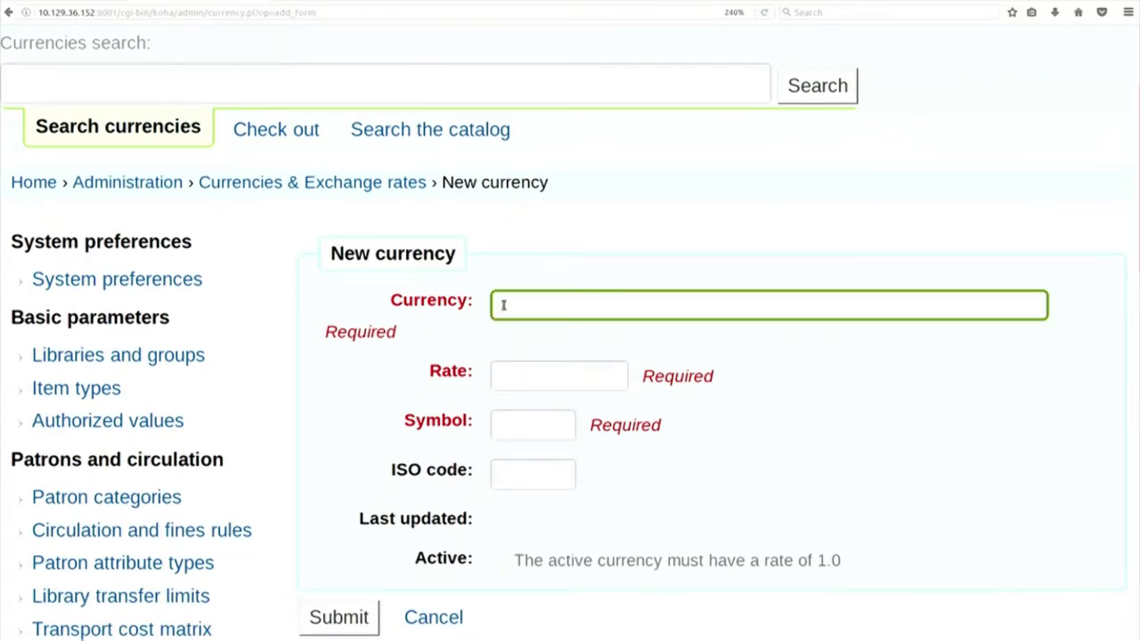
pyautogui.write('USDOLLAR')
pyautogui.press('Tab')
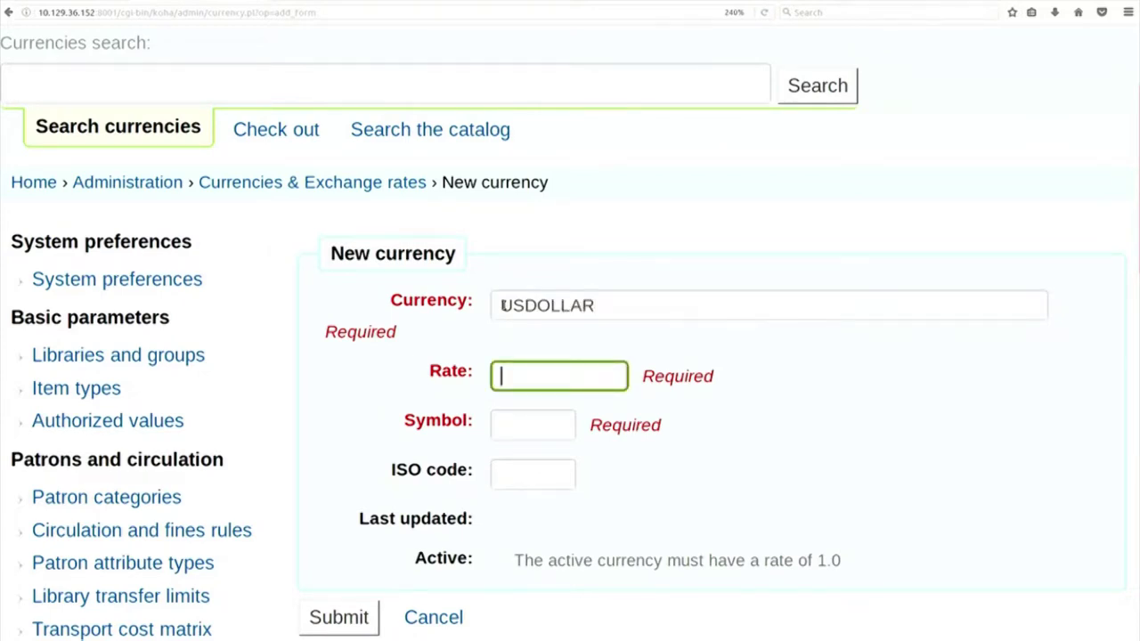
pyautogui.write('65.60')
pyautogui.press('Tab')
pyautogui.write('$')
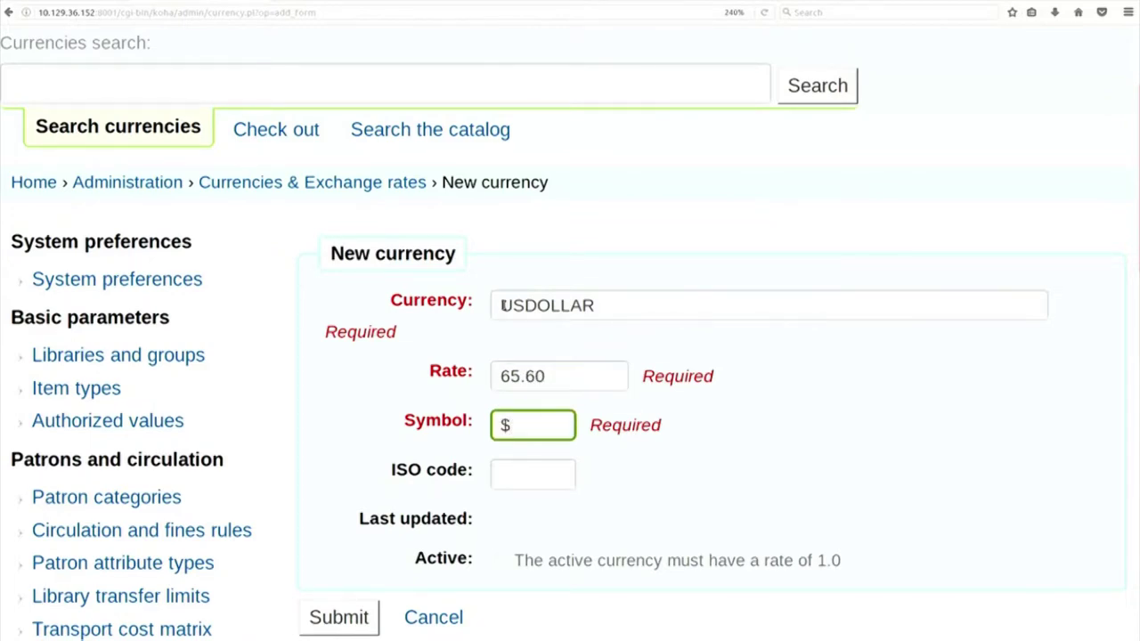
pyautogui.scroll(-1, 717, 364)
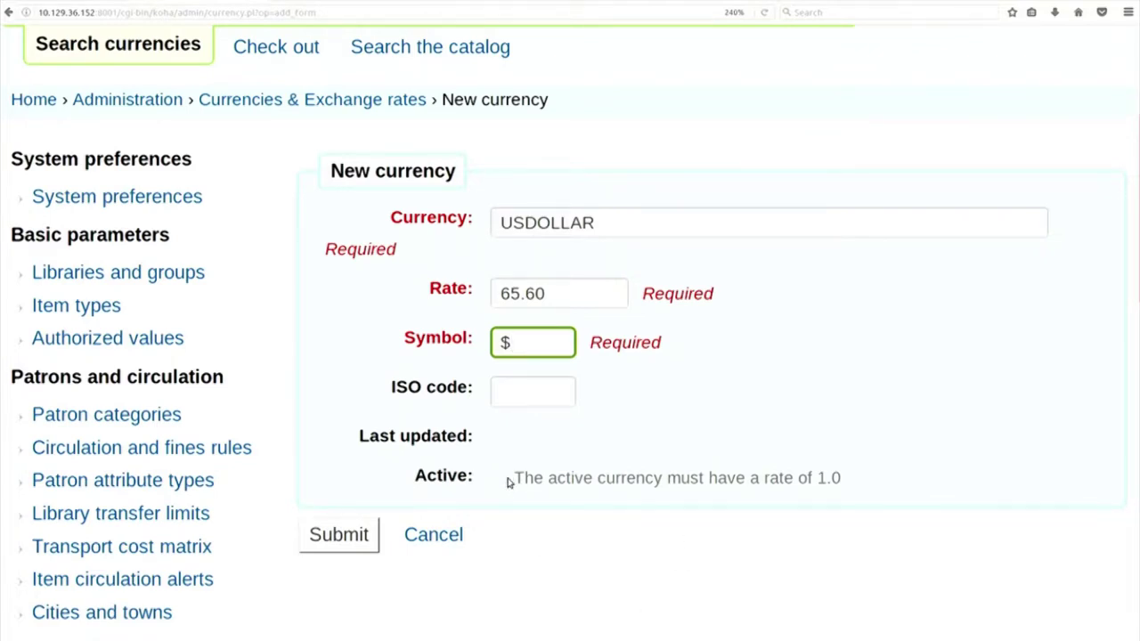
pyautogui.click(339, 540)
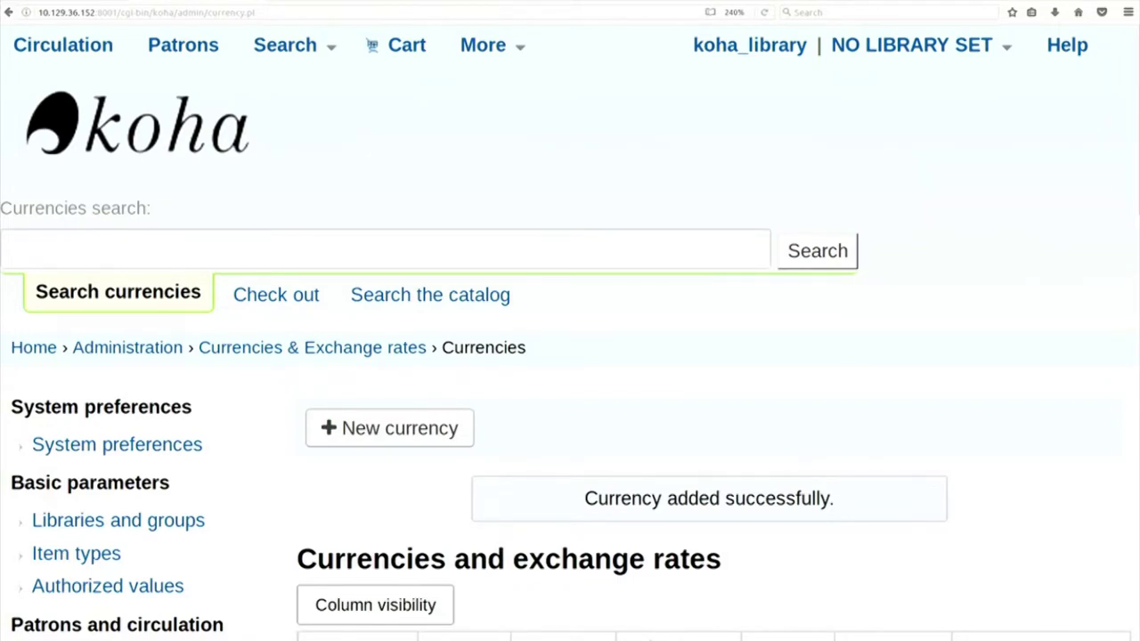
# Step: Go from Home to Koha administration's Libraries and groups and begin a new library
pyautogui.click(19, 349)
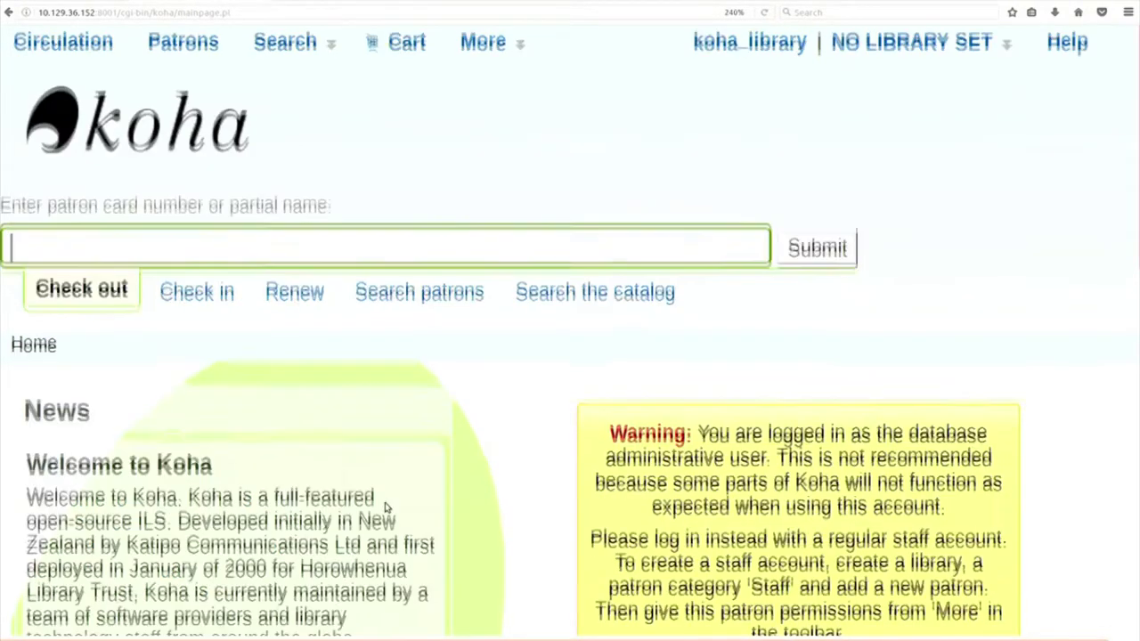
pyautogui.scroll(-5, 461, 493)
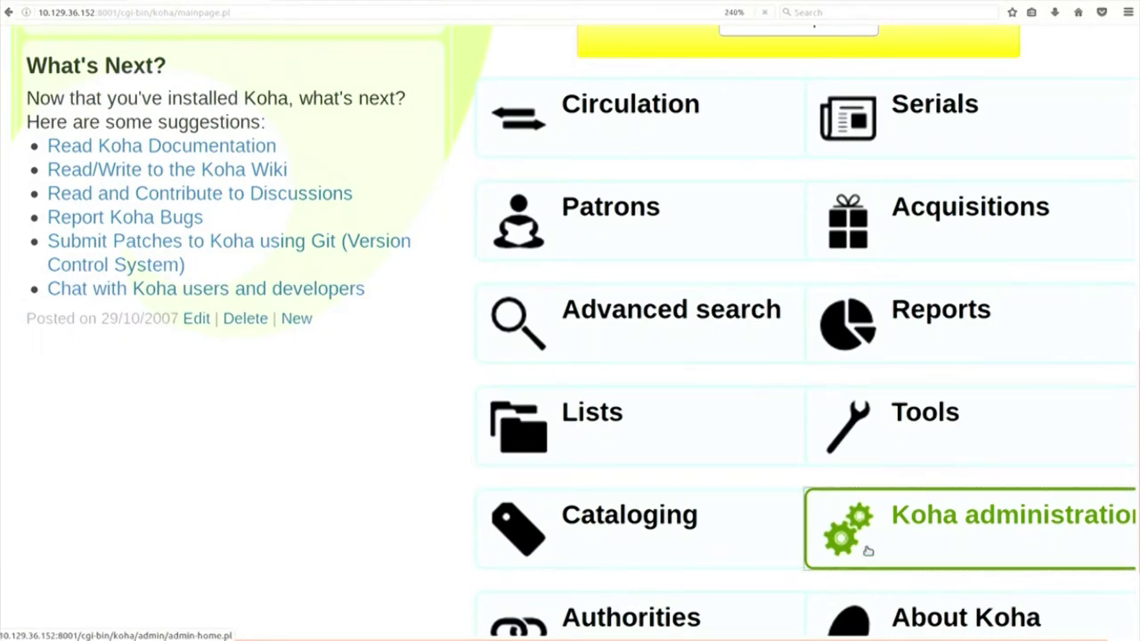
pyautogui.click(869, 551)
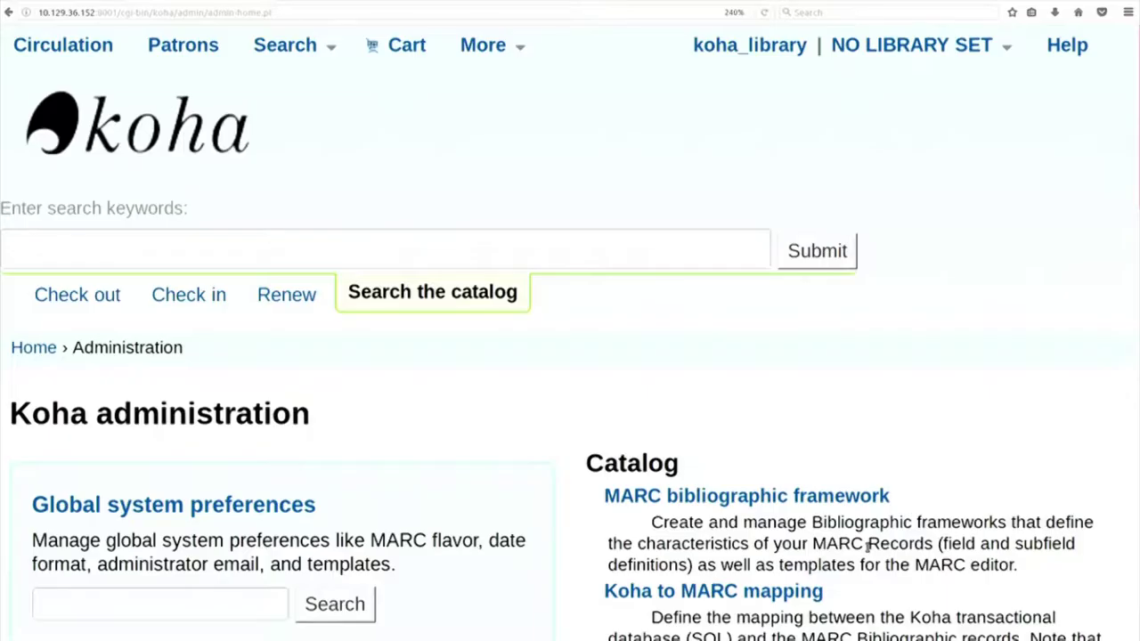
pyautogui.scroll(-3, 855, 542)
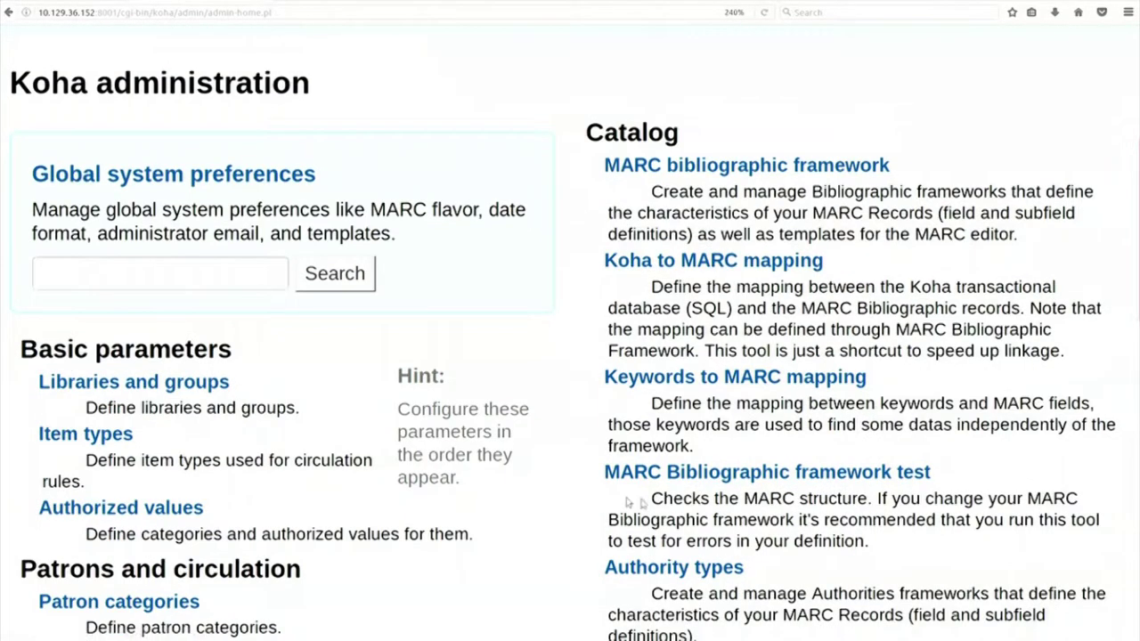
pyautogui.click(220, 383)
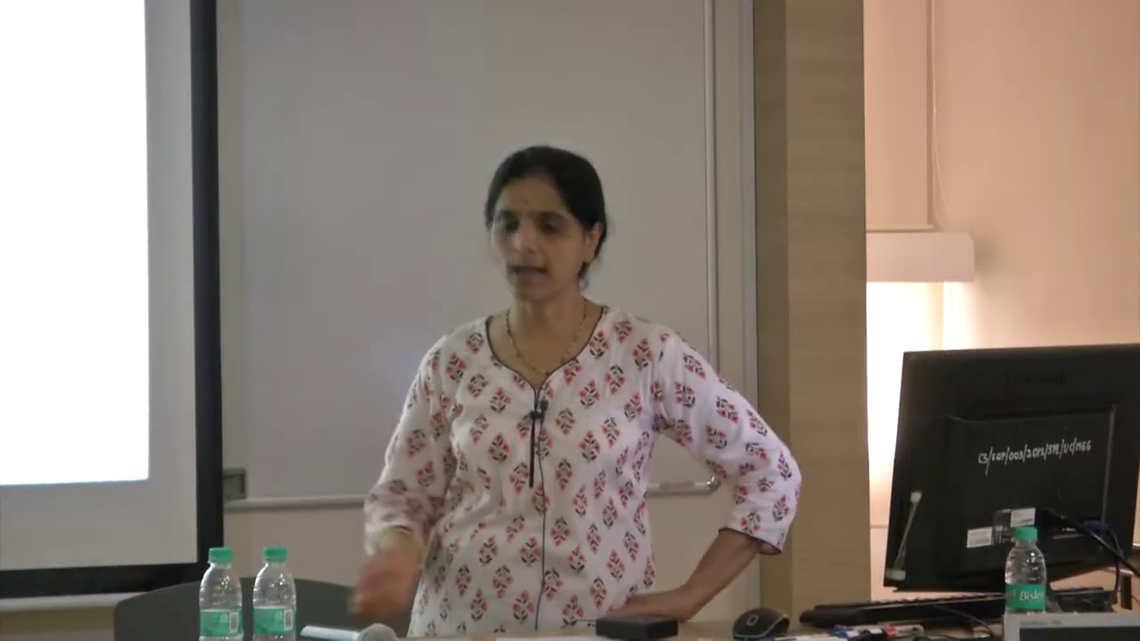
pyautogui.click(379, 428)
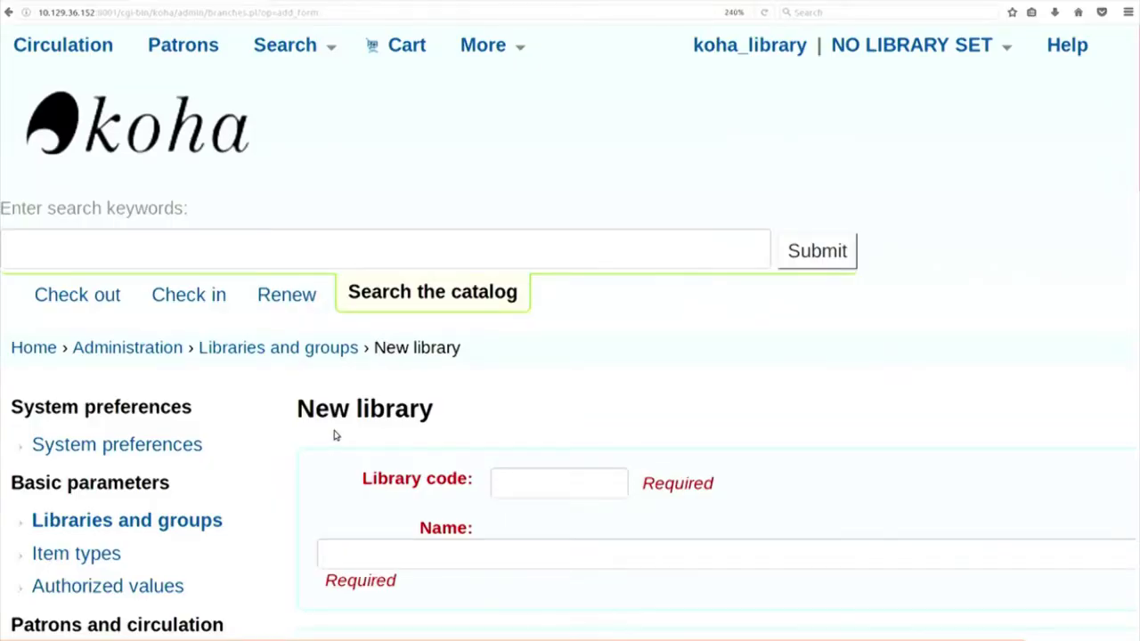
# Step: Enter library code IIT and name 'Indian Institute of Technology, Mumbai Library'
pyautogui.scroll(-3, 333, 435)
pyautogui.click(502, 237)
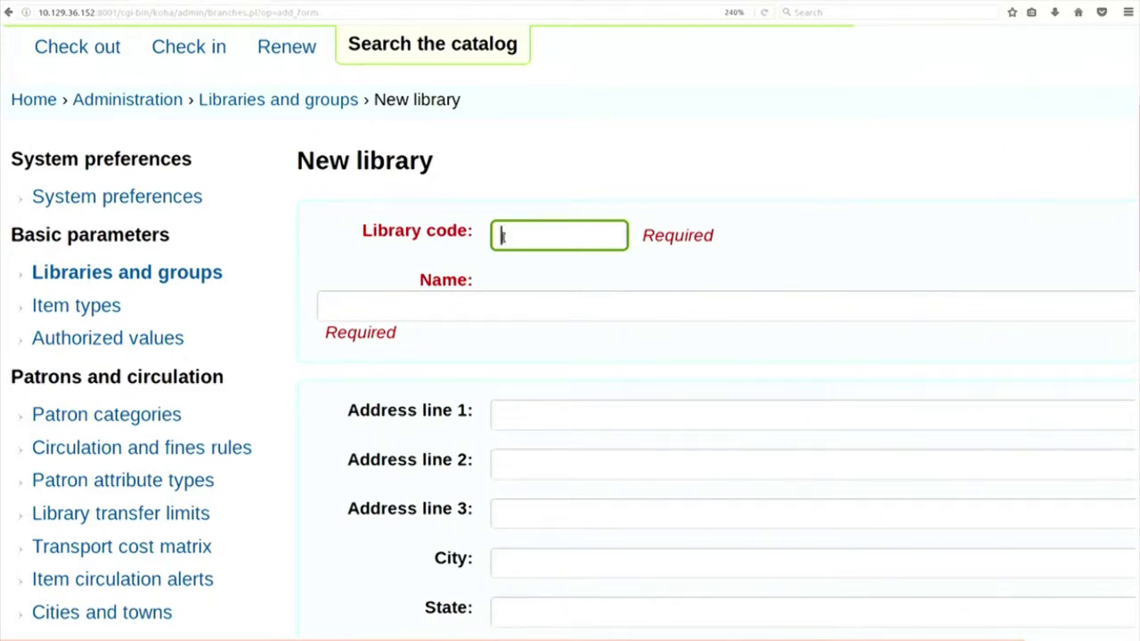
pyautogui.write('IT')
pyautogui.click(507, 302)
pyautogui.write('Indi')
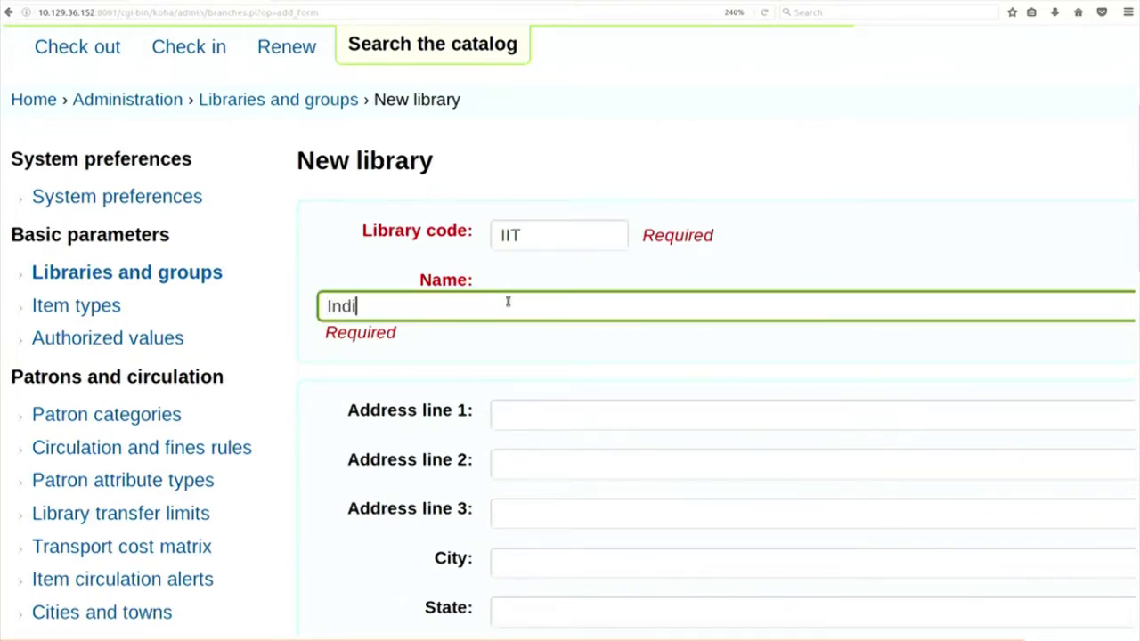
pyautogui.write('an Institute')
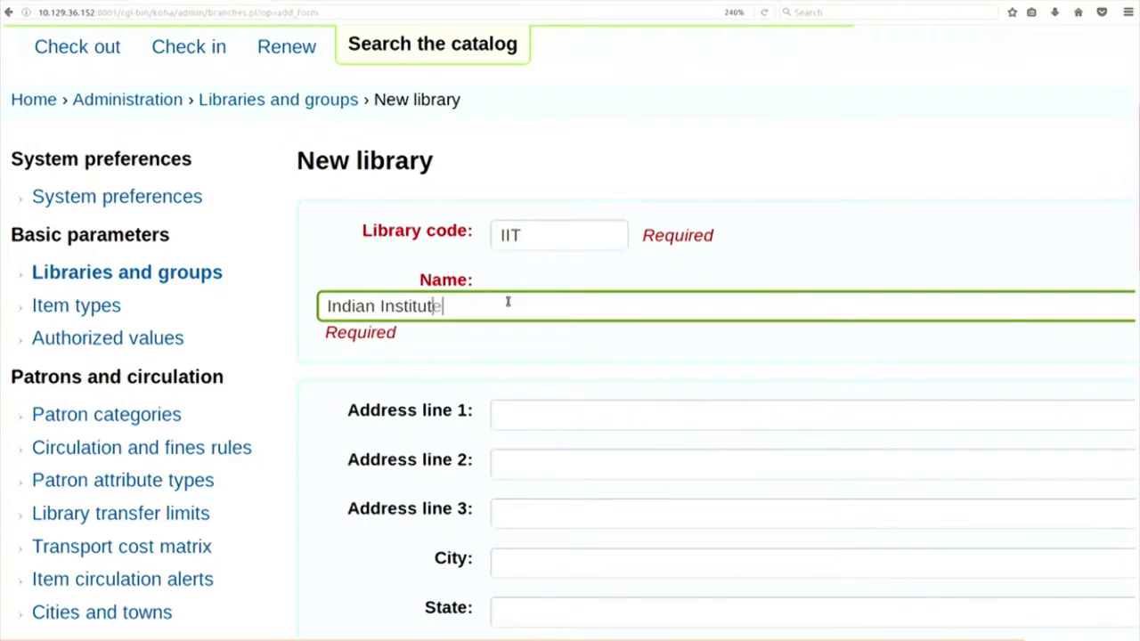
pyautogui.write(' of Technolo')
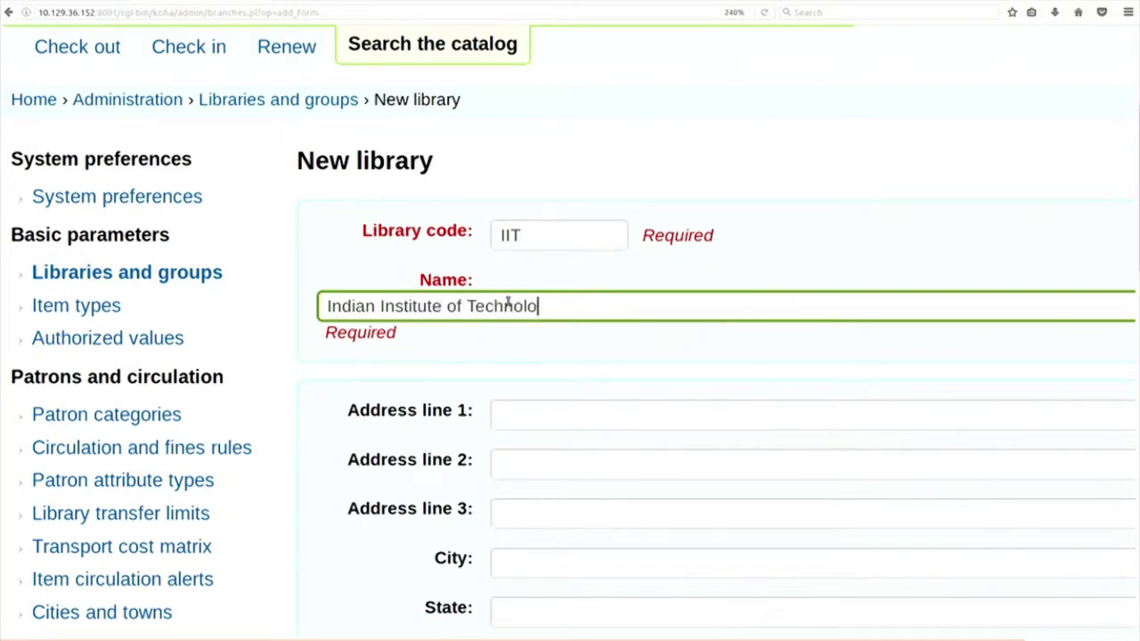
pyautogui.write('gy, Mumbai')
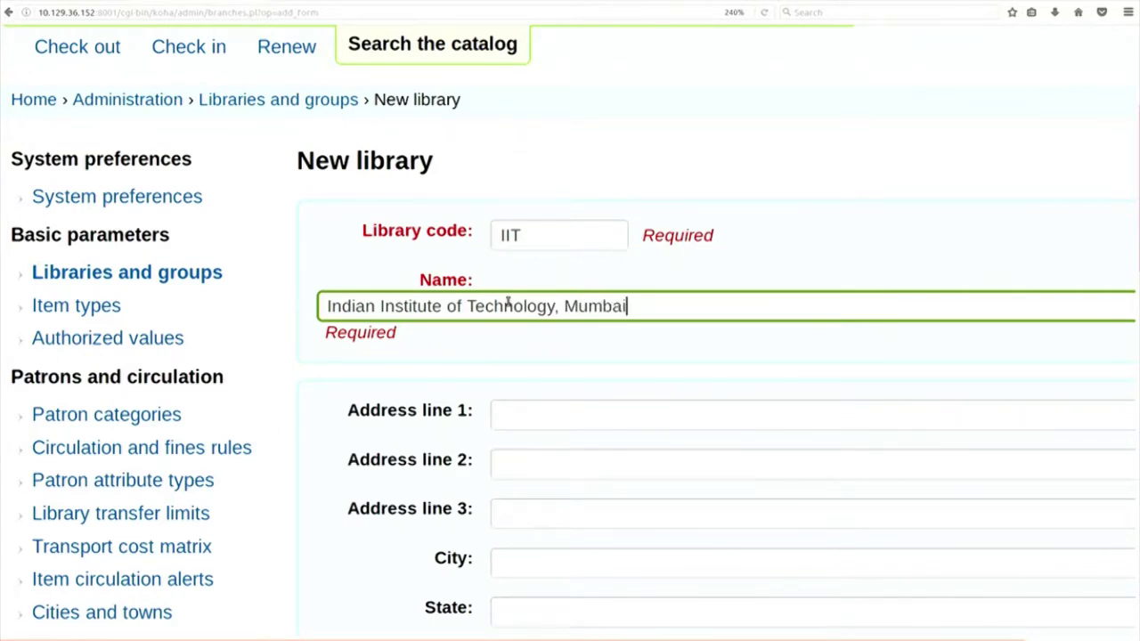
pyautogui.write(' Libray')
pyautogui.press('BackSpace')
pyautogui.write('ry')
pyautogui.scroll(-3, 642, 372)
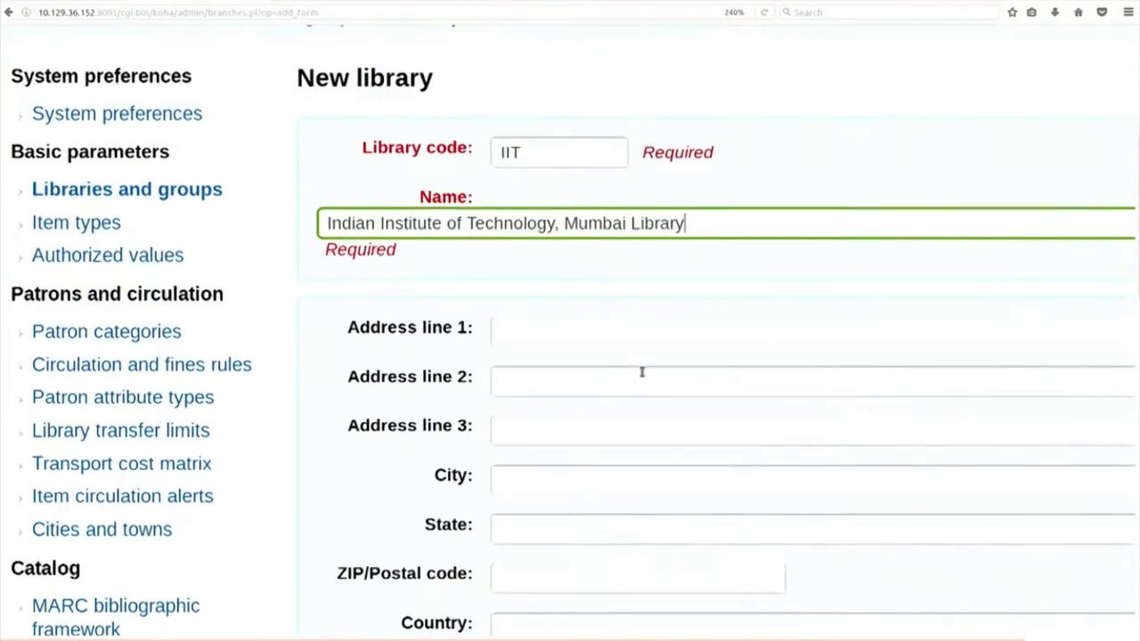
# Step: Fill in the library's city Mumbai and state Maharashtra
pyautogui.click(572, 247)
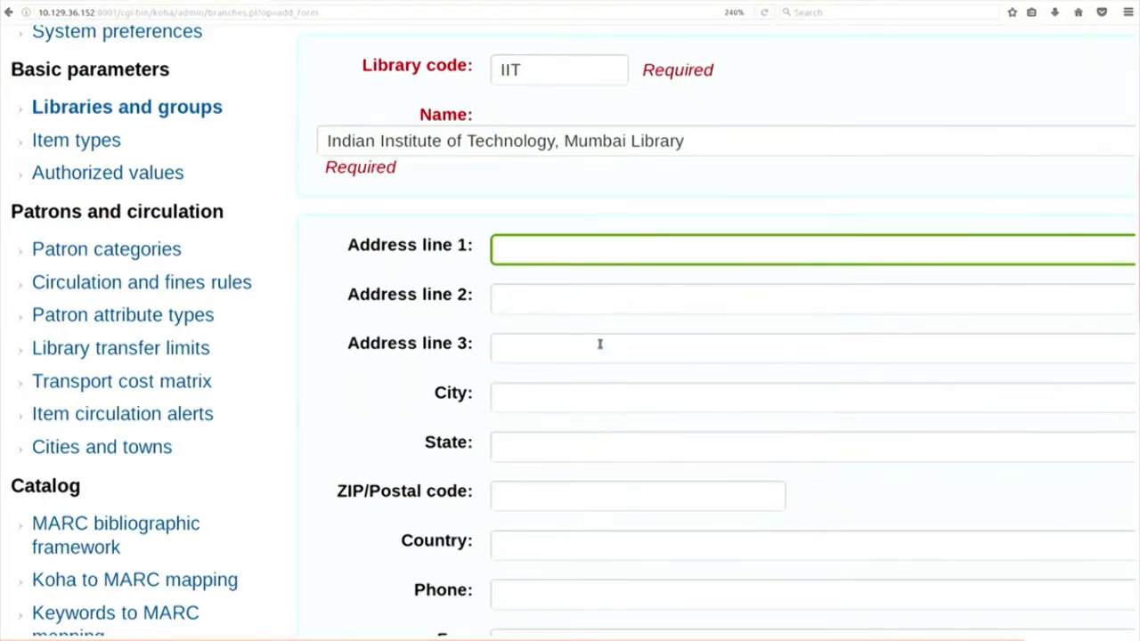
pyautogui.scroll(-3, 600, 344)
pyautogui.click(559, 344)
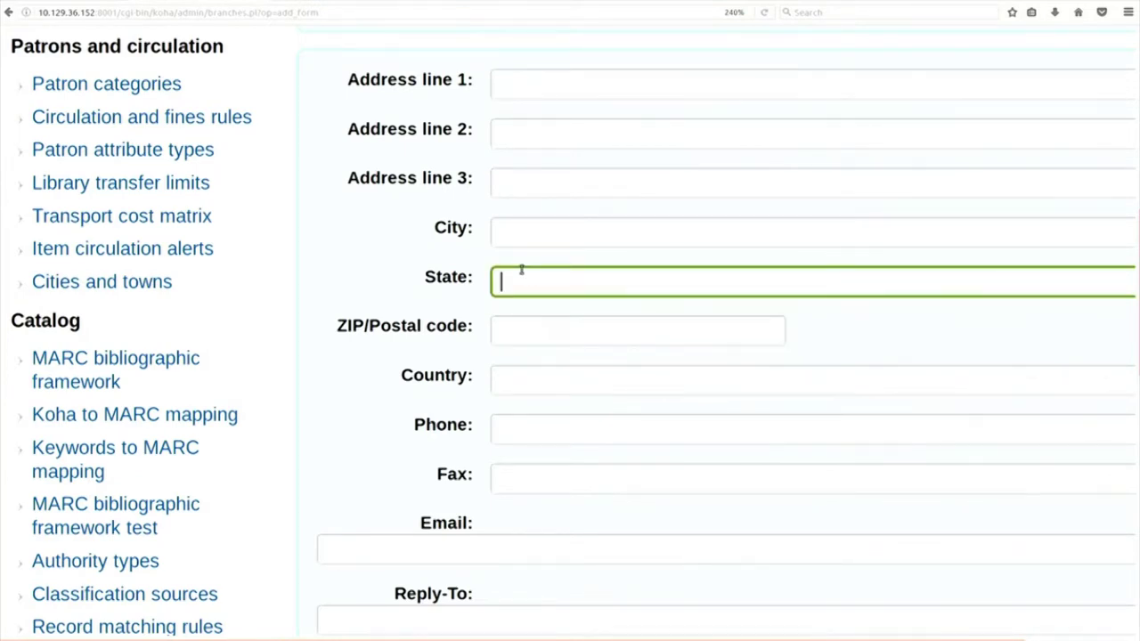
pyautogui.click(530, 234)
pyautogui.write('Mumbai')
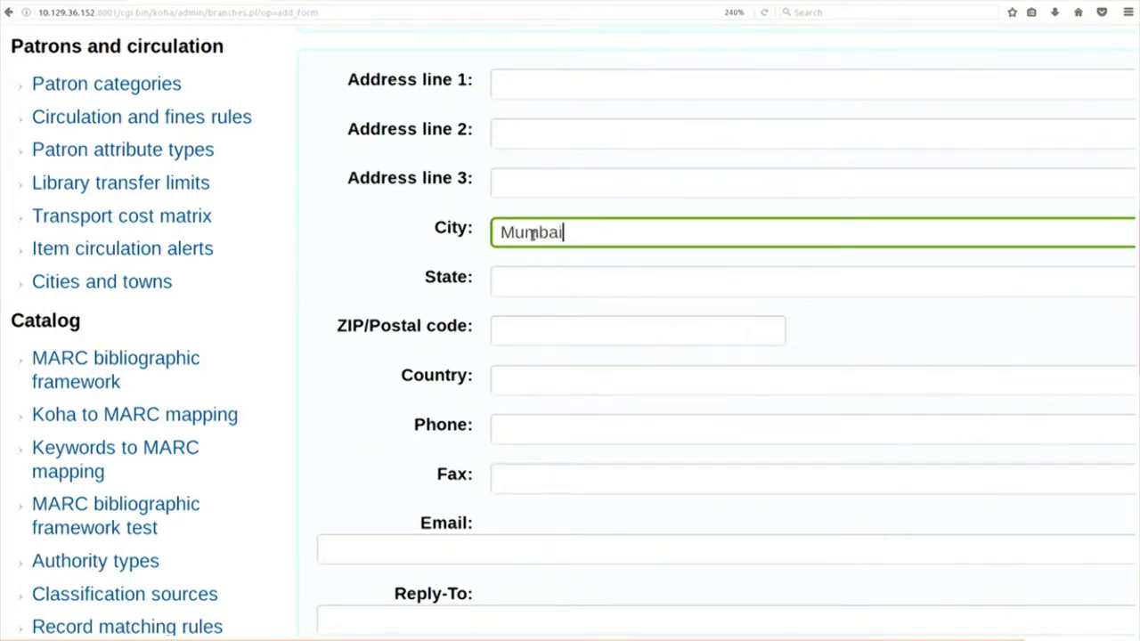
pyautogui.press('Tab')
pyautogui.write('Maharashtra')
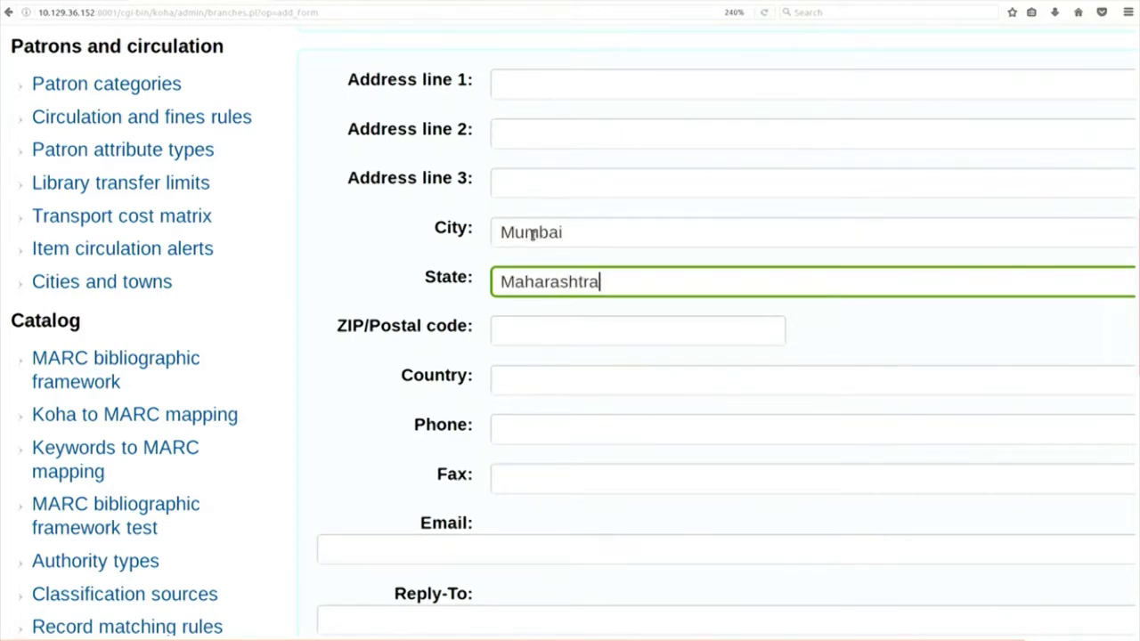
# Step: Enter ZIP/Postal code 400076 and country India
pyautogui.press('Tab')
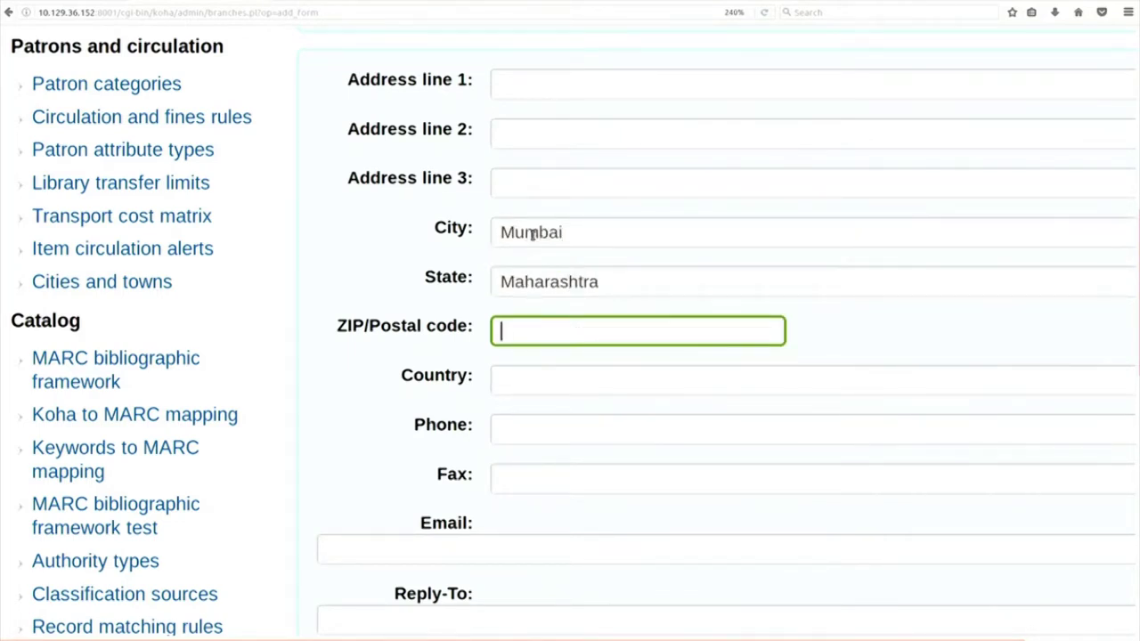
pyautogui.press('Tab')
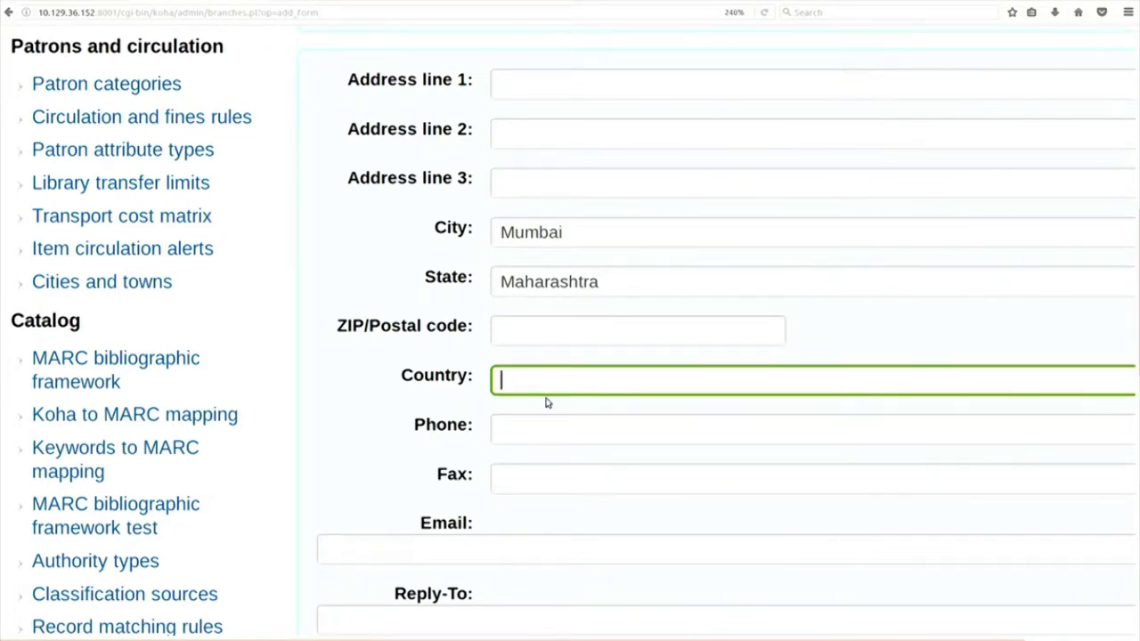
pyautogui.click(603, 333)
pyautogui.write('40')
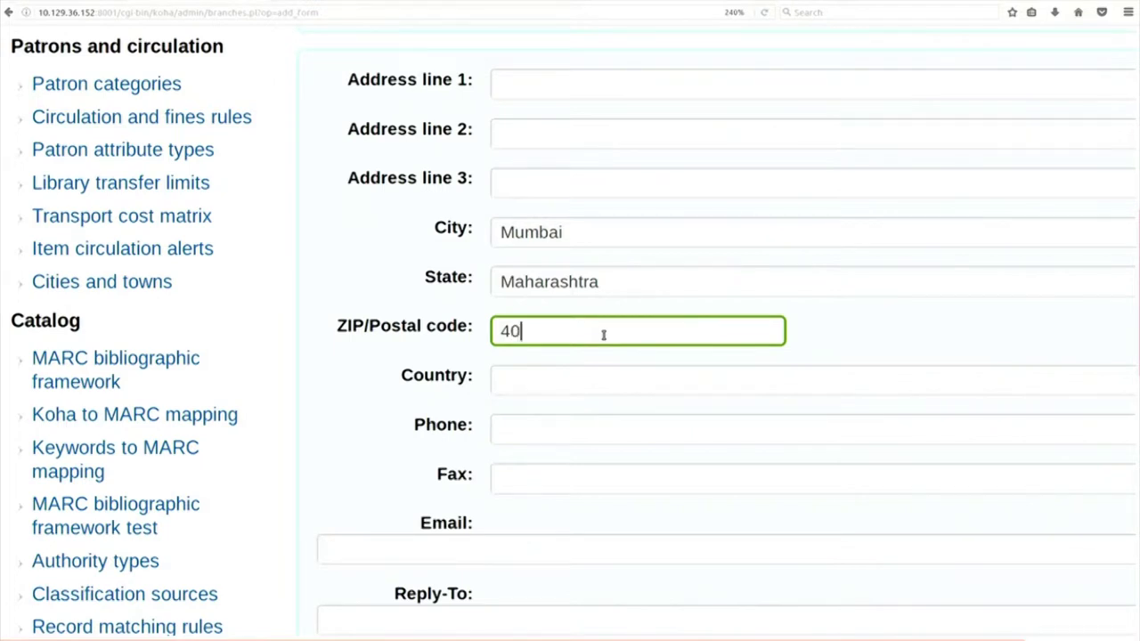
pyautogui.write('0076')
pyautogui.click(561, 386)
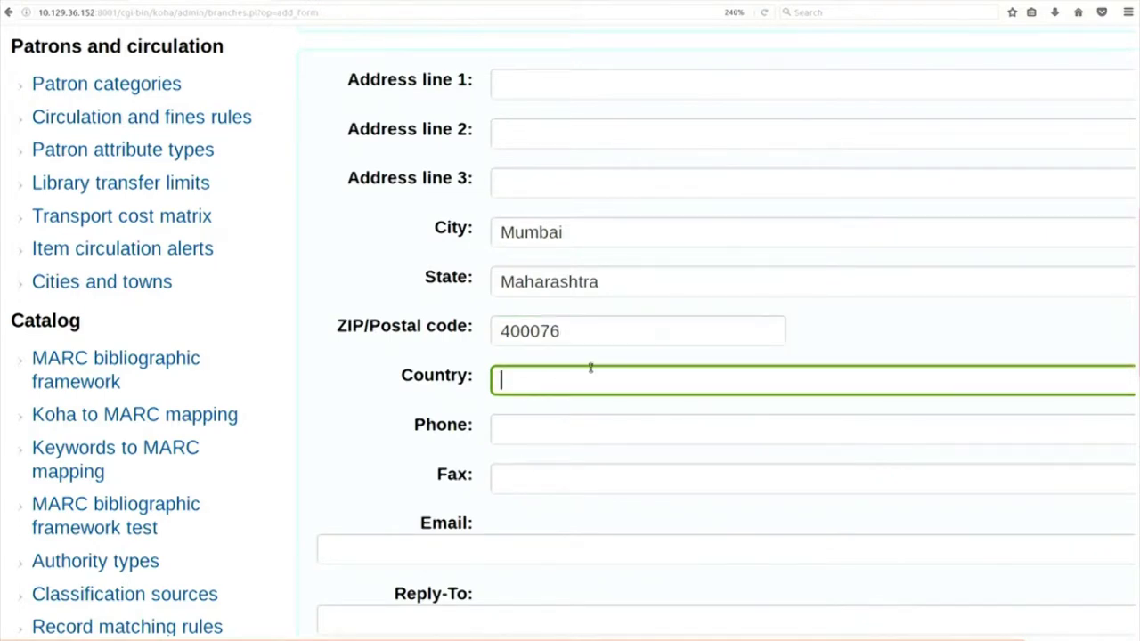
pyautogui.write('India')
pyautogui.scroll(3, 672, 123)
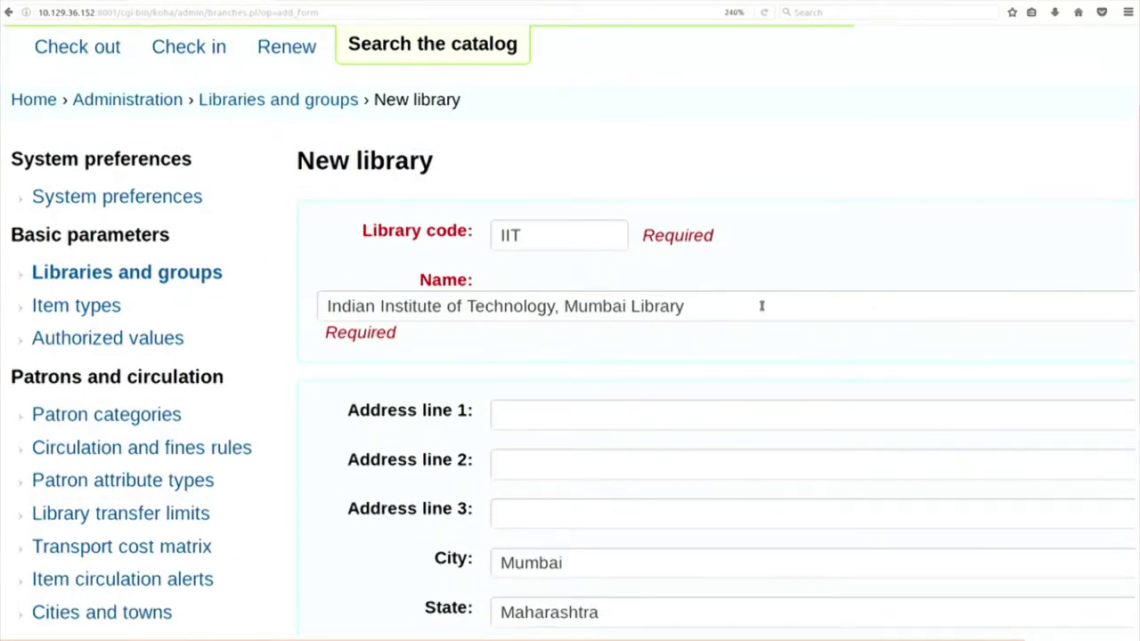
# Step: Submit the completed IIT library form to save the new library
pyautogui.scroll(-2, 713, 267)
pyautogui.click(624, 250)
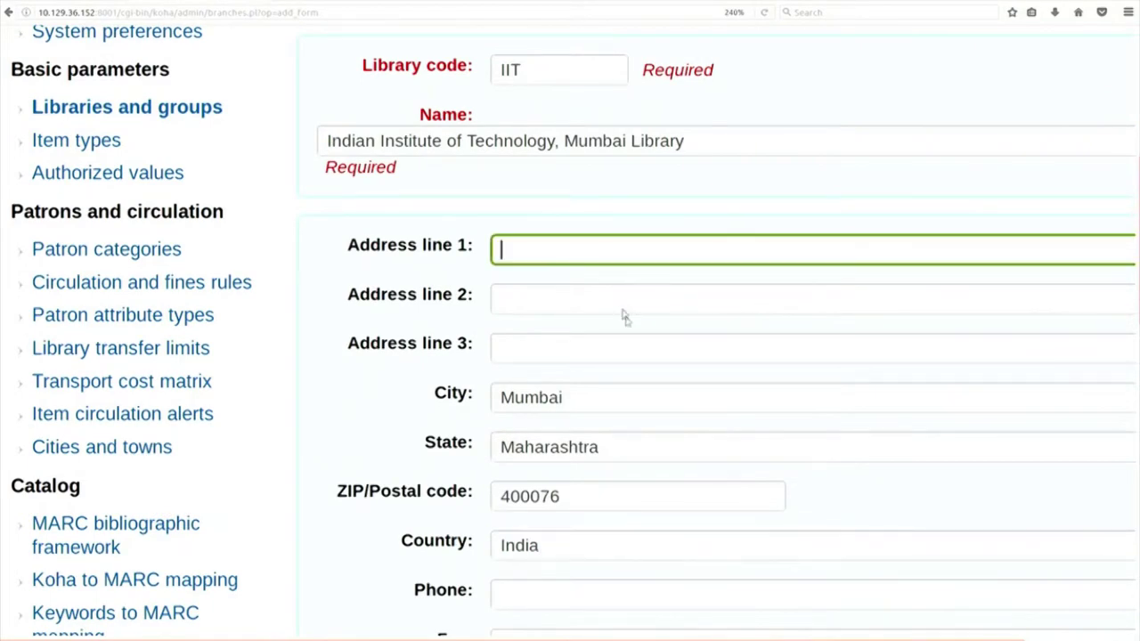
pyautogui.scroll(-1, 651, 365)
pyautogui.scroll(-1, 639, 334)
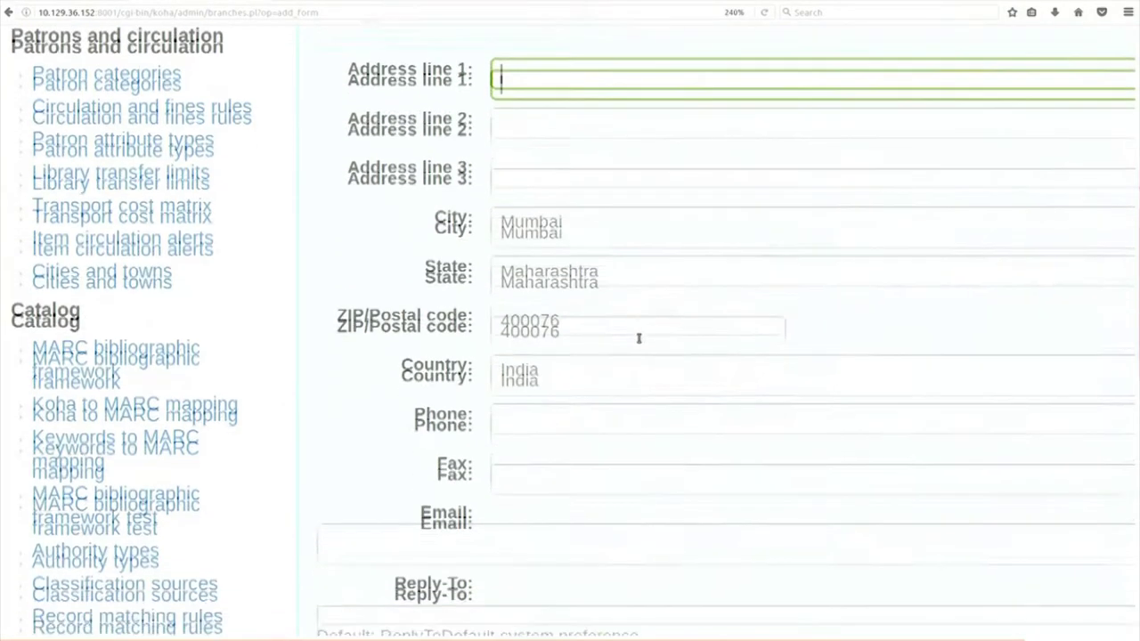
pyautogui.scroll(-1, 639, 337)
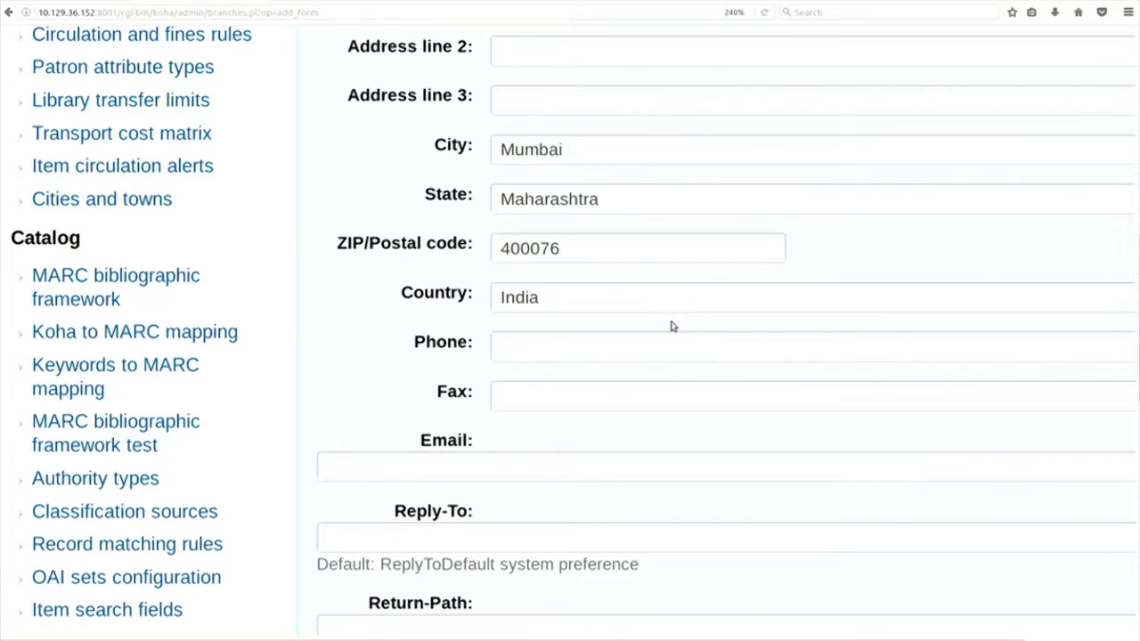
pyautogui.scroll(-1, 672, 326)
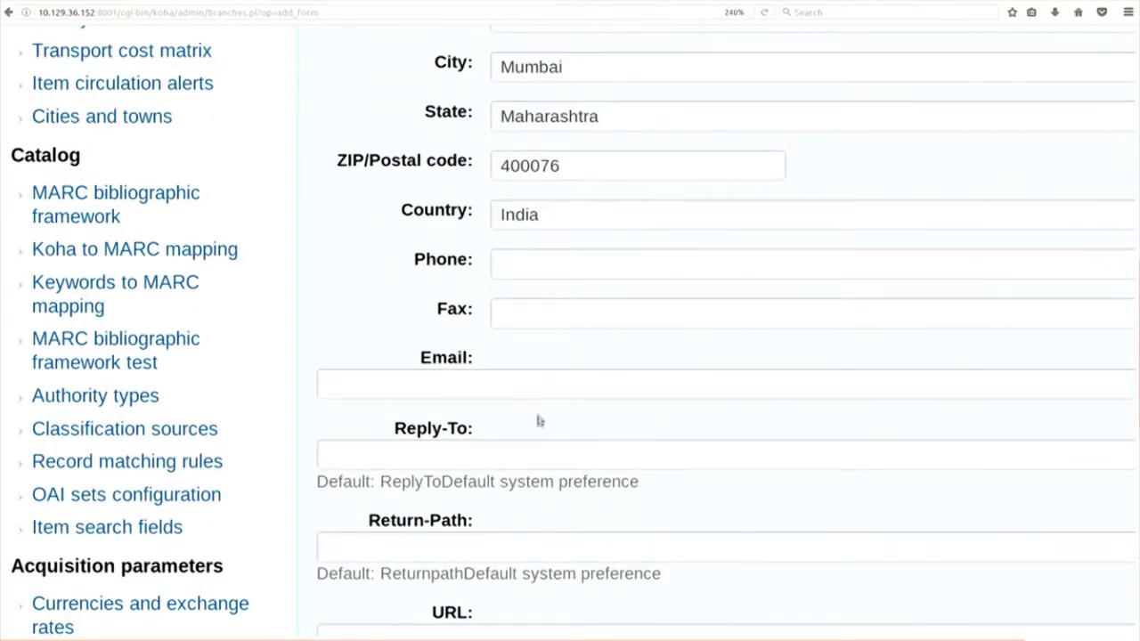
pyautogui.scroll(-1, 537, 417)
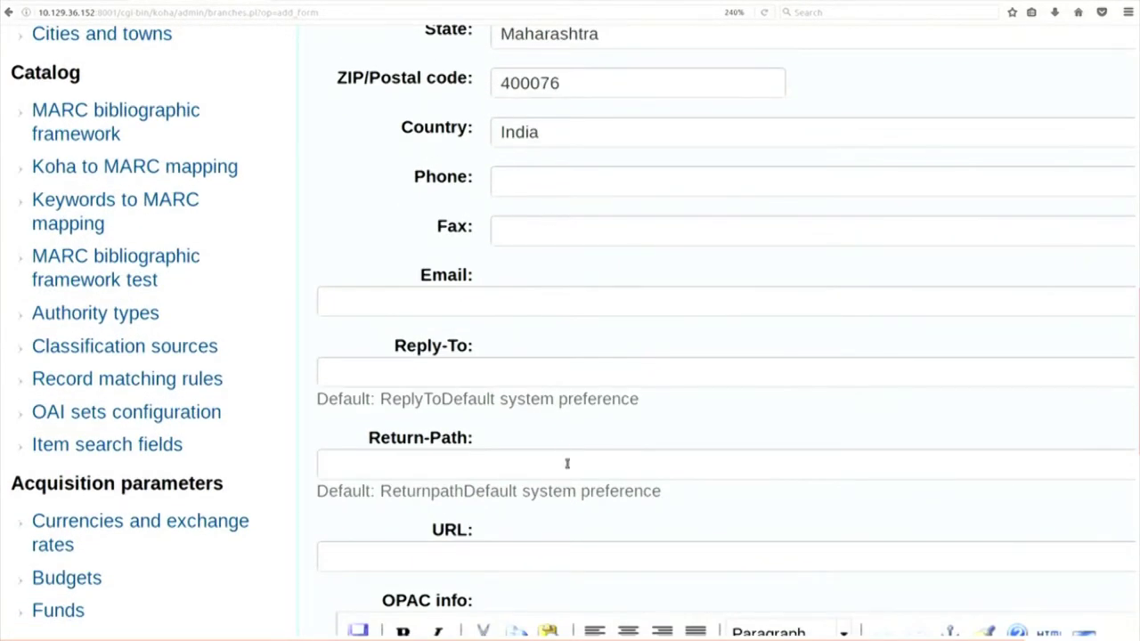
pyautogui.scroll(-7, 564, 441)
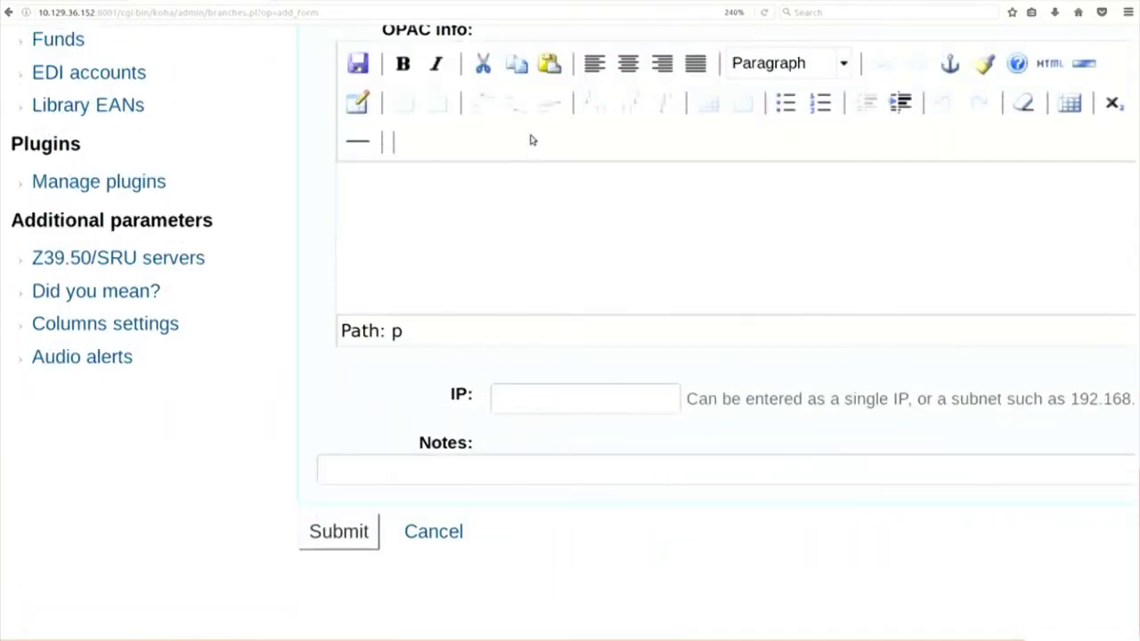
pyautogui.scroll(7, 521, 225)
pyautogui.scroll(-7, 520, 225)
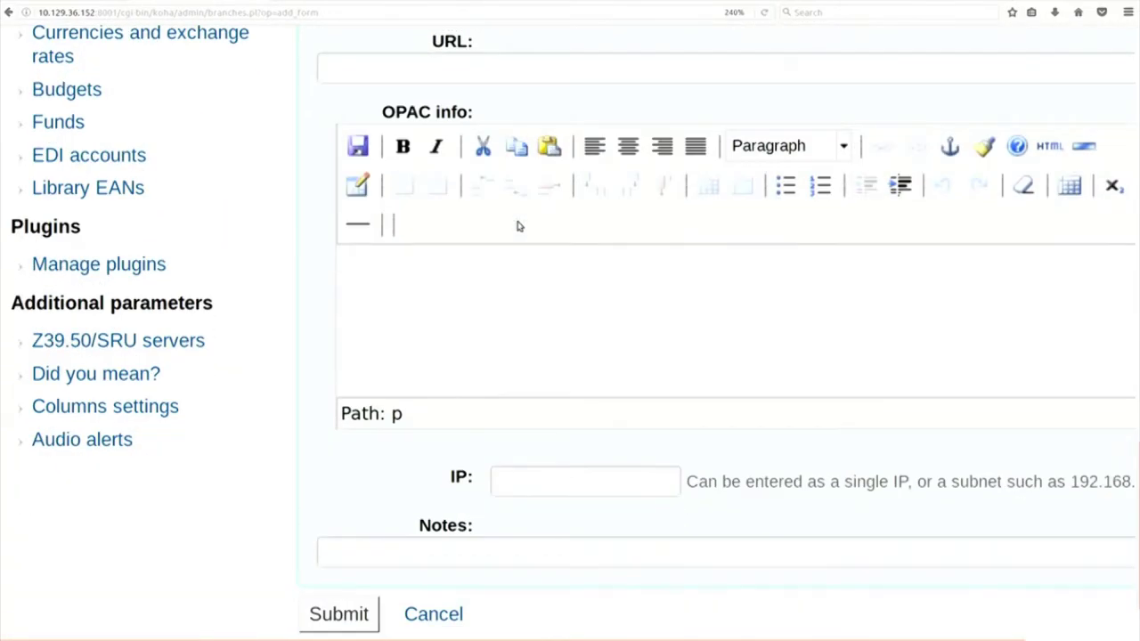
pyautogui.click(370, 533)
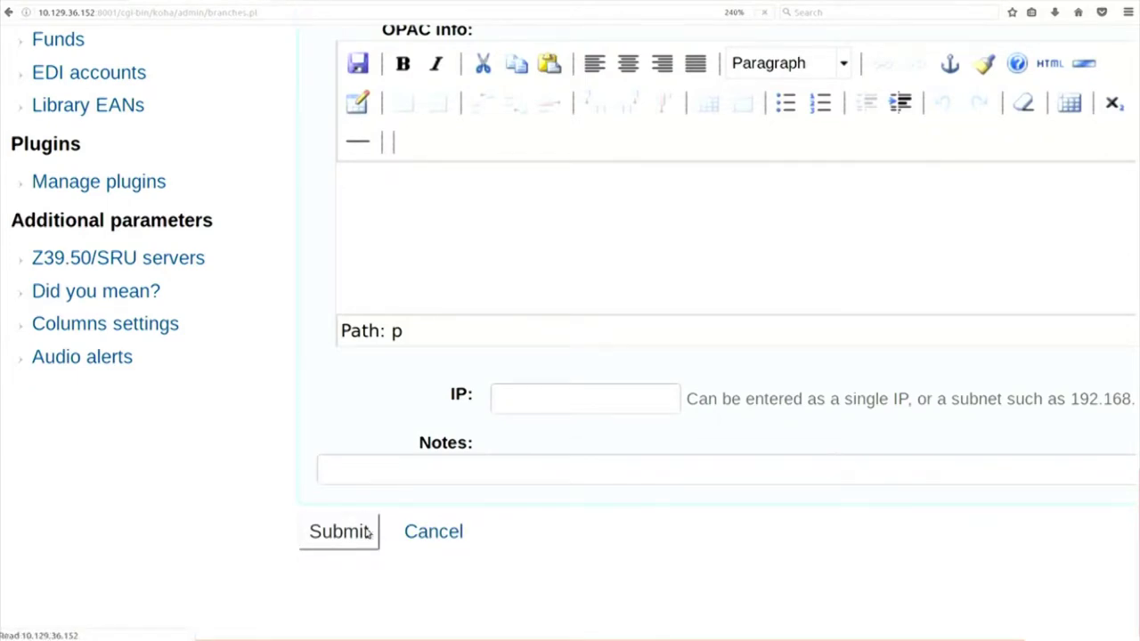
pyautogui.scroll(-5, 389, 512)
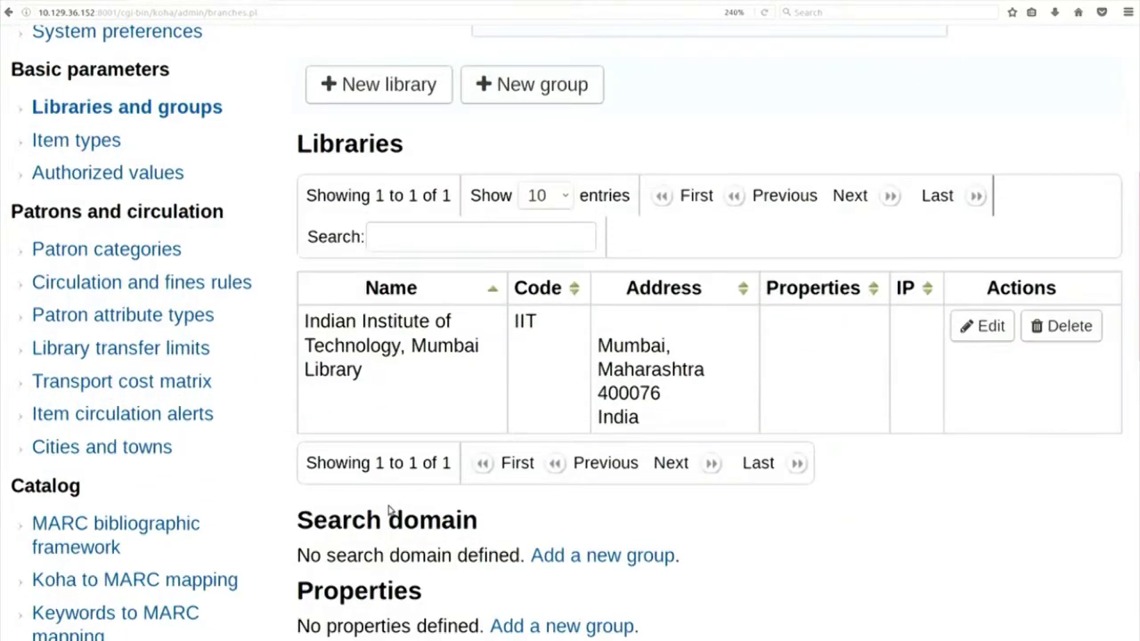
# Step: Go to the Item types page under Basic parameters
pyautogui.scroll(2, 389, 510)
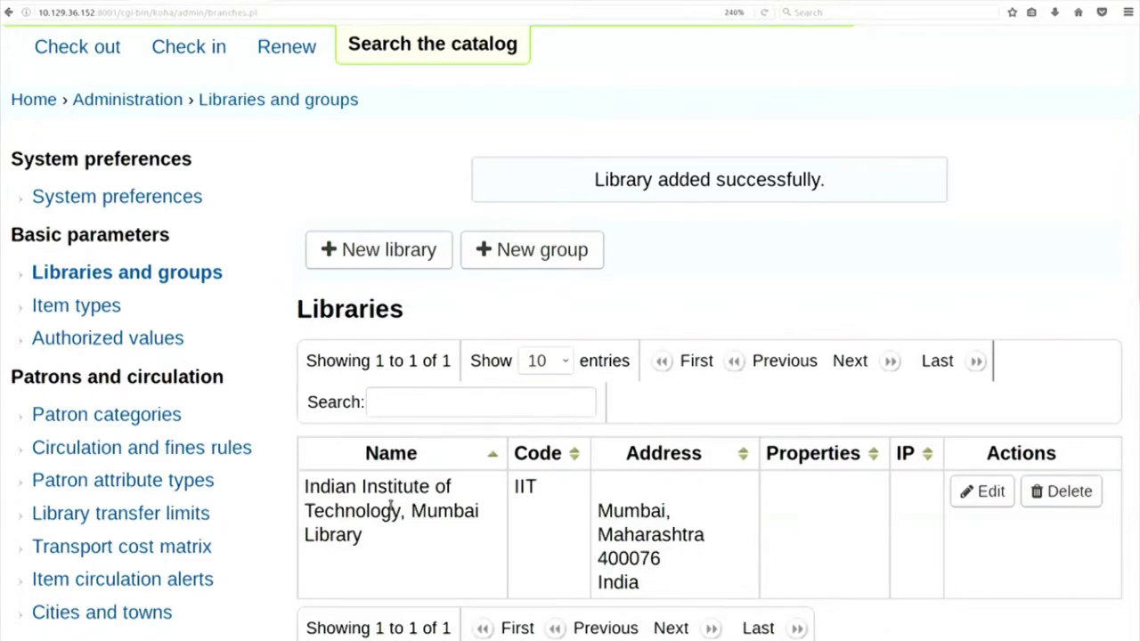
pyautogui.click(71, 308)
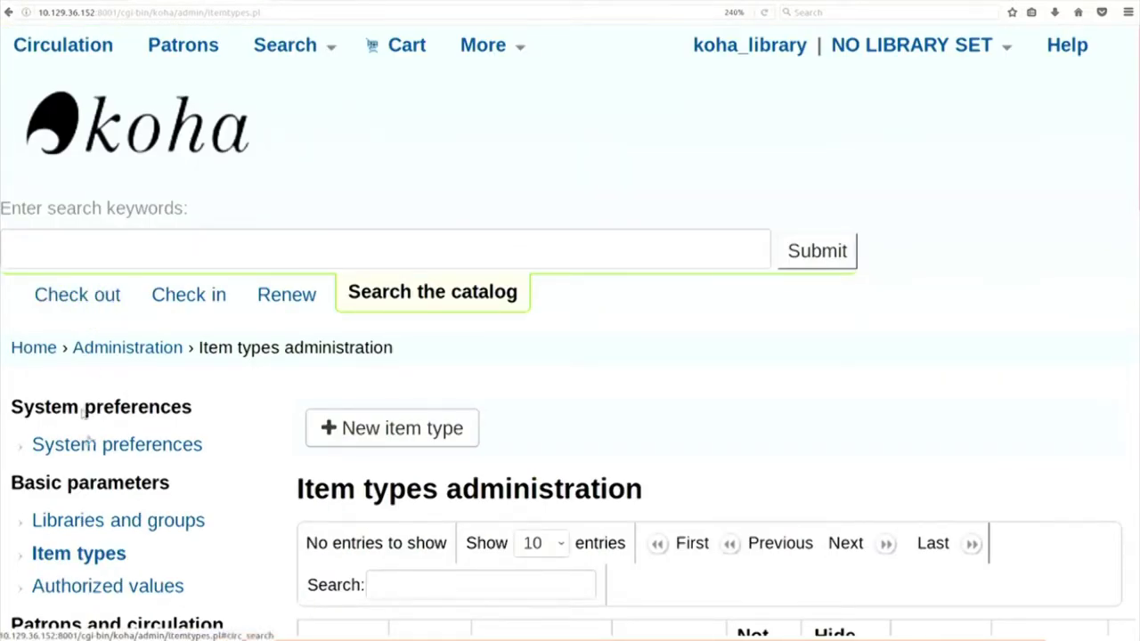
# Step: Start a new item type from the Item types page
pyautogui.scroll(-1, 89, 535)
pyautogui.scroll(-2, 87, 535)
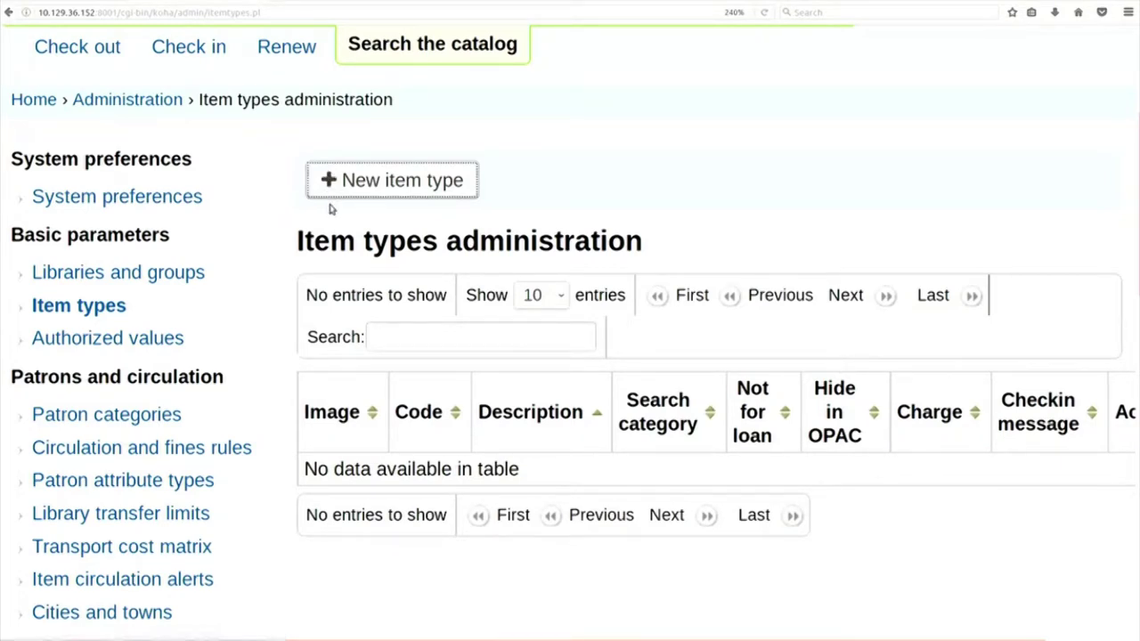
pyautogui.click(373, 182)
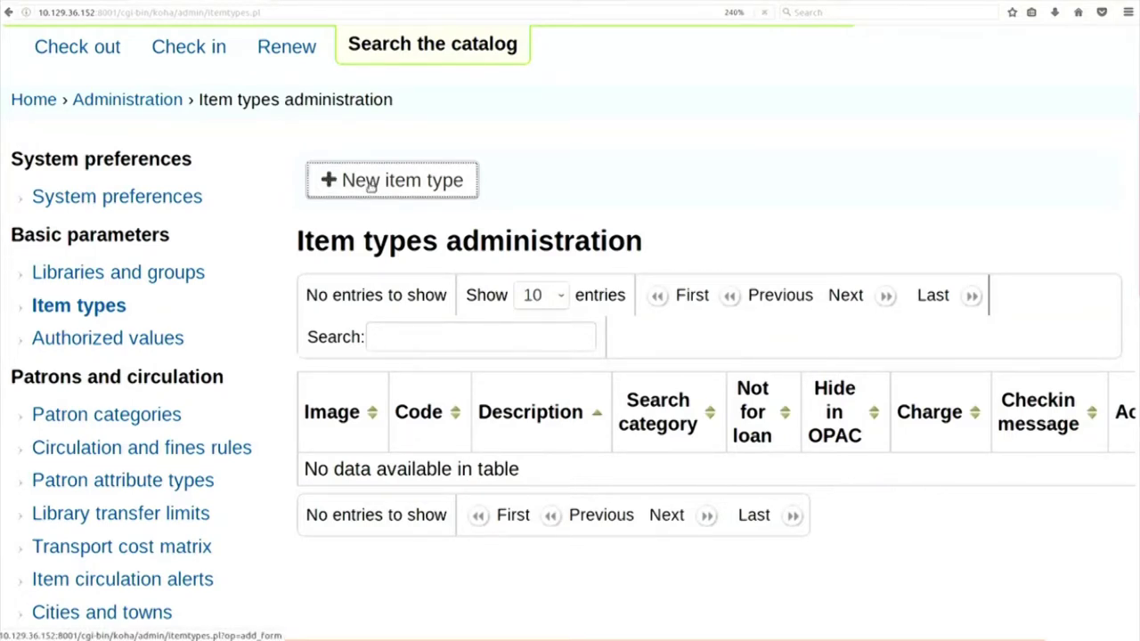
pyautogui.scroll(-3, 388, 307)
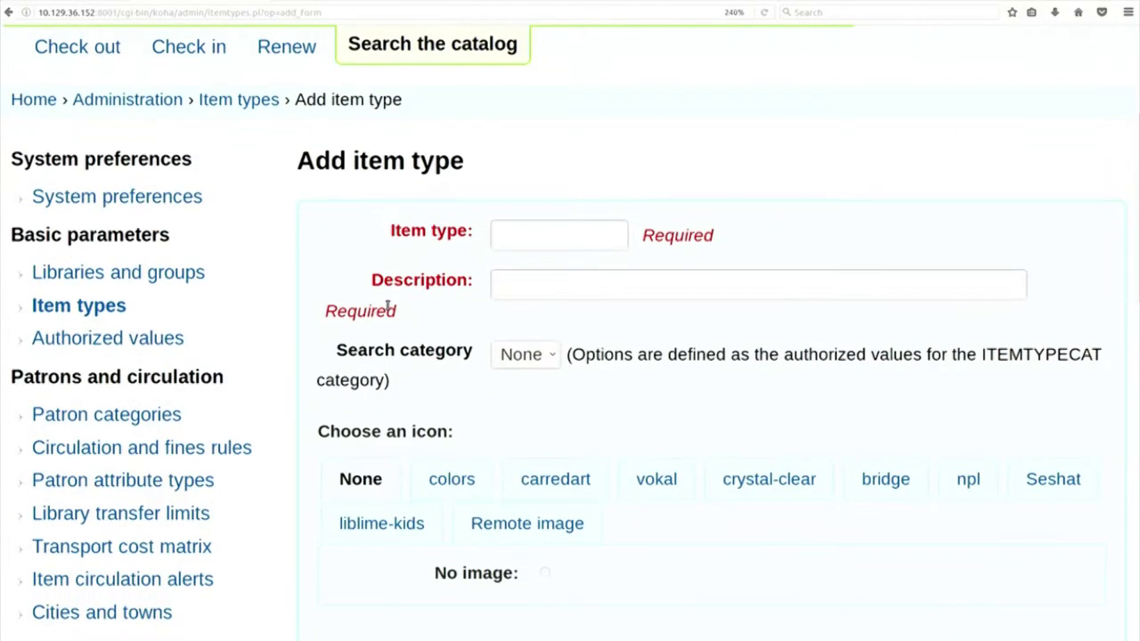
# Step: Enter item type code BK with description BOOK
pyautogui.click(537, 239)
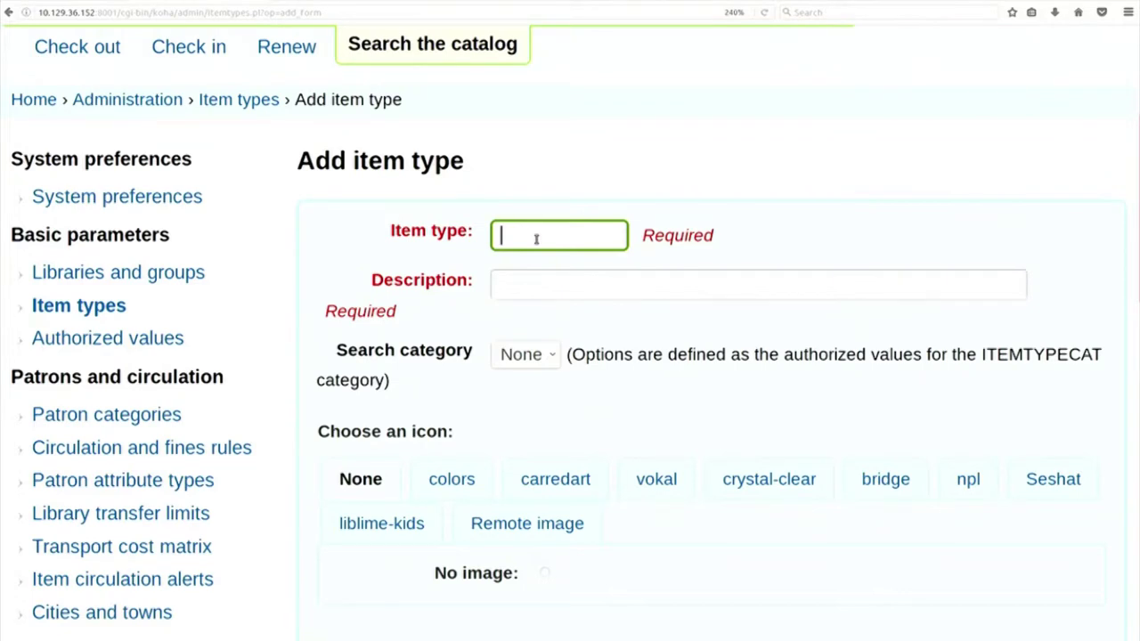
pyautogui.write('BK')
pyautogui.click(540, 286)
pyautogui.write('BOOK')
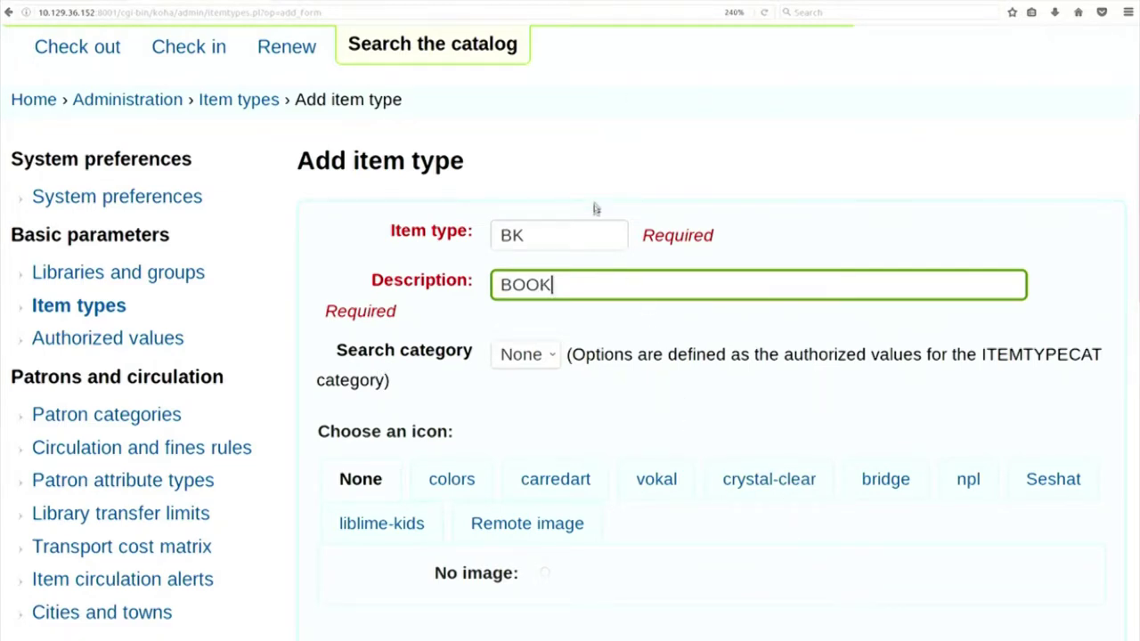
pyautogui.doubleClick(594, 239)
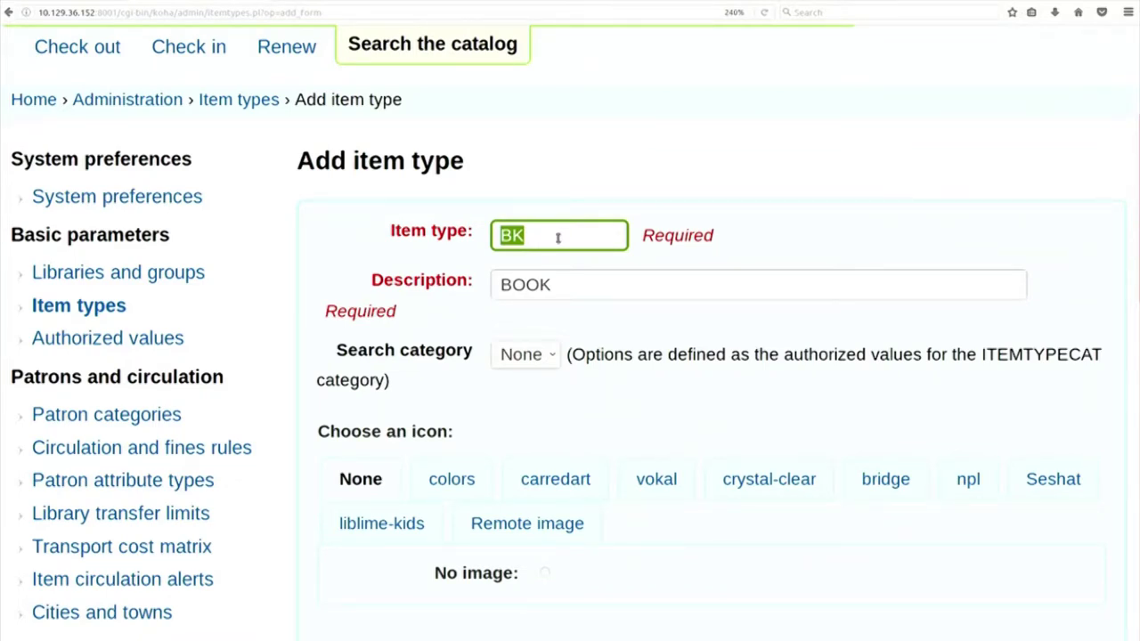
pyautogui.scroll(-1, 558, 236)
pyautogui.scroll(-1, 530, 263)
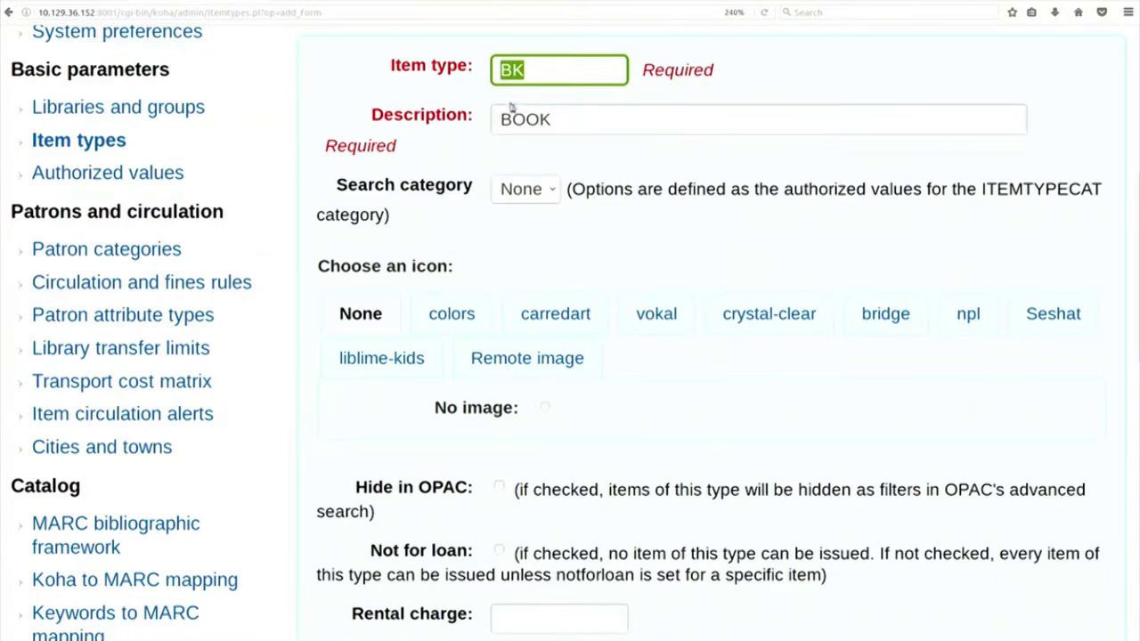
pyautogui.click(461, 312)
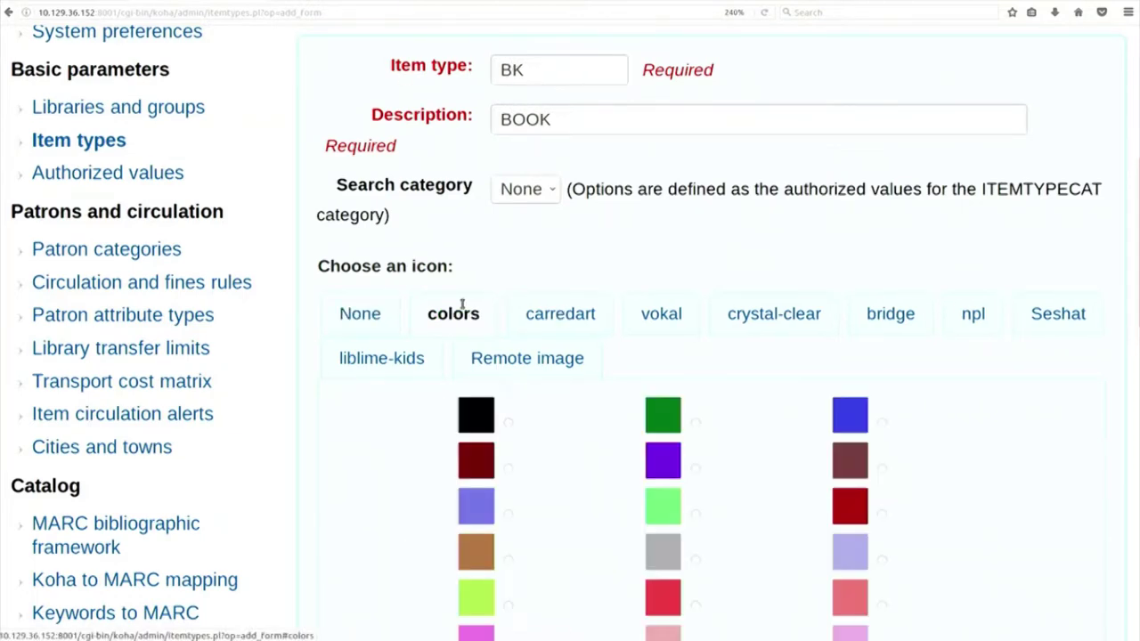
# Step: Browse the icon sets and pick the BOOK icon from the bridge set
pyautogui.scroll(-2, 498, 267)
pyautogui.click(535, 154)
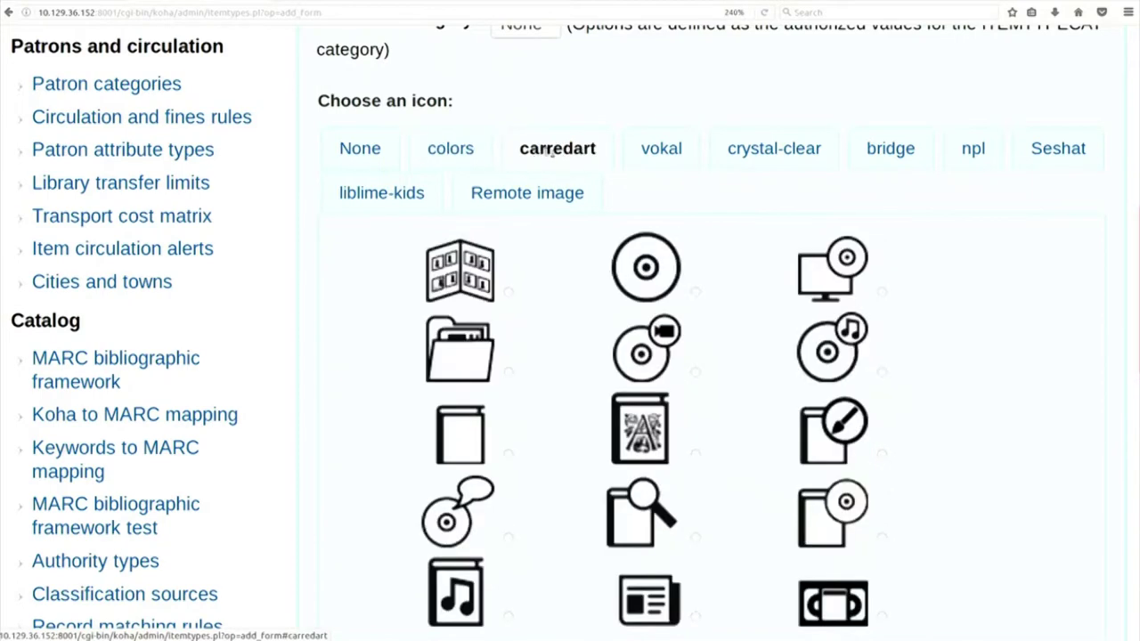
pyautogui.click(626, 152)
pyautogui.click(891, 150)
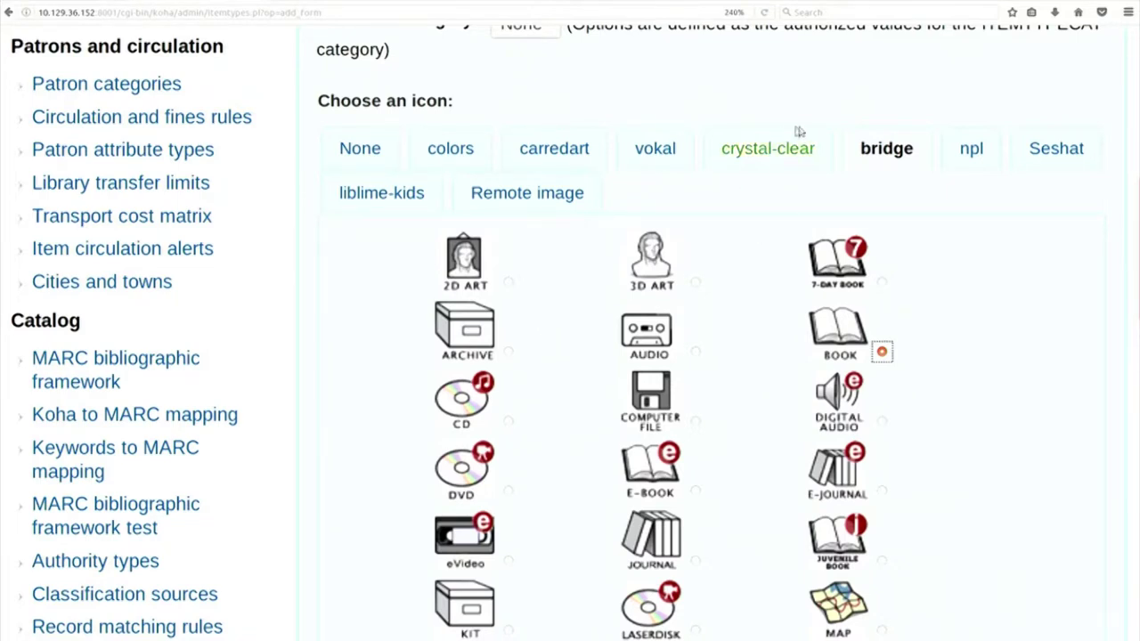
pyautogui.click(970, 160)
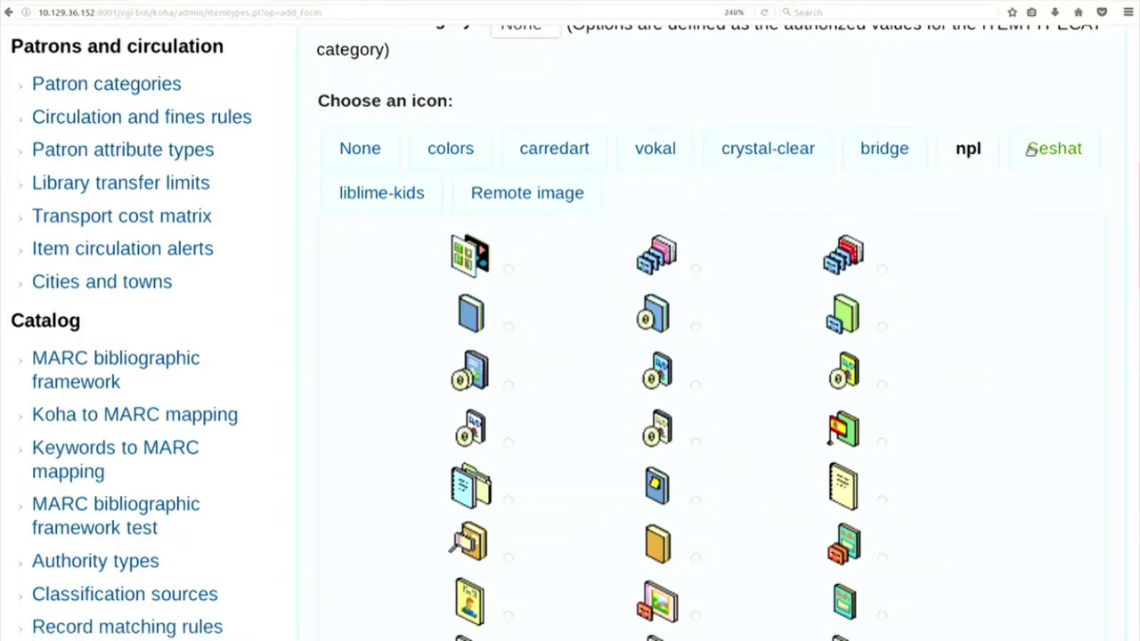
pyautogui.click(1030, 150)
pyautogui.click(370, 196)
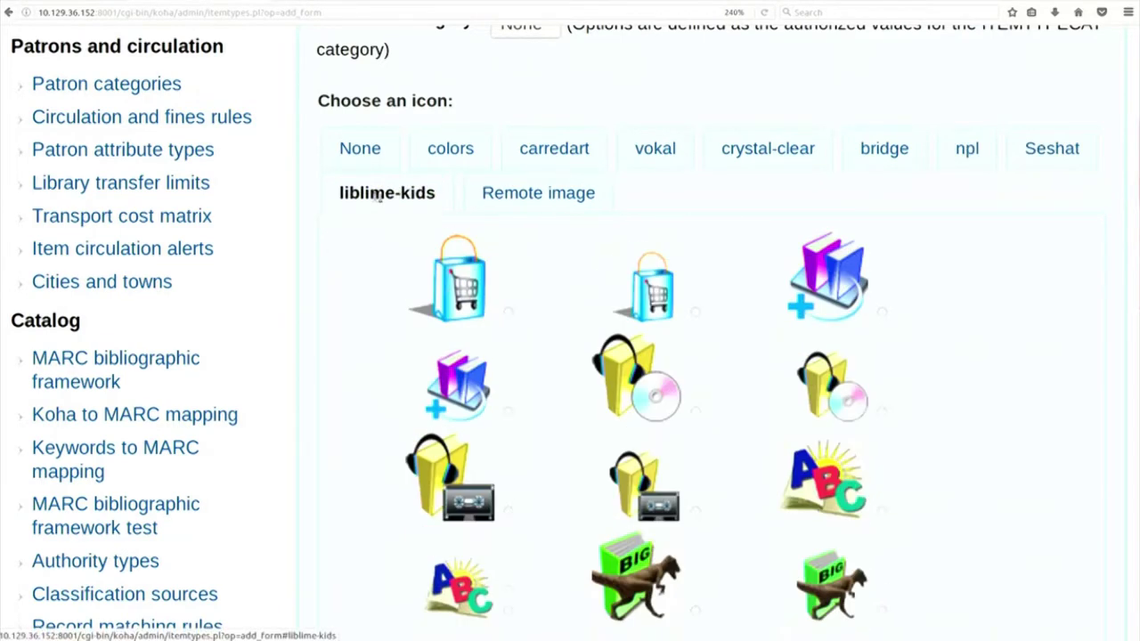
pyautogui.click(522, 196)
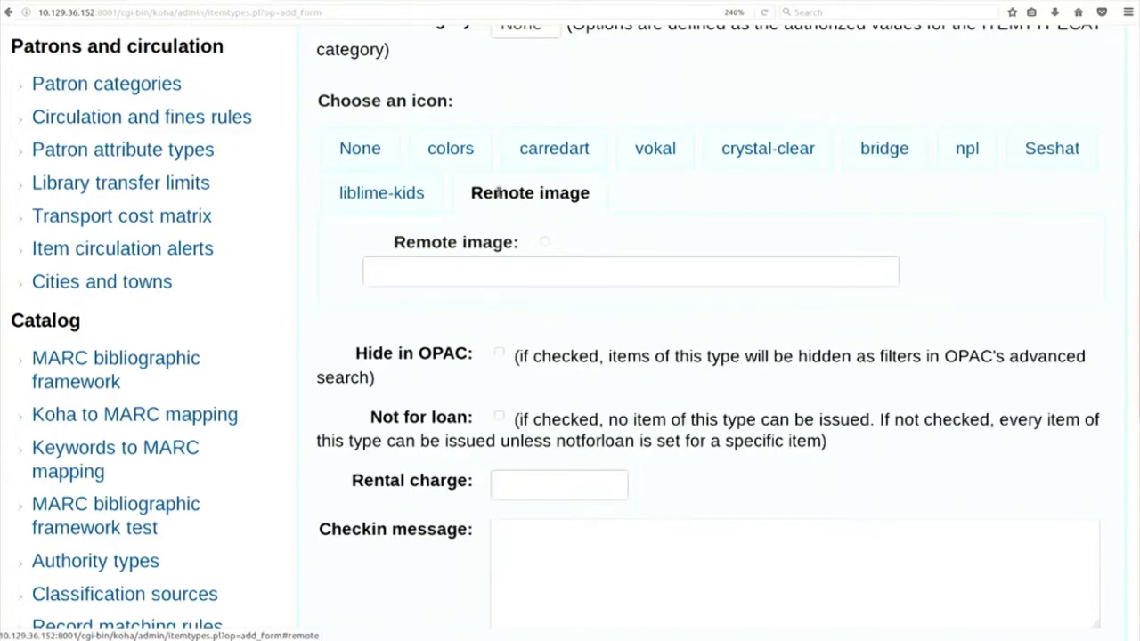
pyautogui.click(904, 165)
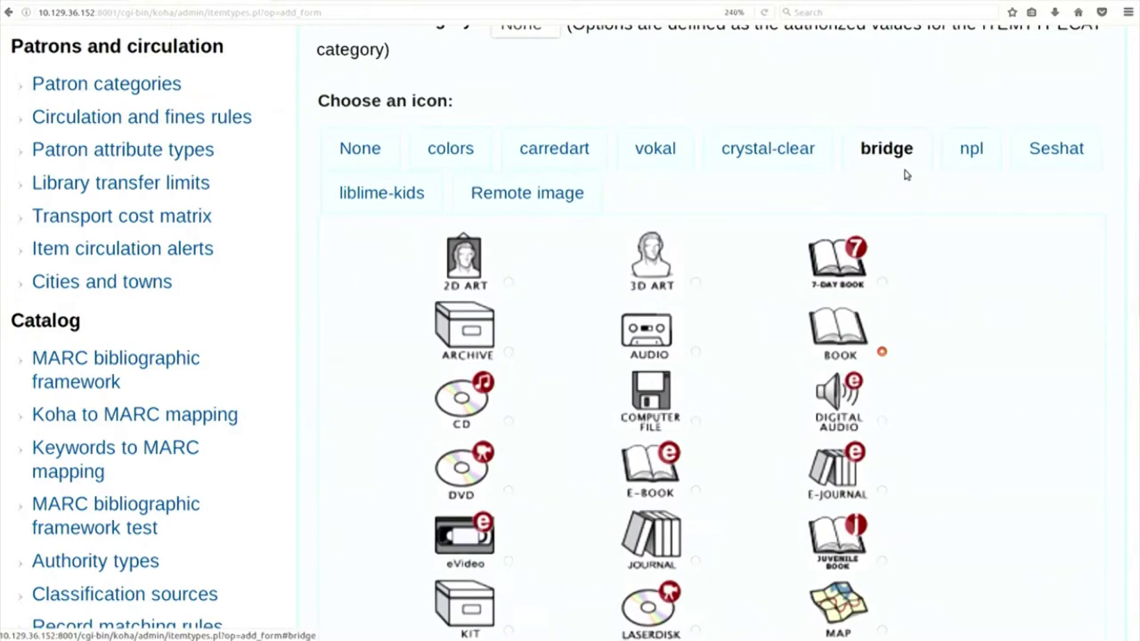
pyautogui.click(856, 329)
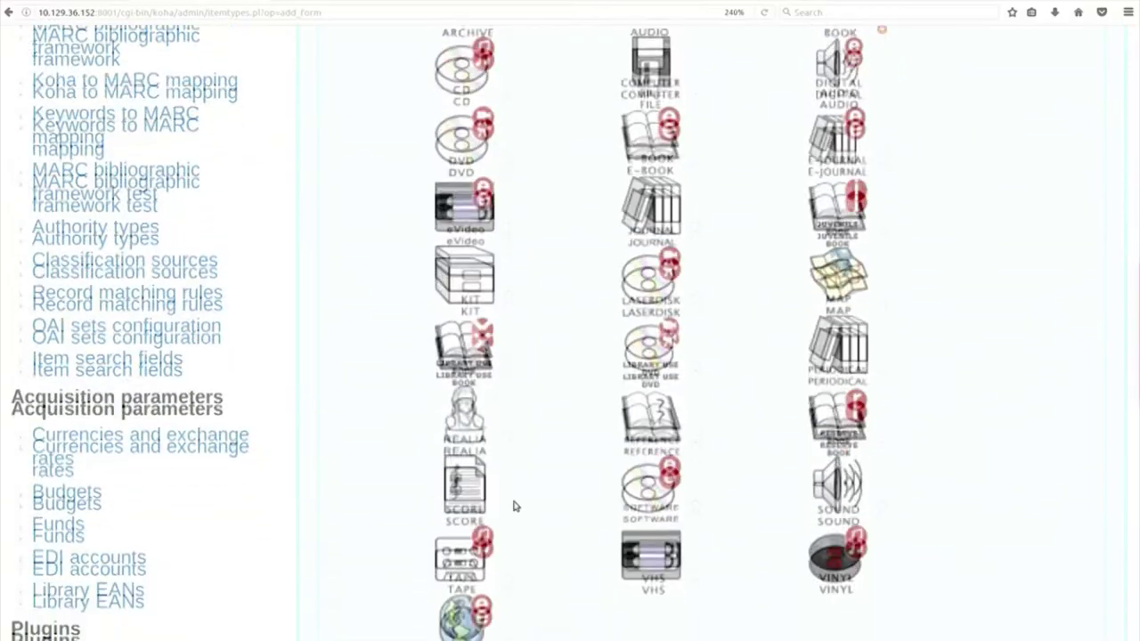
# Step: Save item type BK with description BOOK and its book icon
pyautogui.scroll(-3, 514, 507)
pyautogui.scroll(-5, 514, 507)
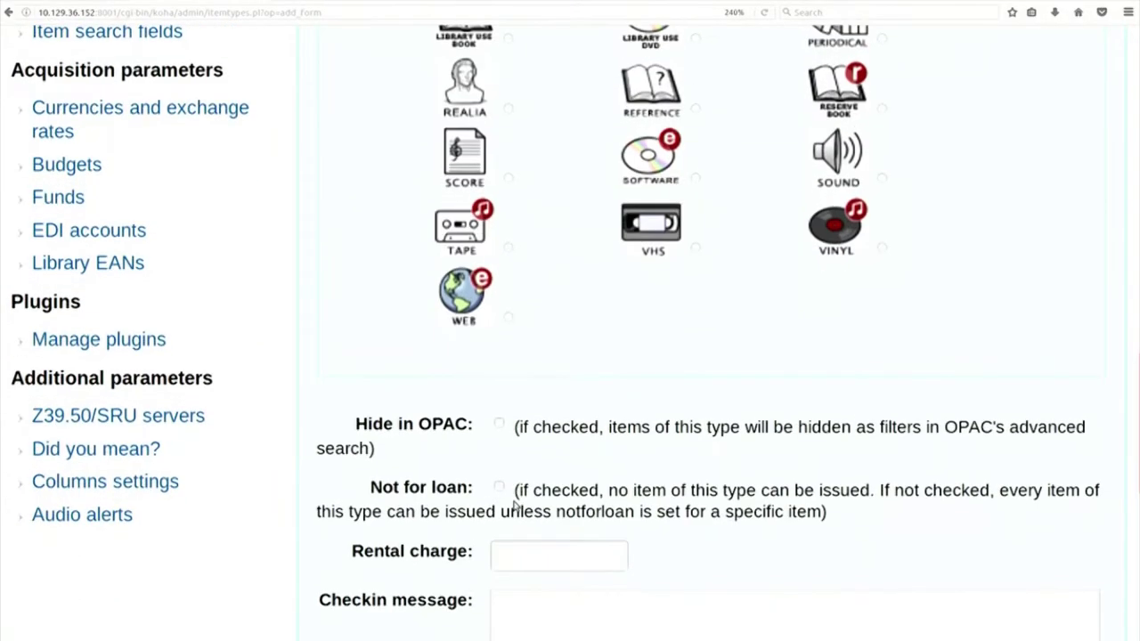
pyautogui.scroll(-2, 514, 507)
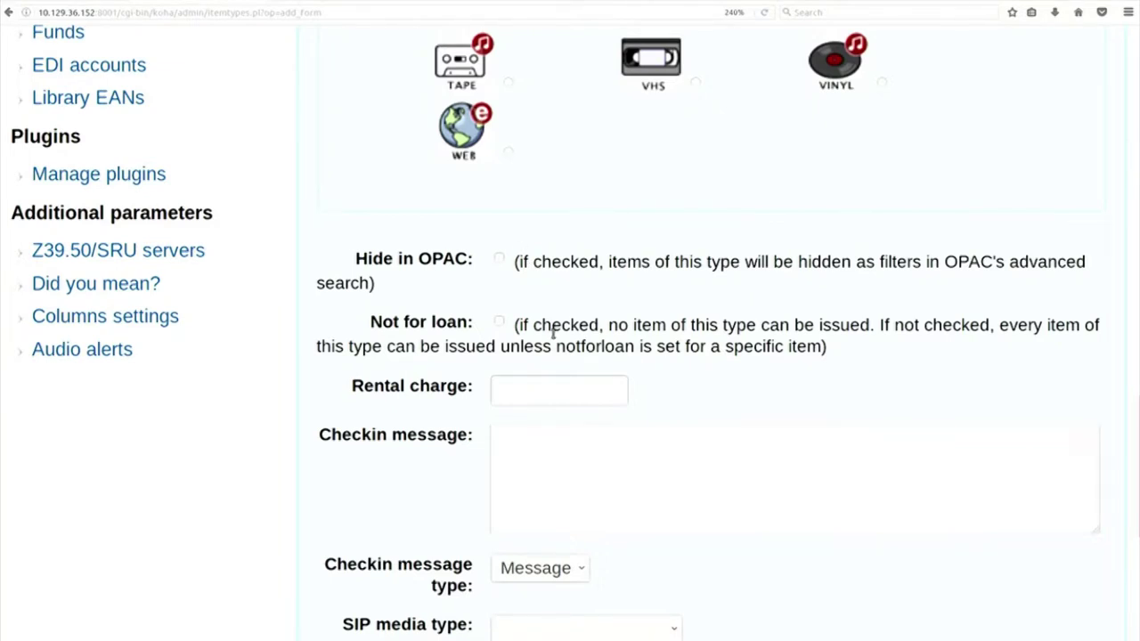
pyautogui.scroll(-5, 553, 332)
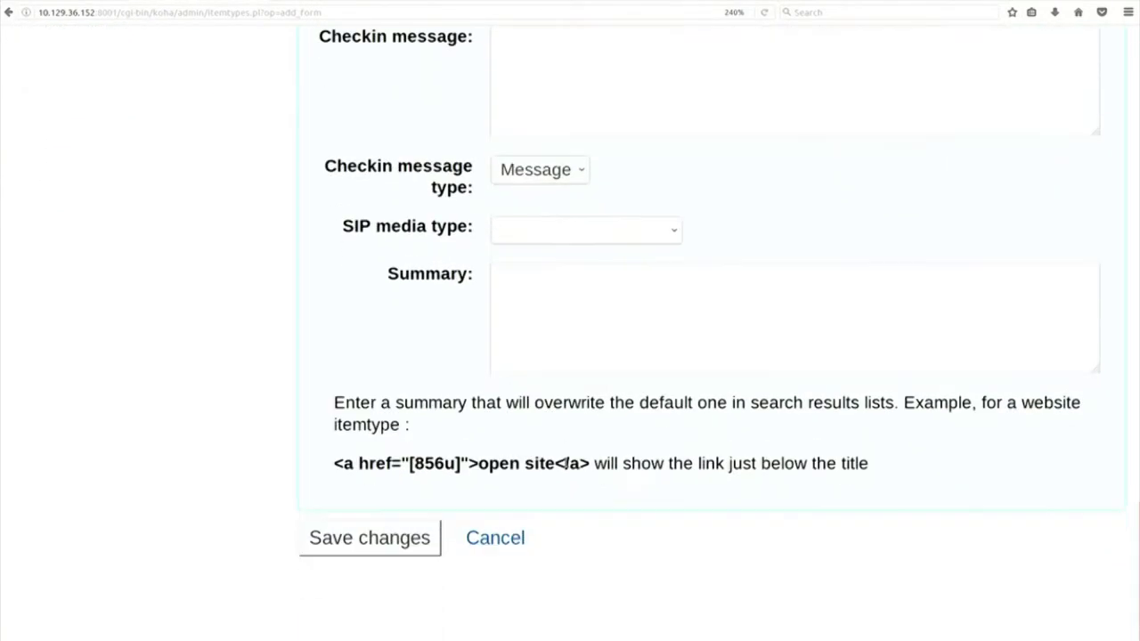
pyautogui.click(403, 538)
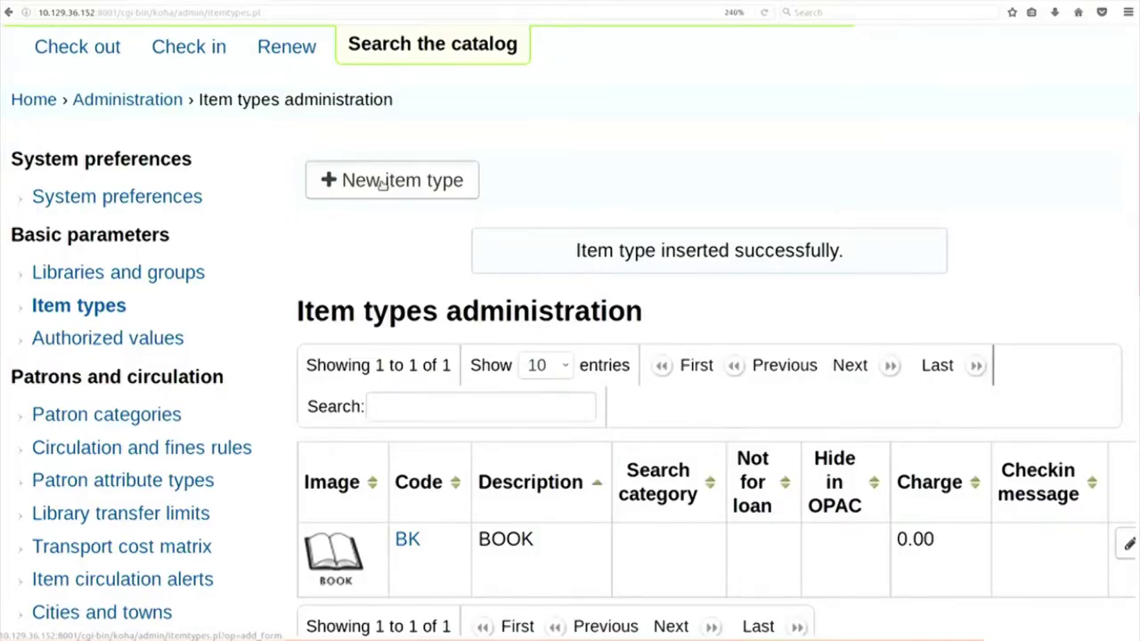
# Step: Start a new item type with code SER and description SERIAL in capitals
pyautogui.click(381, 183)
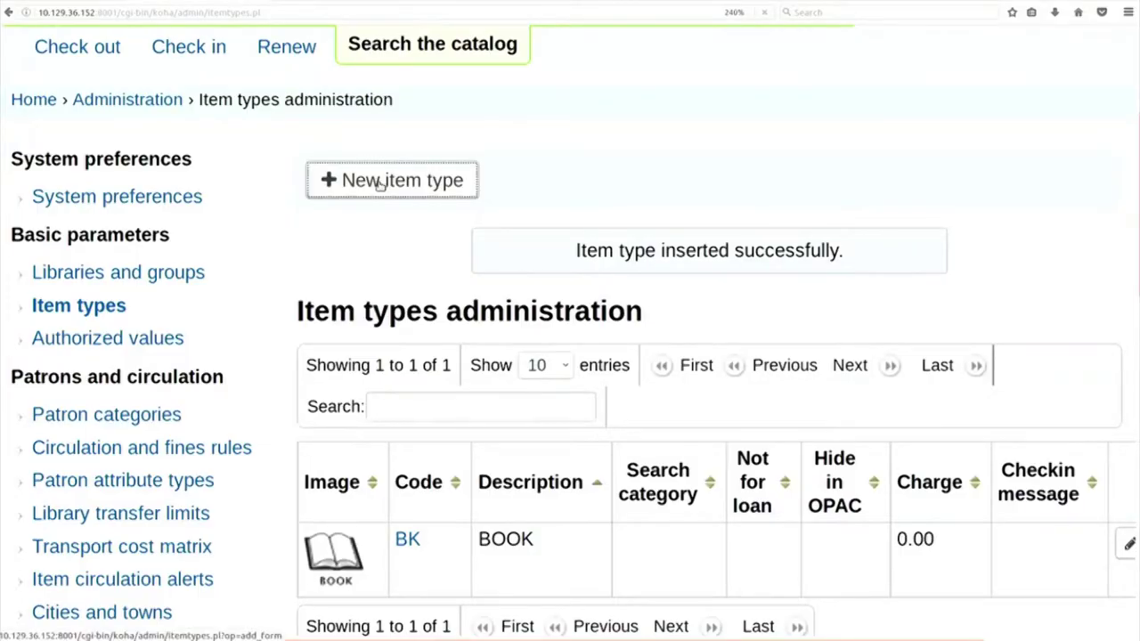
pyautogui.scroll(-3, 459, 484)
pyautogui.scroll(-5, 458, 484)
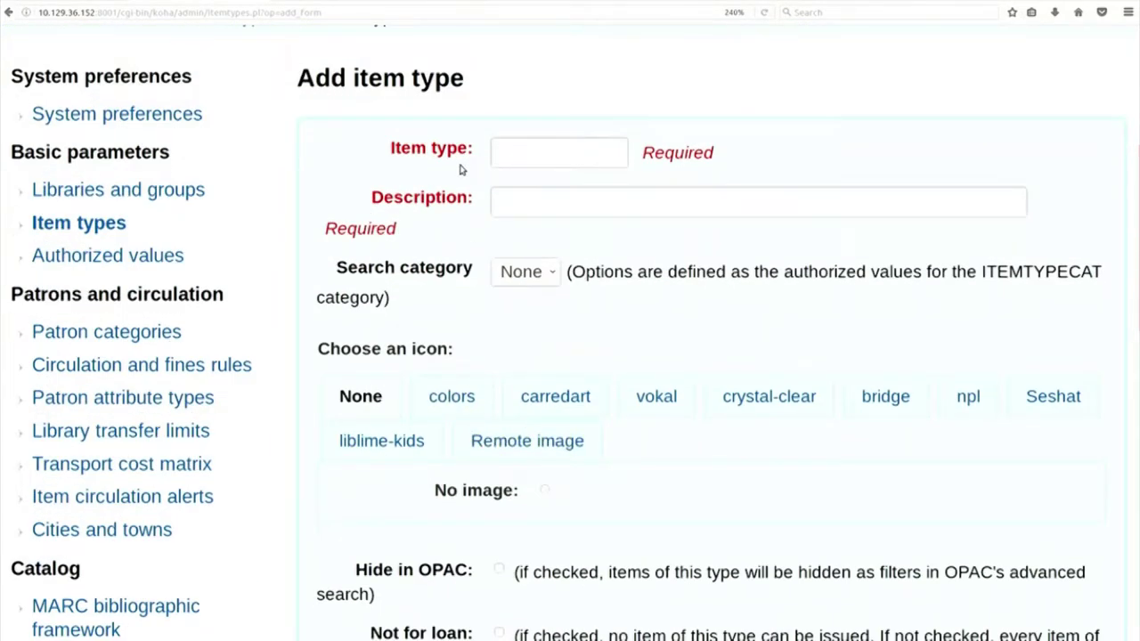
pyautogui.click(499, 155)
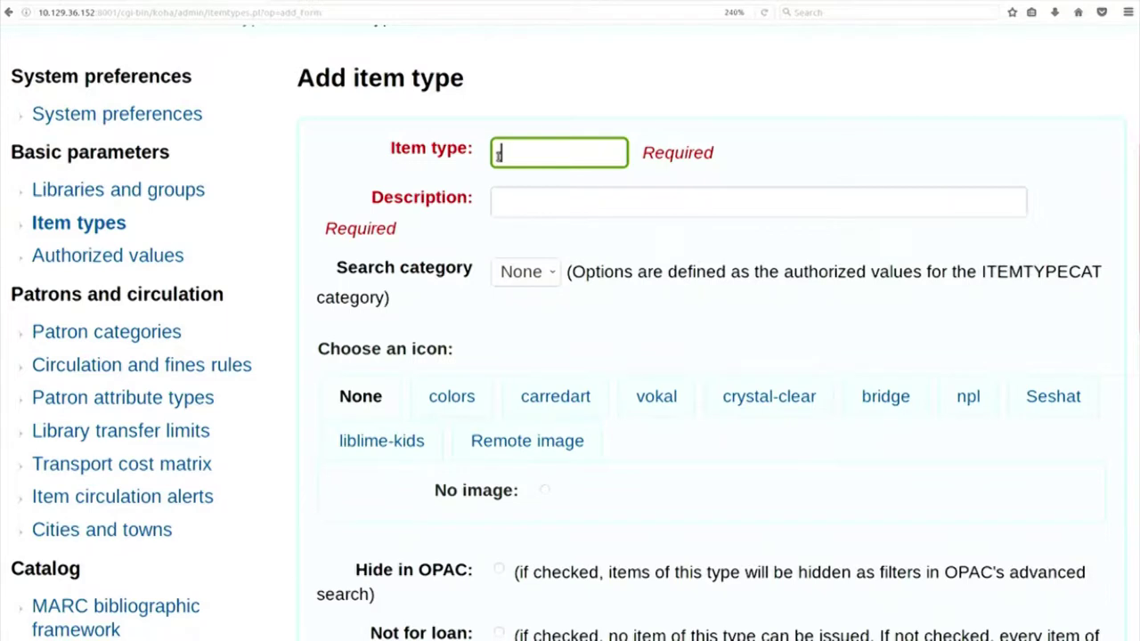
pyautogui.write('SER')
pyautogui.press('Tab')
pyautogui.write('Serial')
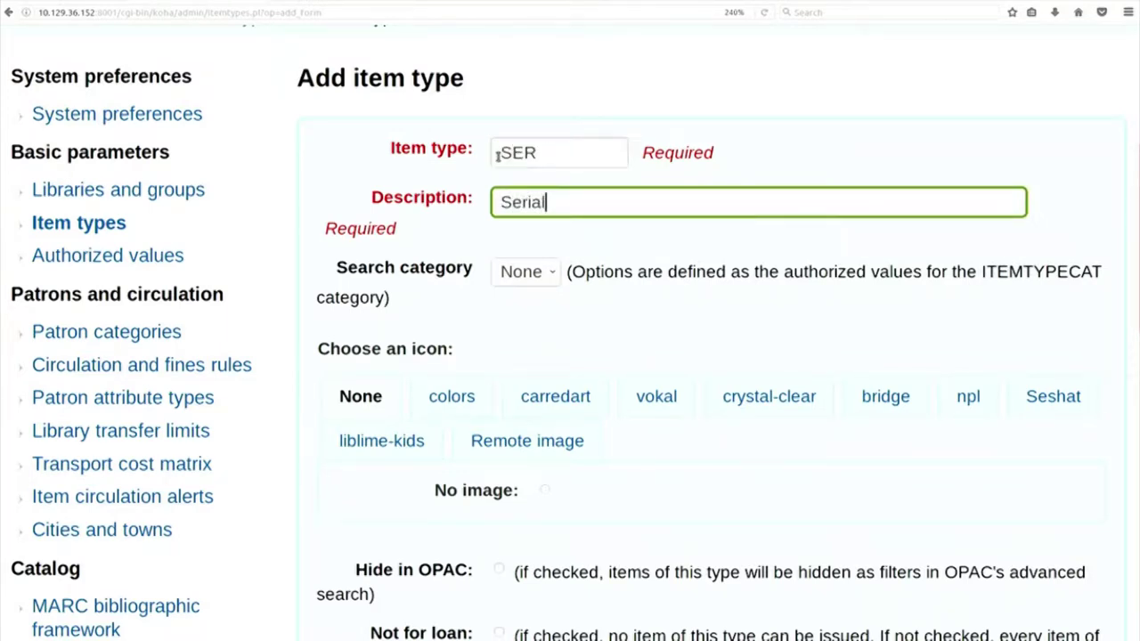
pyautogui.press('BackSpace')
pyautogui.press('BackSpace')
pyautogui.press('BackSpace')
pyautogui.press('BackSpace')
pyautogui.write('ERIAL')
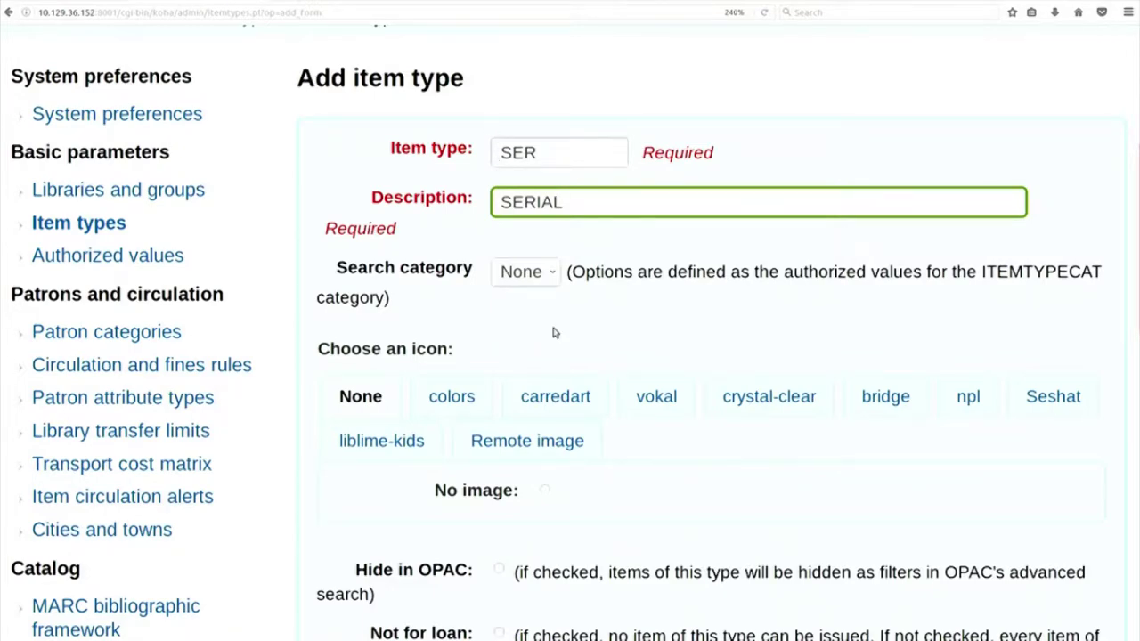
pyautogui.scroll(-2, 552, 331)
pyautogui.scroll(-1, 552, 331)
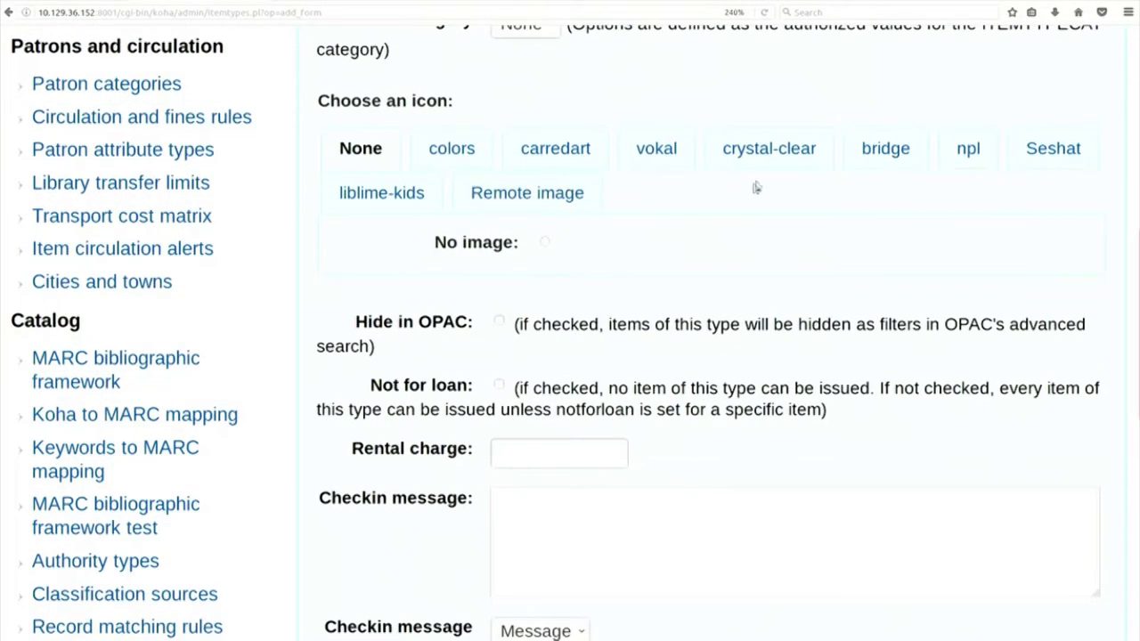
# Step: Assign the bridge JOURNAL icon to SER and save the item type
pyautogui.click(878, 152)
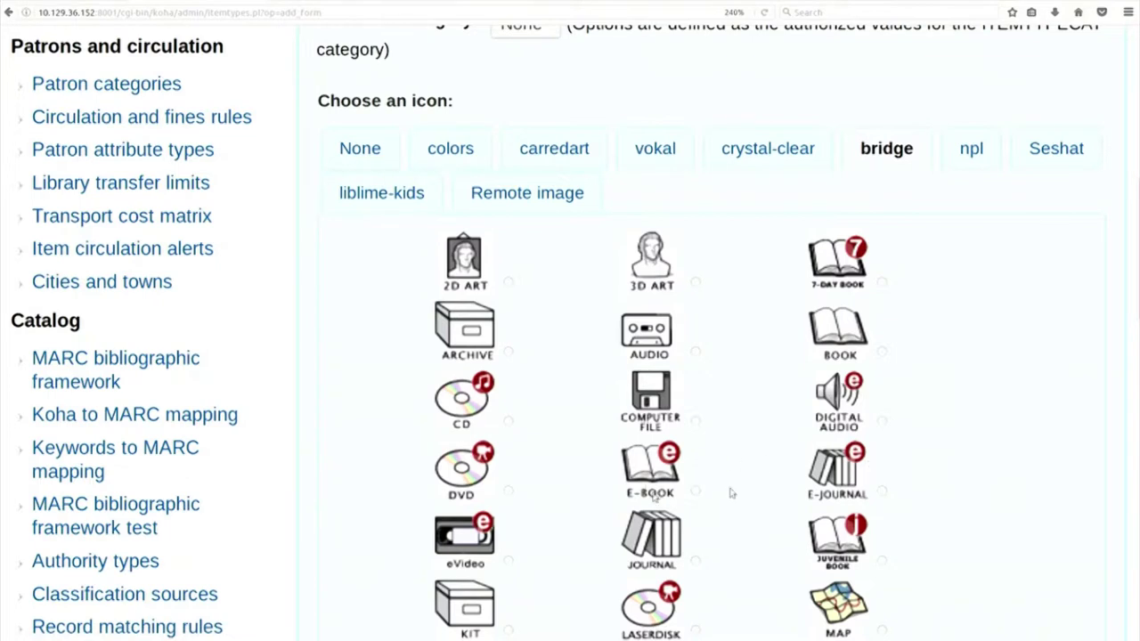
pyautogui.scroll(-1, 822, 508)
pyautogui.click(695, 479)
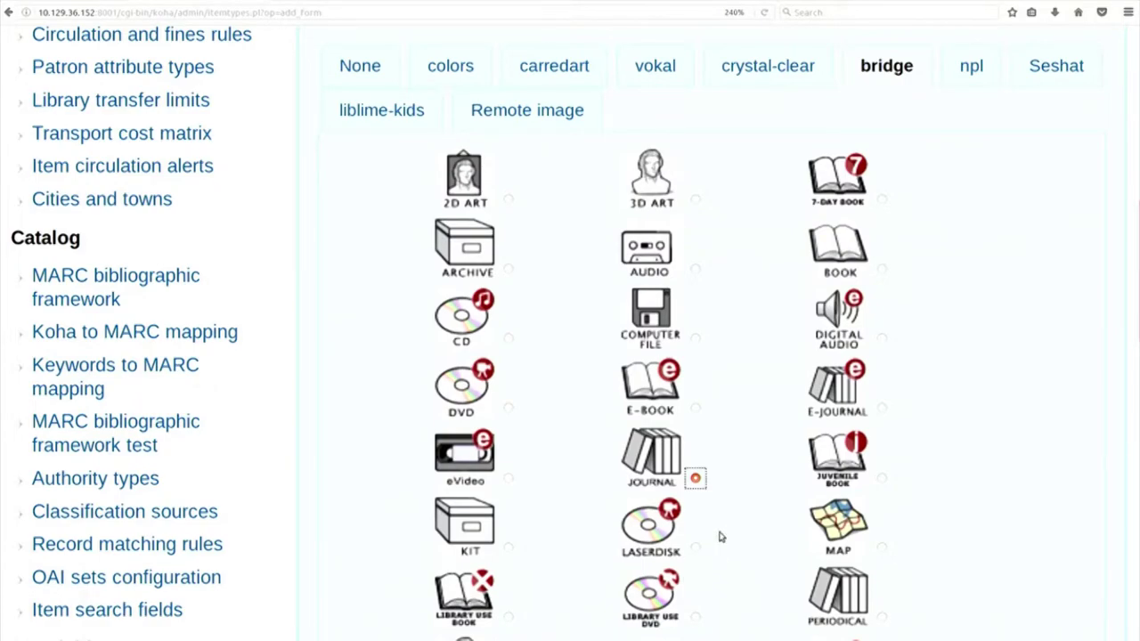
pyautogui.scroll(-10, 686, 513)
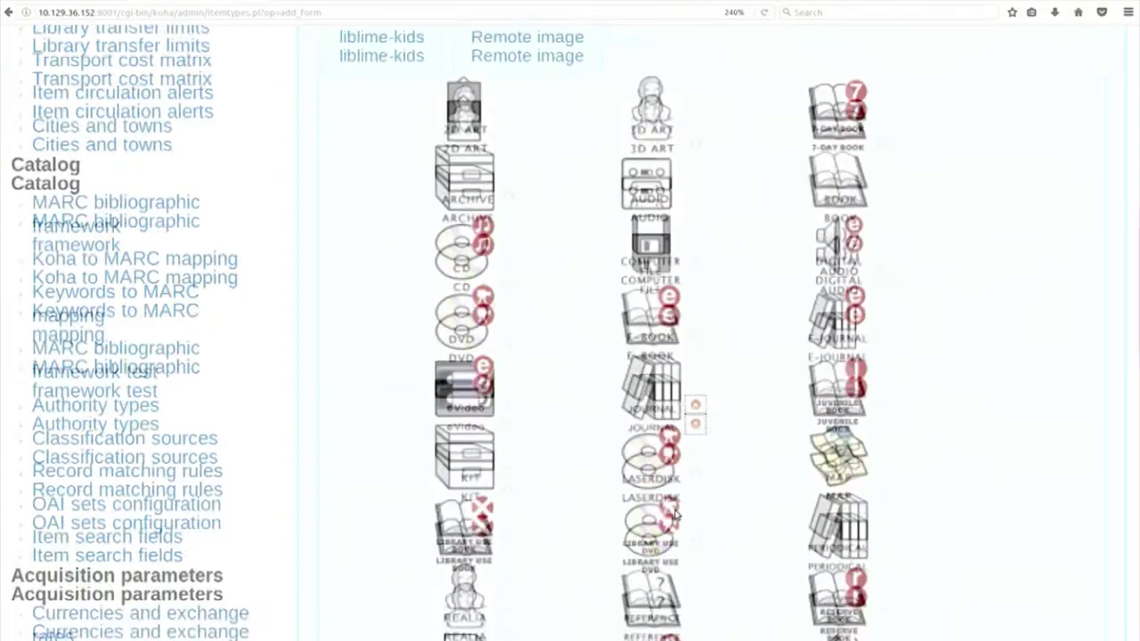
pyautogui.scroll(-5, 673, 510)
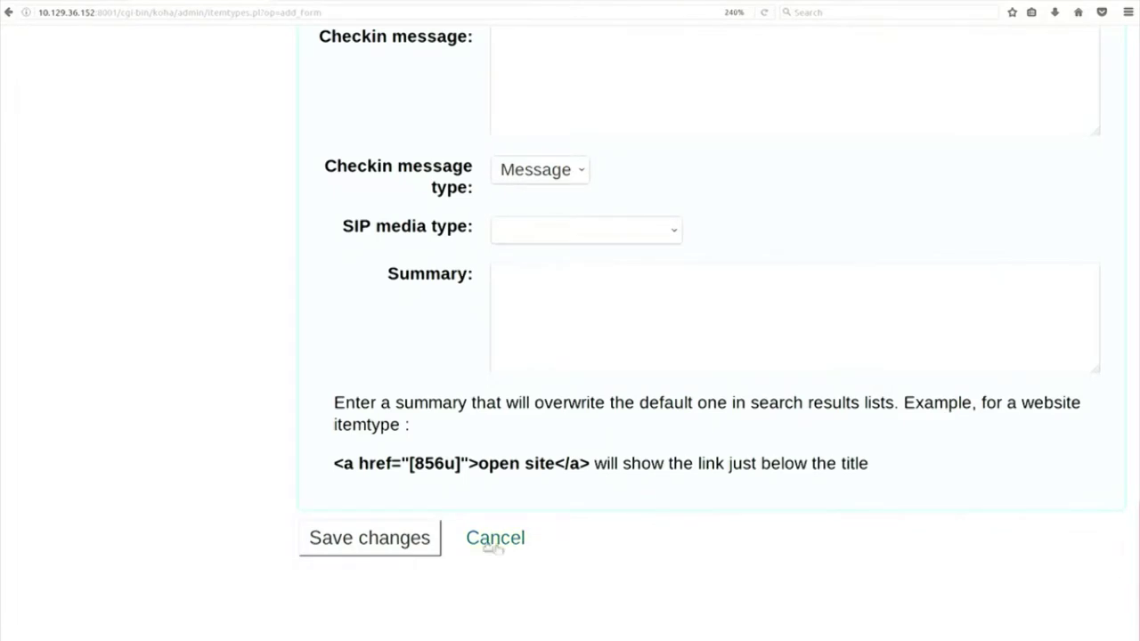
pyautogui.click(403, 540)
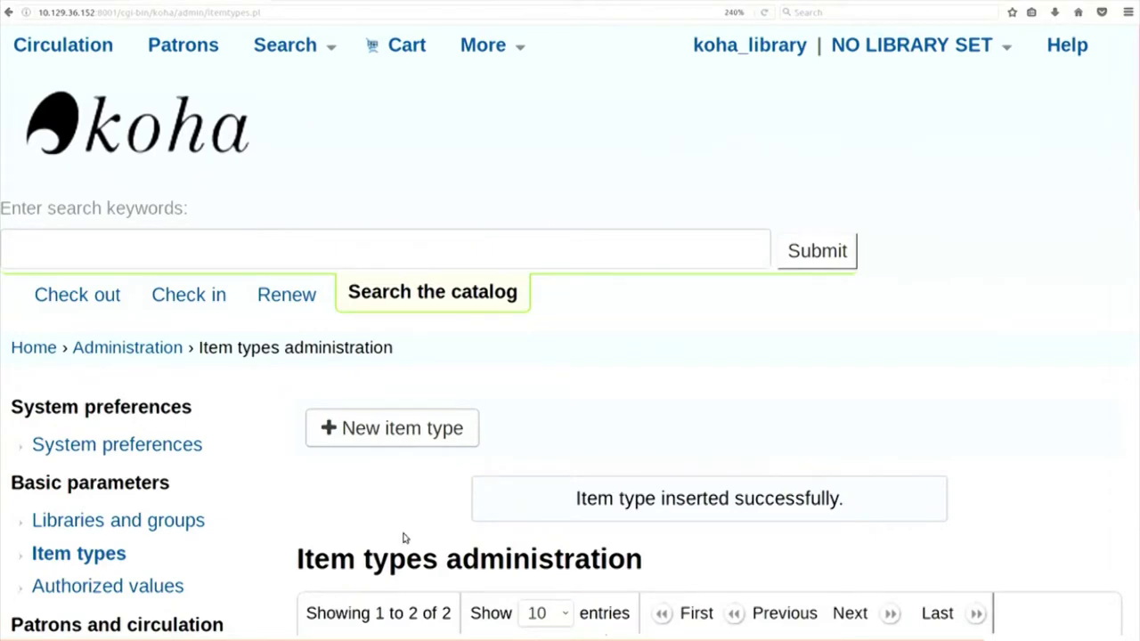
# Step: Review the BK and SER item types, then go to Patron categories
pyautogui.scroll(-3, 441, 512)
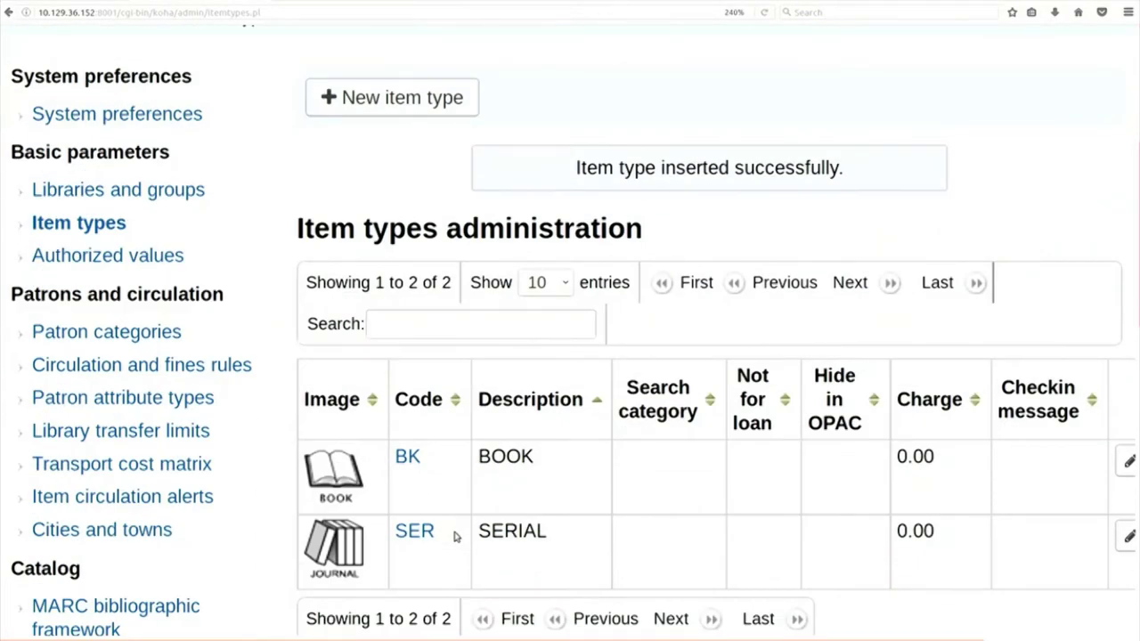
pyautogui.scroll(-3, 454, 536)
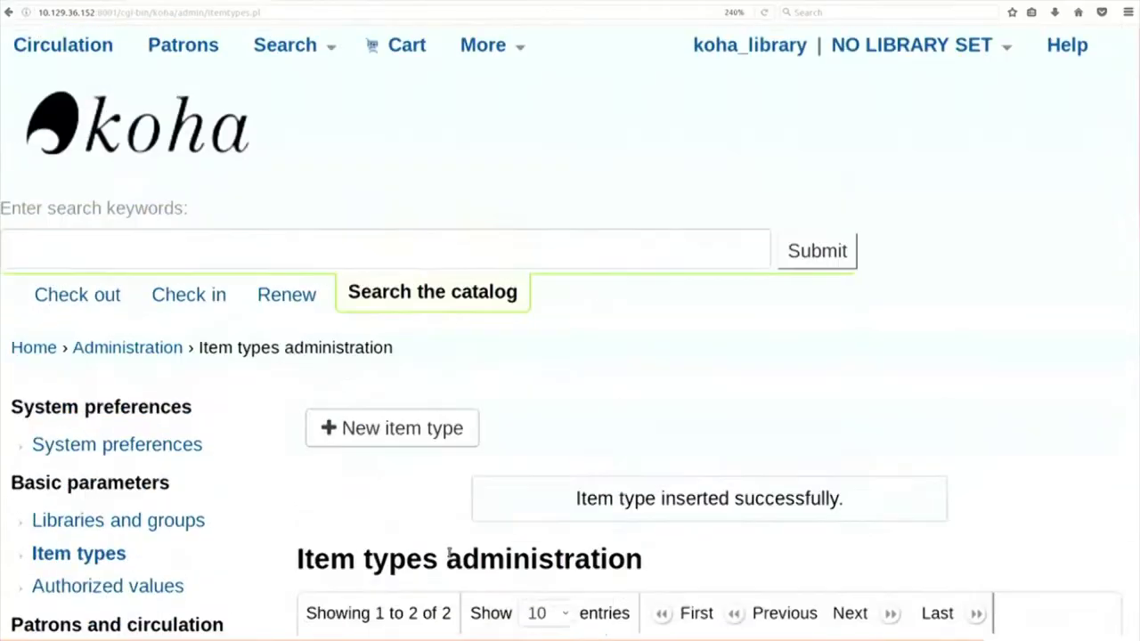
pyautogui.scroll(-5, 450, 554)
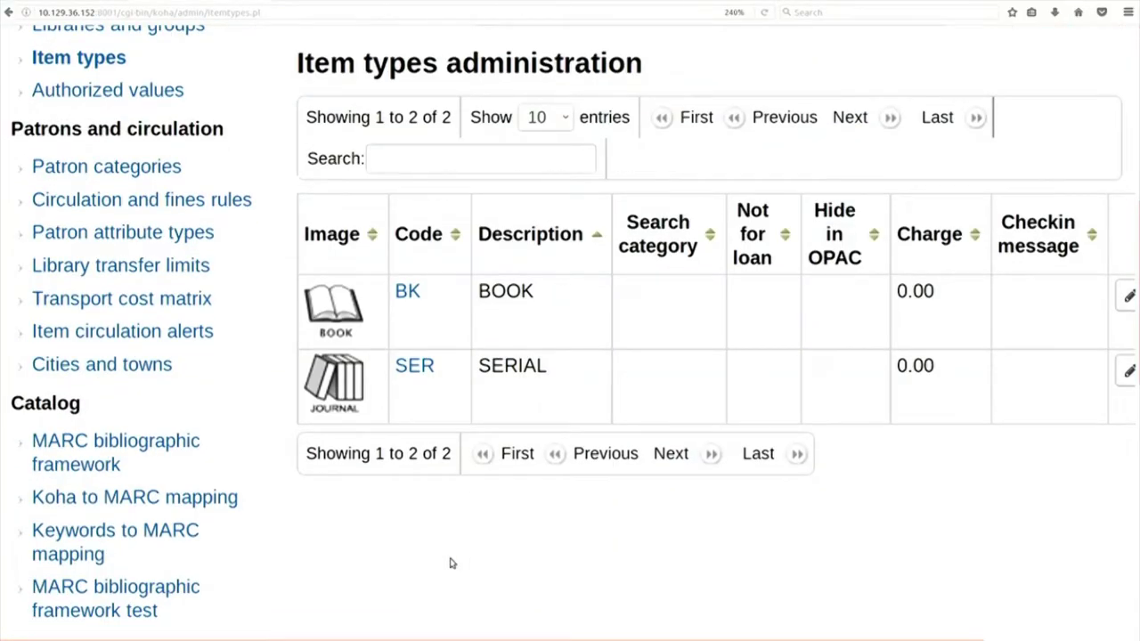
pyautogui.scroll(-1, 464, 543)
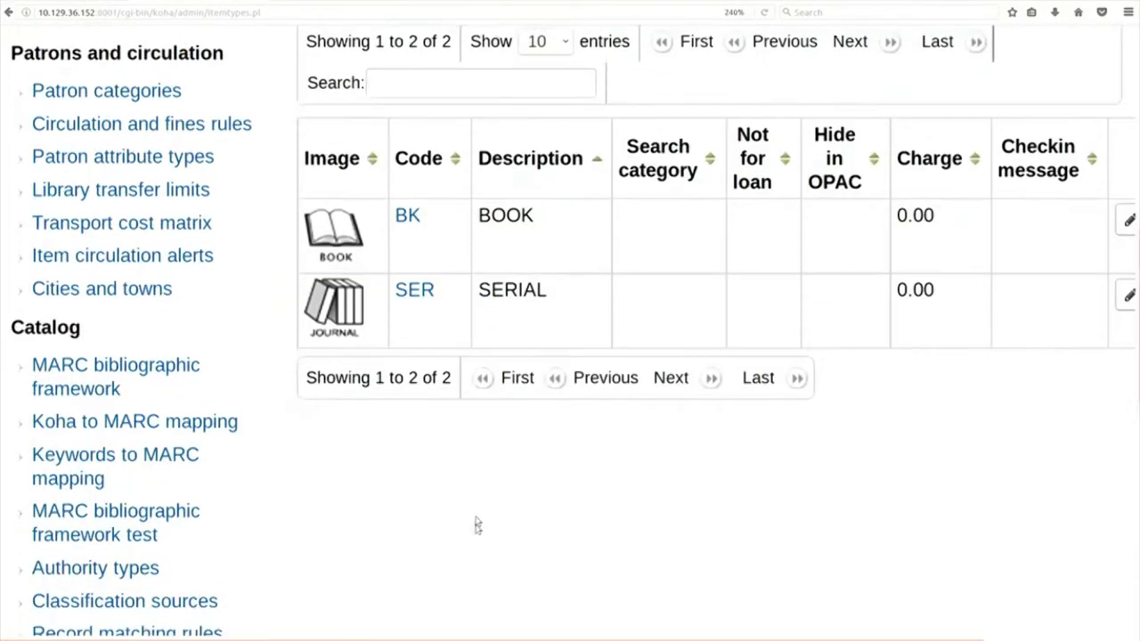
pyautogui.scroll(5, 481, 508)
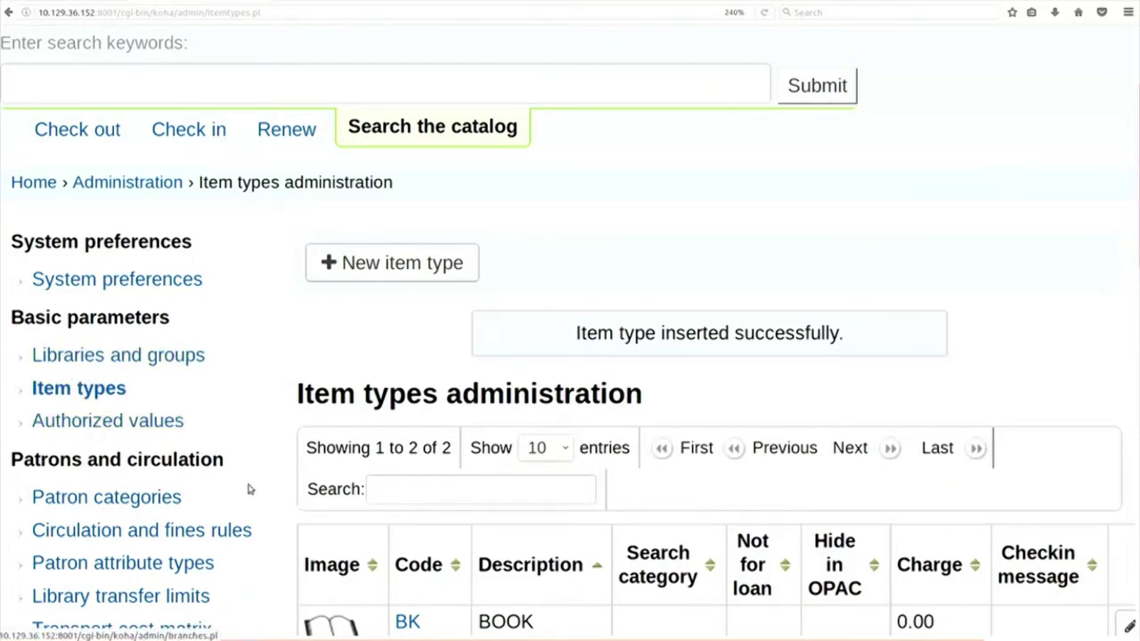
pyautogui.scroll(-1, 187, 450)
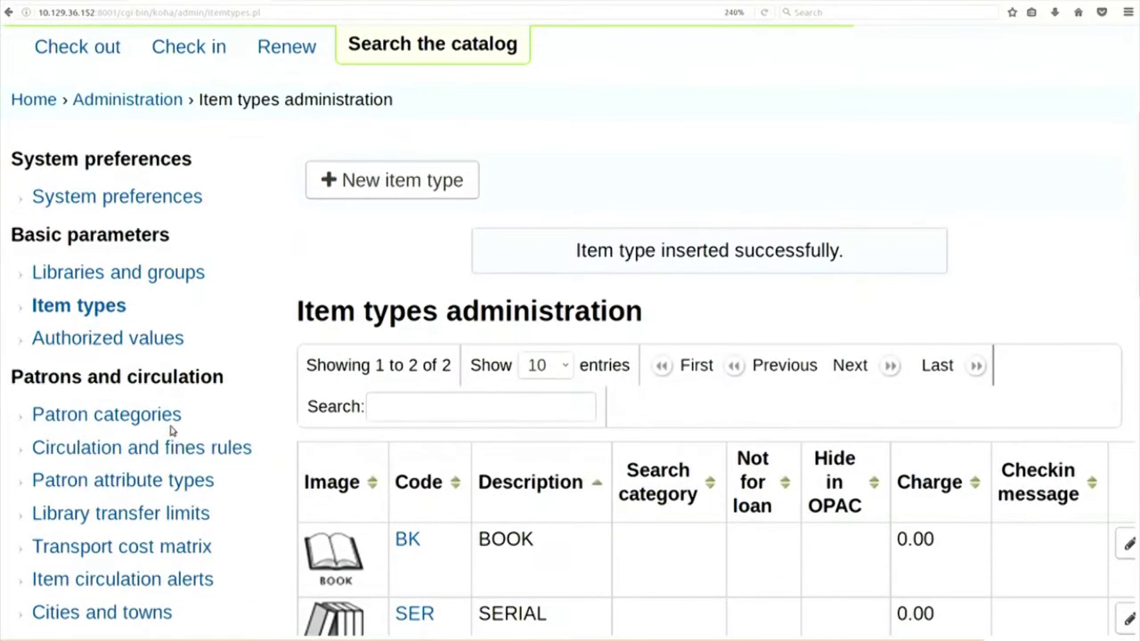
pyautogui.click(146, 417)
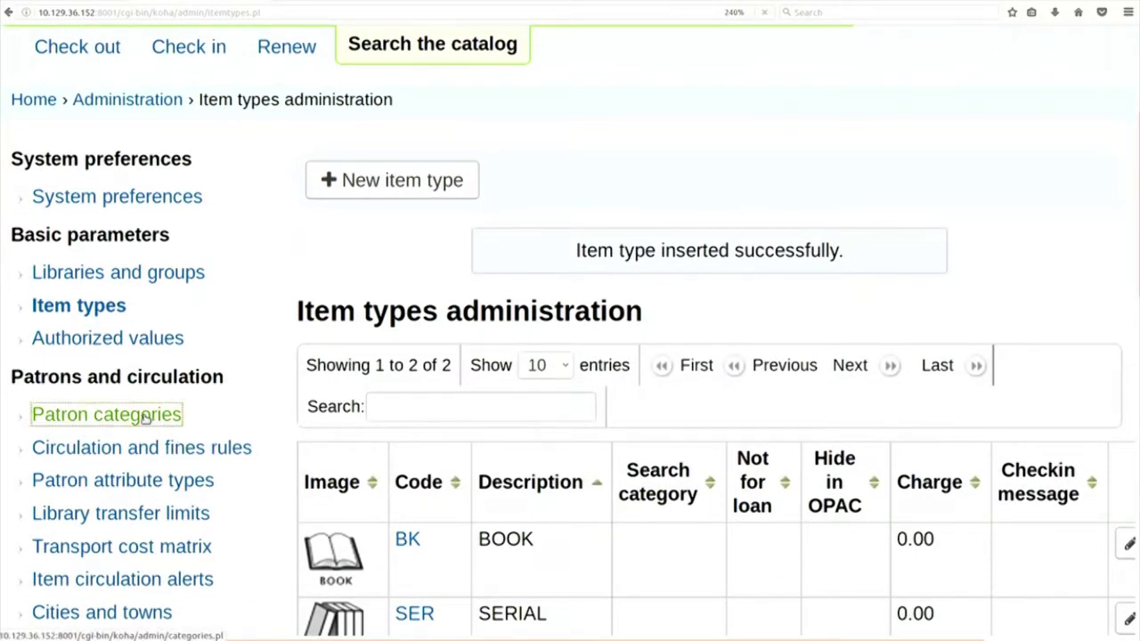
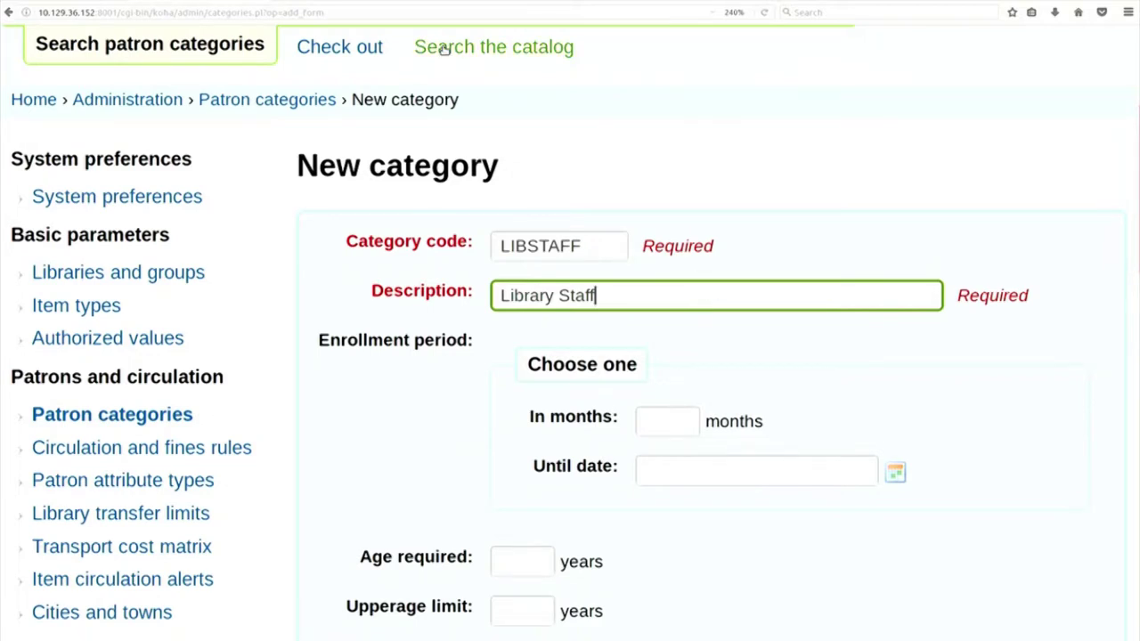
# Step: Enter an enrollment period of 12 months for the LIBSTAFF category
pyautogui.moveTo(586, 245); pyautogui.dragTo(481, 237)
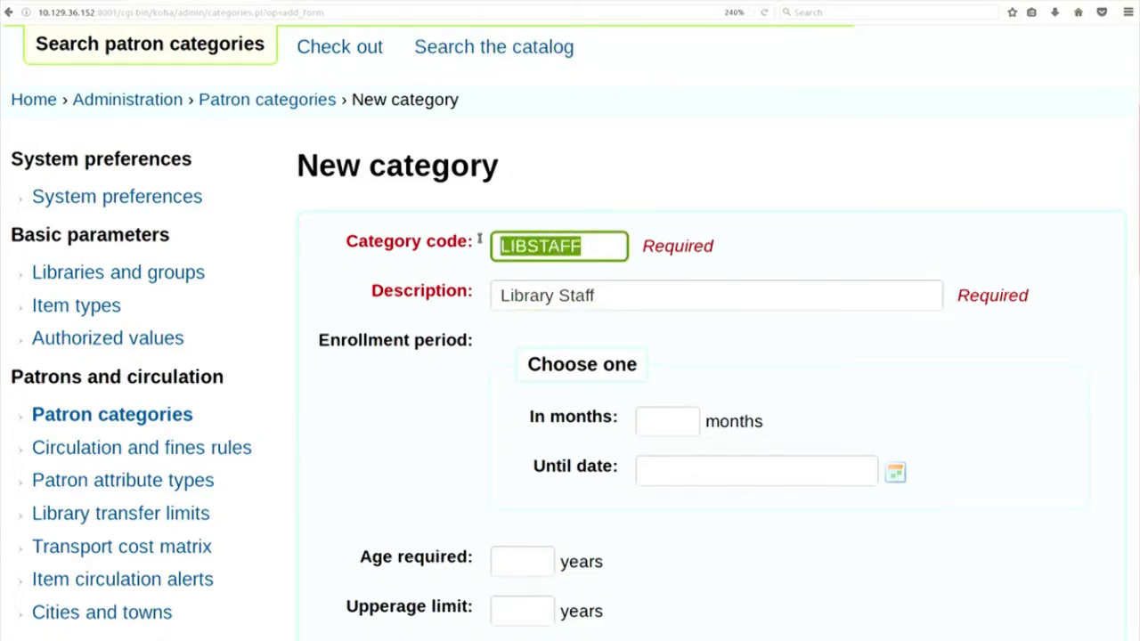
pyautogui.click(677, 302)
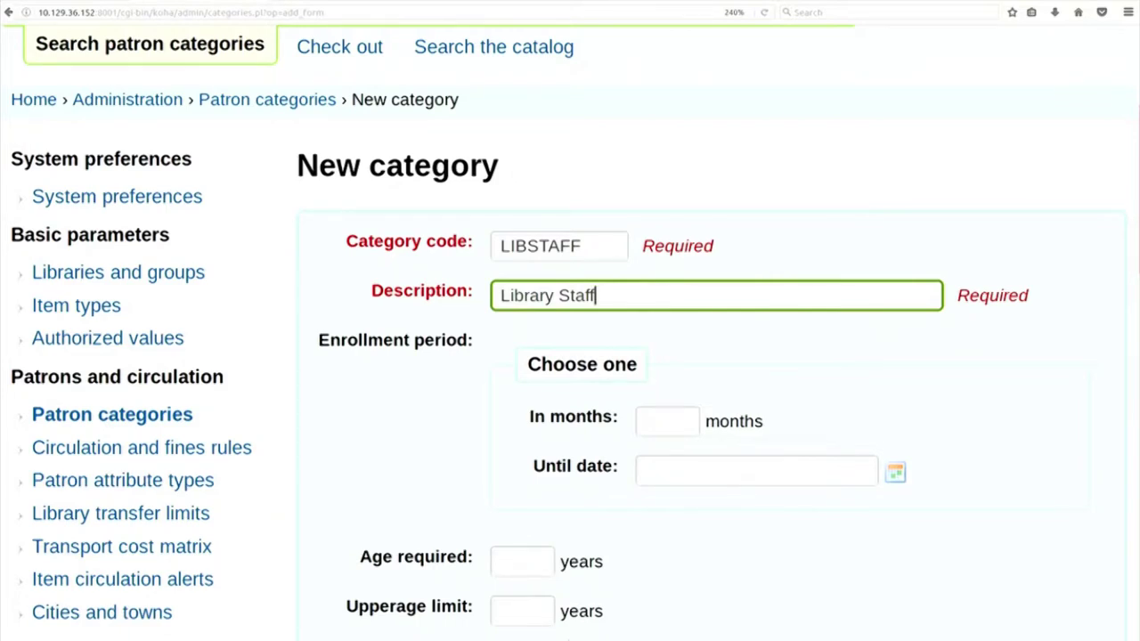
pyautogui.scroll(-3, 629, 472)
pyautogui.click(654, 251)
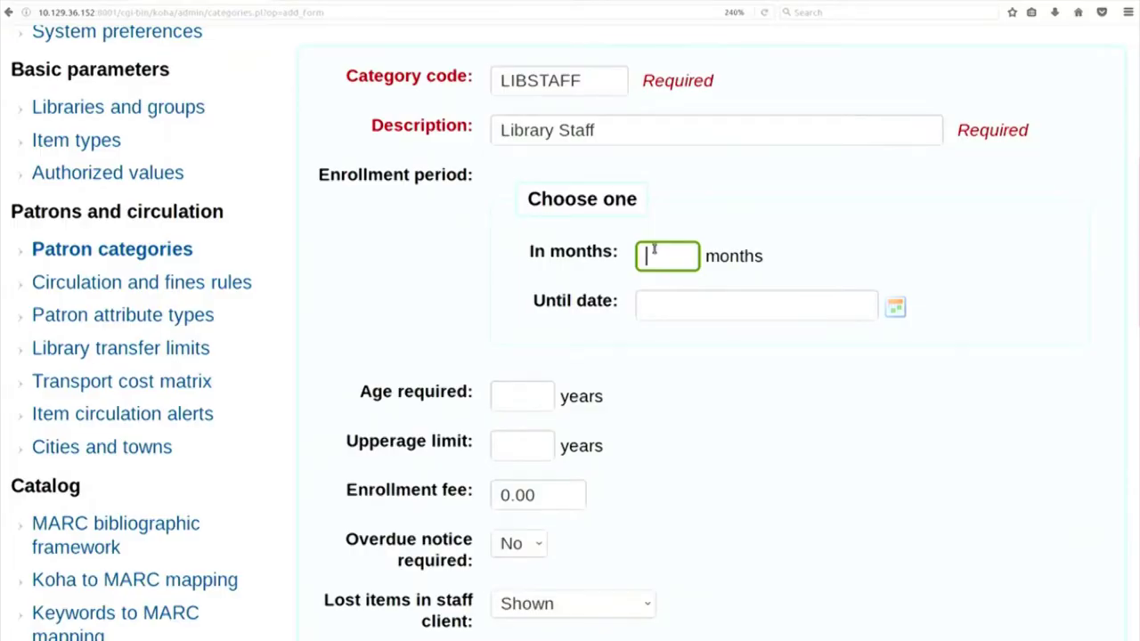
pyautogui.write('12')
# Step: Enter age required 18 and upper age limit 60 years, correcting a mistyped digit
pyautogui.scroll(-1, 655, 430)
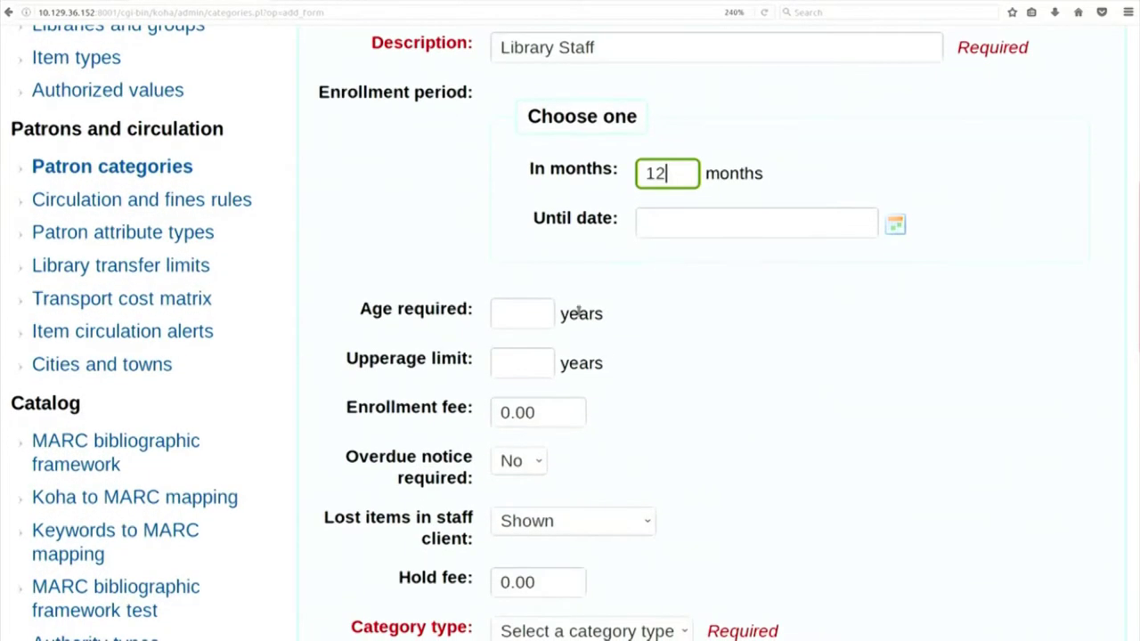
pyautogui.click(543, 311)
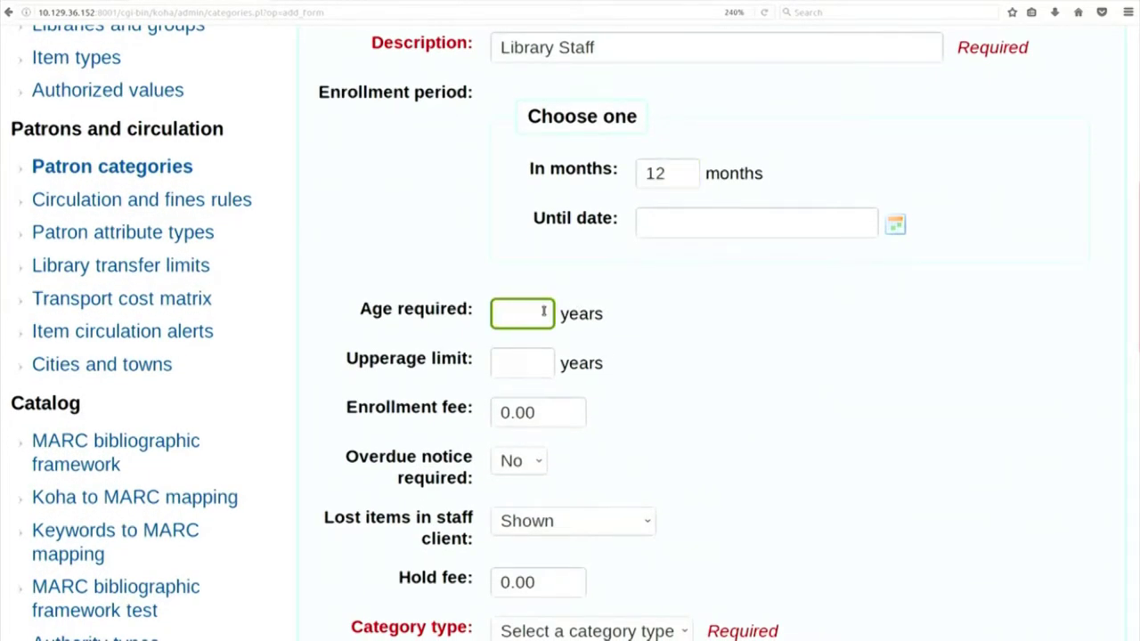
pyautogui.write('18')
pyautogui.click(517, 366)
pyautogui.write('2')
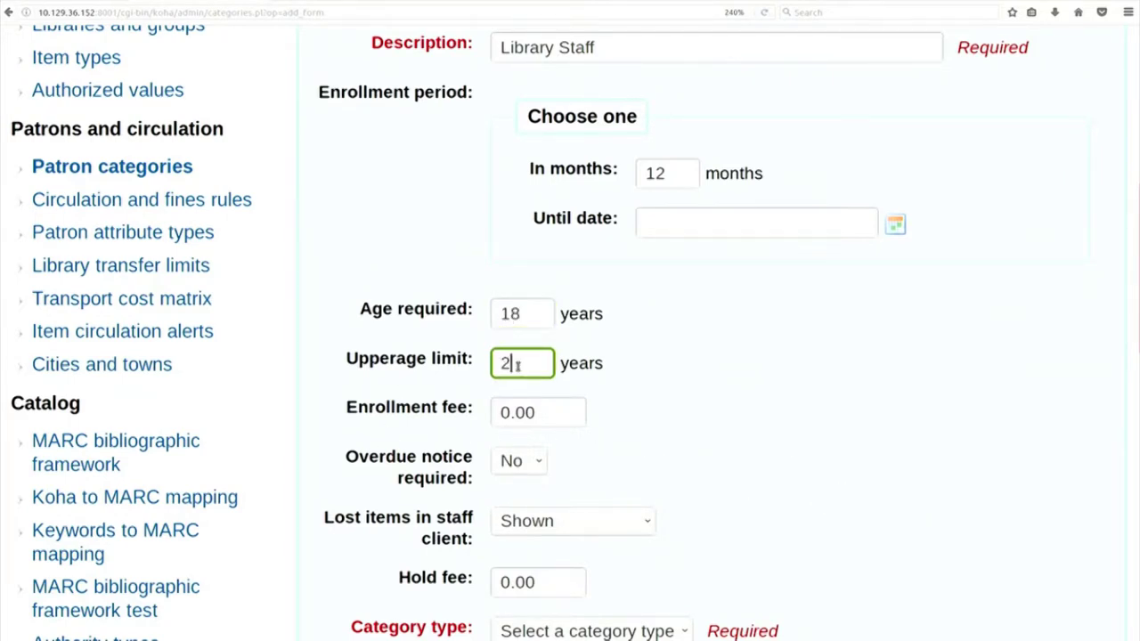
pyautogui.press('BackSpace')
pyautogui.write('60')
pyautogui.scroll(-2, 534, 356)
pyautogui.click(547, 331)
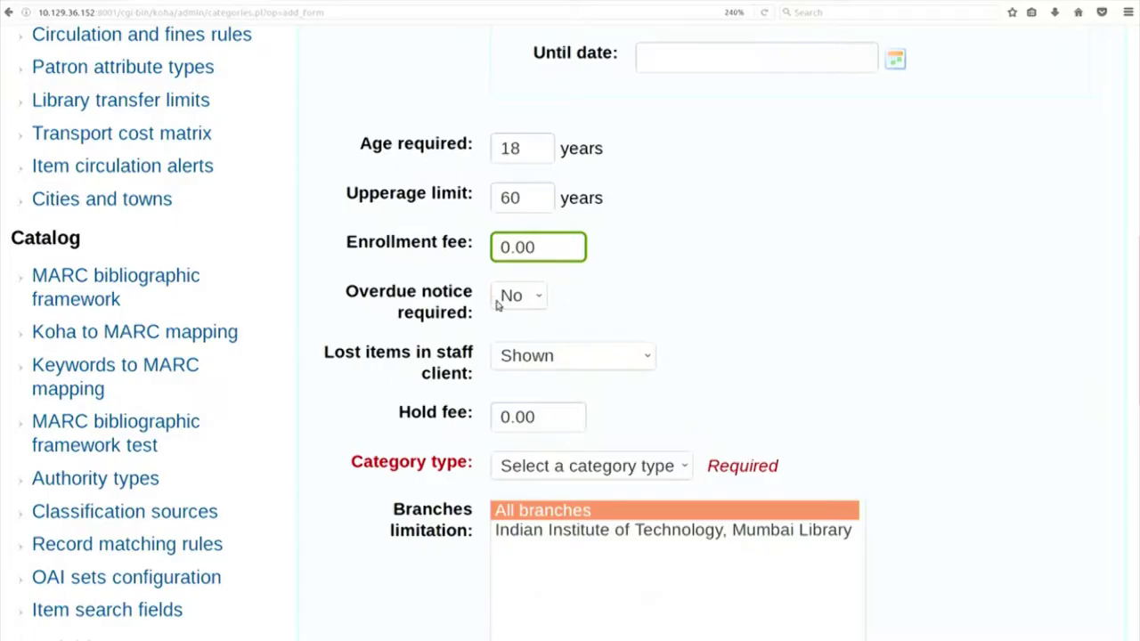
# Step: Set Overdue notice required to Yes for the category
pyautogui.click(499, 303)
pyautogui.click(506, 339)
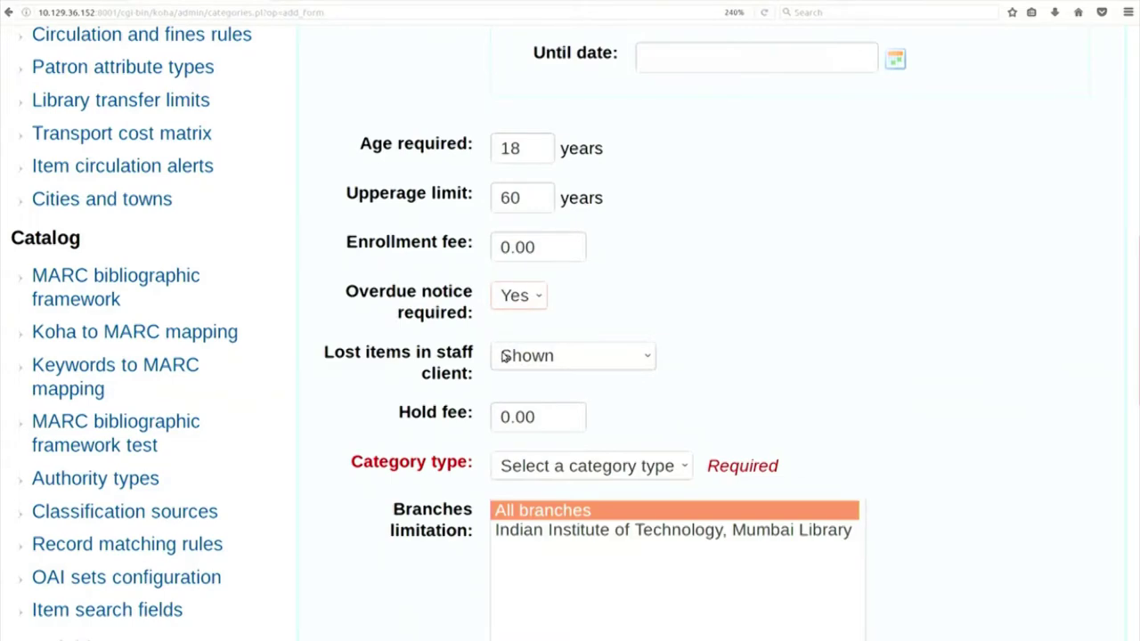
pyautogui.scroll(-3, 514, 383)
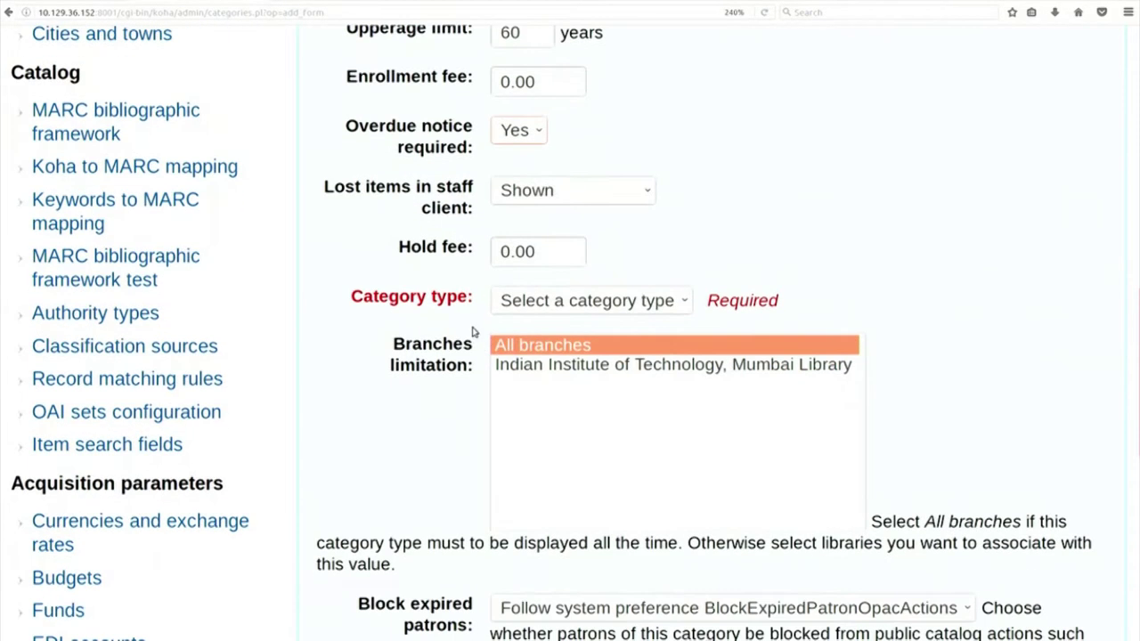
# Step: Choose Staff as the category type, then scroll down to the messaging preferences
pyautogui.click(593, 310)
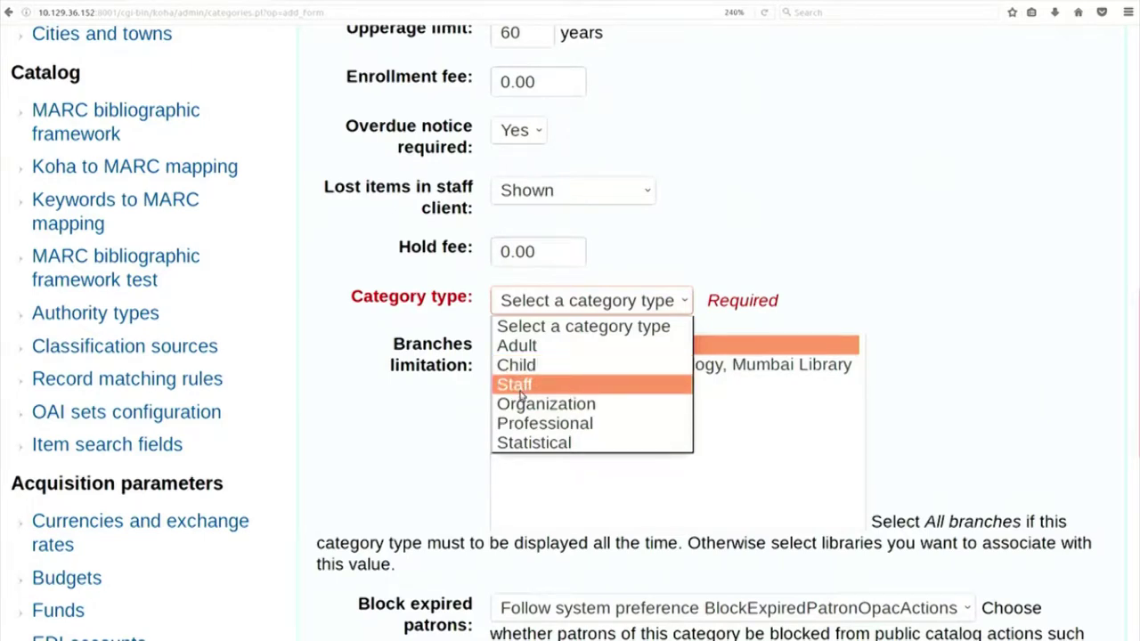
pyautogui.click(517, 385)
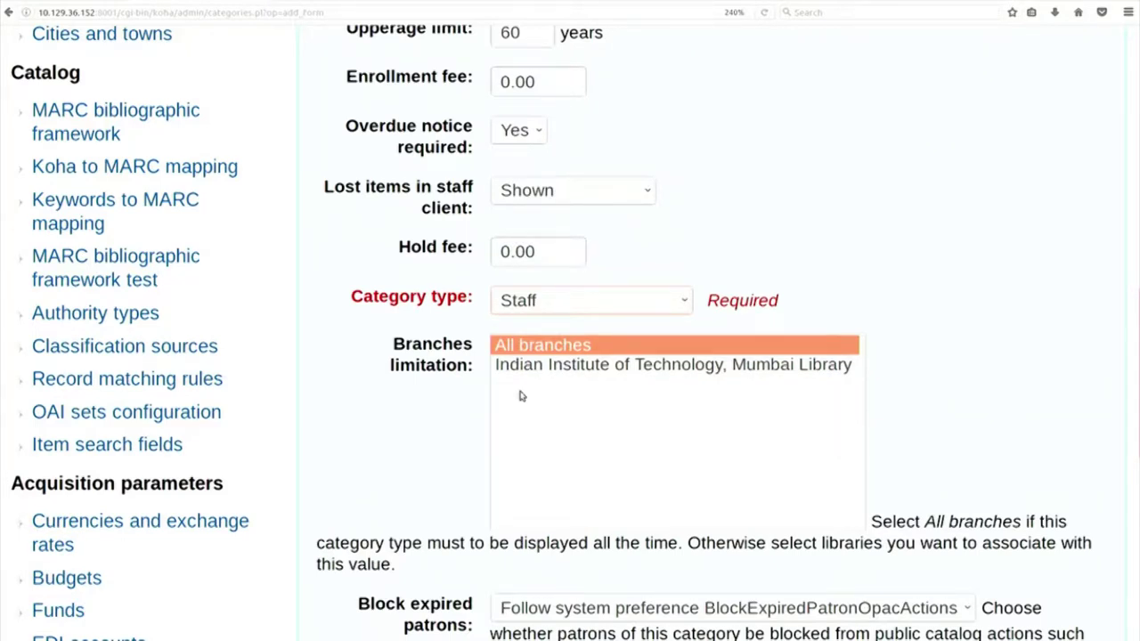
pyautogui.scroll(-5, 522, 396)
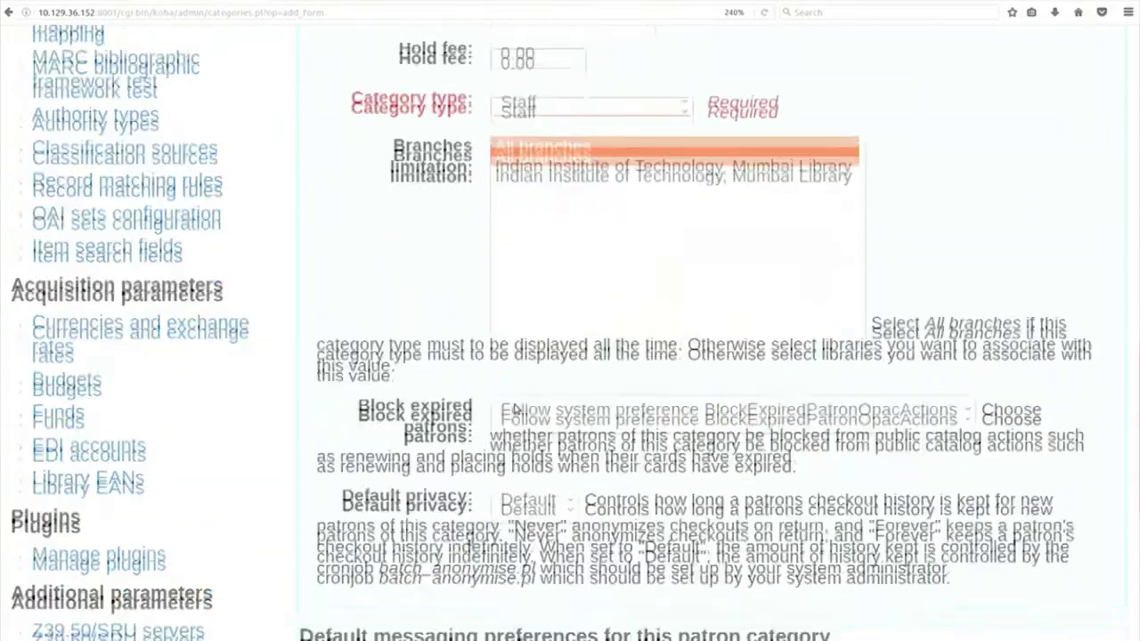
pyautogui.scroll(10, 514, 406)
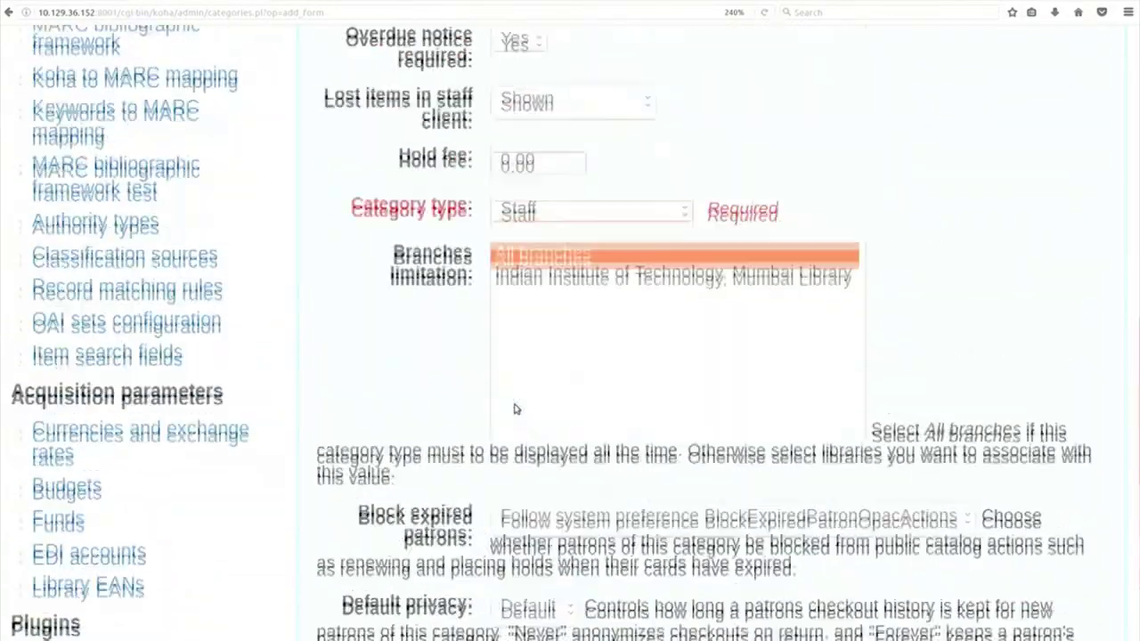
pyautogui.scroll(3, 514, 406)
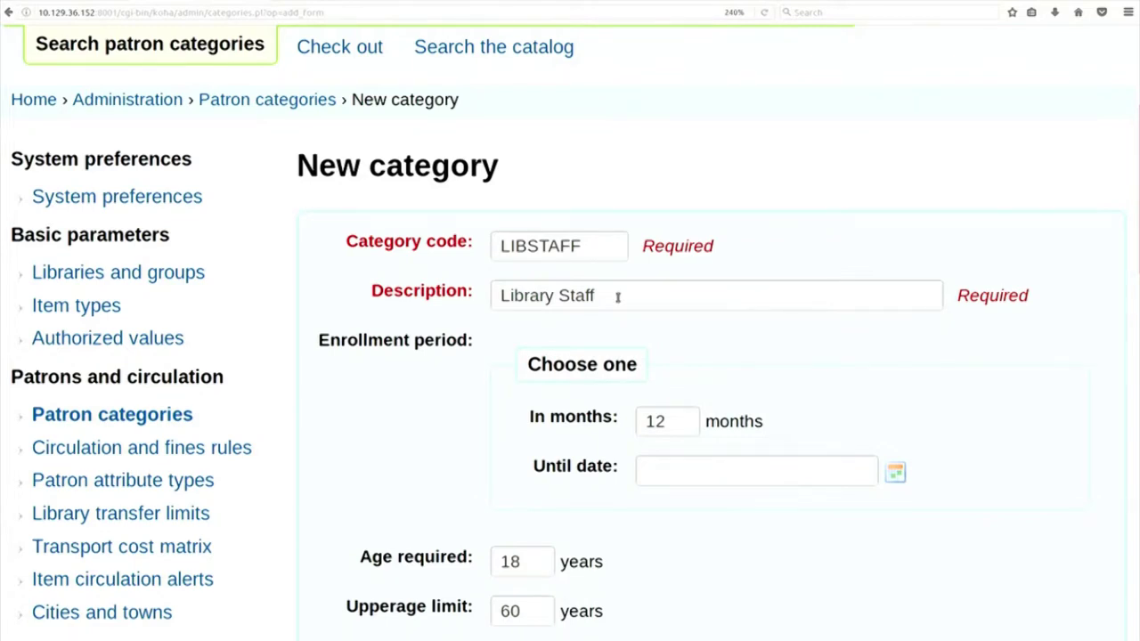
pyautogui.scroll(-1, 617, 297)
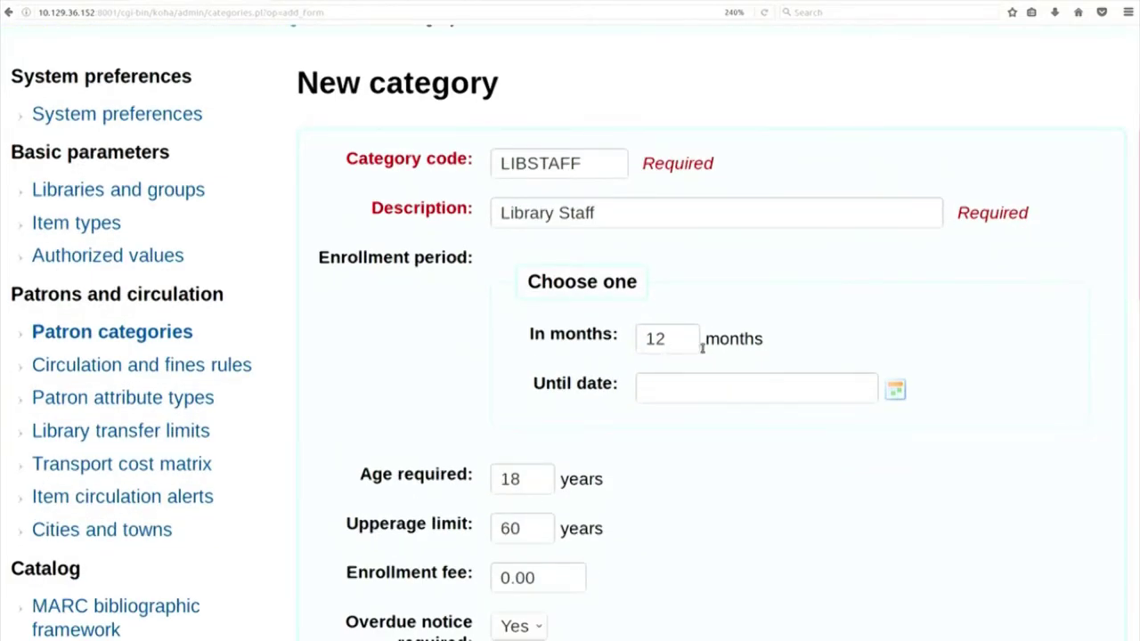
pyautogui.scroll(-2, 691, 356)
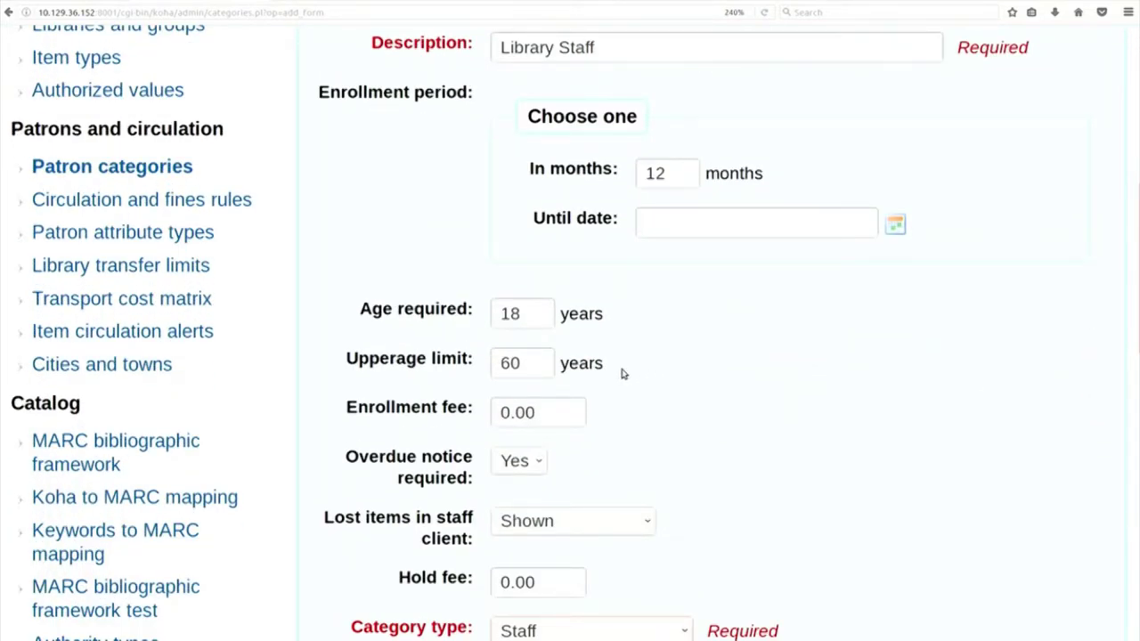
pyautogui.scroll(-1, 622, 374)
pyautogui.scroll(-1, 621, 375)
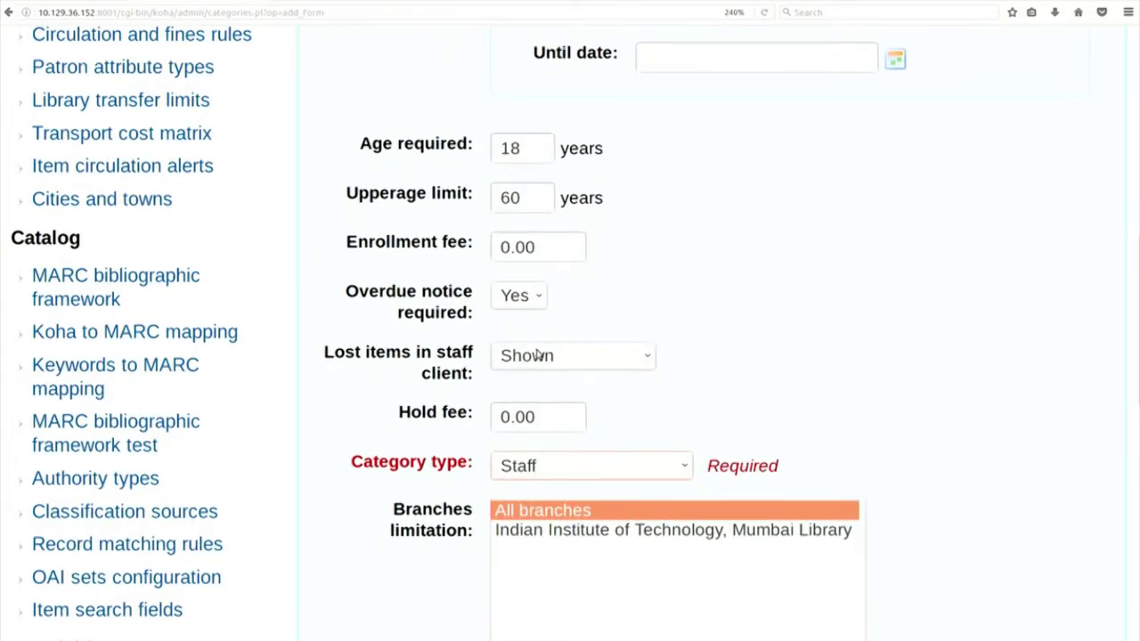
pyautogui.scroll(-2, 535, 355)
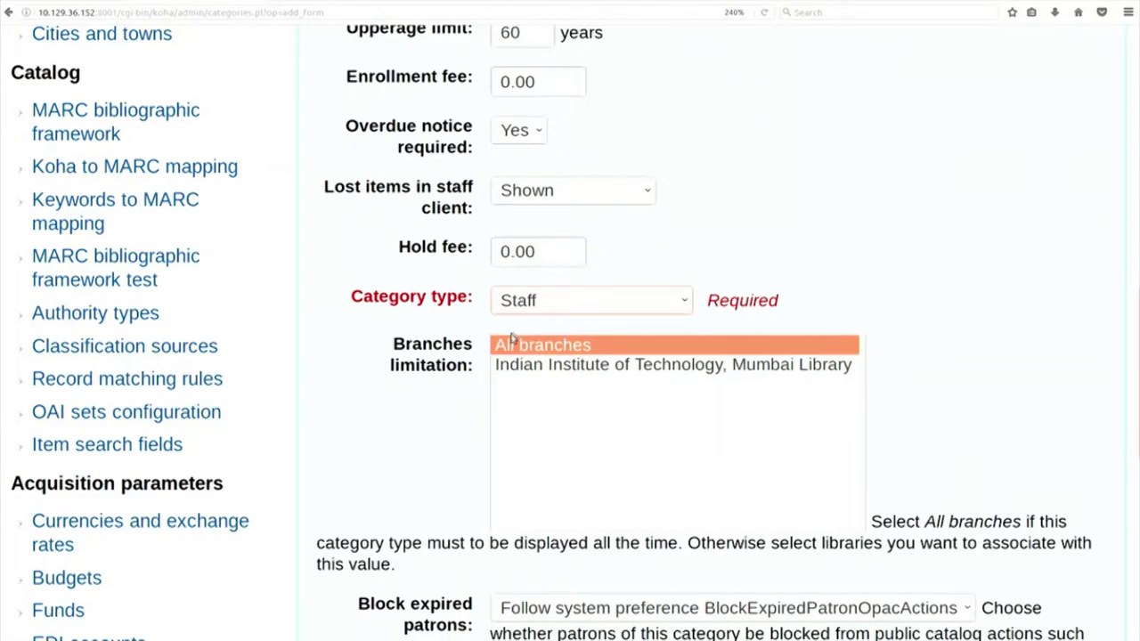
pyautogui.scroll(-3, 524, 332)
pyautogui.scroll(-4, 524, 350)
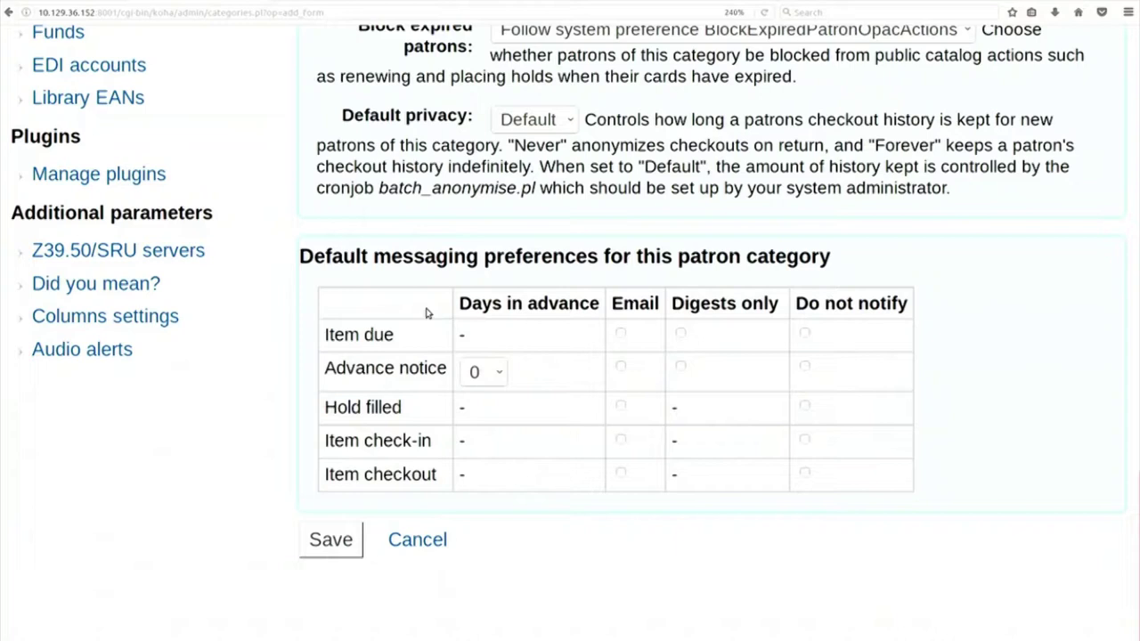
# Step: Enable Email for Item due, Advance notice, Hold filled, Item check-in and Item checkout, then save the category
pyautogui.click(618, 336)
pyautogui.click(620, 366)
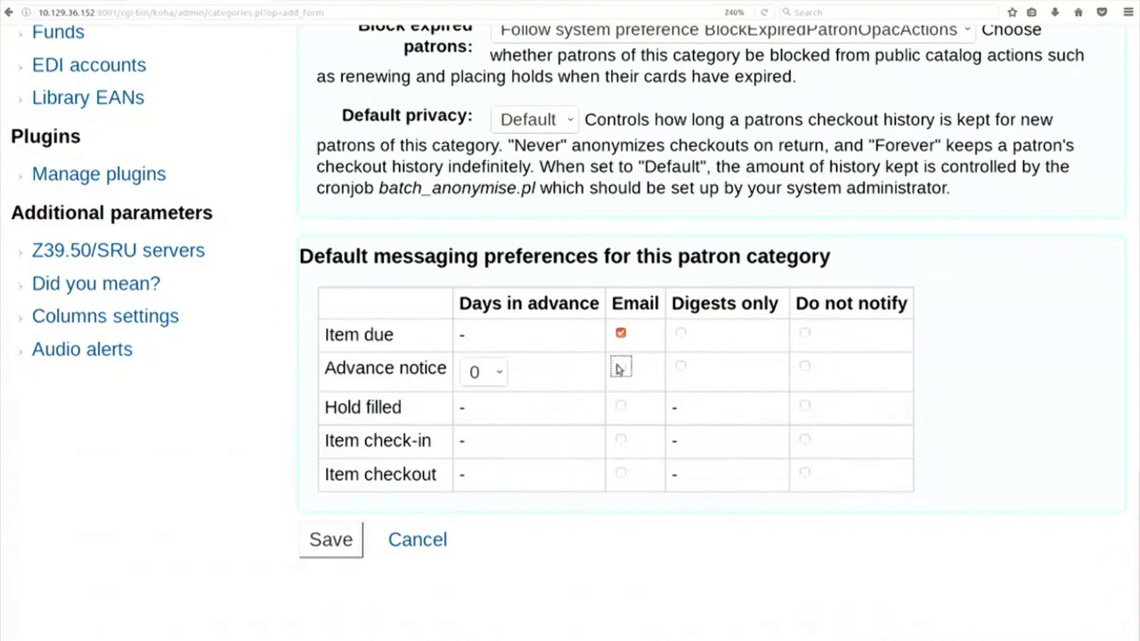
pyautogui.click(619, 408)
pyautogui.click(621, 439)
pyautogui.click(623, 474)
pyautogui.click(339, 554)
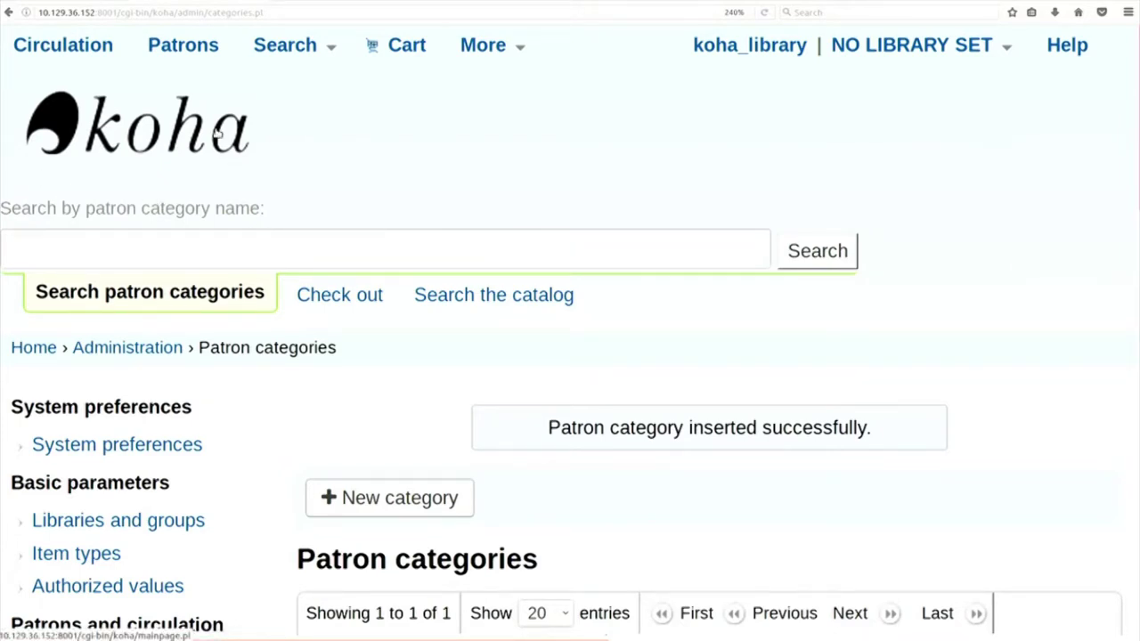
# Step: Choose Library Staff from the Patrons page's New patron list to start a new record
pyautogui.click(182, 51)
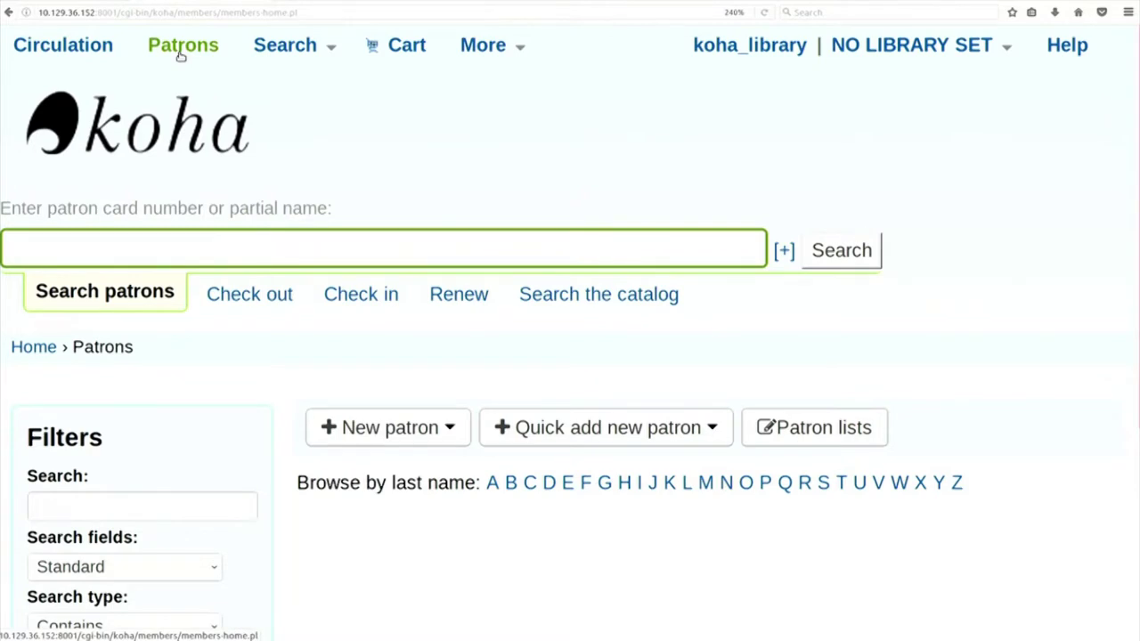
pyautogui.click(181, 55)
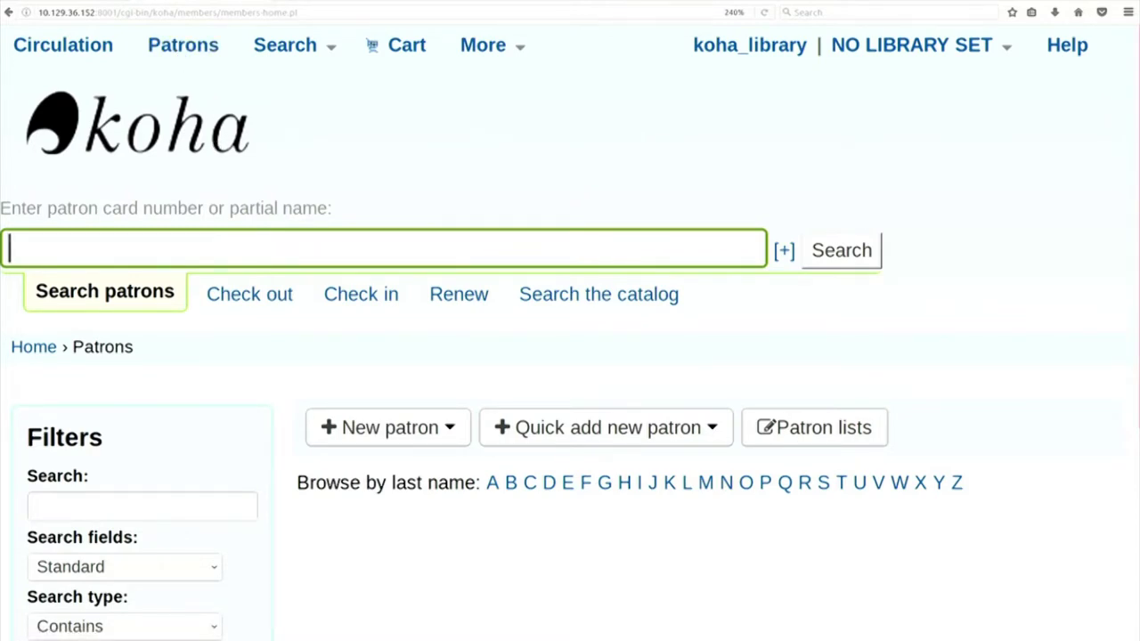
pyautogui.click(28, 350)
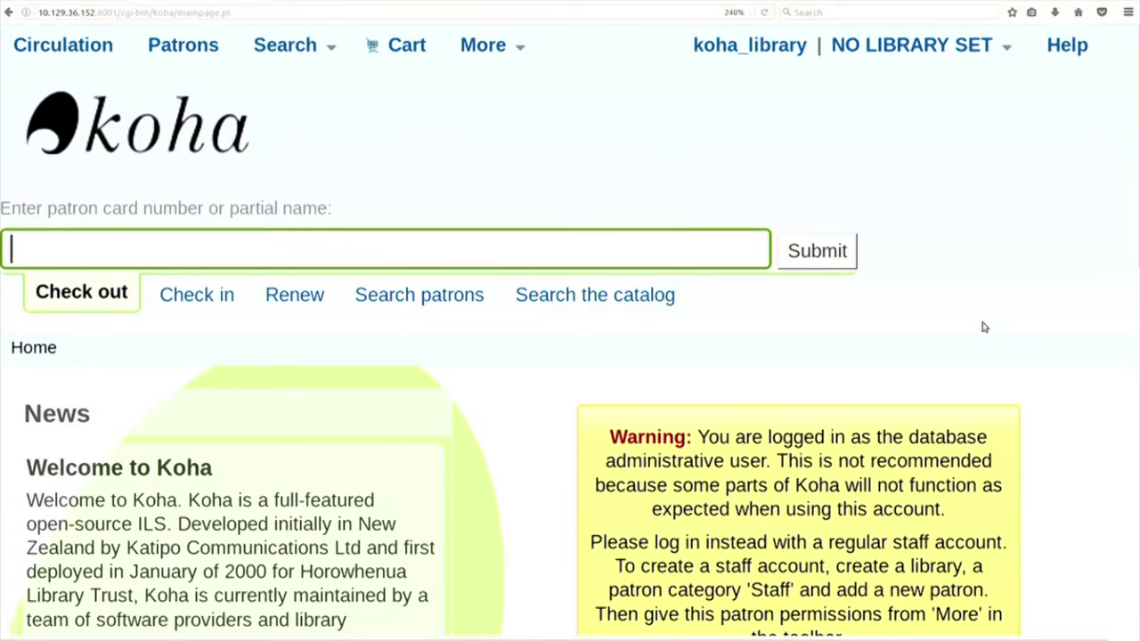
pyautogui.click(184, 46)
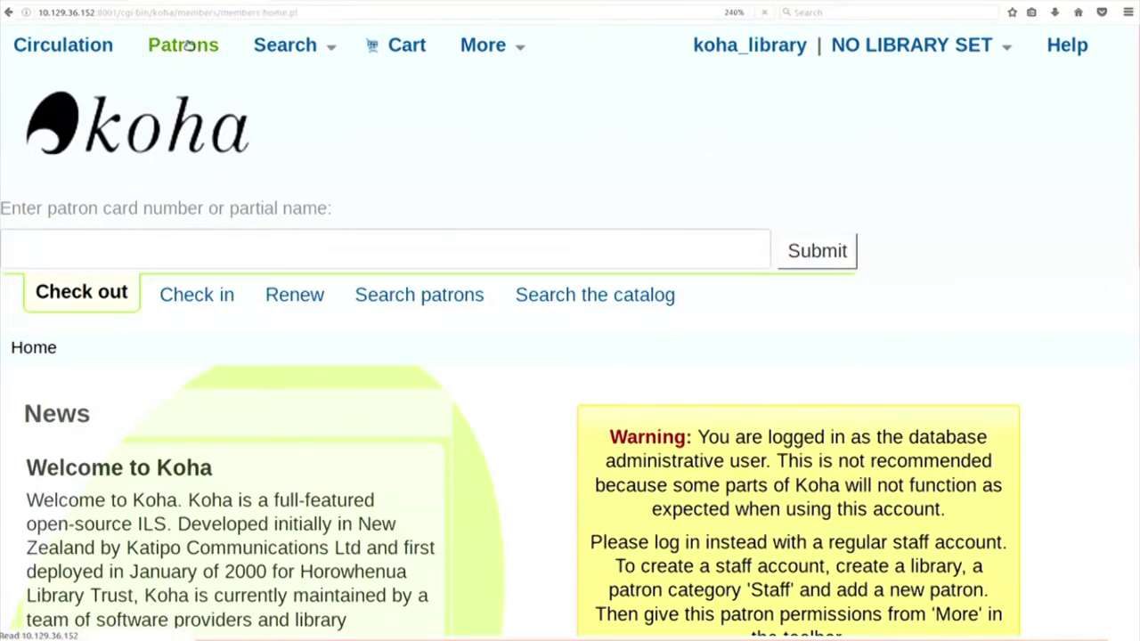
pyautogui.scroll(-3, 241, 178)
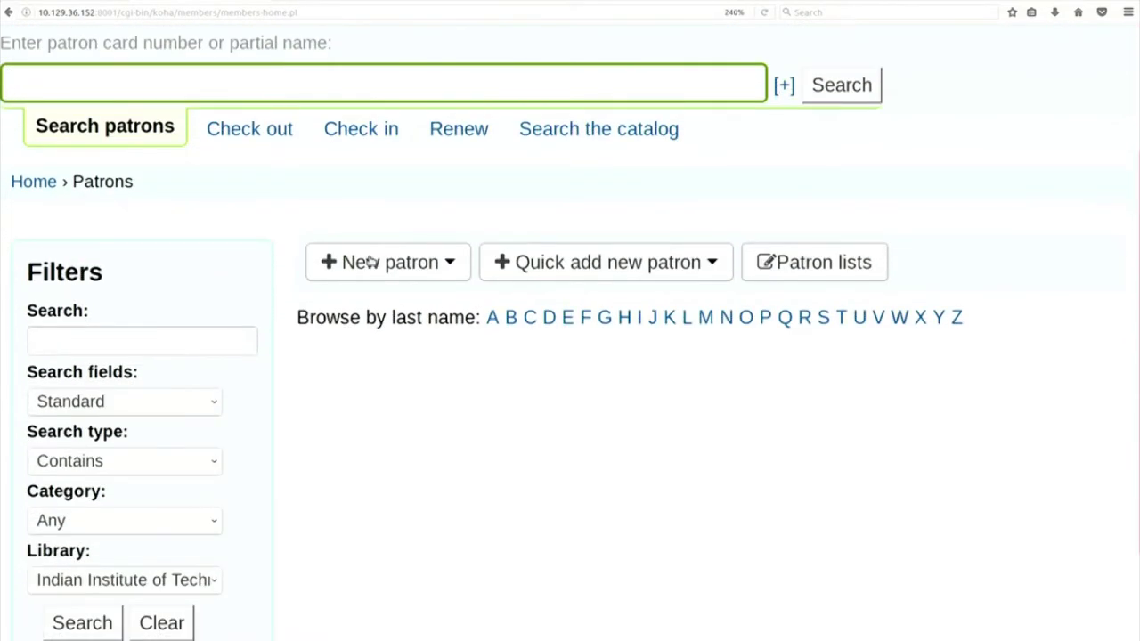
pyautogui.click(372, 260)
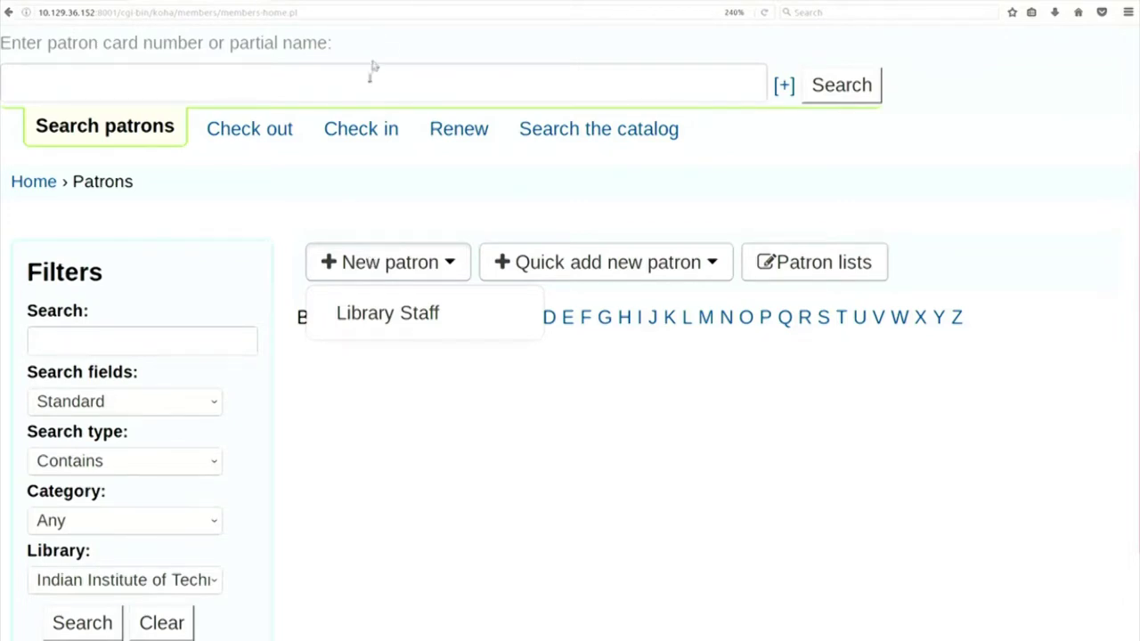
pyautogui.click(395, 326)
pyautogui.scroll(-3, 368, 330)
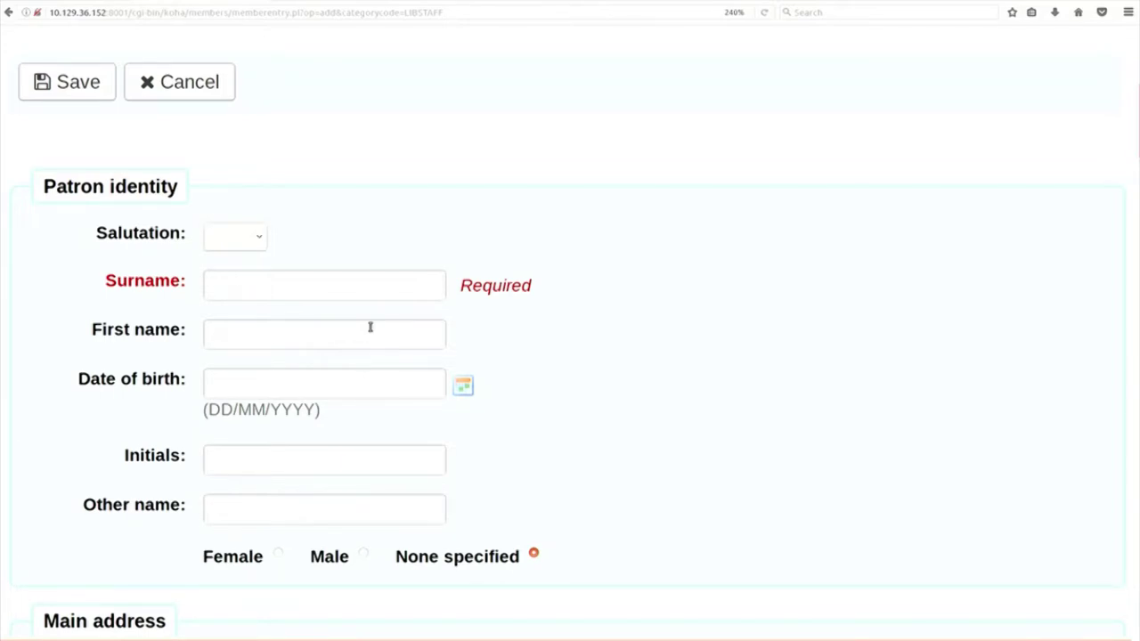
# Step: Set salutation Mrs and enter the patron's surname, first name and date of birth
pyautogui.click(220, 294)
pyautogui.press('Tab')
pyautogui.press('Tab')
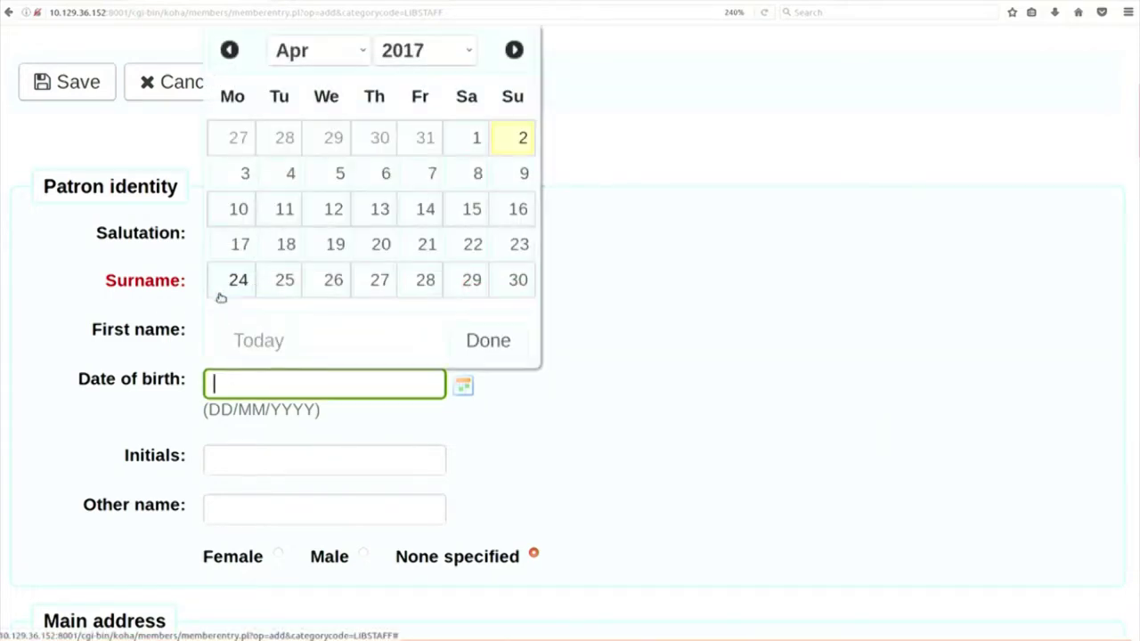
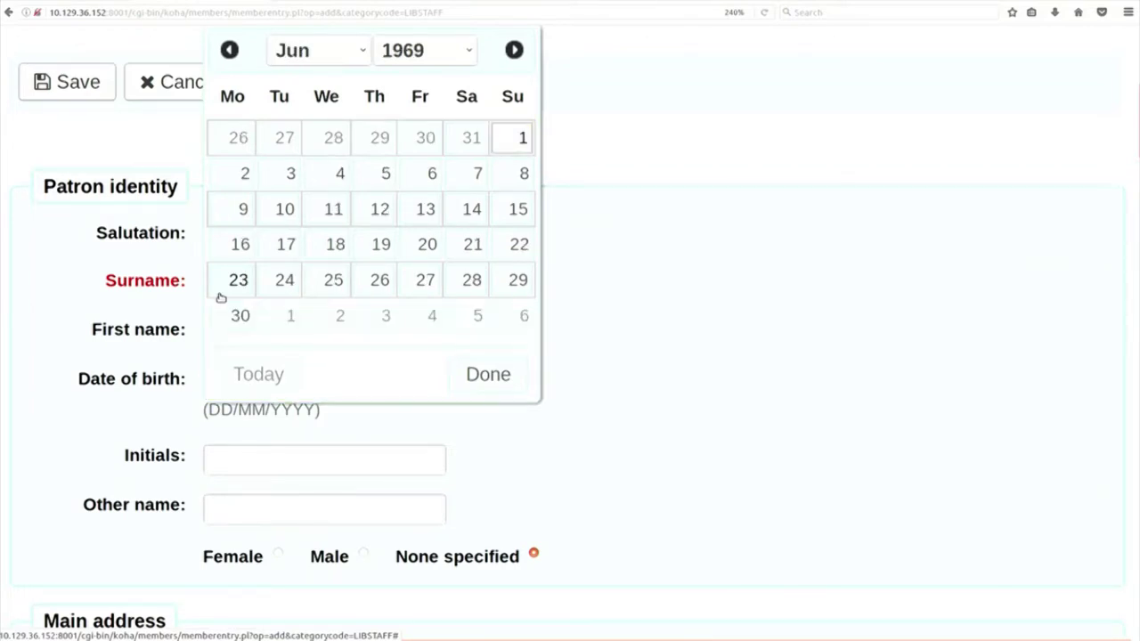
pyautogui.click(1033, 350)
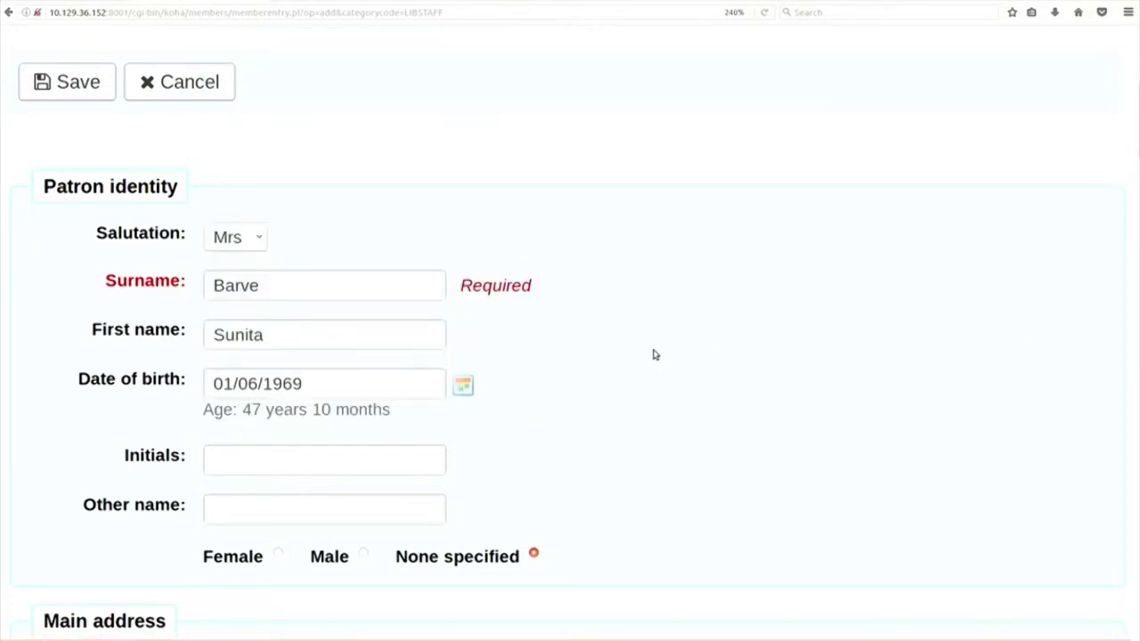
pyautogui.scroll(-3, 654, 353)
pyautogui.scroll(1, 655, 354)
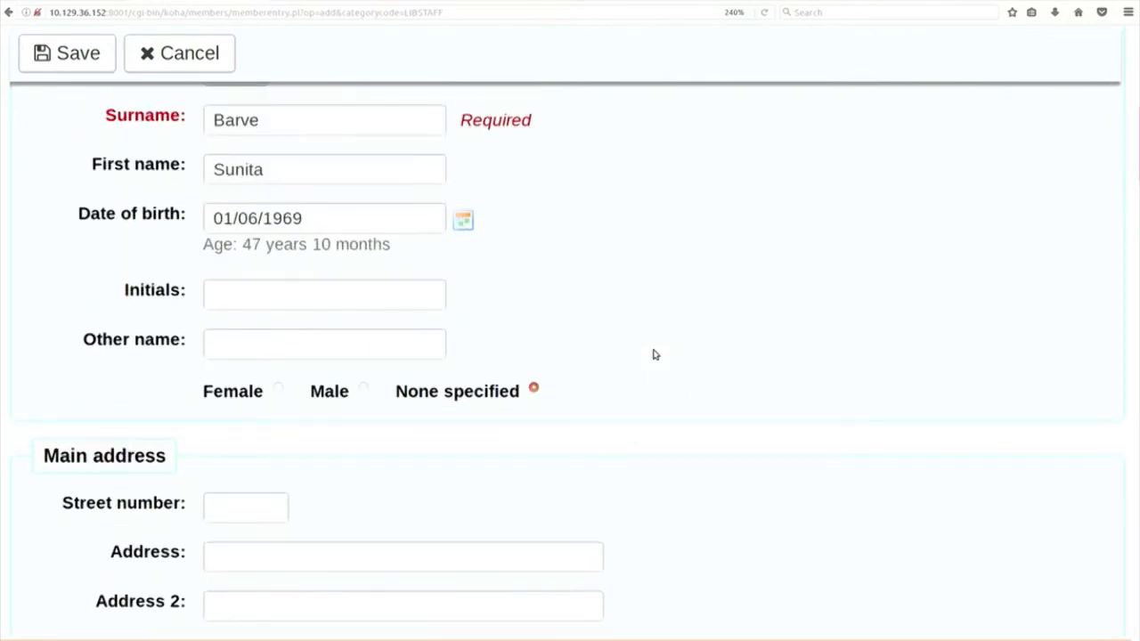
pyautogui.scroll(2, 647, 339)
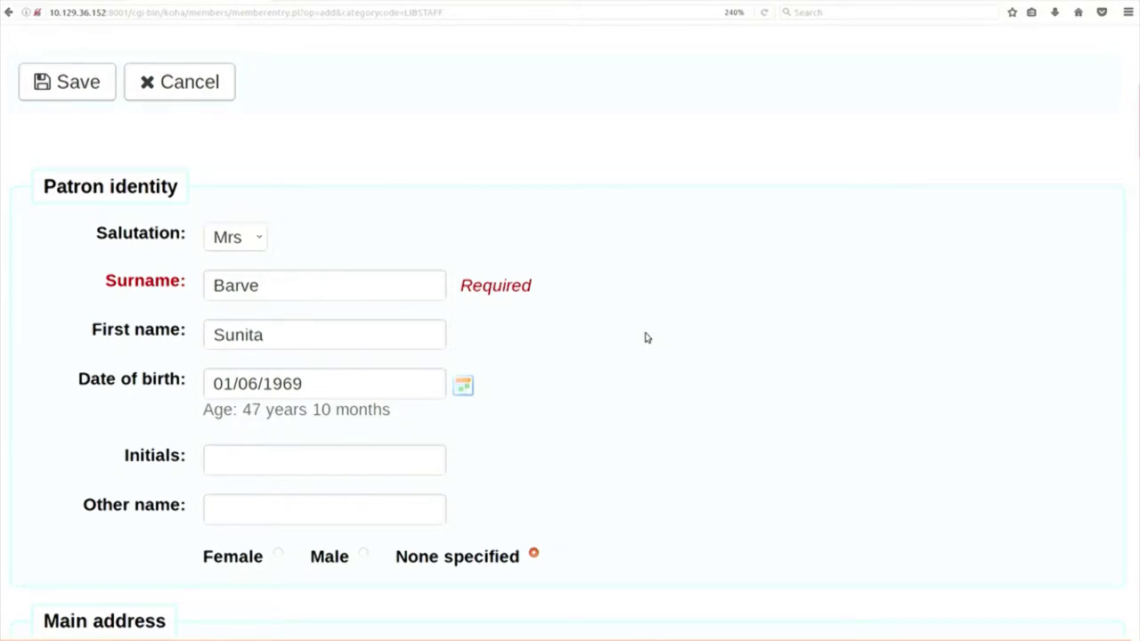
pyautogui.scroll(-1, 644, 364)
# Step: Enter the patron's initials and select Female as the gender
pyautogui.click(416, 384)
pyautogui.write('SAB')
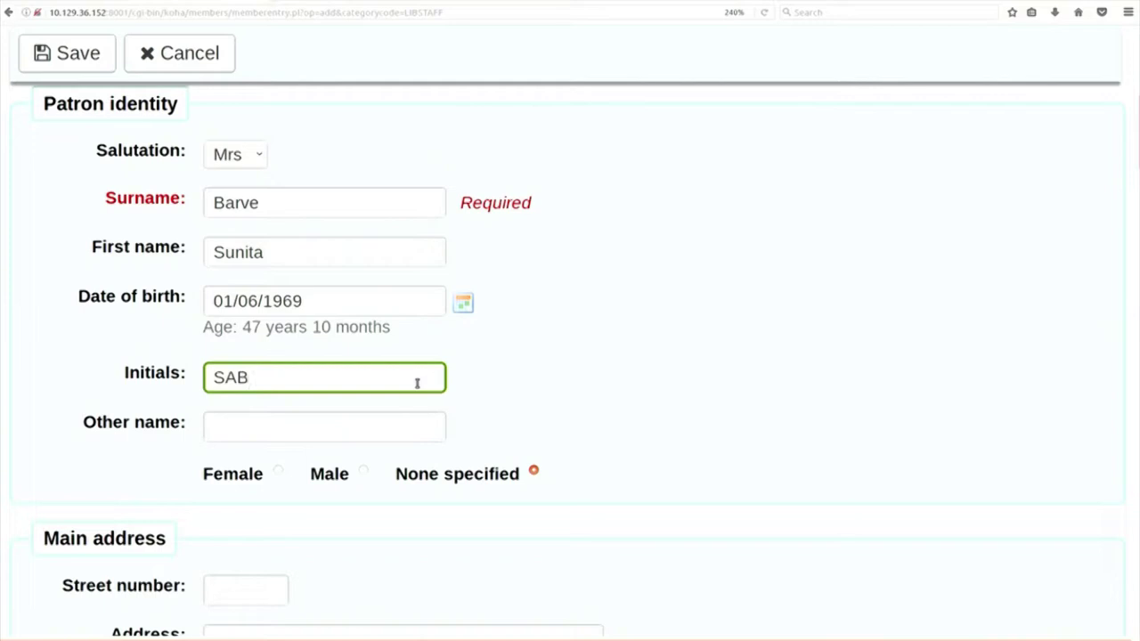
pyautogui.click(279, 473)
pyautogui.hotkey('ctrl', '+')
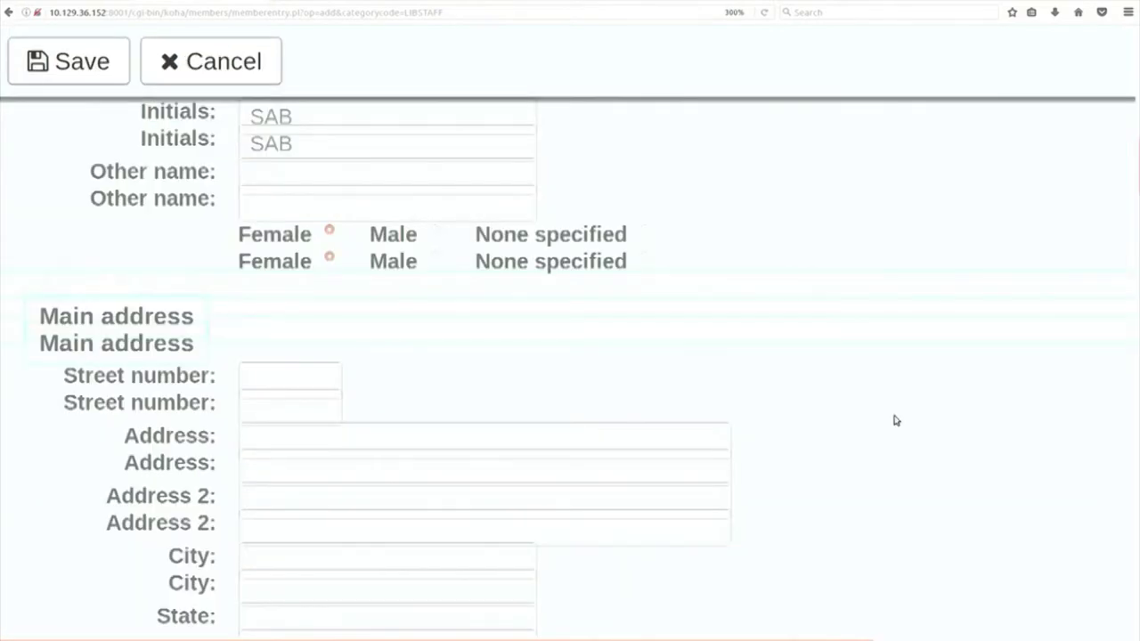
pyautogui.scroll(-1, 896, 420)
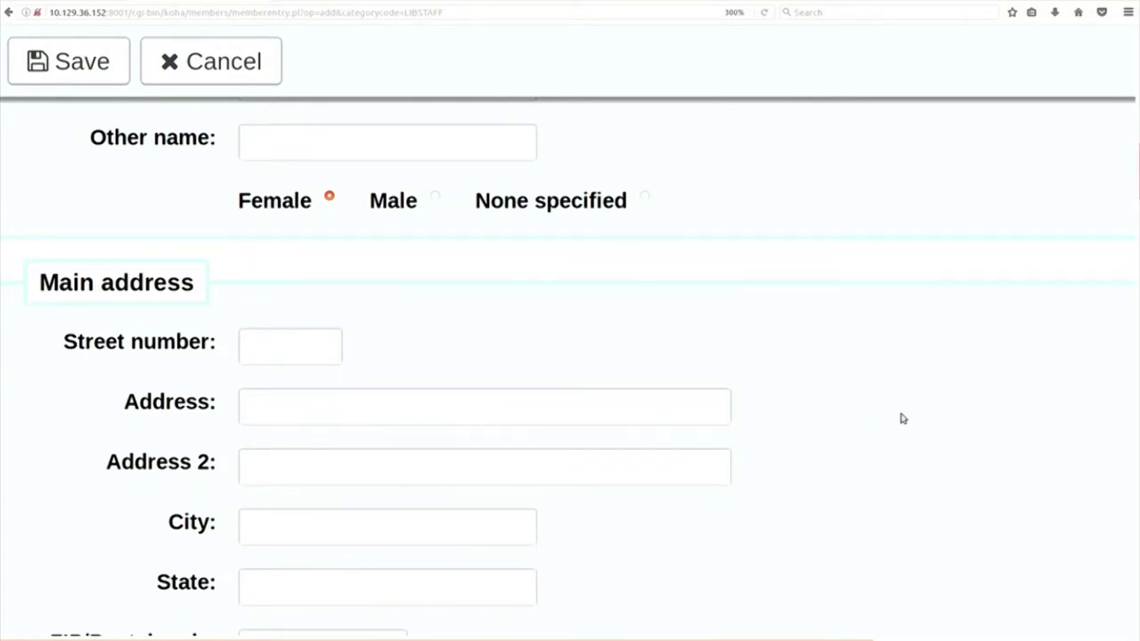
pyautogui.scroll(-5, 902, 419)
pyautogui.scroll(-3, 902, 419)
pyautogui.scroll(3, 902, 419)
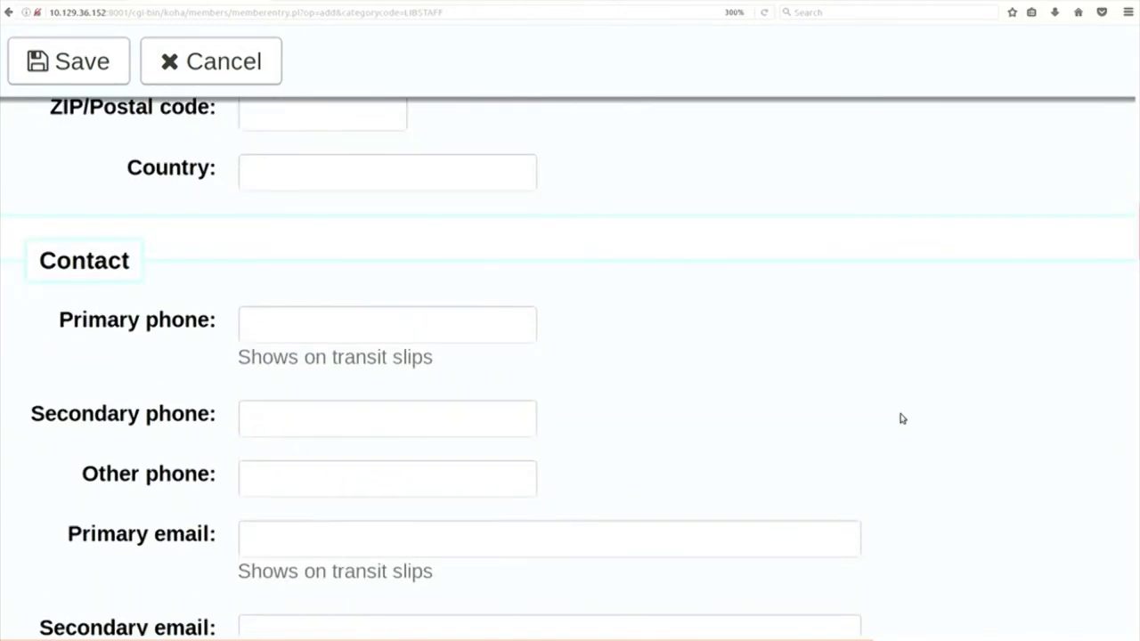
# Step: Enter the patron's primary e-mail address and library card number
pyautogui.click(669, 552)
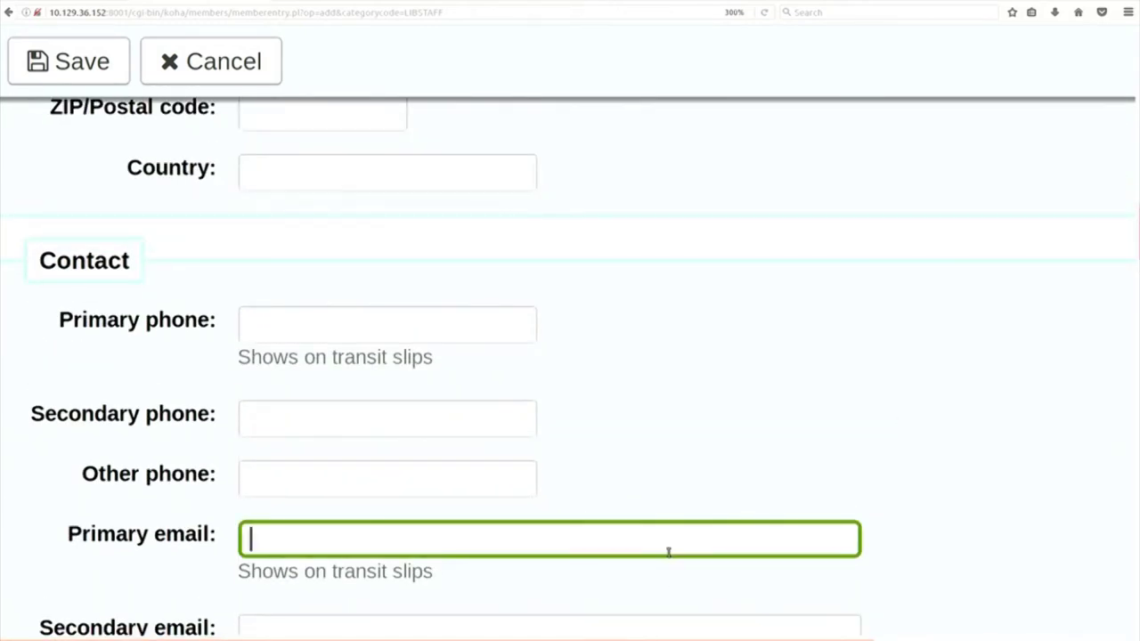
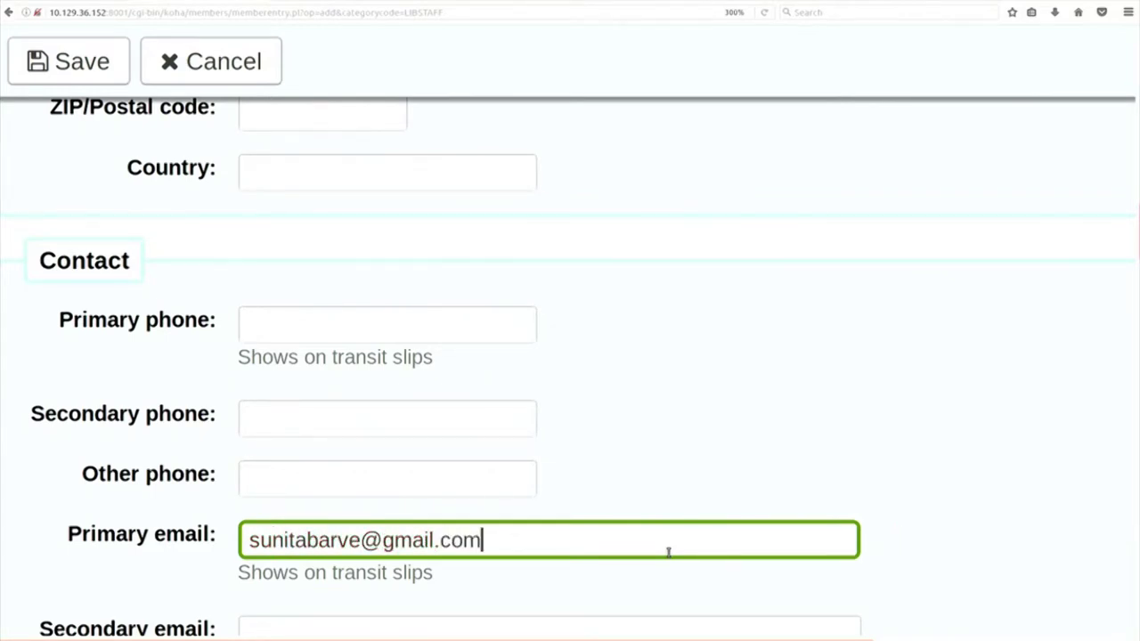
pyautogui.scroll(-5, 677, 535)
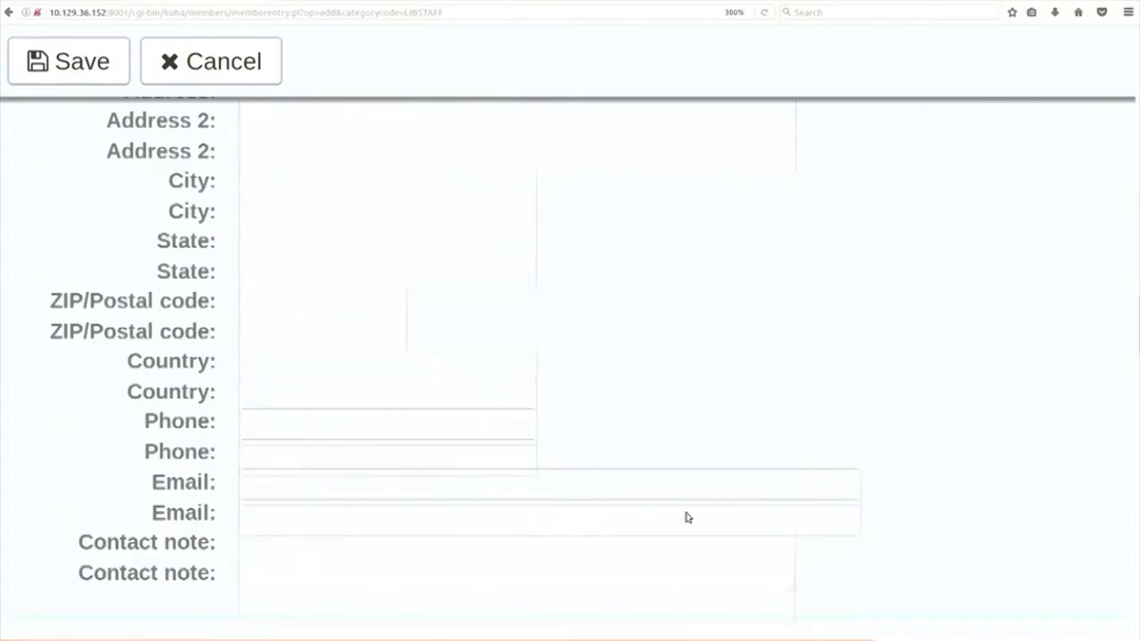
pyautogui.scroll(-10, 686, 517)
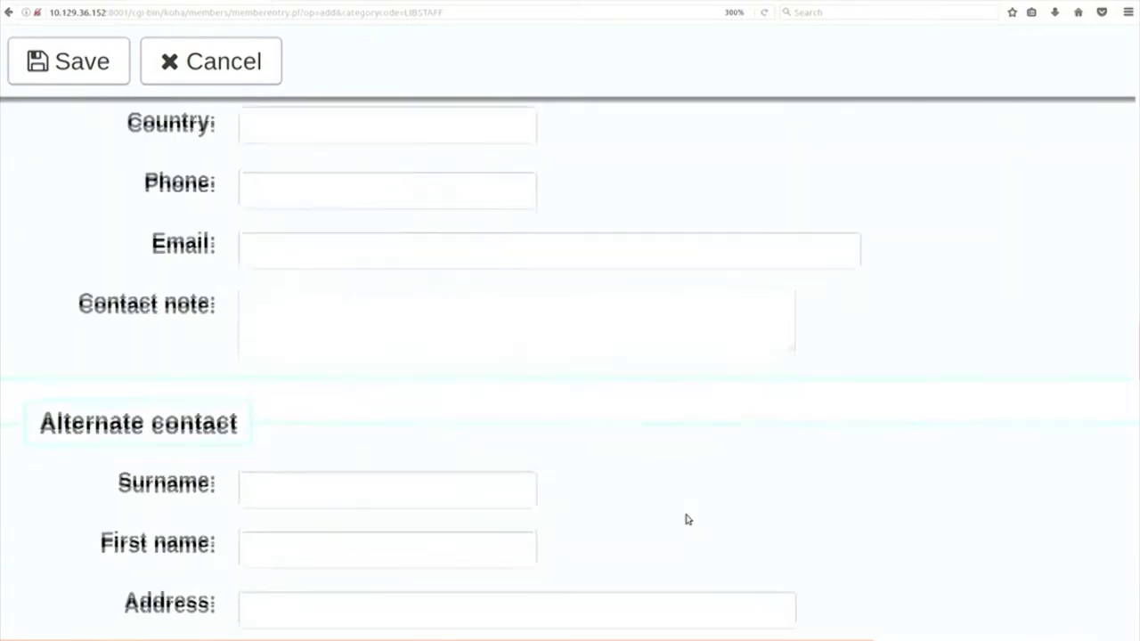
pyautogui.scroll(-3, 677, 516)
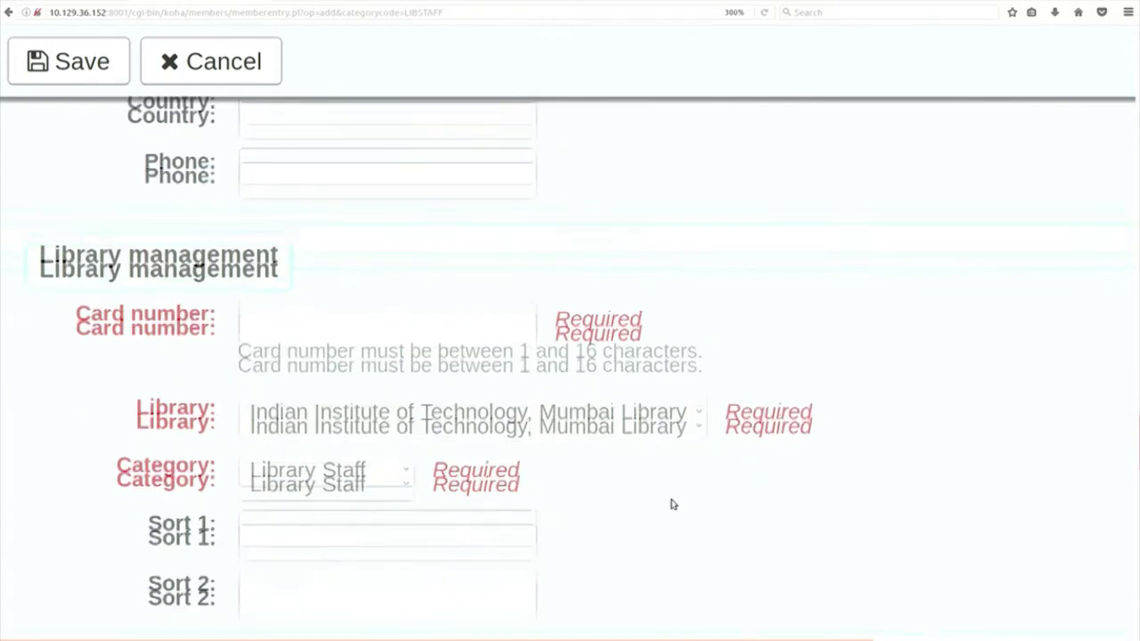
pyautogui.click(413, 159)
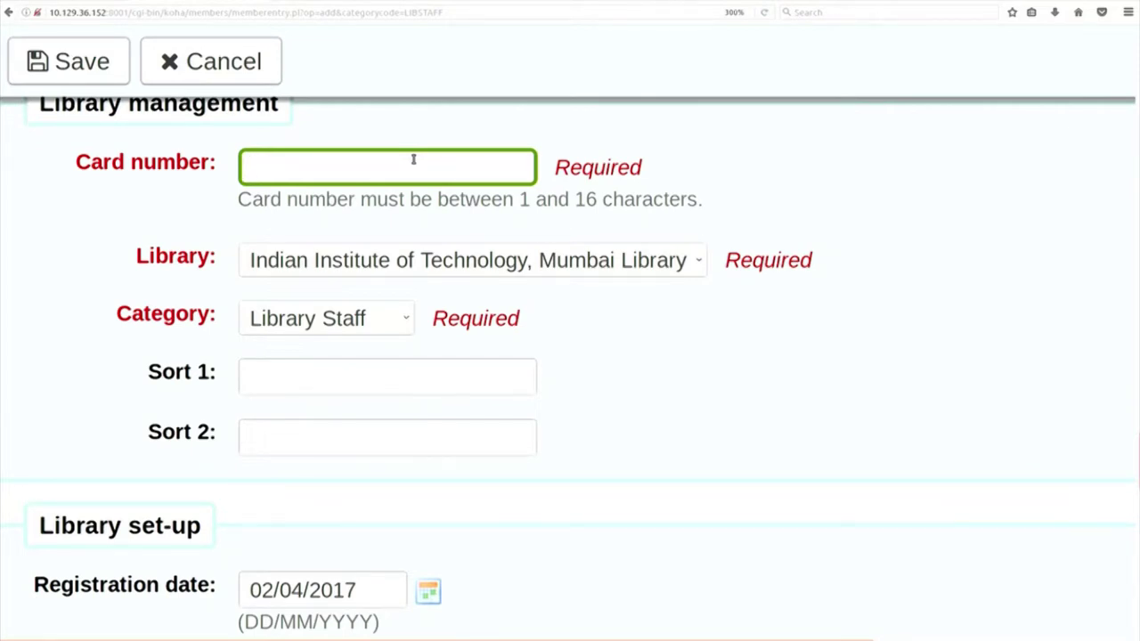
pyautogui.write('2469')
# Step: Enter the patron's login username, then type the password and confirm it
pyautogui.scroll(-5, 413, 160)
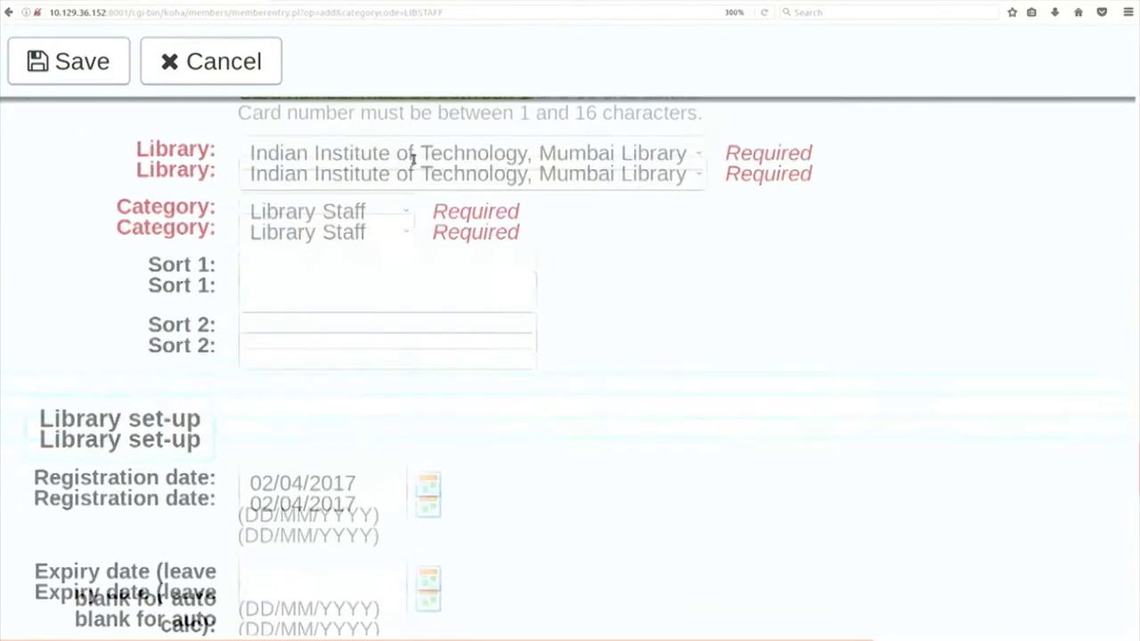
pyautogui.scroll(-6, 413, 163)
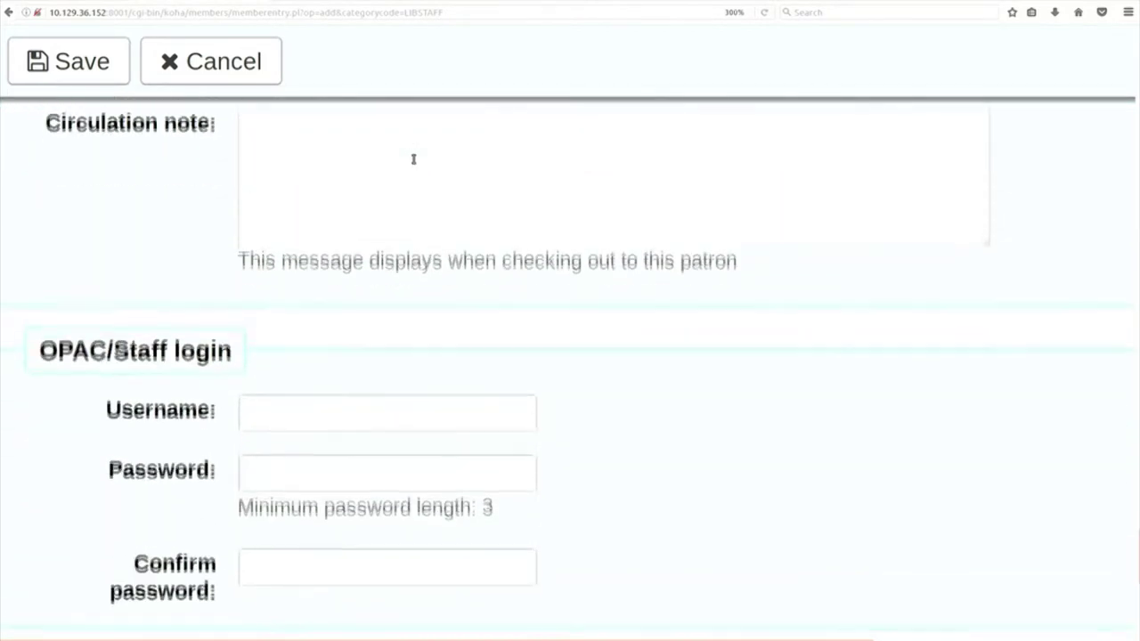
pyautogui.click(410, 315)
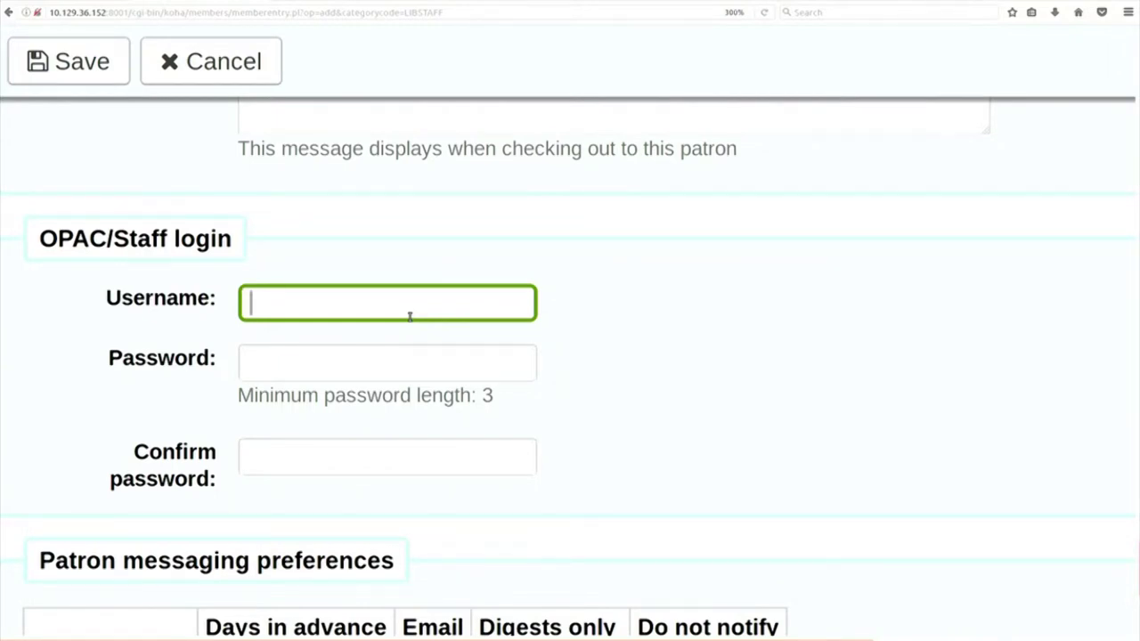
pyautogui.write('sunita')
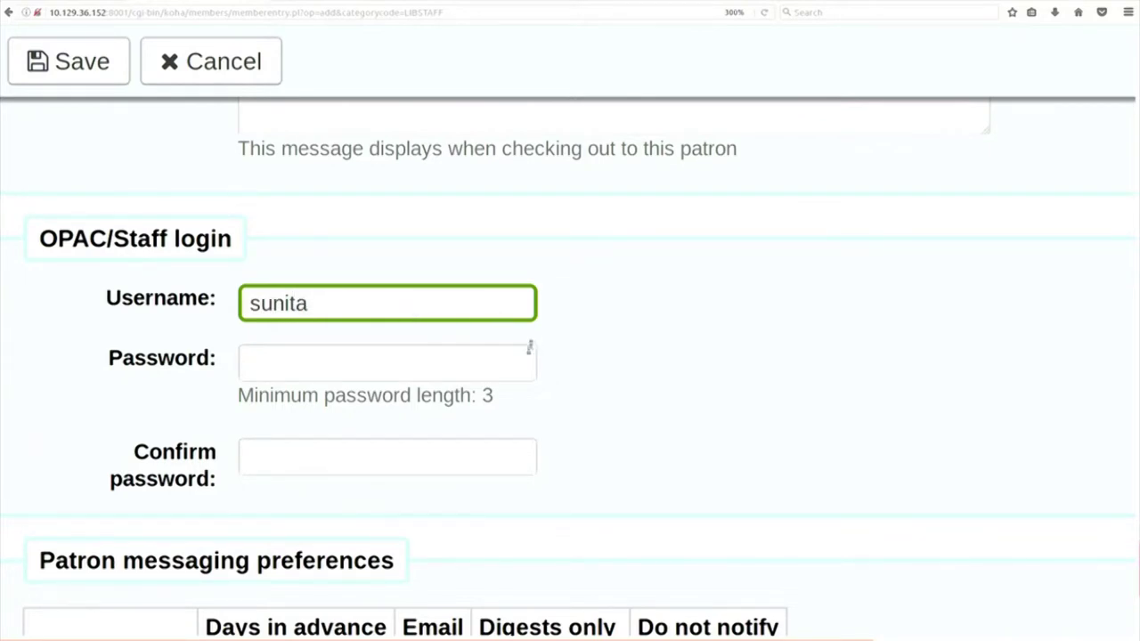
pyautogui.click(415, 366)
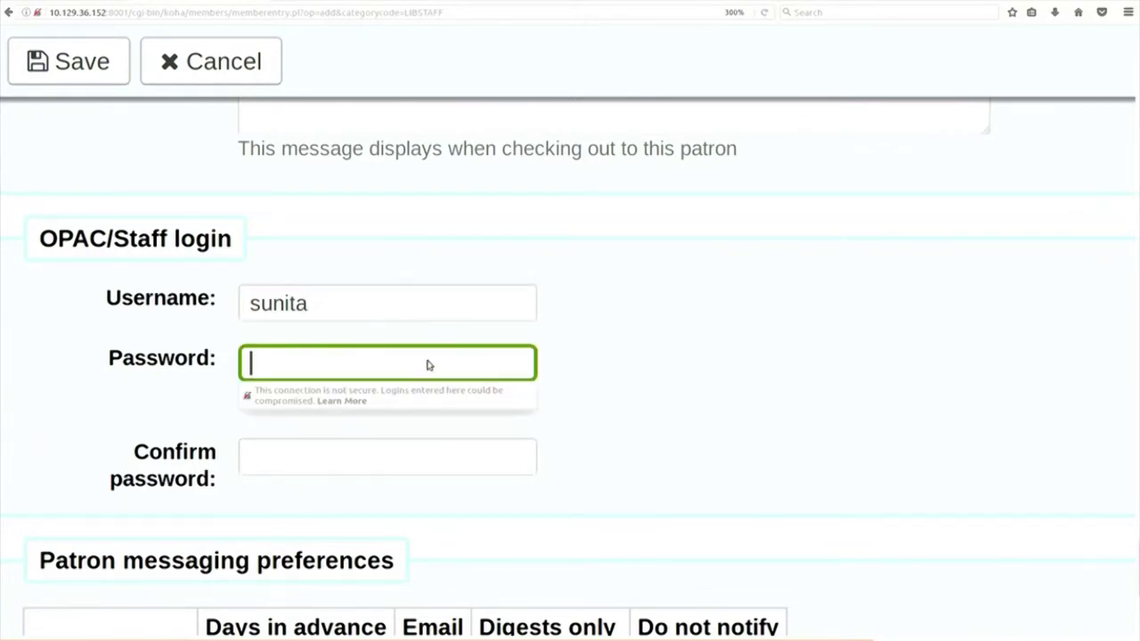
pyautogui.press('Tab')
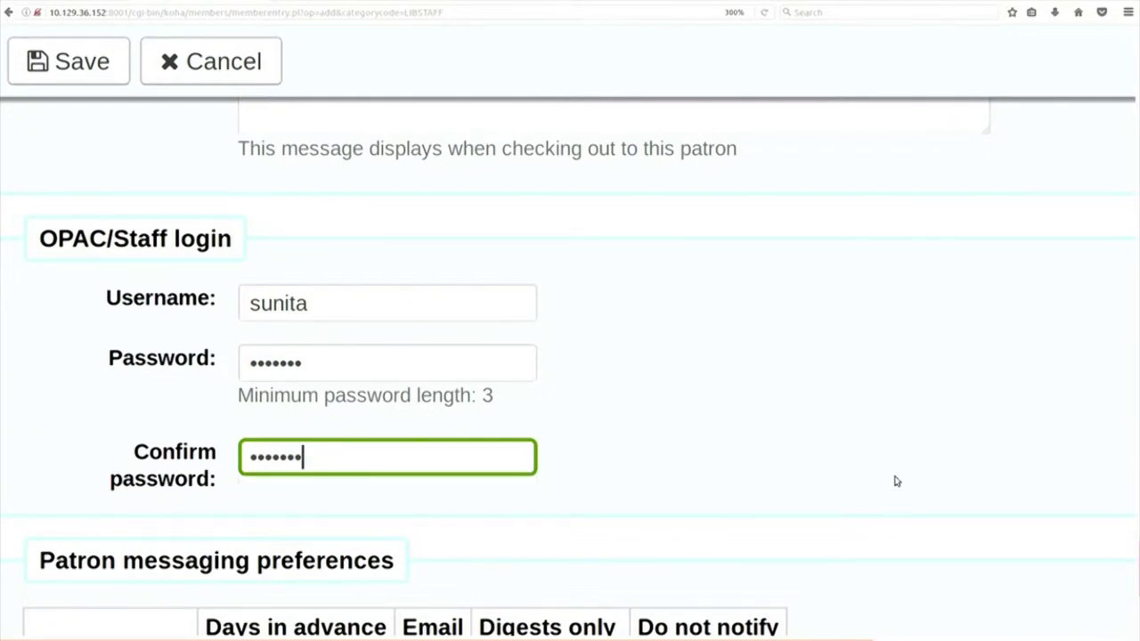
pyautogui.scroll(-2, 894, 478)
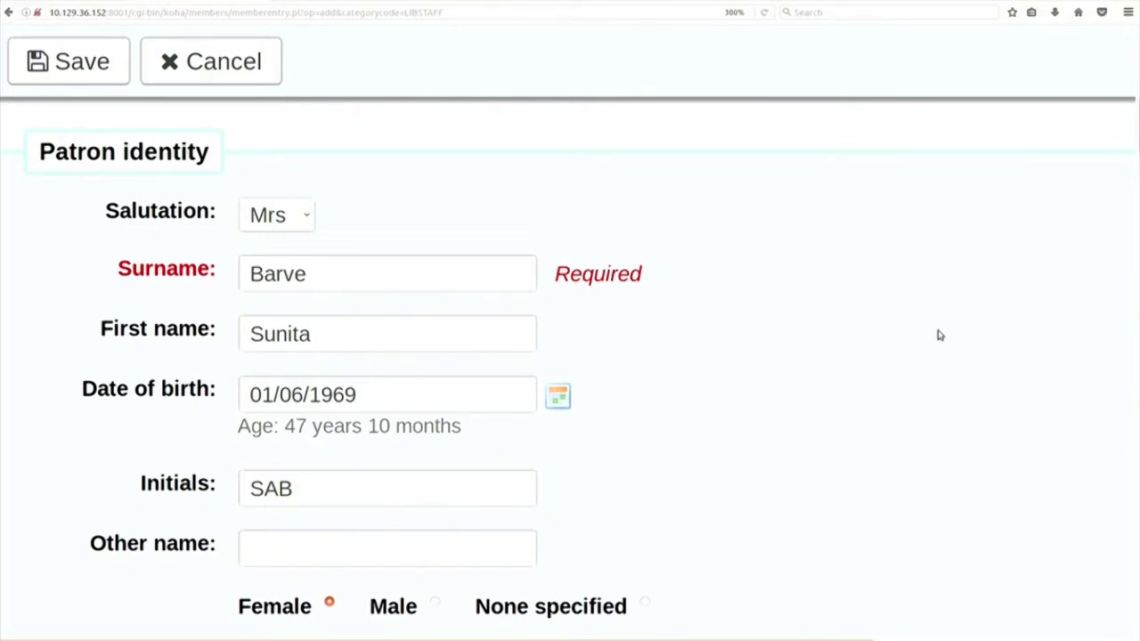
# Step: Scroll through the completed patron form and save the Library Staff record
pyautogui.scroll(-15, 939, 335)
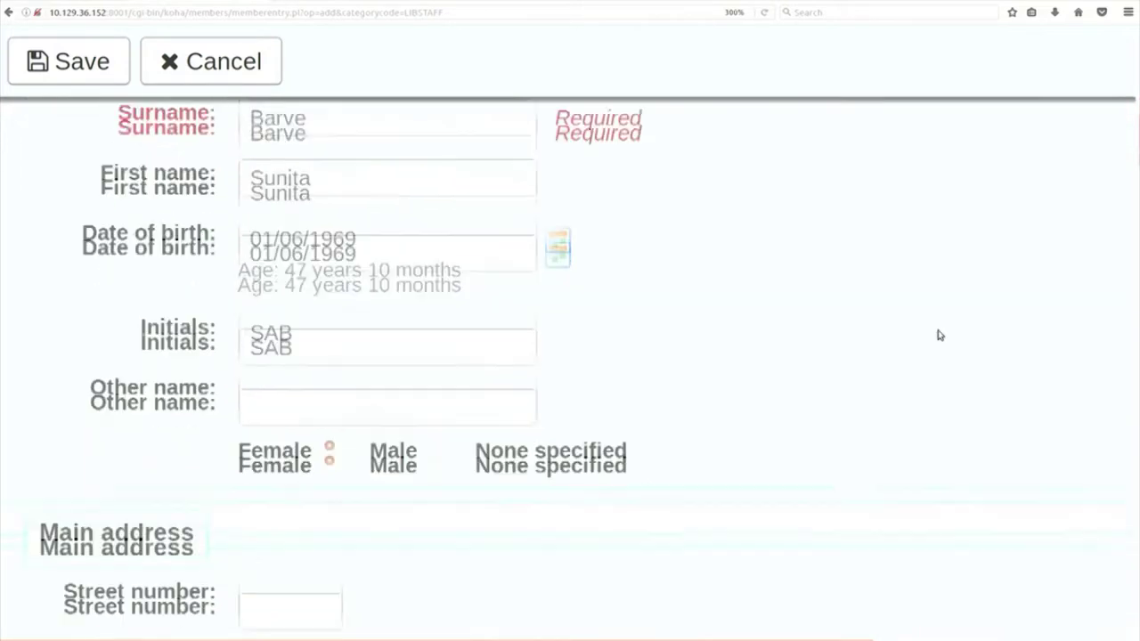
pyautogui.scroll(-2, 939, 335)
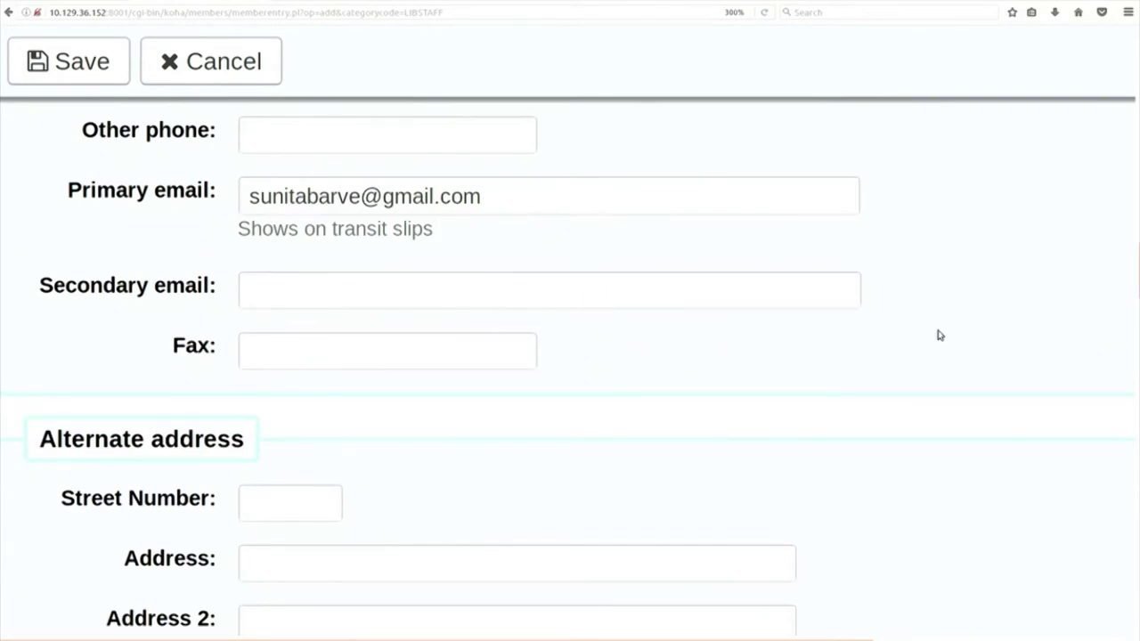
pyautogui.scroll(-20, 939, 335)
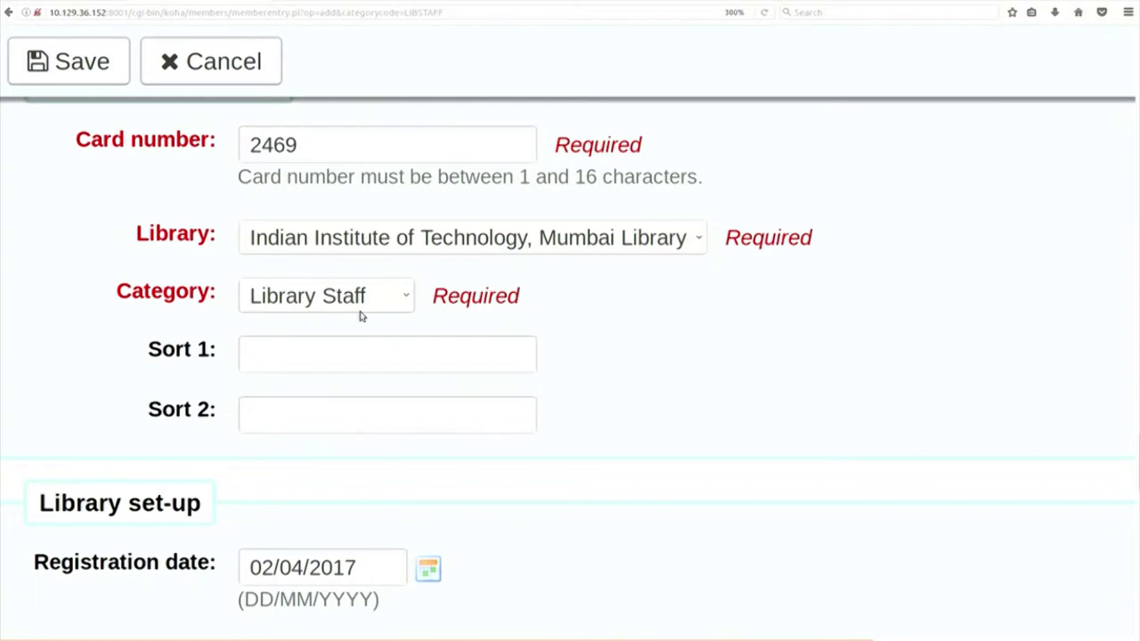
pyautogui.scroll(-10, 361, 315)
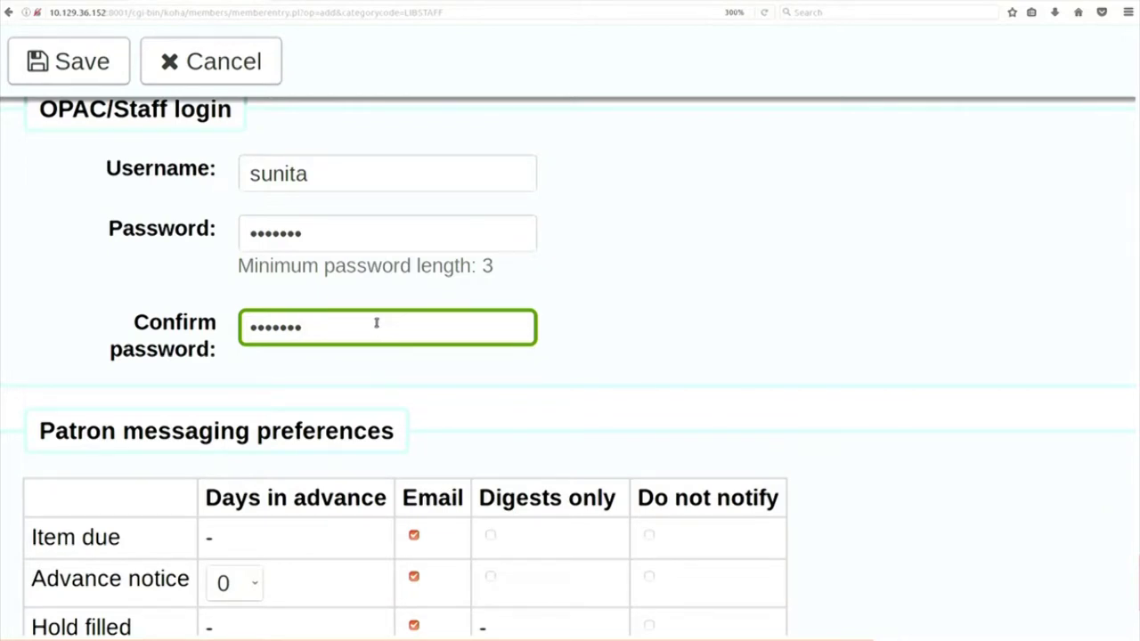
pyautogui.click(108, 64)
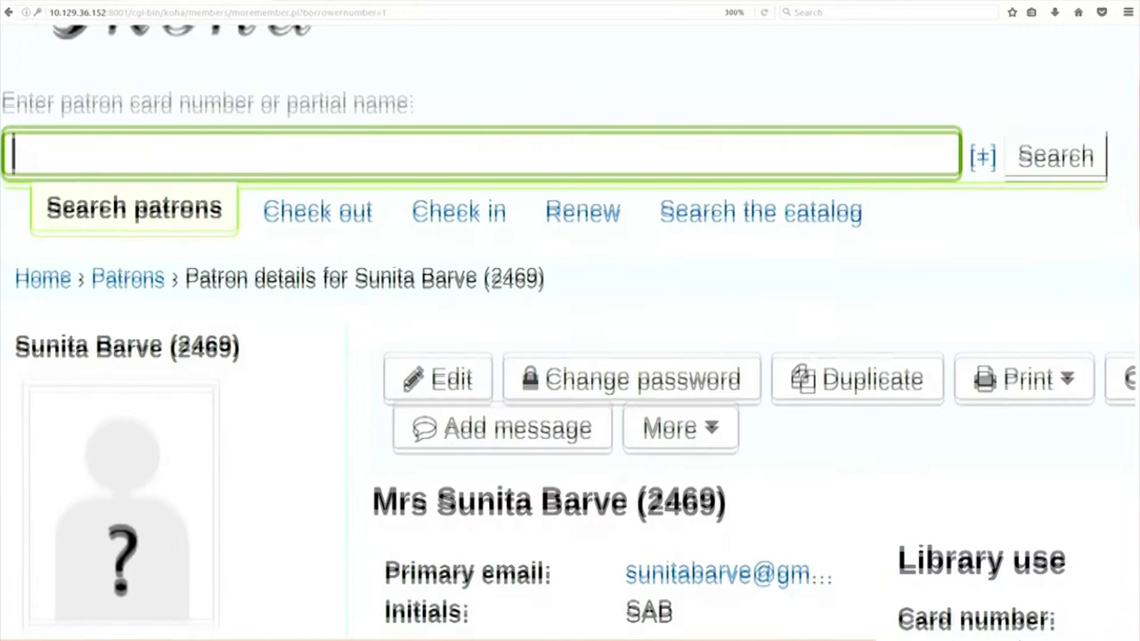
# Step: Review the saved patron's details page, then open the More actions dropdown
pyautogui.scroll(-5, 571, 330)
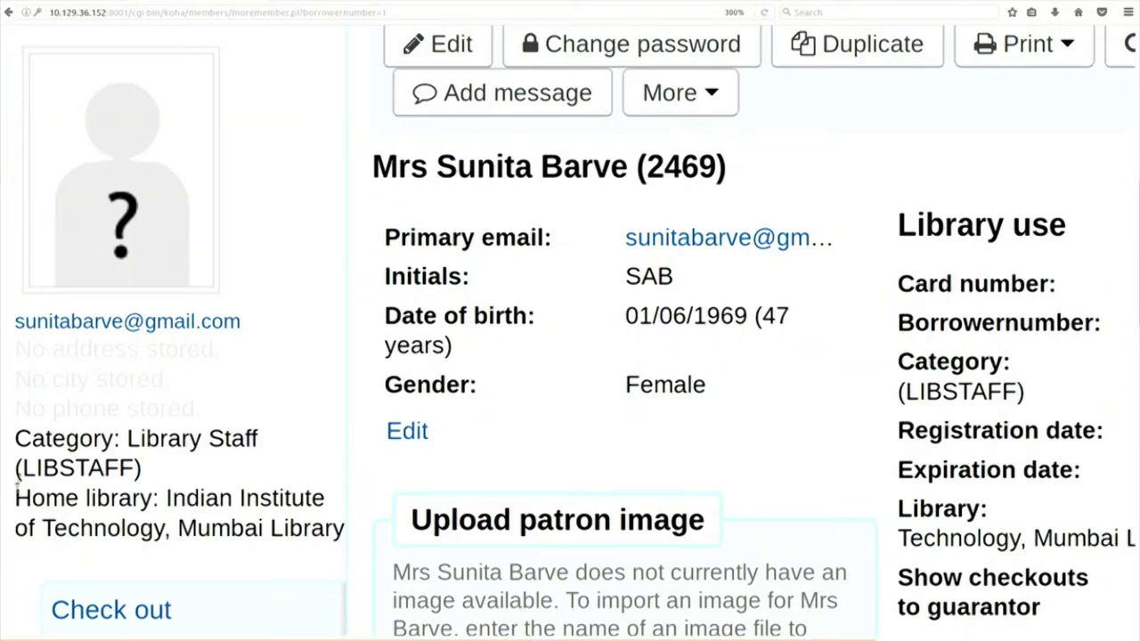
pyautogui.scroll(5, 176, 407)
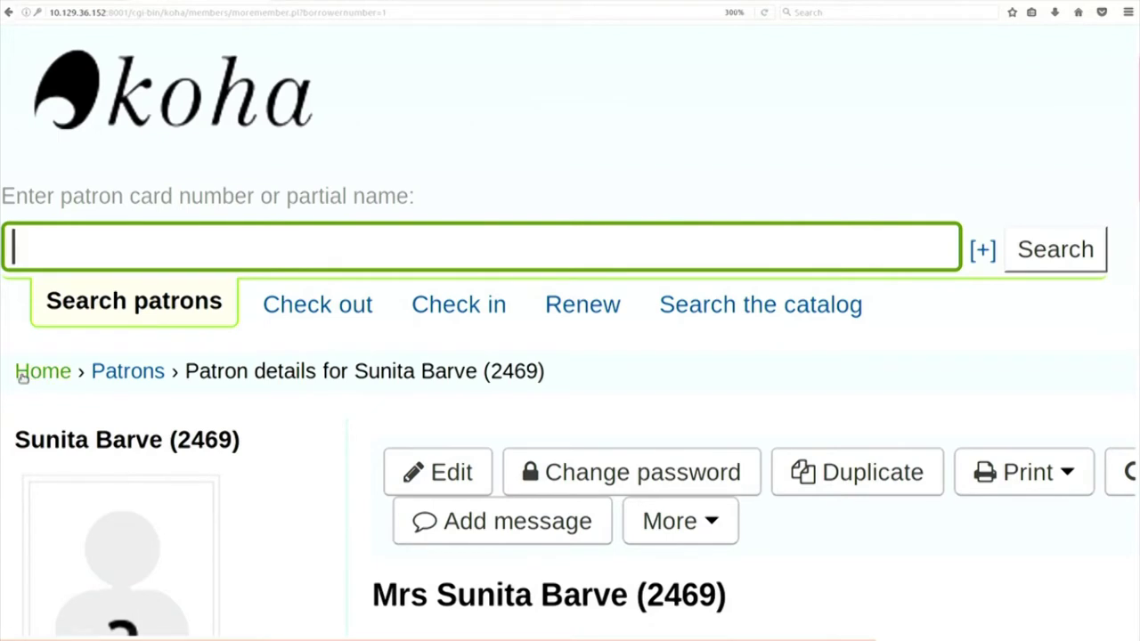
pyautogui.scroll(-3, 699, 265)
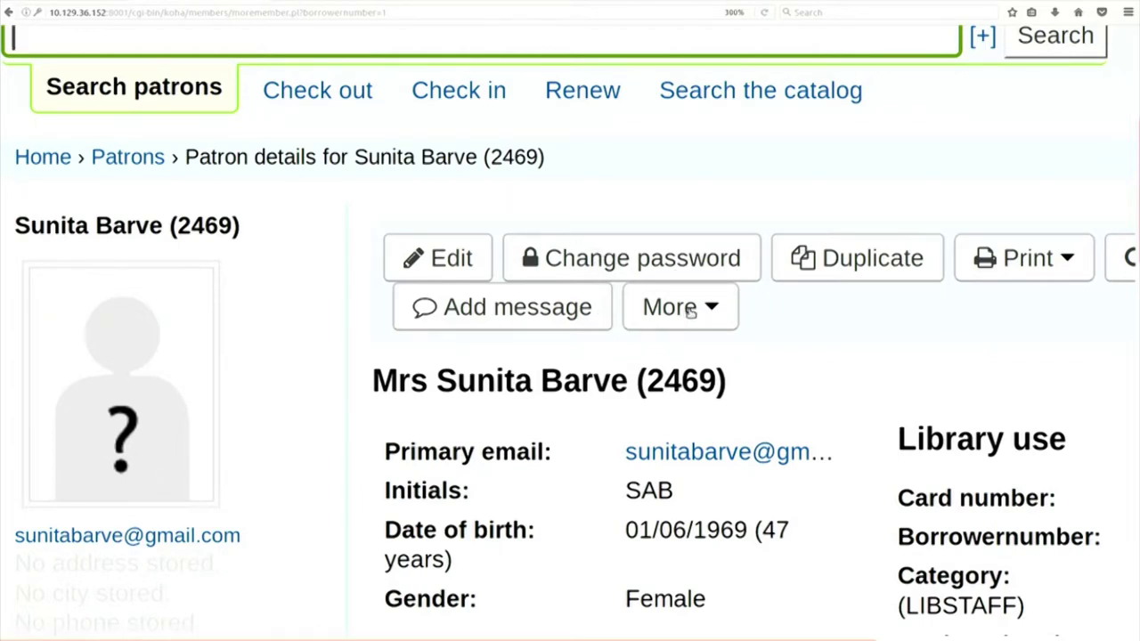
pyautogui.click(691, 312)
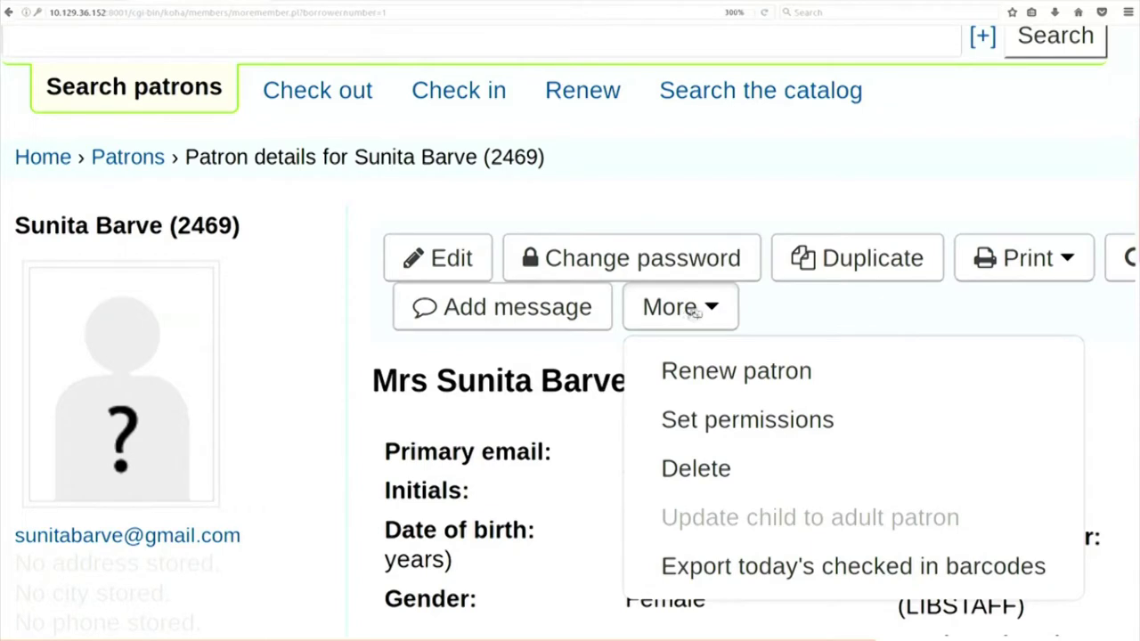
# Step: Tick superlibrarian on the patron's Set permissions page and save the permissions
pyautogui.click(748, 426)
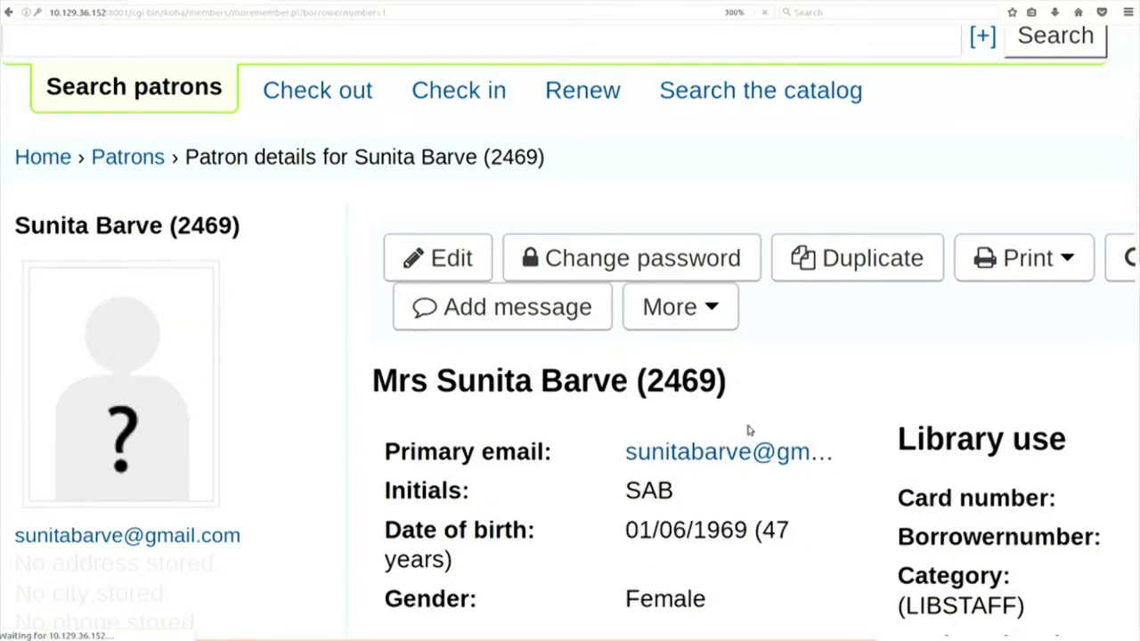
pyautogui.scroll(-2, 751, 428)
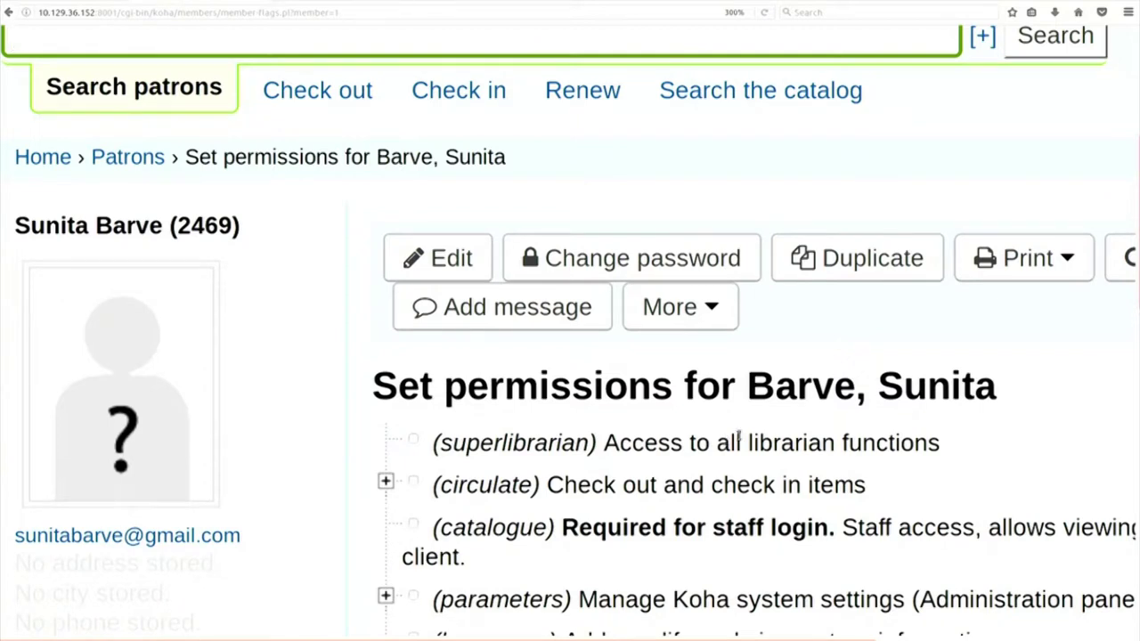
pyautogui.scroll(-3, 738, 436)
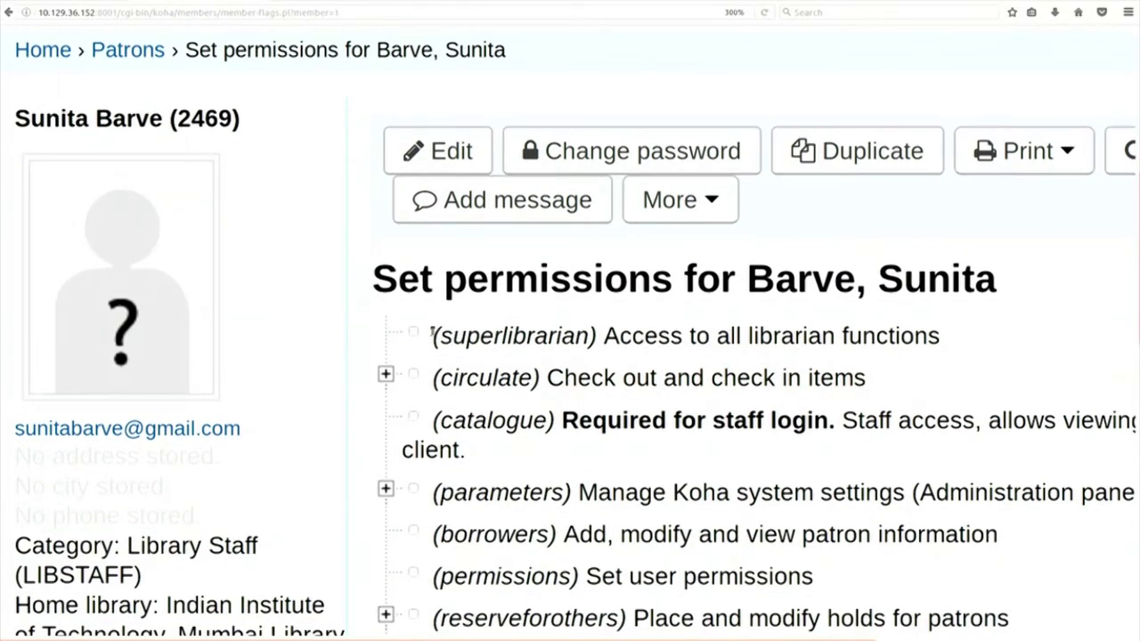
pyautogui.click(414, 333)
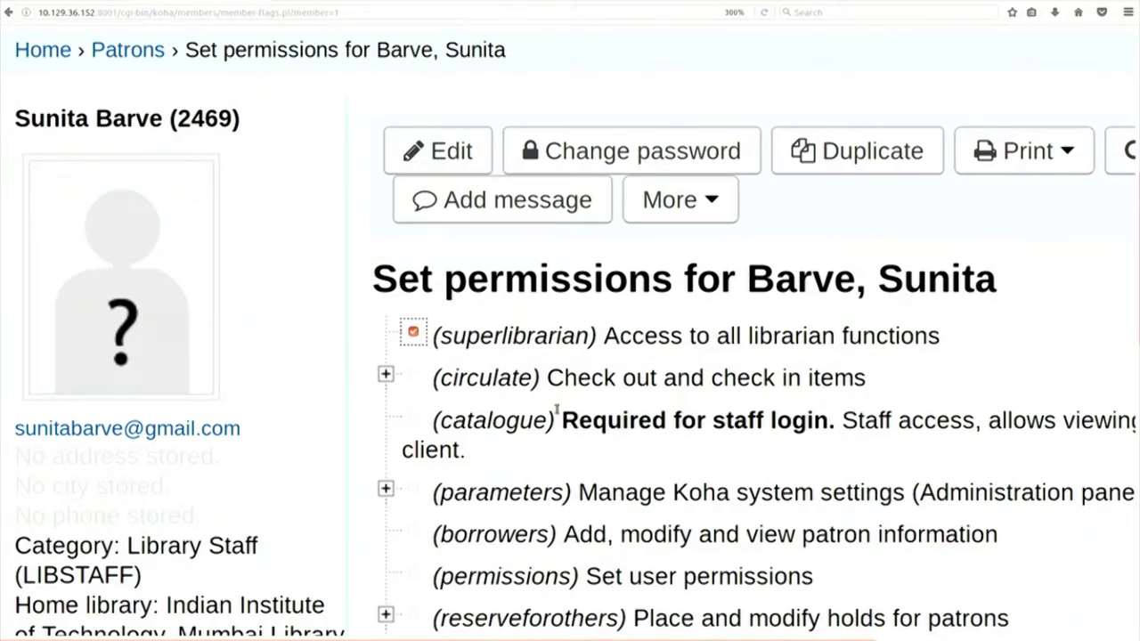
pyautogui.scroll(-10, 496, 553)
pyautogui.click(392, 340)
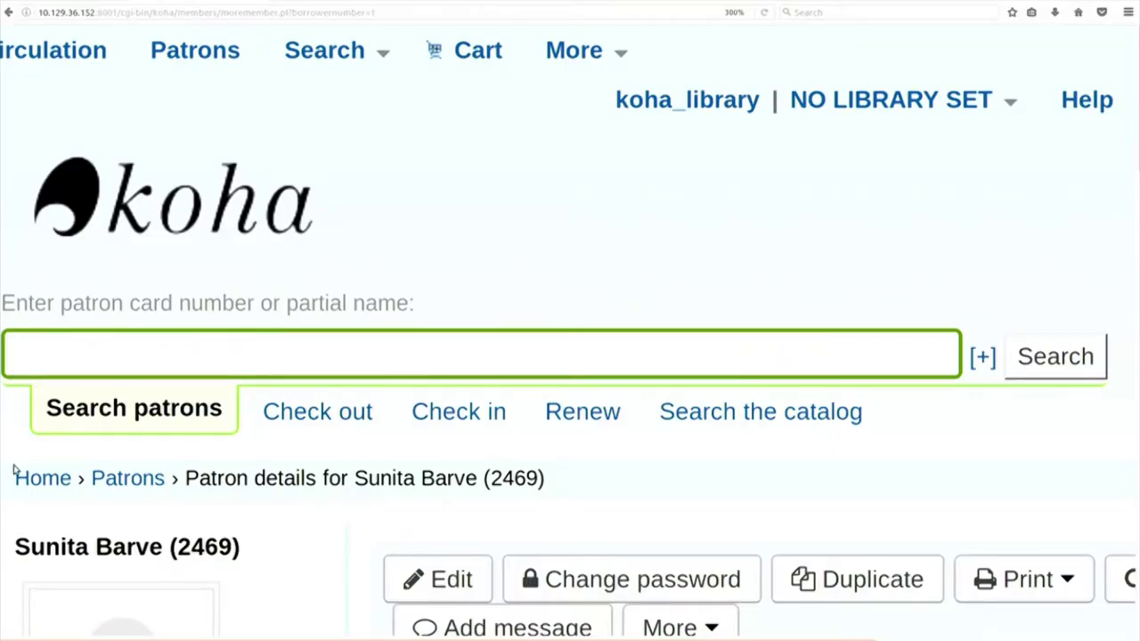
# Step: Go back to the Koha staff home page via the Home breadcrumb
pyautogui.click(36, 482)
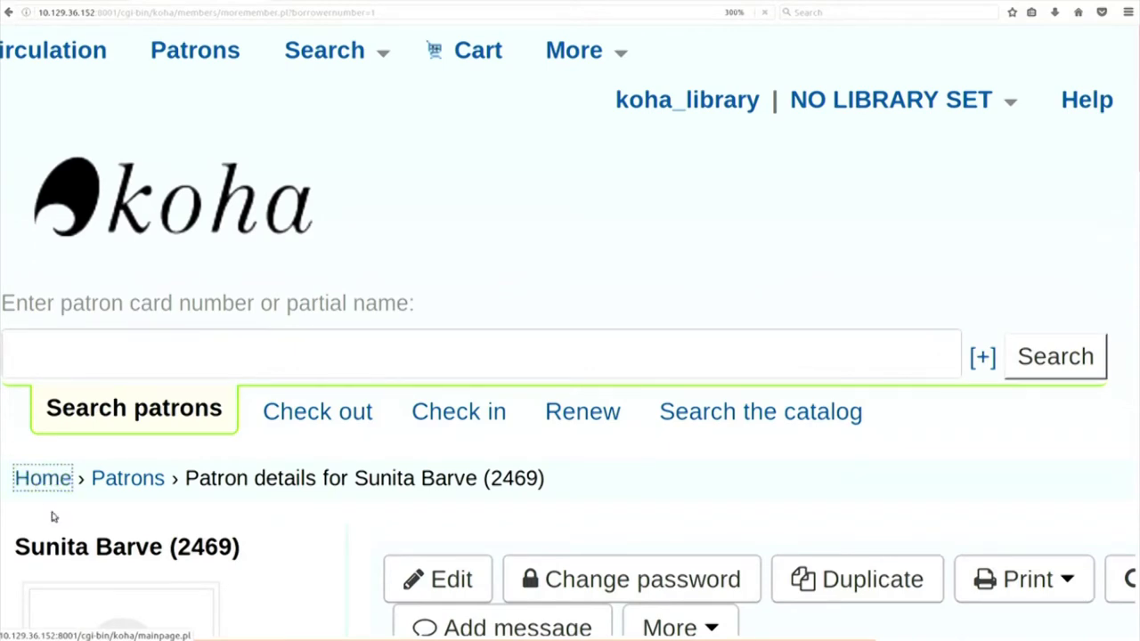
pyautogui.scroll(-3, 855, 438)
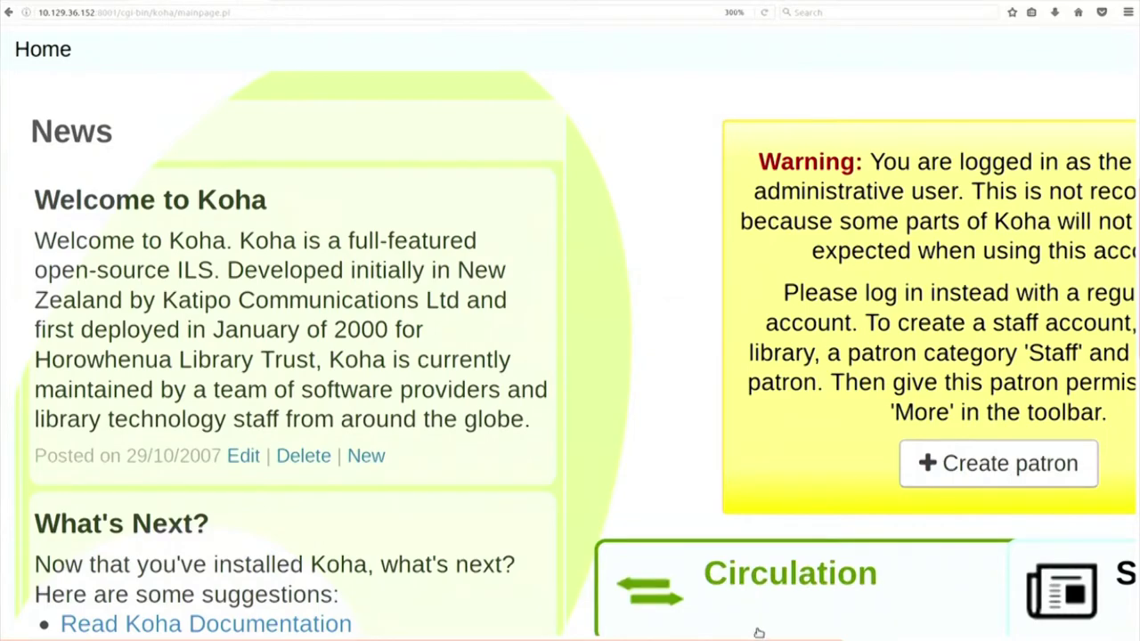
pyautogui.hscroll(2, 756, 632)
pyautogui.hscroll(-3, 802, 59)
pyautogui.scroll(5, 890, 92)
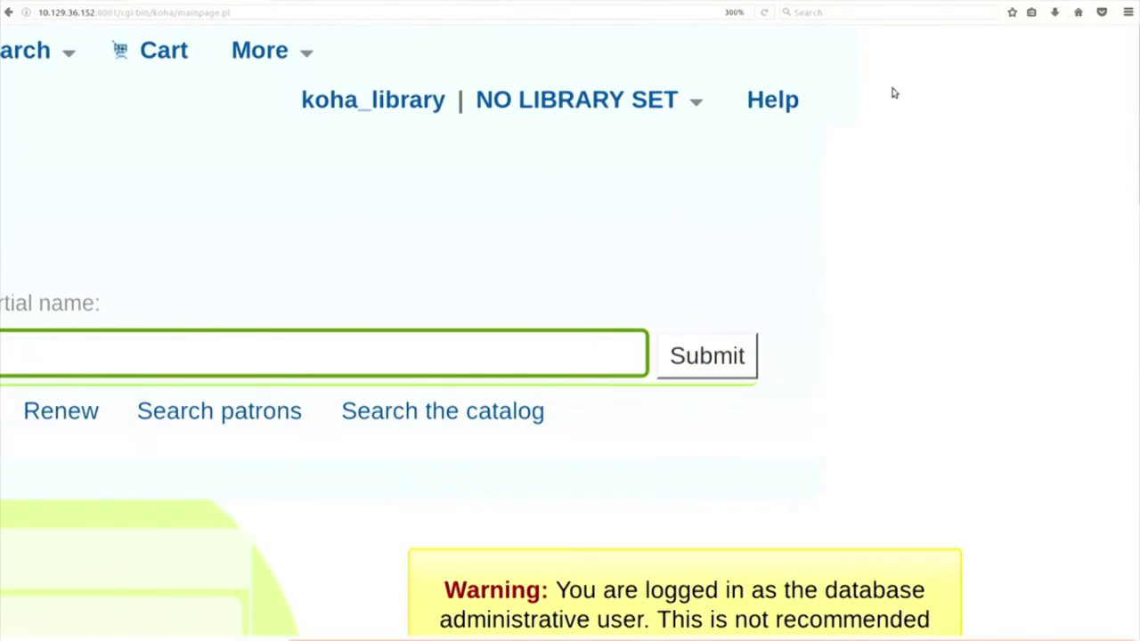
# Step: Log out of the administrative account from the NO LIBRARY SET account menu
pyautogui.click(695, 107)
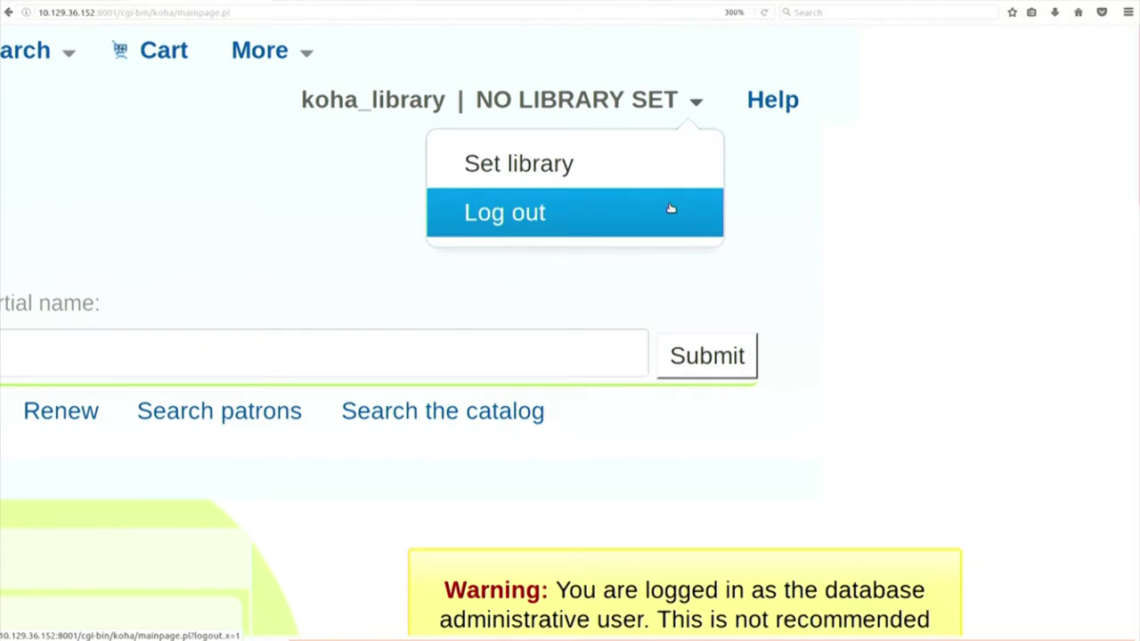
pyautogui.click(939, 272)
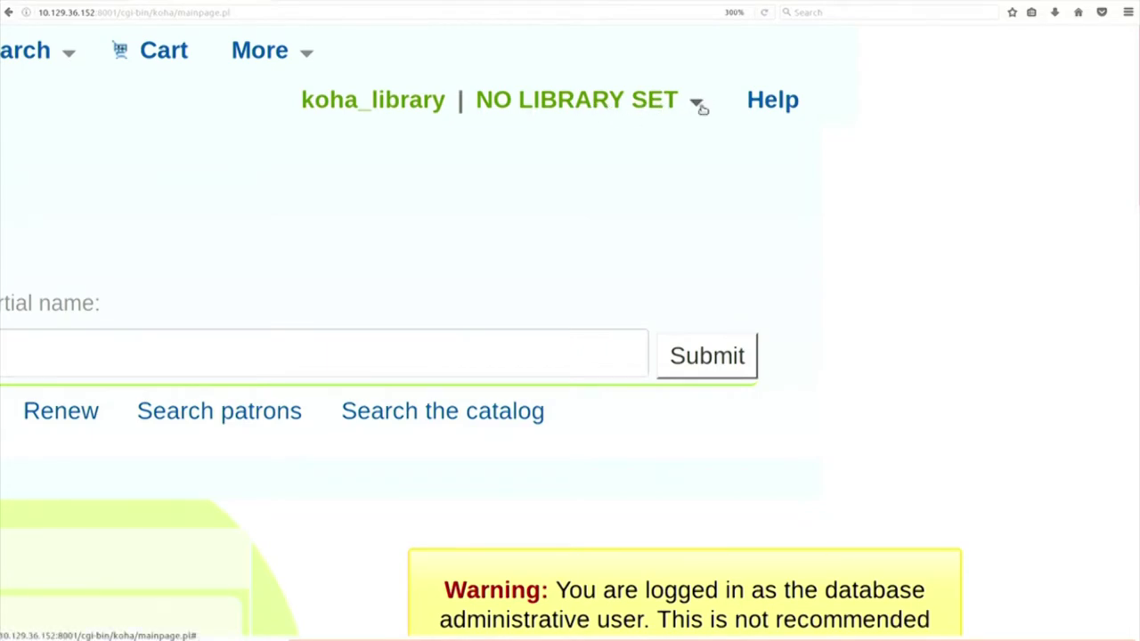
pyautogui.click(695, 105)
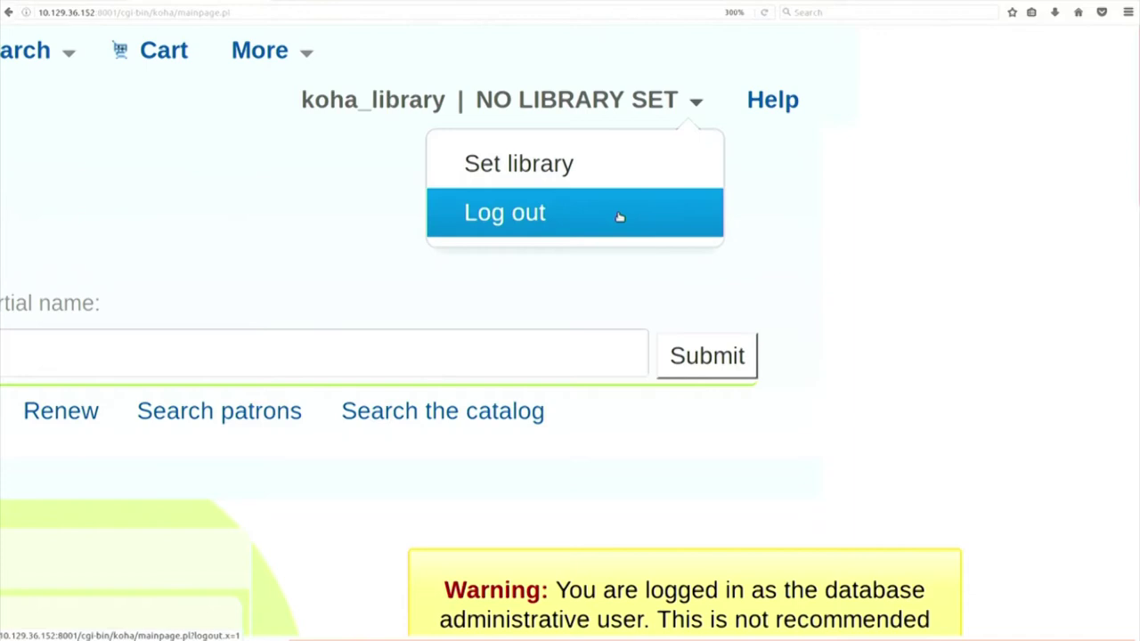
pyautogui.click(619, 218)
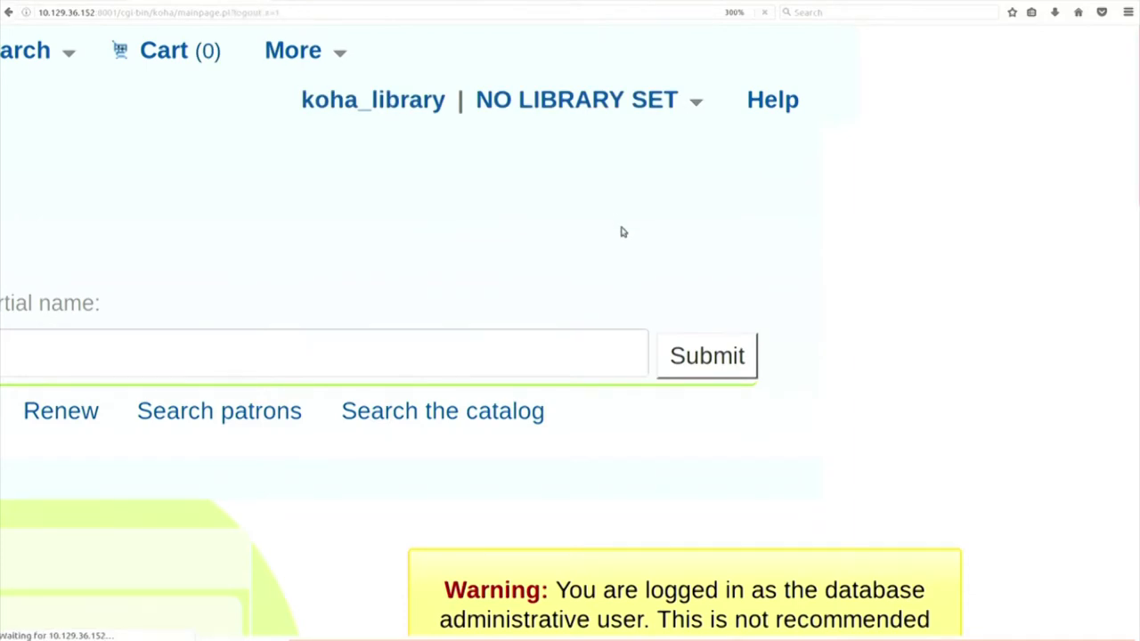
pyautogui.scroll(-1, 625, 233)
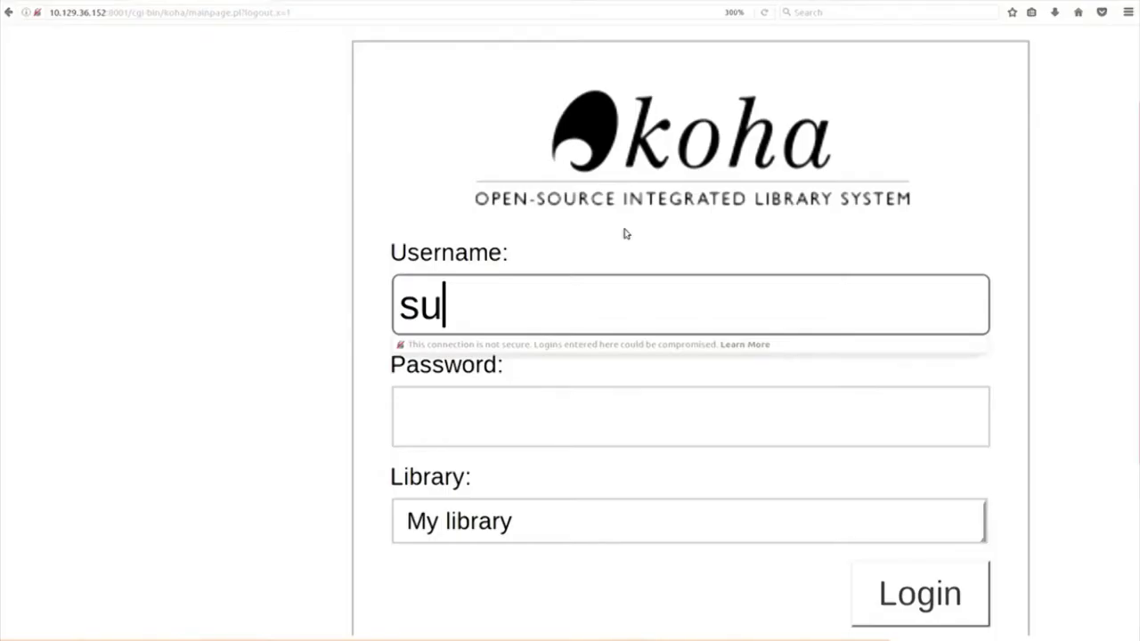
# Step: Log in with the new staff user's username and password, declining Firefox's save-login prompt
pyautogui.write('nita')
pyautogui.press('Tab')
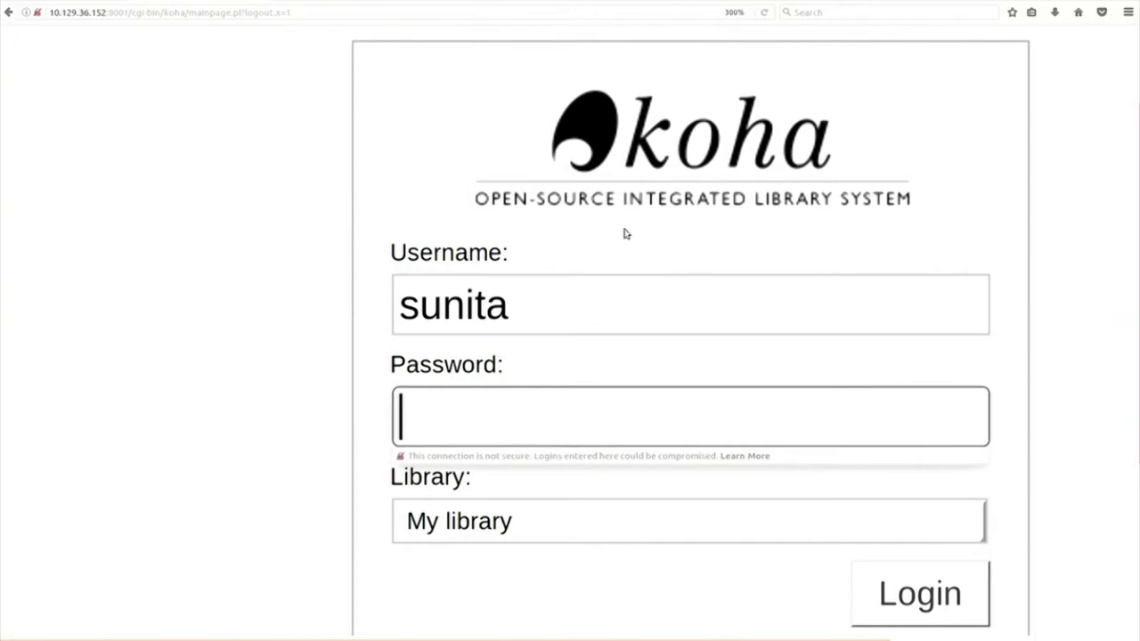
pyautogui.write('•••••••')
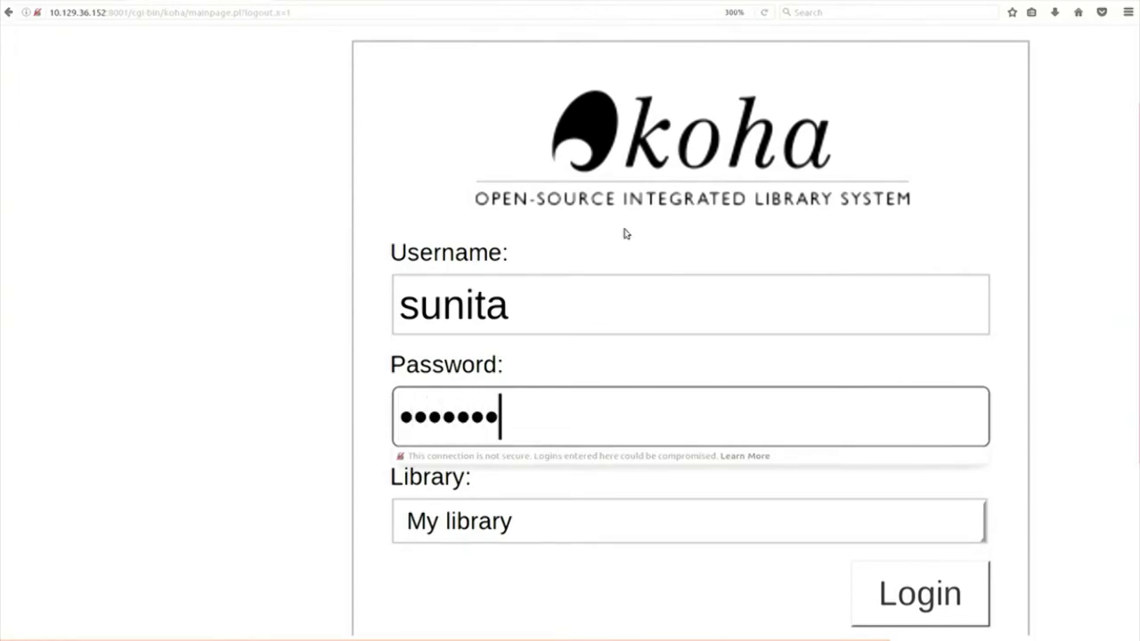
pyautogui.click(902, 621)
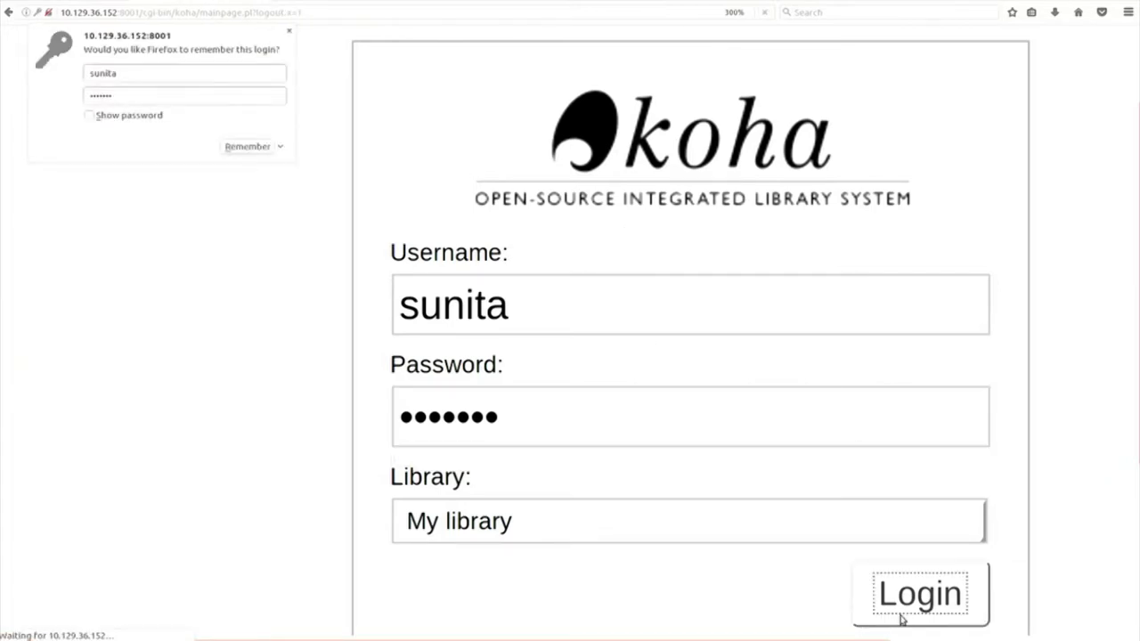
pyautogui.click(289, 33)
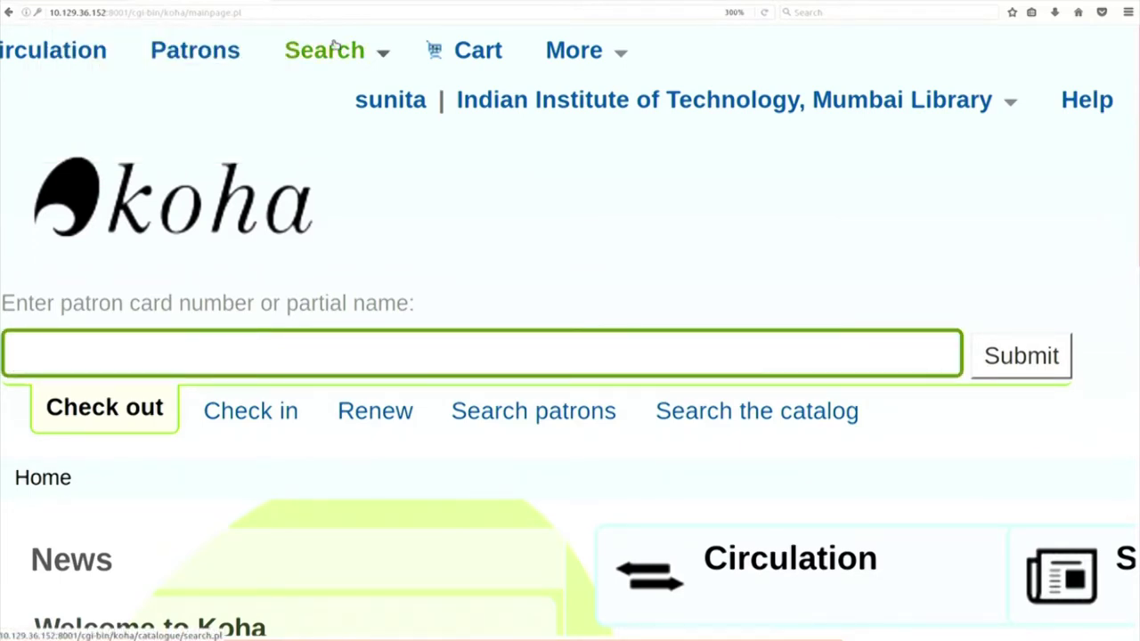
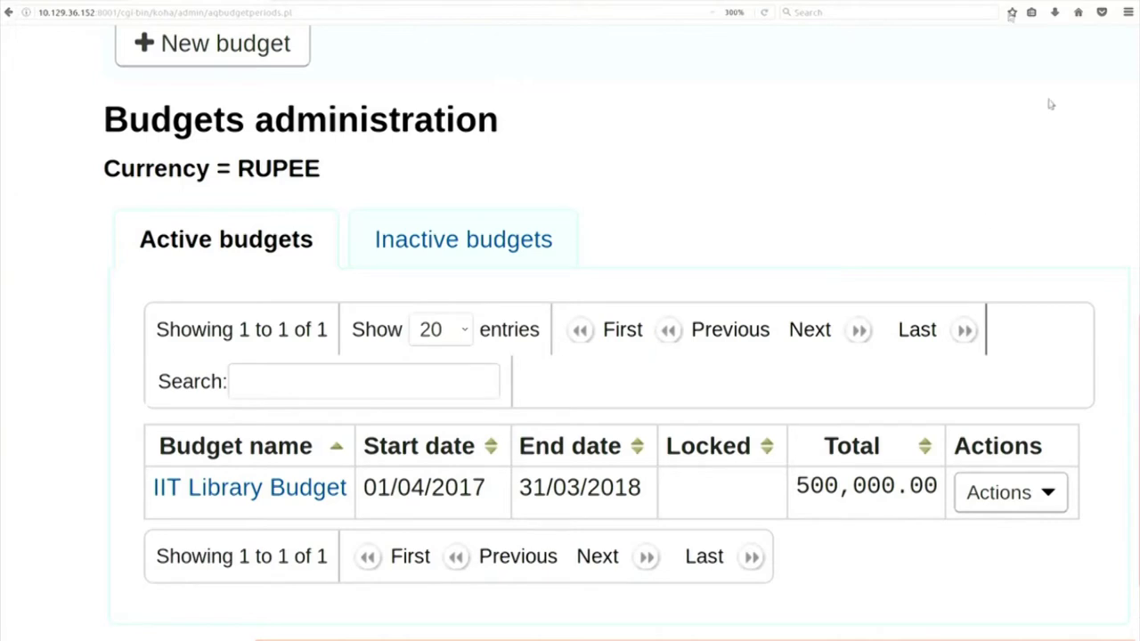
# Step: Choose Add fund from the IIT Library Budget's Actions list
pyautogui.scroll(-2, 1014, 424)
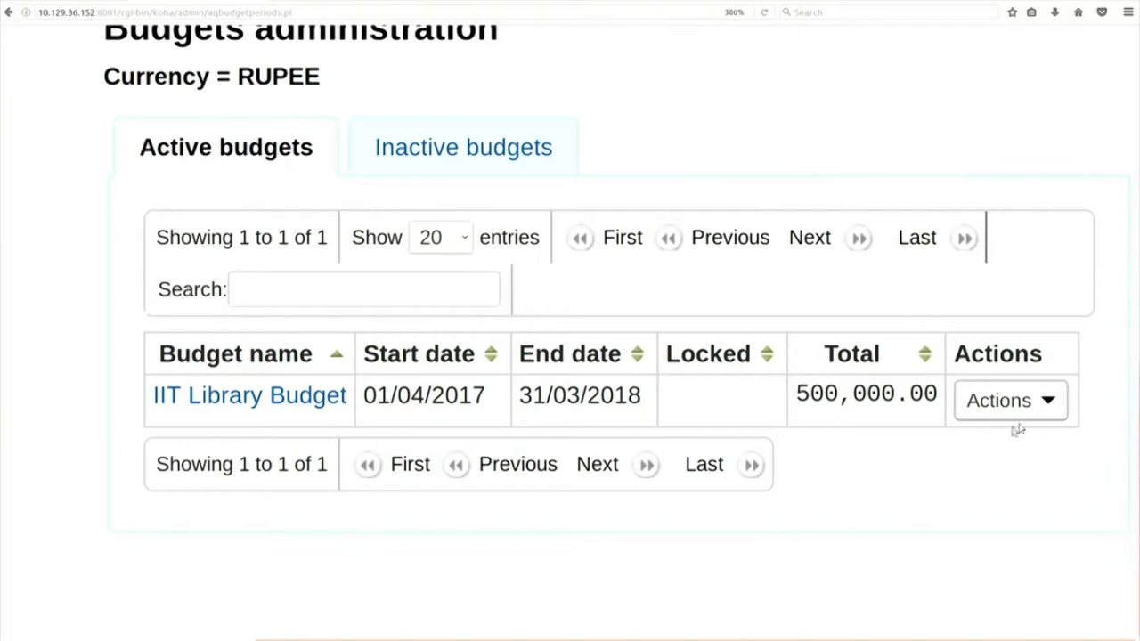
pyautogui.click(1048, 405)
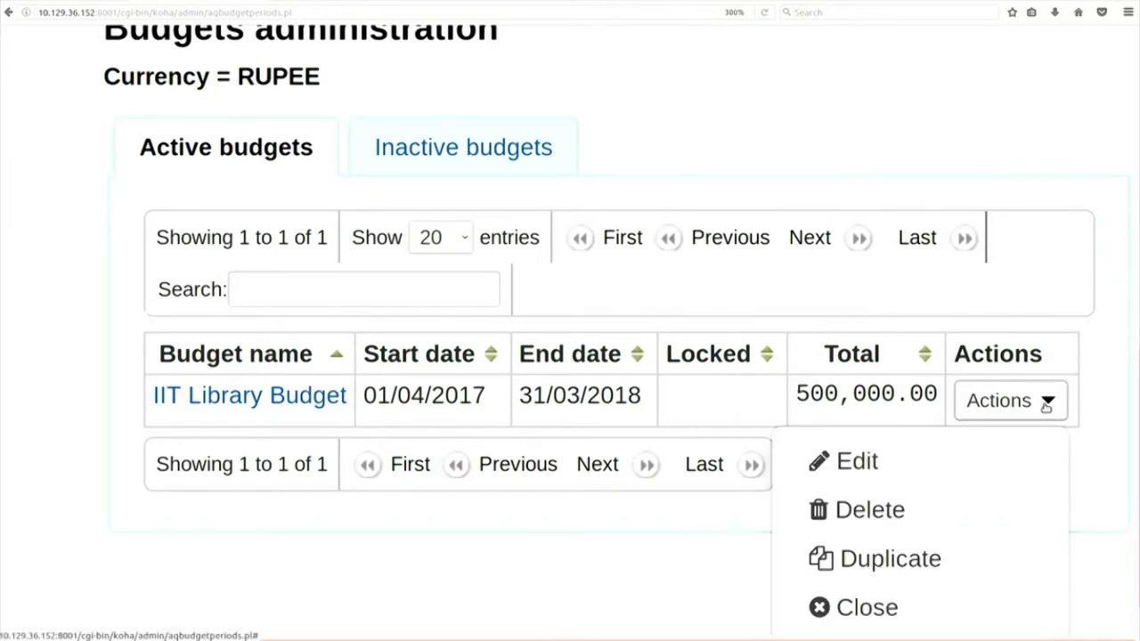
pyautogui.scroll(-1, 1044, 418)
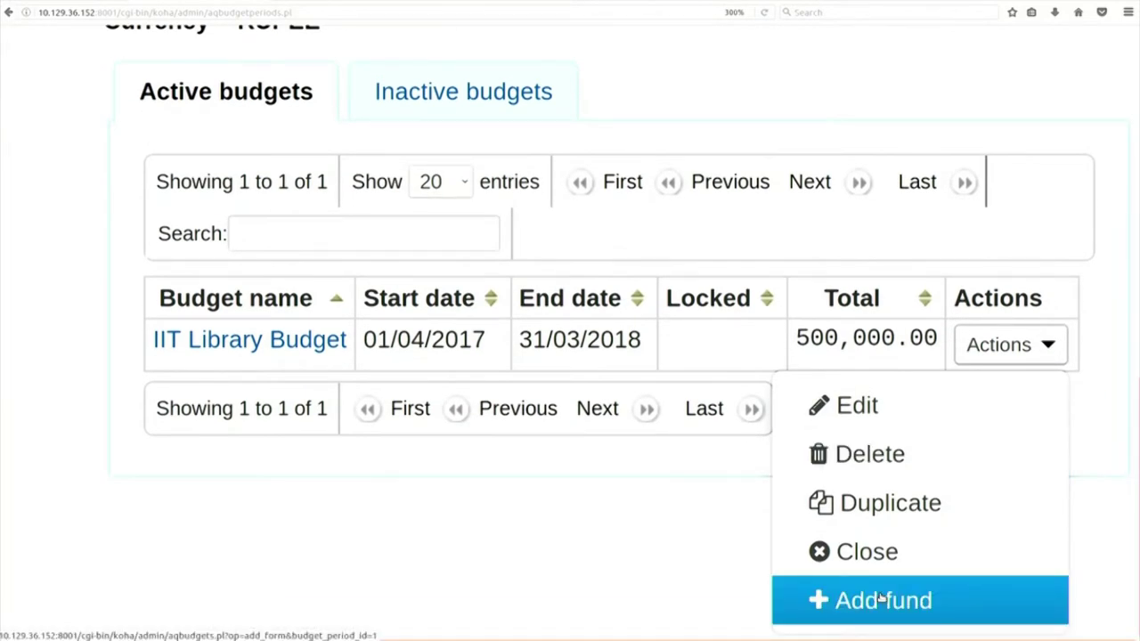
pyautogui.click(654, 509)
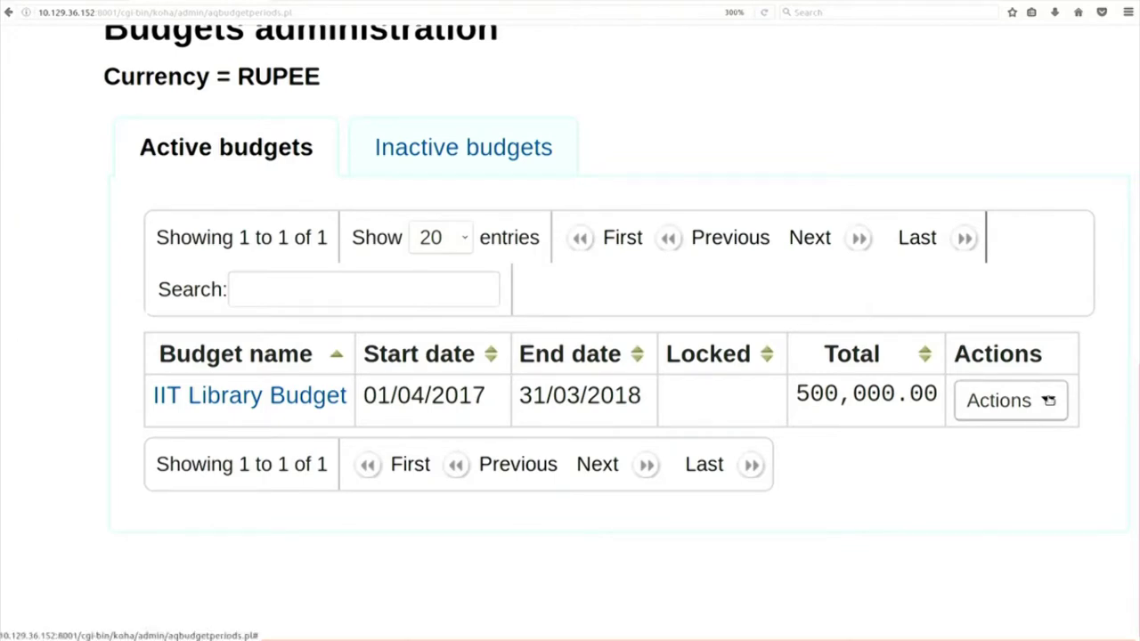
pyautogui.click(1050, 401)
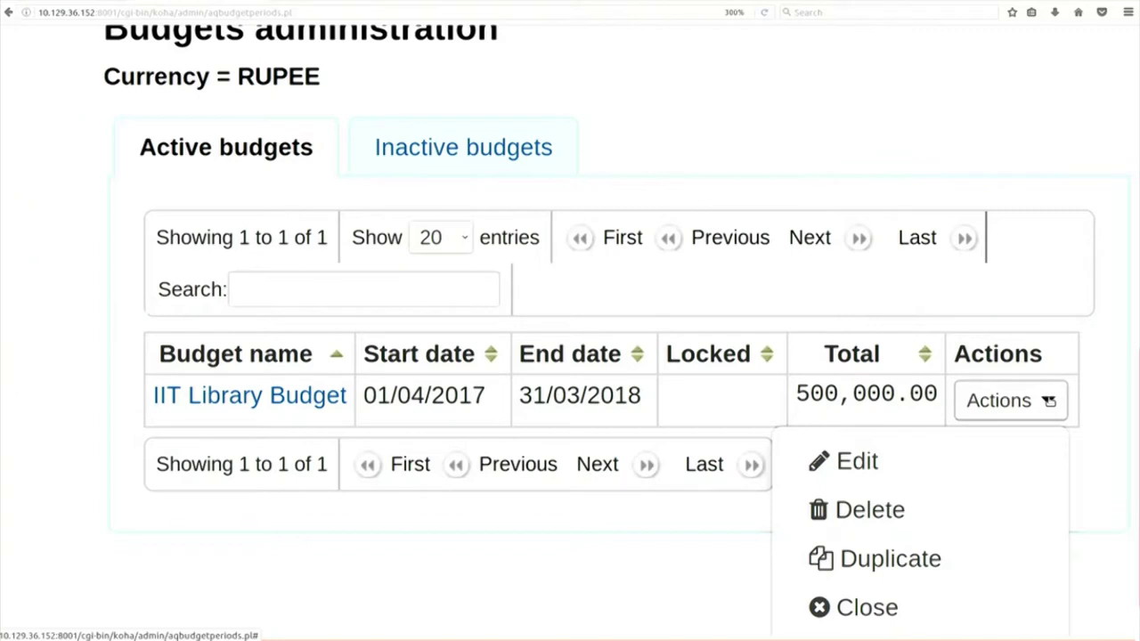
pyautogui.scroll(-1, 1030, 551)
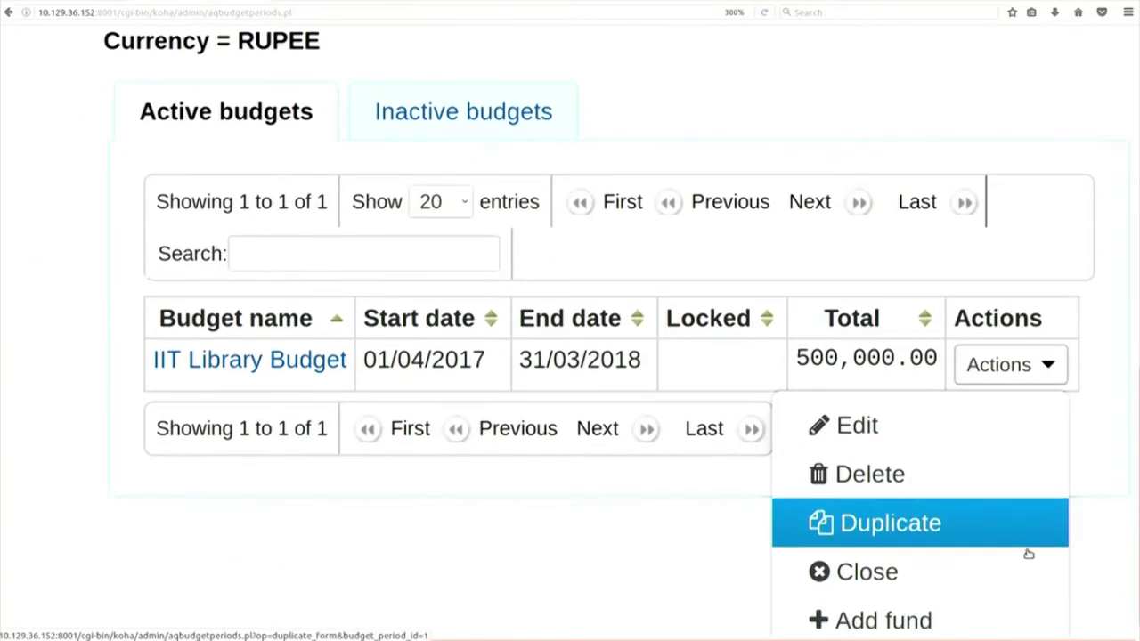
pyautogui.click(976, 596)
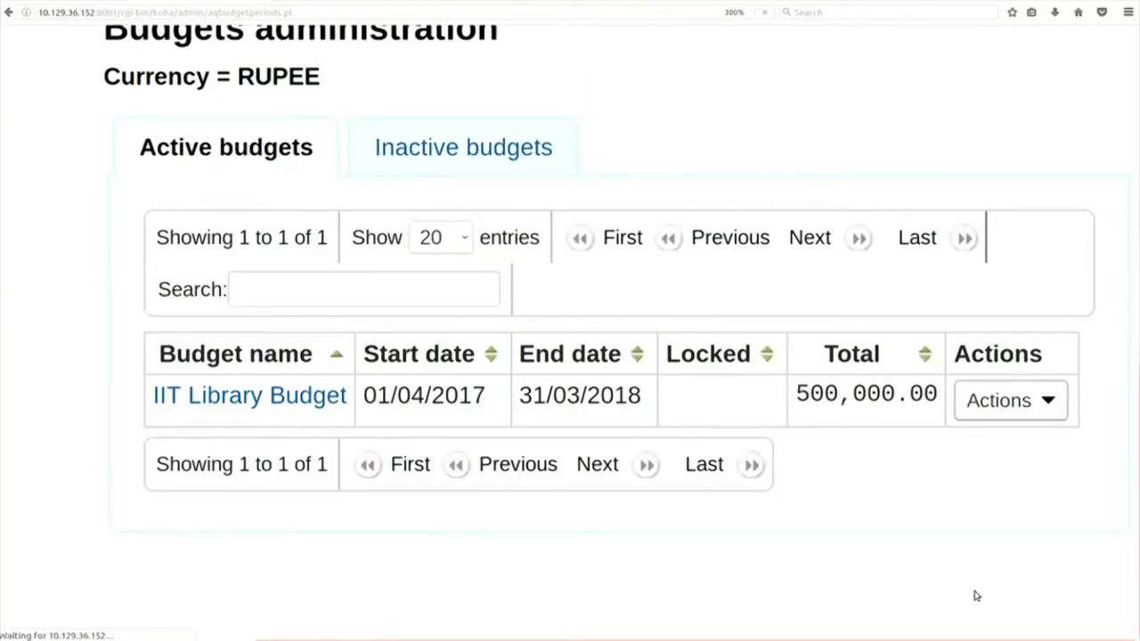
# Step: Enter fund code BK (uppercase) and fund name Books
pyautogui.scroll(-5, 771, 445)
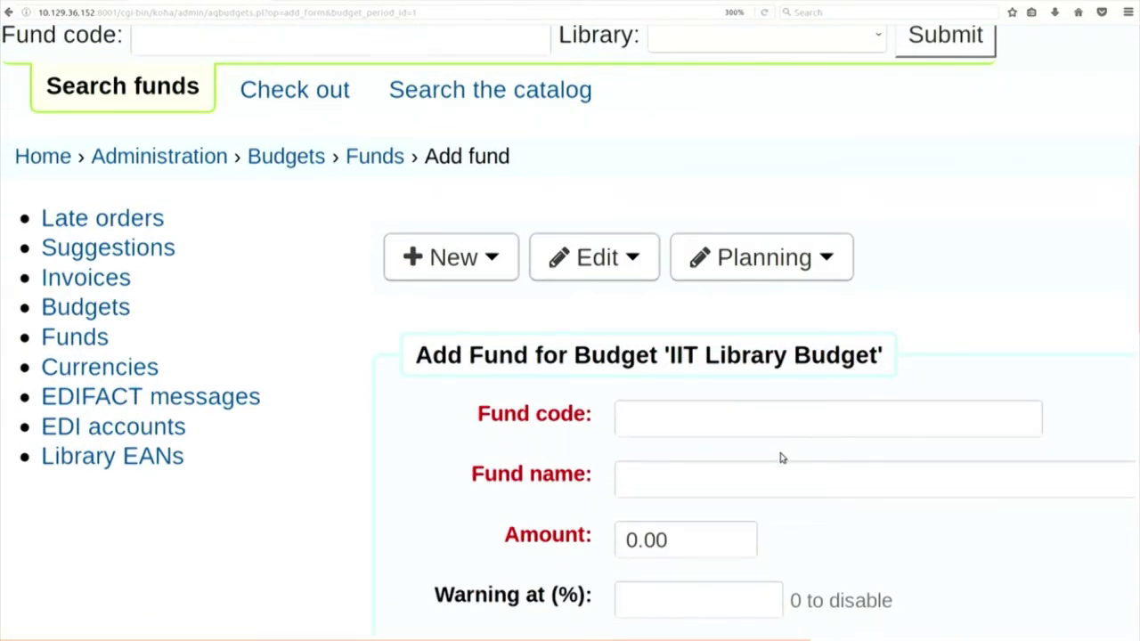
pyautogui.click(697, 418)
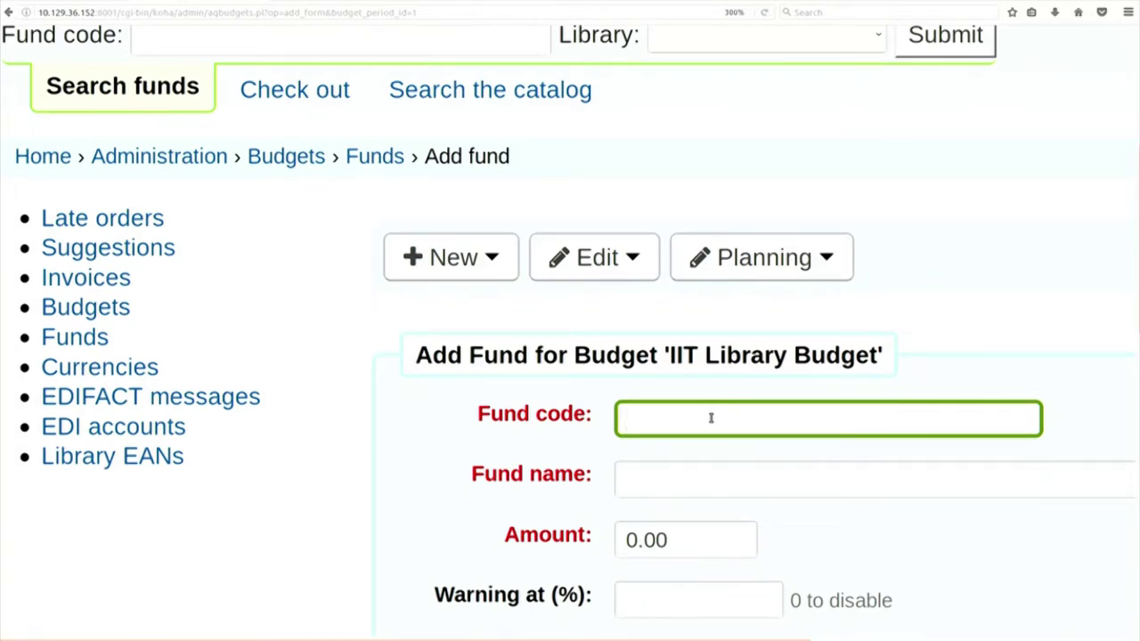
pyautogui.write('bK')
pyautogui.press('Tab')
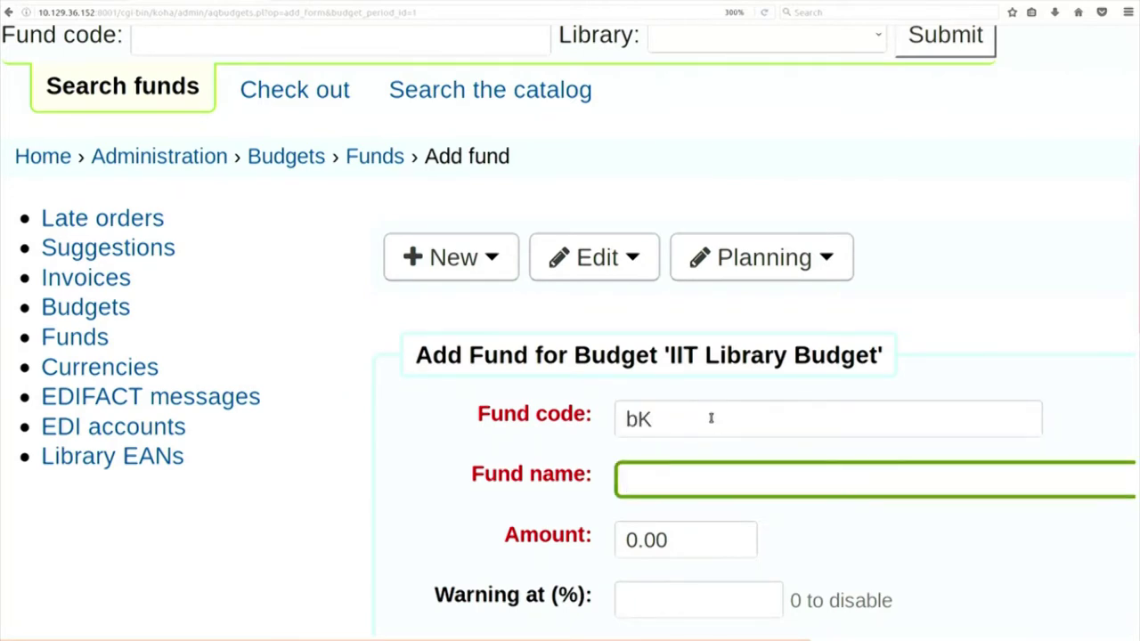
pyautogui.click(710, 419)
pyautogui.press('BackSpace')
pyautogui.press('BackSpace')
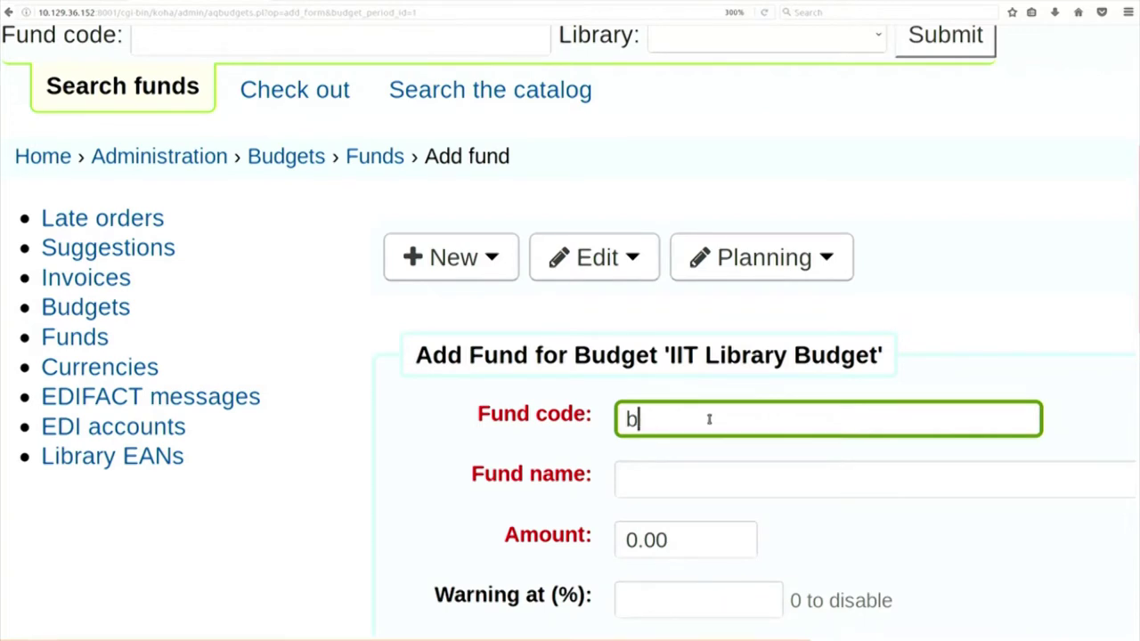
pyautogui.write('BK')
pyautogui.press('Tab')
pyautogui.write('Books')
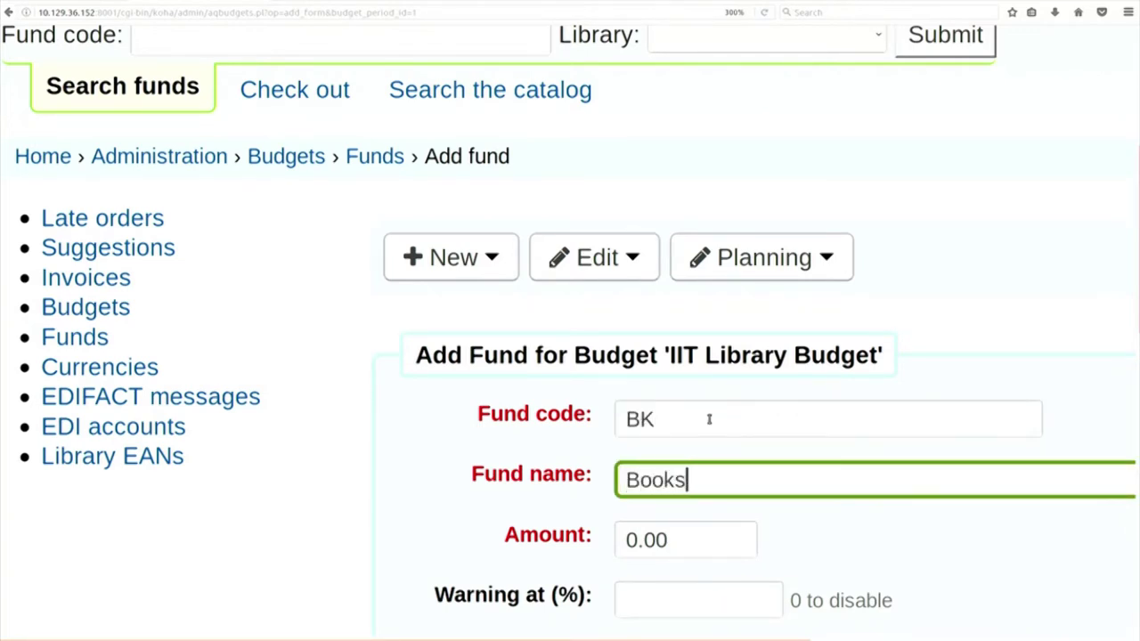
# Step: Allocate 200000 to the fund, assign it to the IIT Mumbai Library, and submit
pyautogui.scroll(-3, 704, 392)
pyautogui.press('Tab')
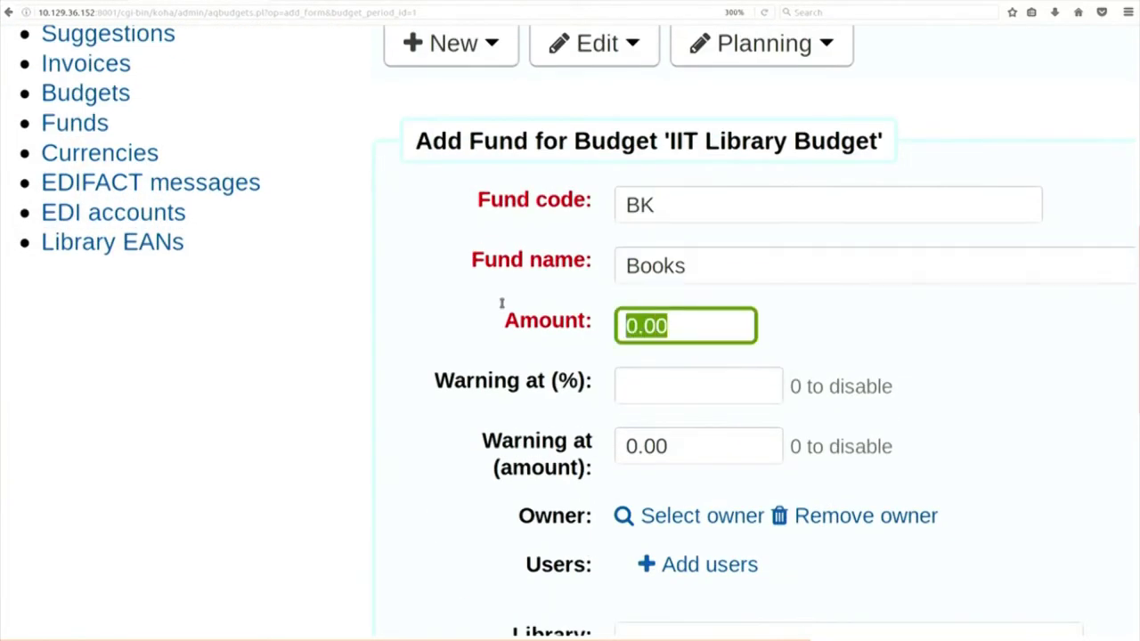
pyautogui.write('200000')
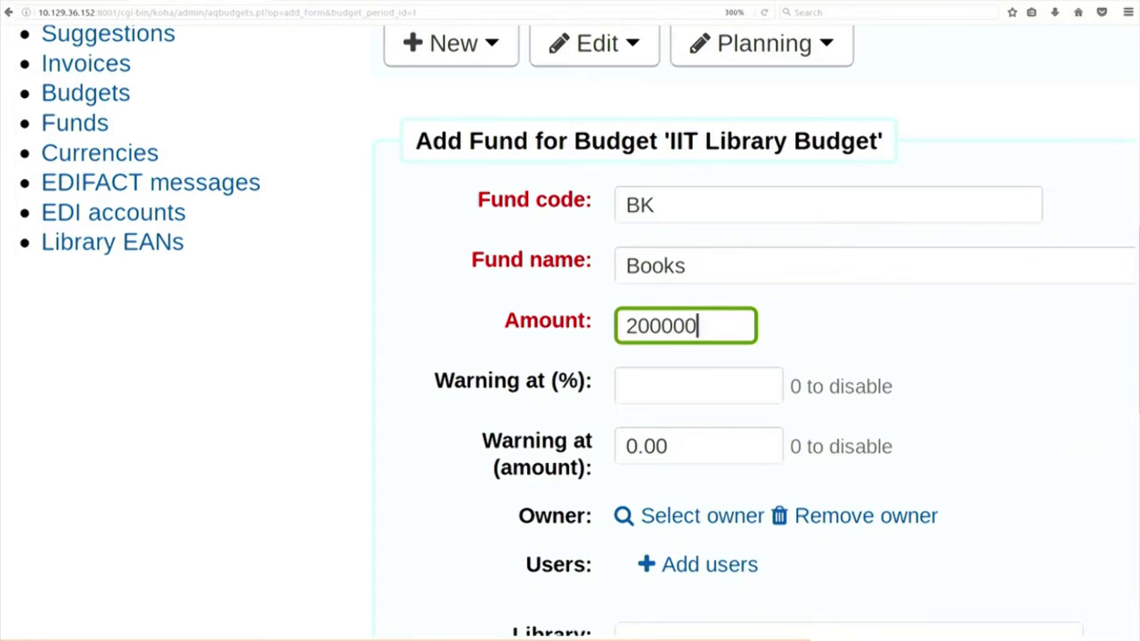
pyautogui.scroll(-3, 683, 358)
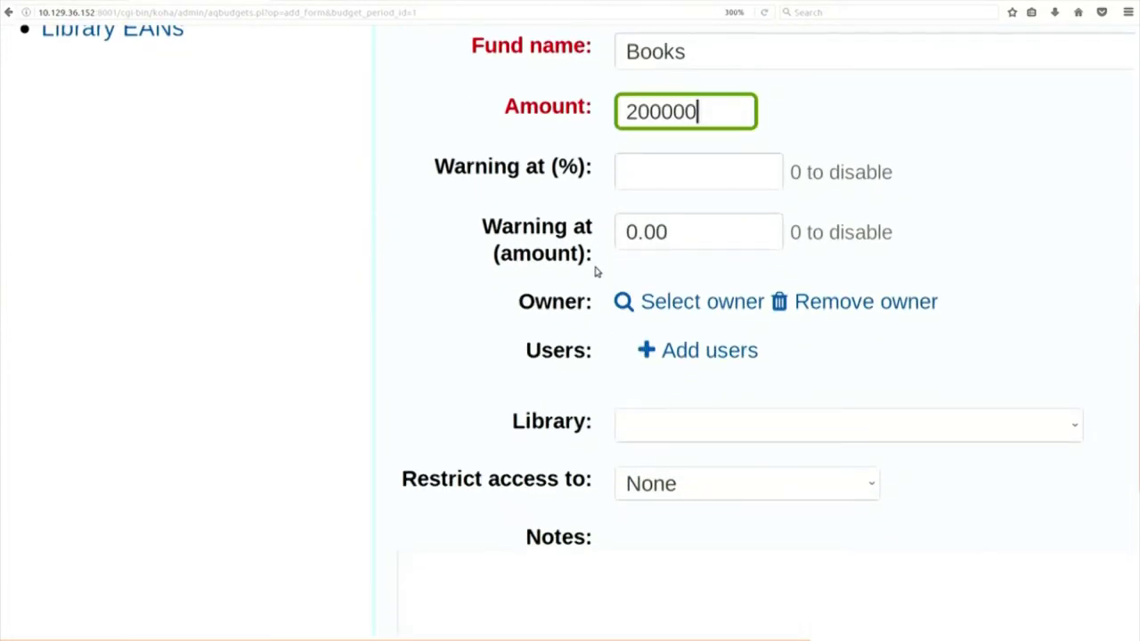
pyautogui.click(730, 433)
pyautogui.click(731, 481)
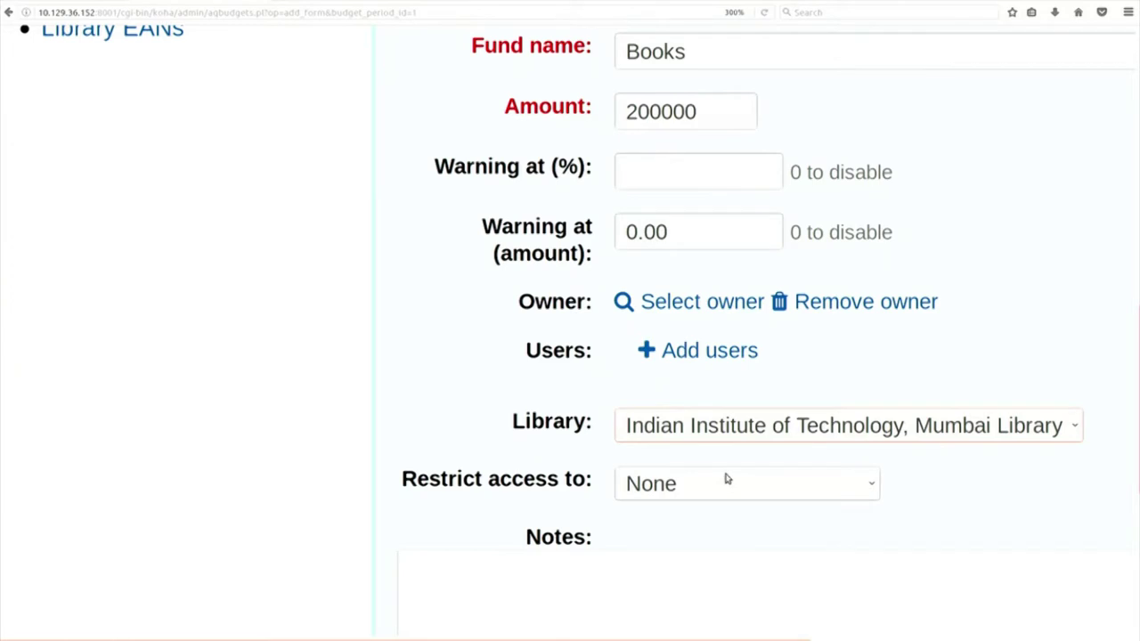
pyautogui.scroll(5, 658, 333)
pyautogui.scroll(-4, 652, 332)
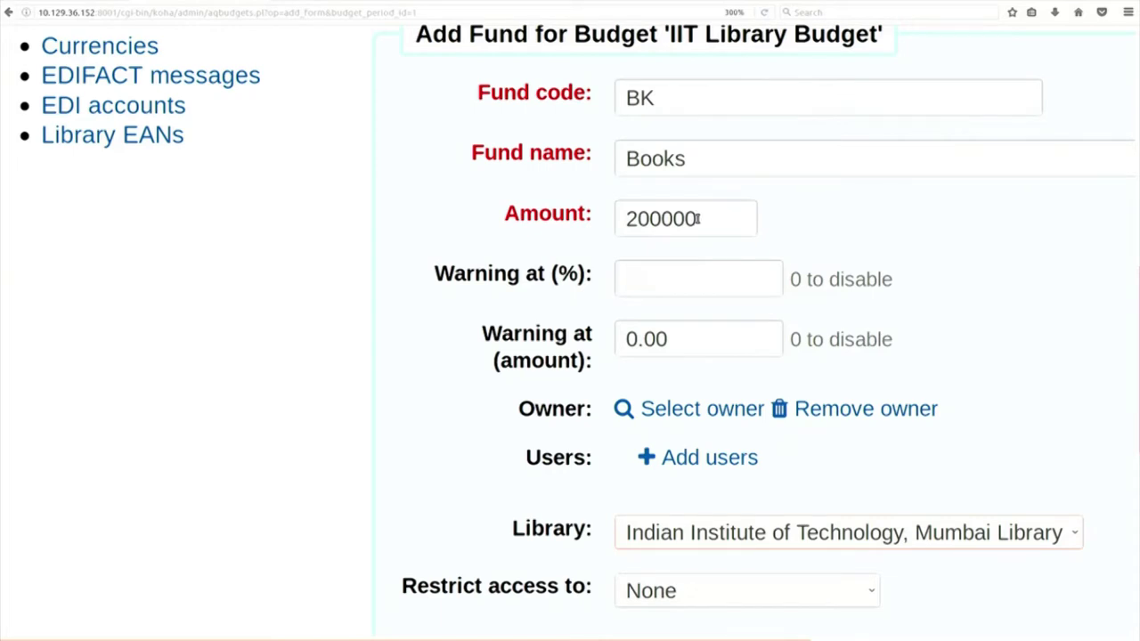
pyautogui.scroll(-6, 699, 223)
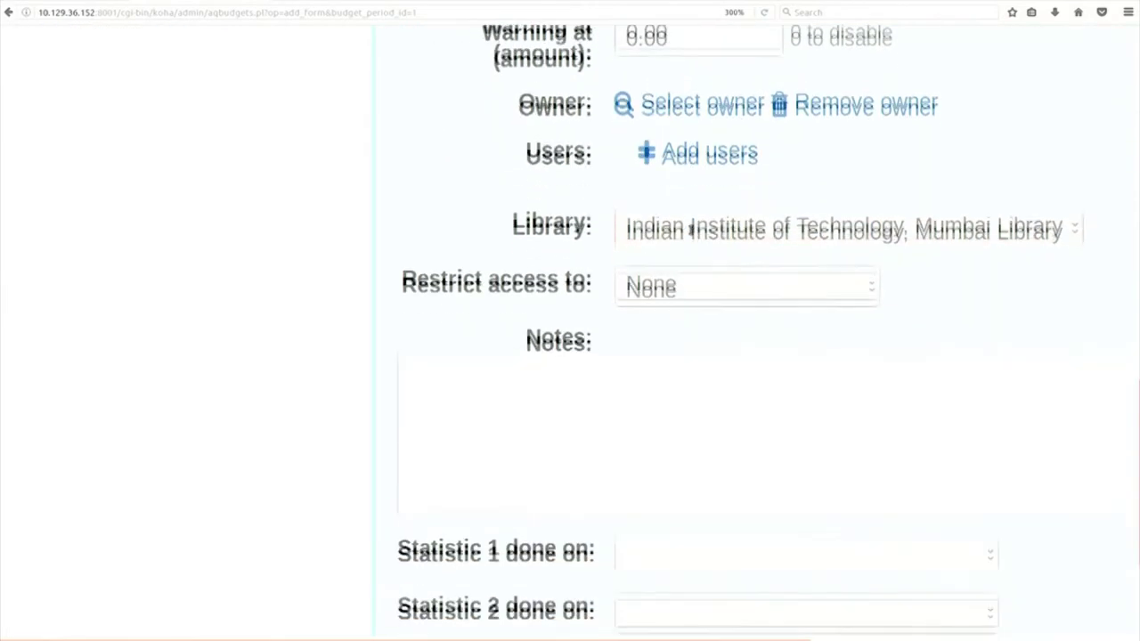
pyautogui.click(425, 506)
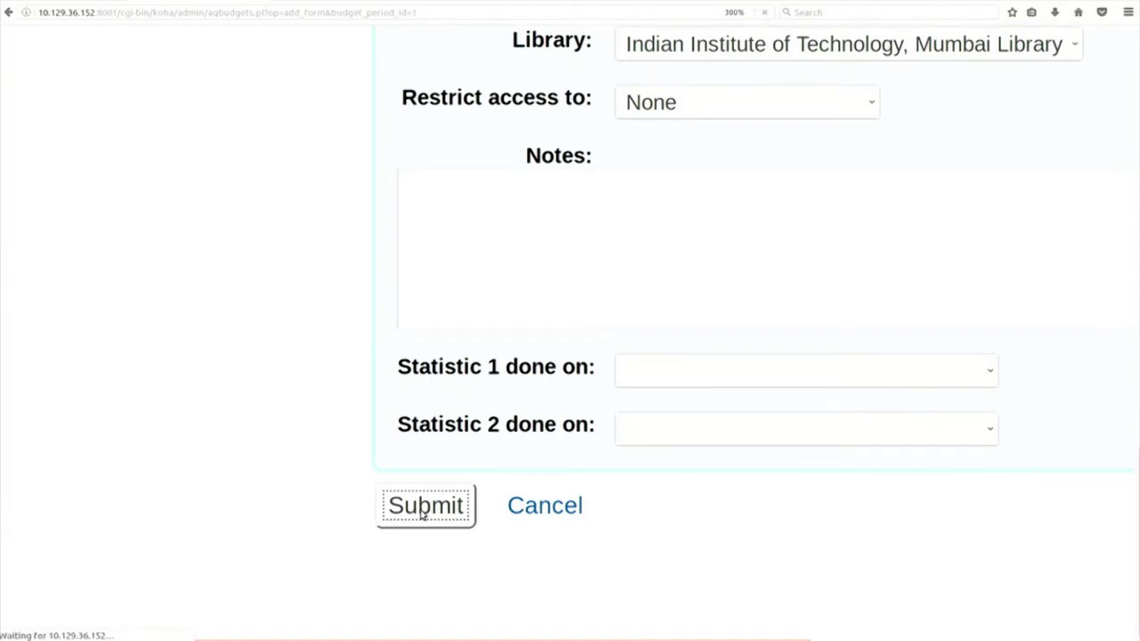
pyautogui.scroll(-5, 426, 525)
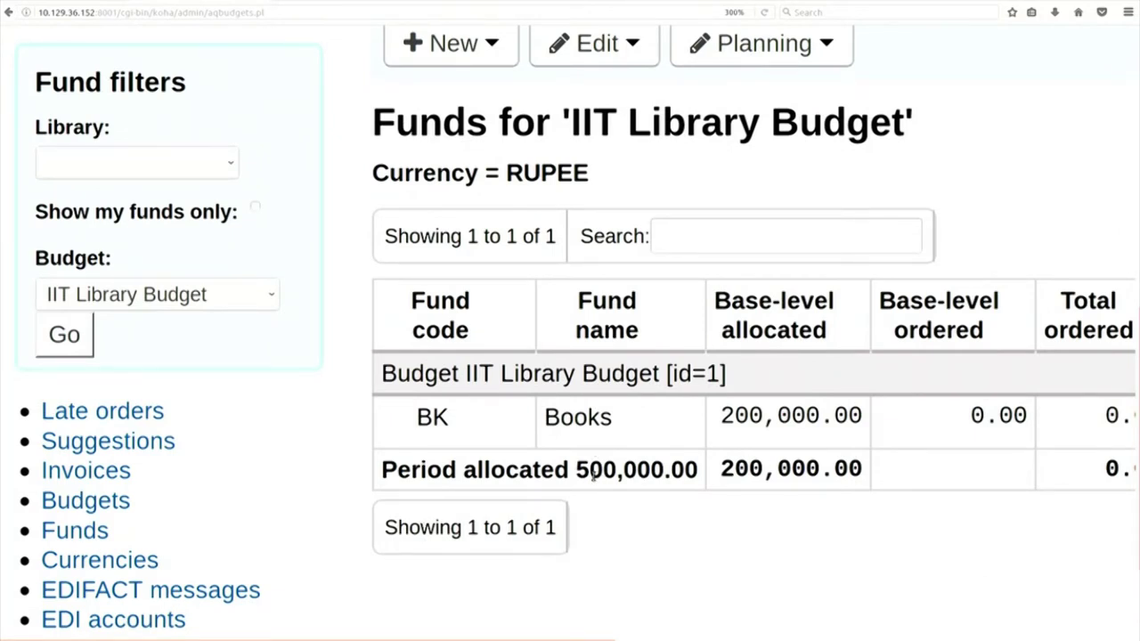
pyautogui.moveTo(576, 471); pyautogui.dragTo(702, 475)
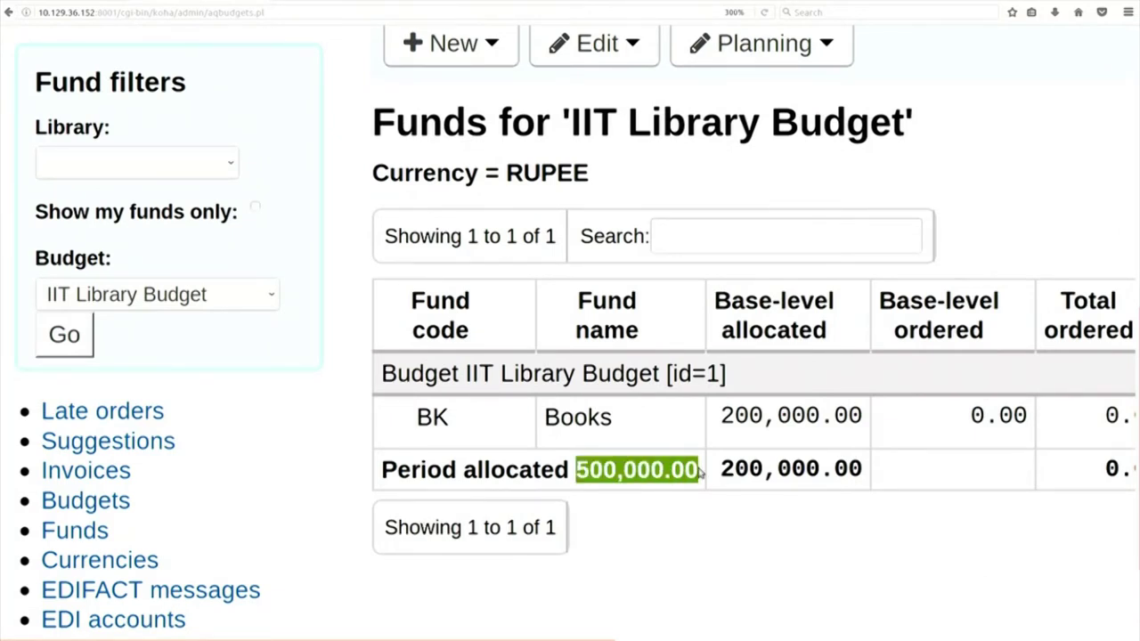
pyautogui.moveTo(719, 470); pyautogui.dragTo(848, 474)
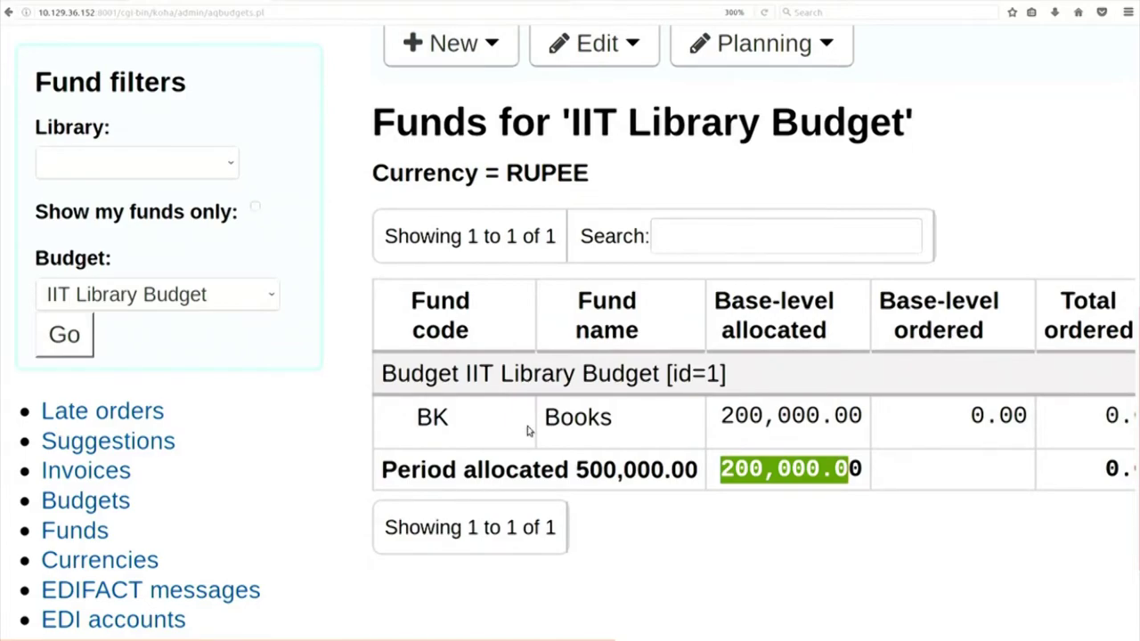
pyautogui.scroll(5, 463, 478)
pyautogui.scroll(-4, 458, 456)
pyautogui.click(495, 49)
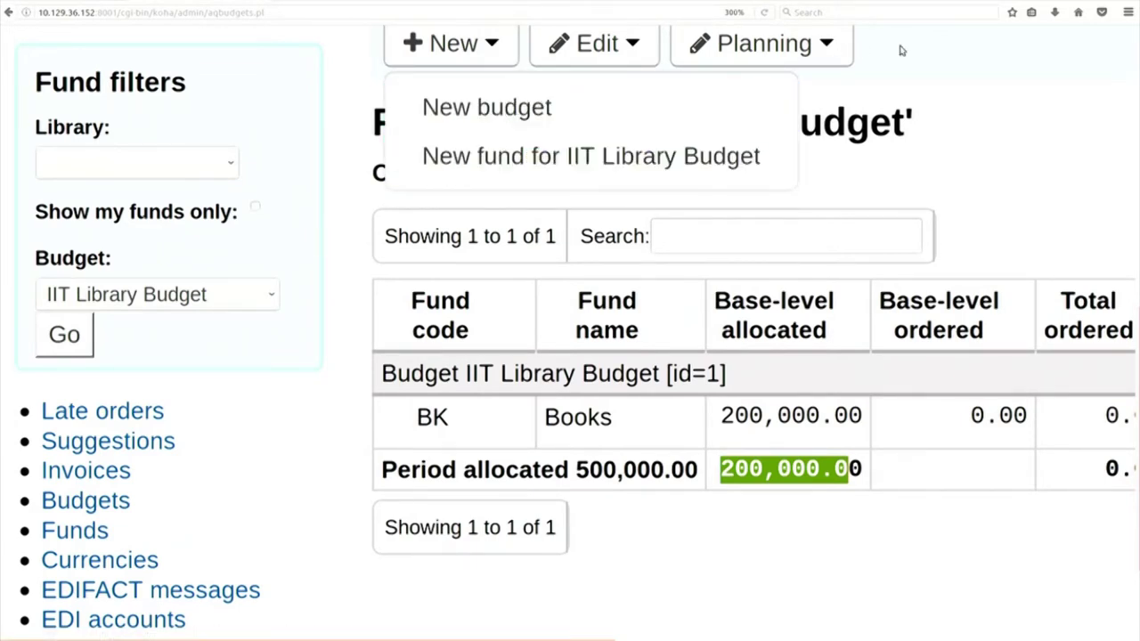
pyautogui.click(624, 326)
pyautogui.scroll(5, 593, 272)
pyautogui.scroll(-1, 622, 530)
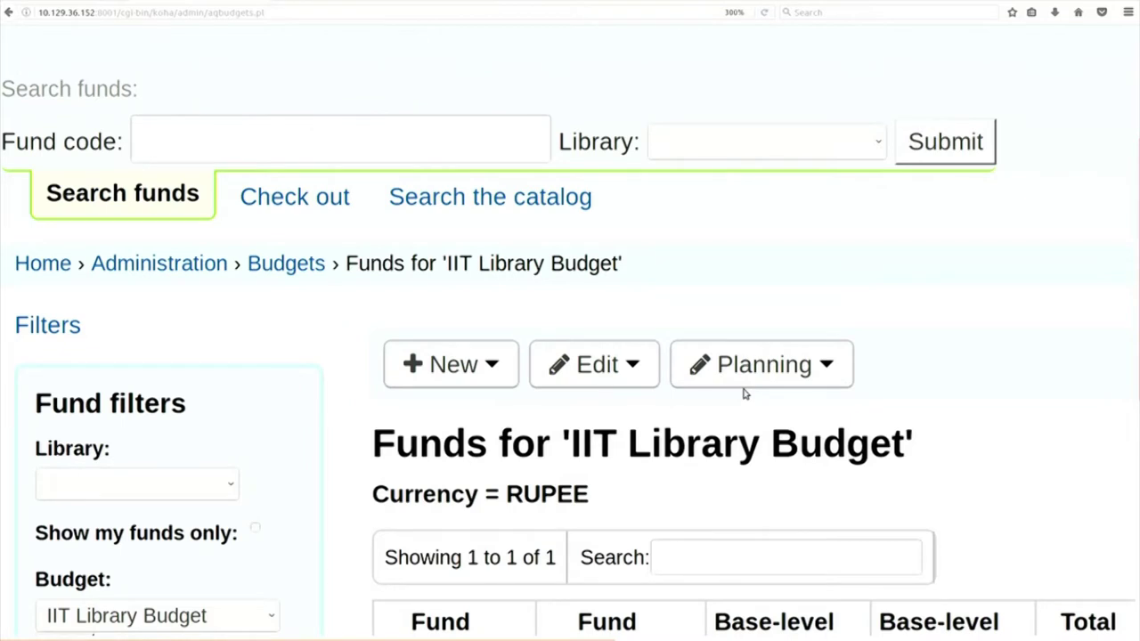
# Step: Start another fund under IIT Library Budget with code SER and name Serials
pyautogui.click(502, 371)
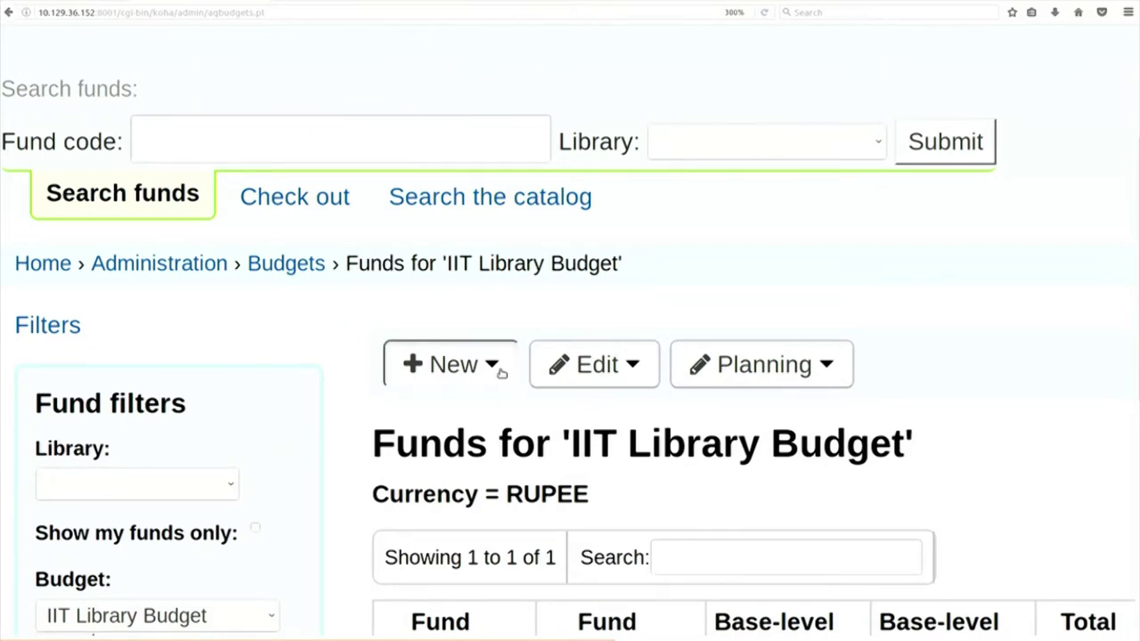
pyautogui.click(521, 482)
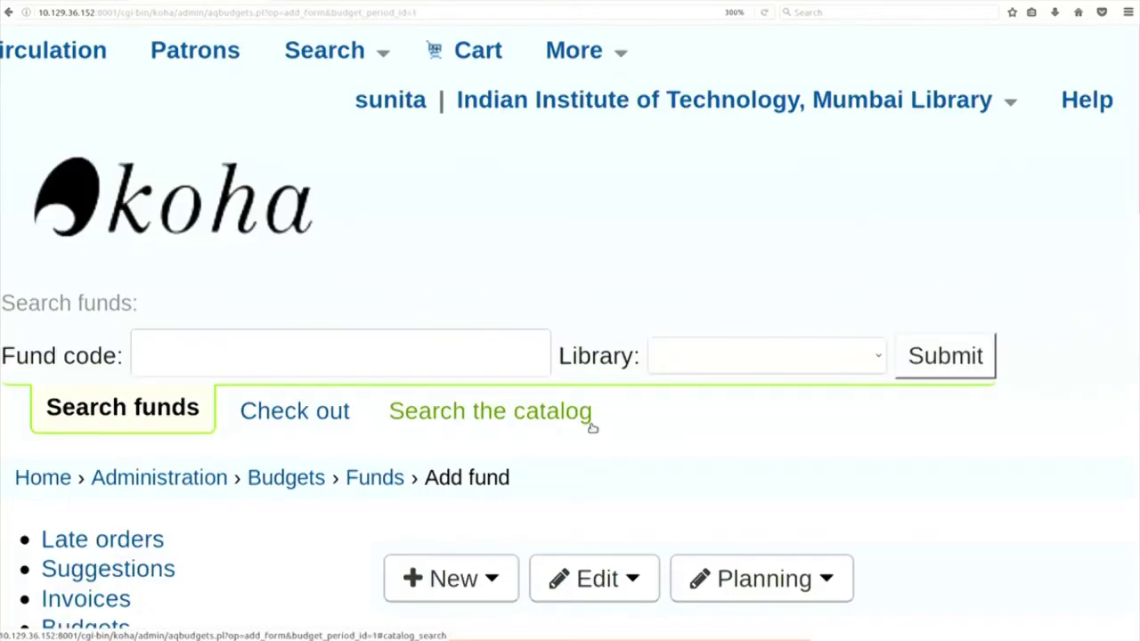
pyautogui.click(653, 420)
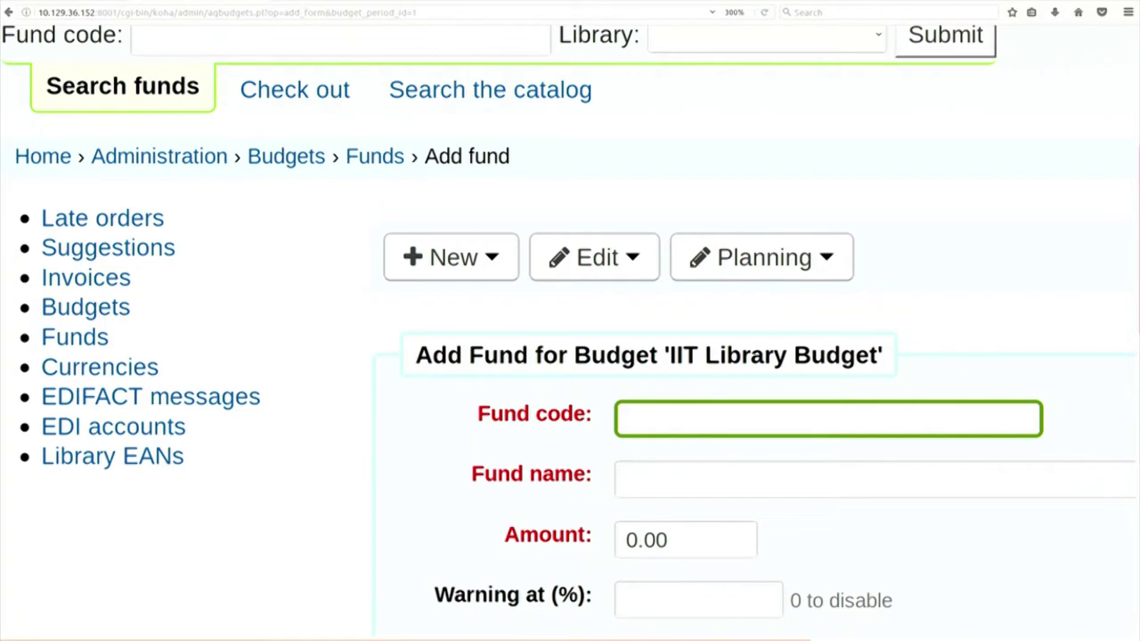
pyautogui.write('SER')
pyautogui.press('Tab')
pyautogui.write('SER')
pyautogui.press('BackSpace')
pyautogui.press('BackSpace')
pyautogui.write('erials')
# Step: Allocate 300000 to Serials, assign it to the IIT Mumbai Library, and save
pyautogui.press('Tab')
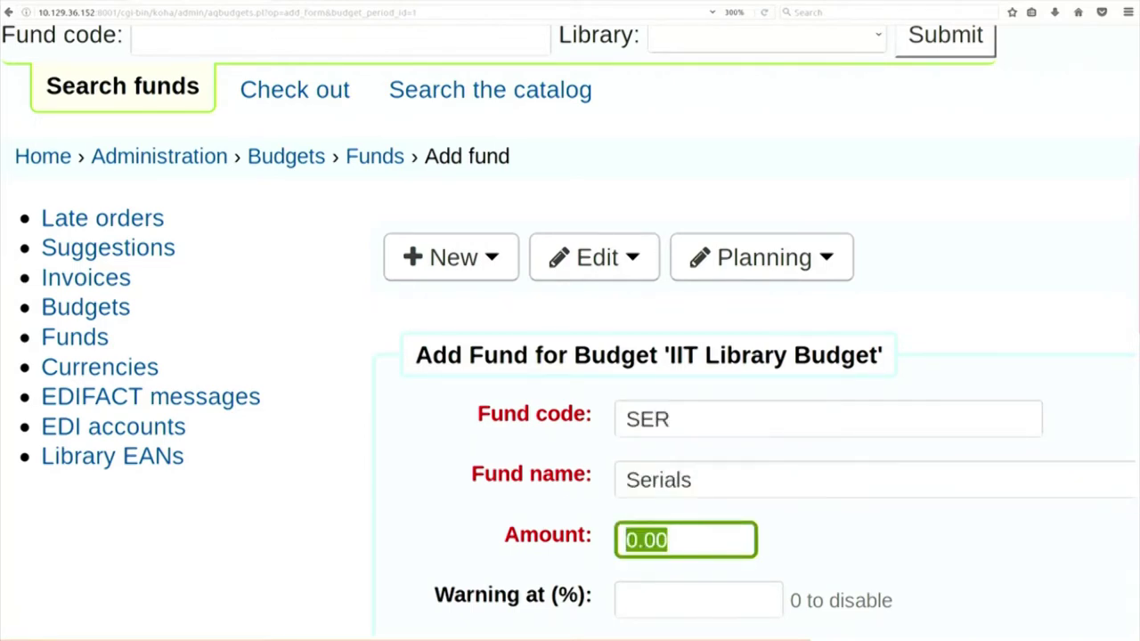
pyautogui.write('300000')
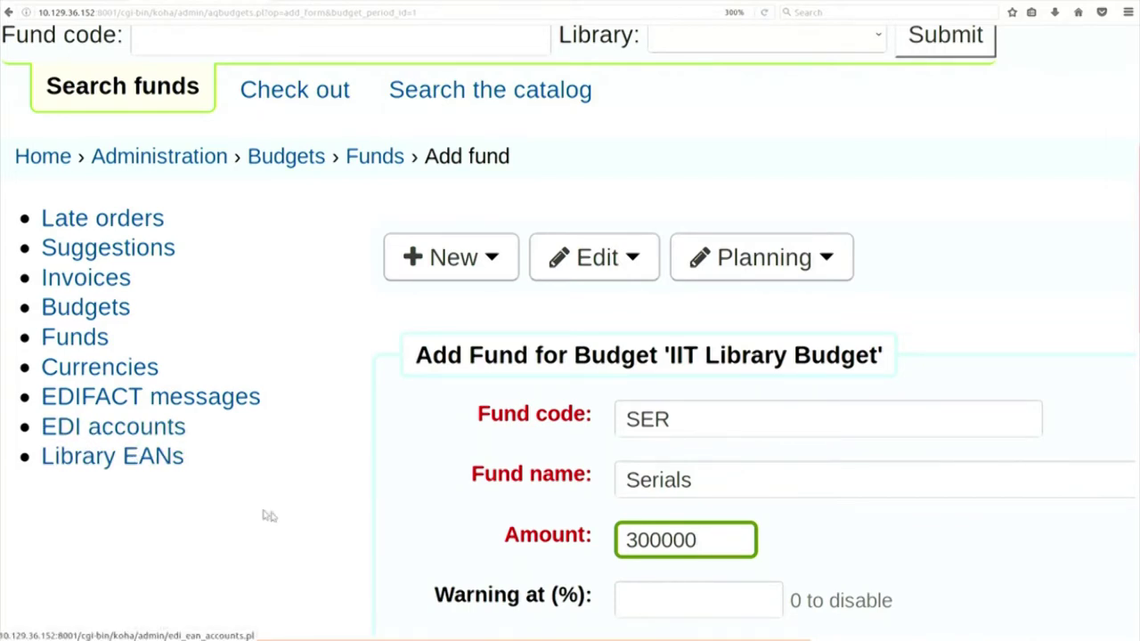
pyautogui.scroll(-3, 267, 517)
pyautogui.scroll(-3, 428, 509)
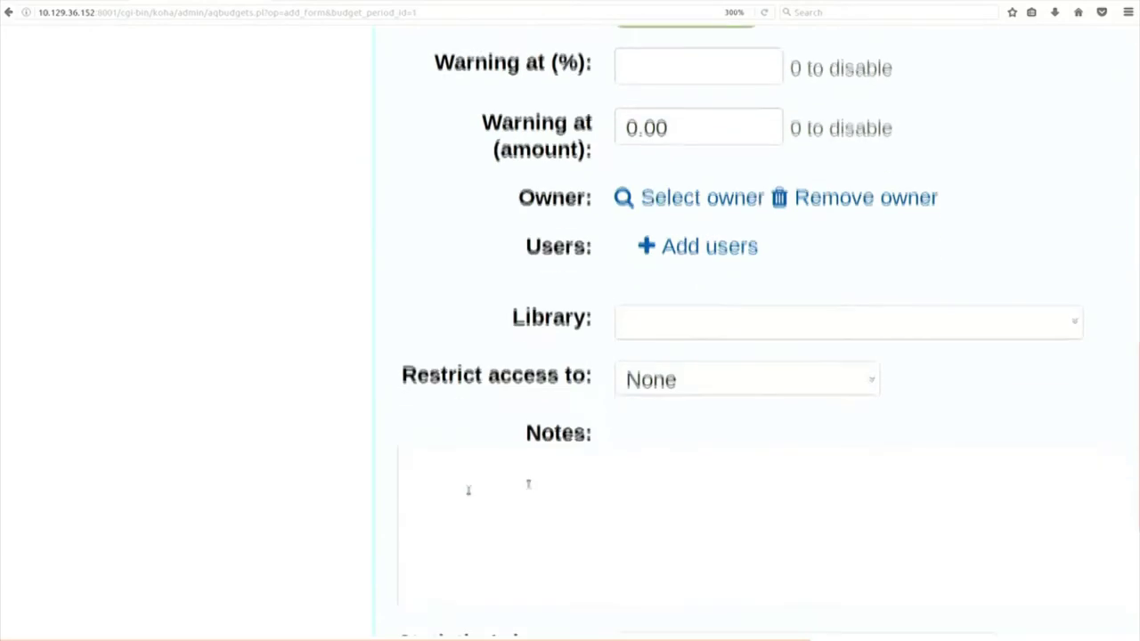
pyautogui.click(682, 326)
pyautogui.click(669, 370)
pyautogui.scroll(-2, 675, 372)
pyautogui.click(443, 505)
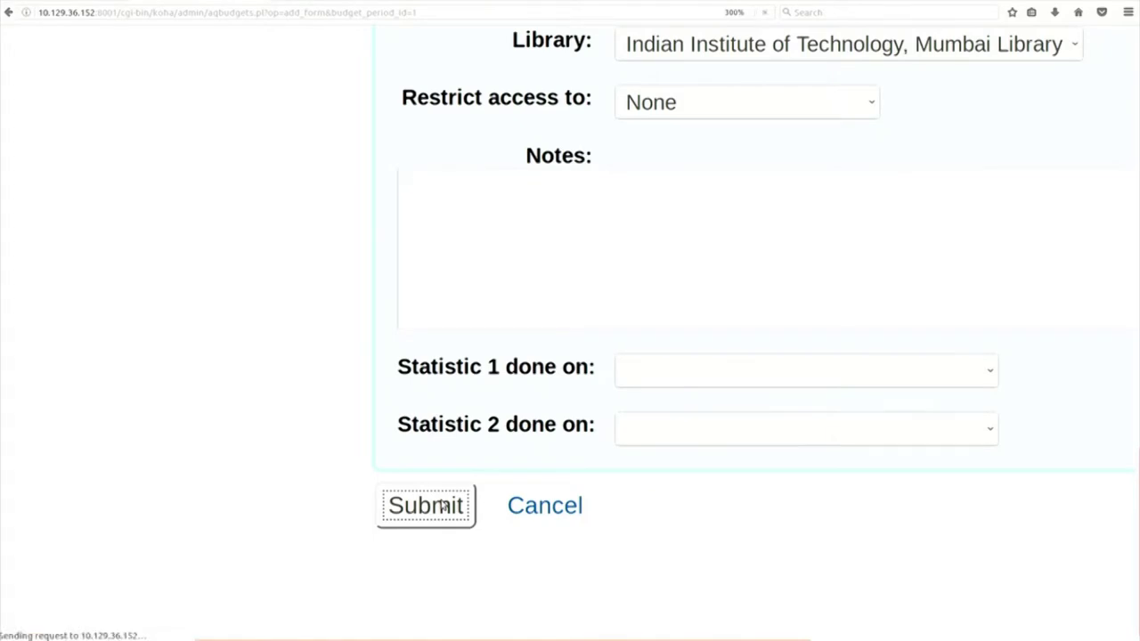
pyautogui.scroll(-5, 441, 508)
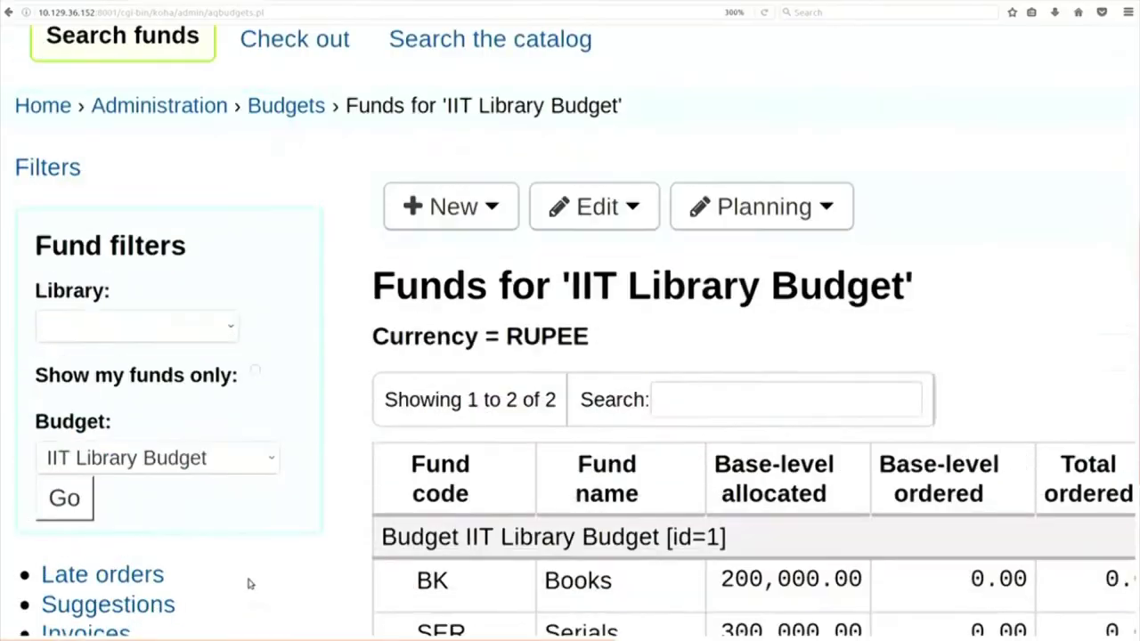
pyautogui.scroll(5, 249, 583)
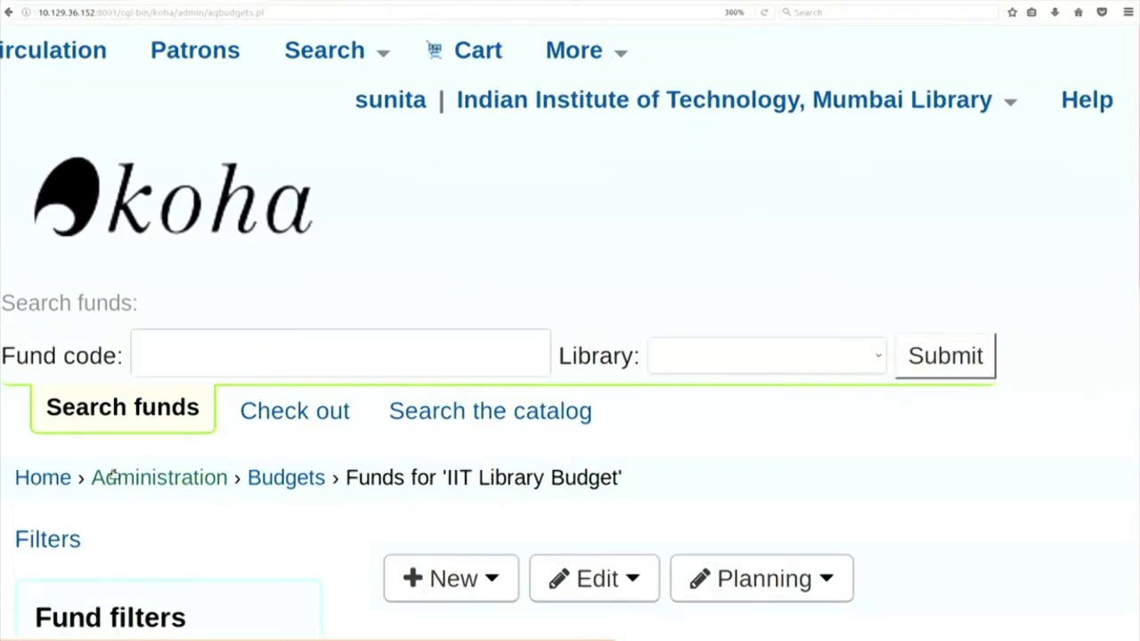
# Step: Return to the Koha staff home page via the Home breadcrumb and enter Acquisitions
pyautogui.click(50, 479)
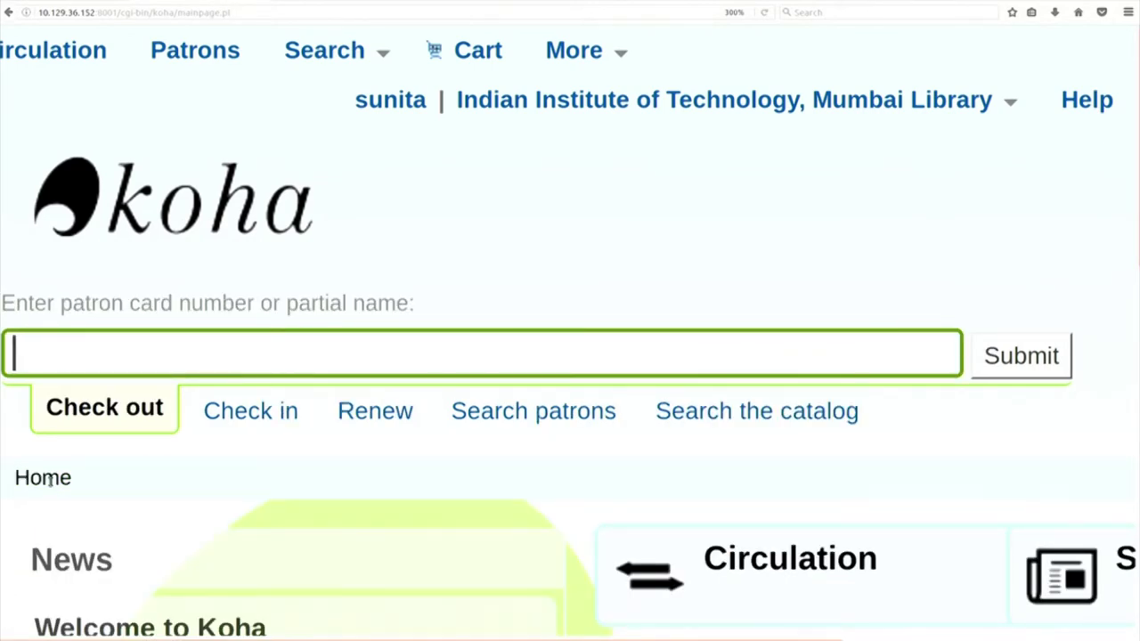
pyautogui.scroll(-5, 459, 508)
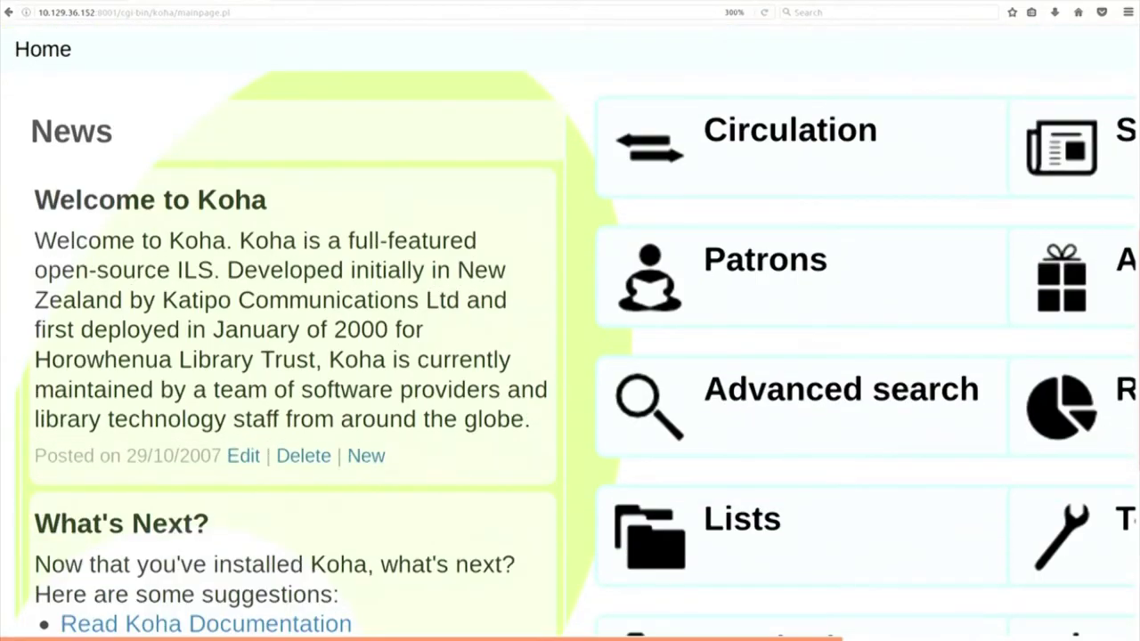
pyautogui.hscroll(3, 813, 184)
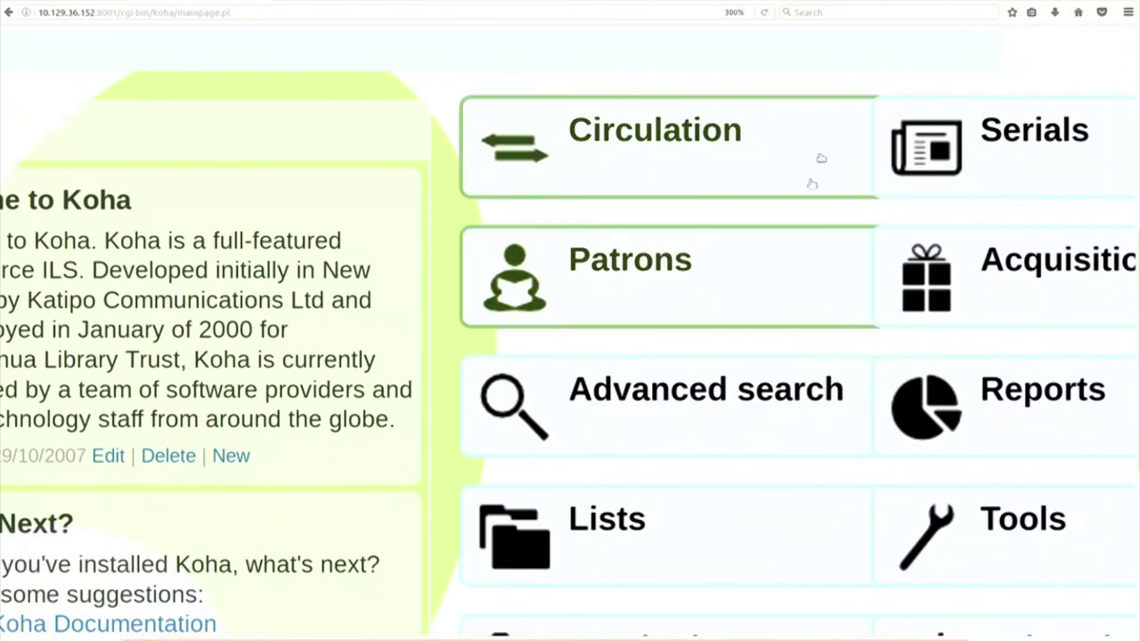
pyautogui.click(1049, 313)
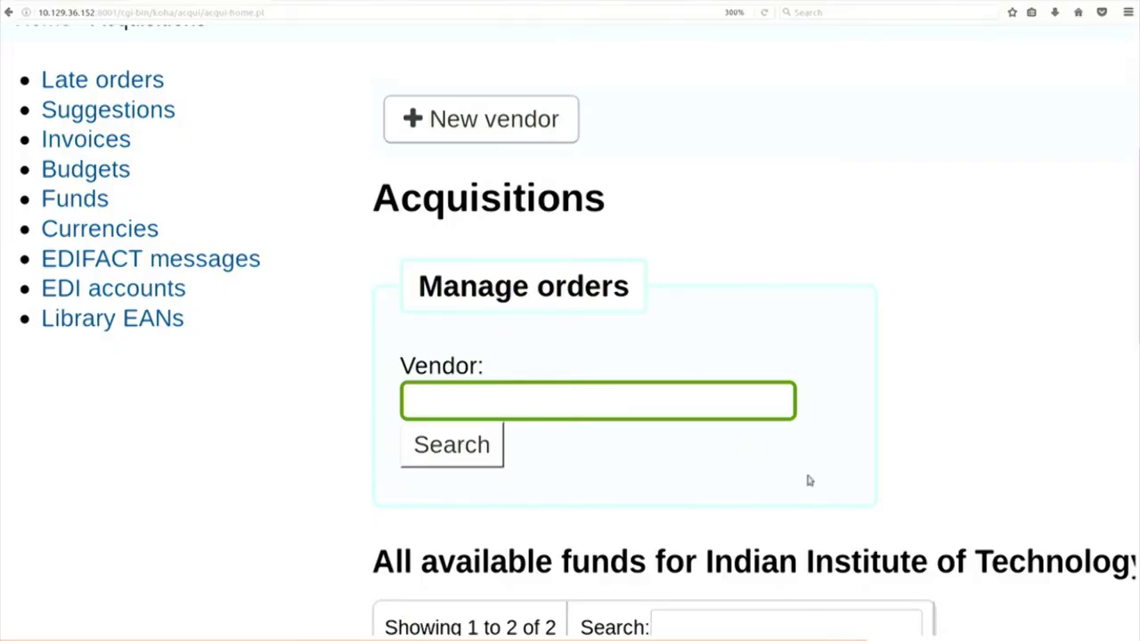
# Step: Start a new vendor named 'Sci-Tech Books and Periodicals' and review its contact section
pyautogui.click(506, 116)
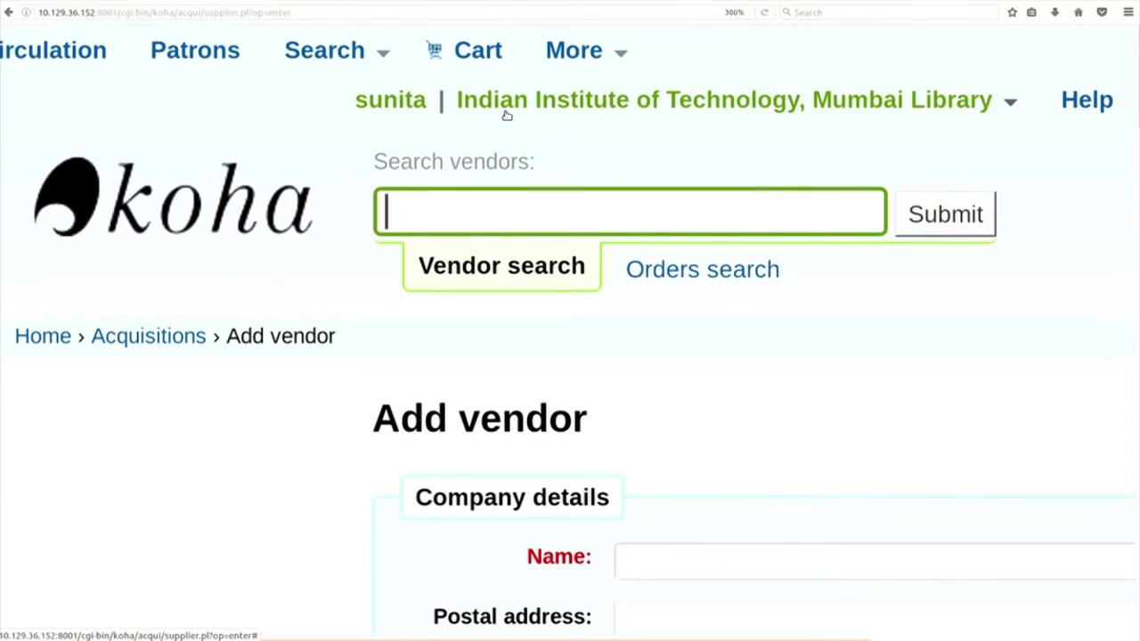
pyautogui.scroll(-2, 488, 234)
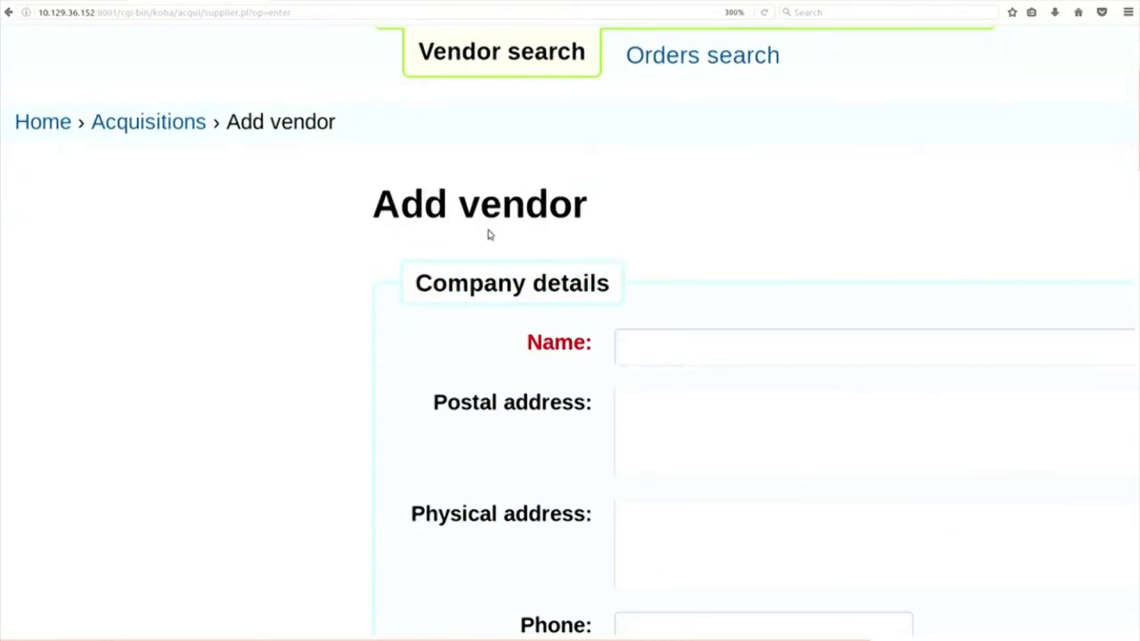
pyautogui.click(615, 356)
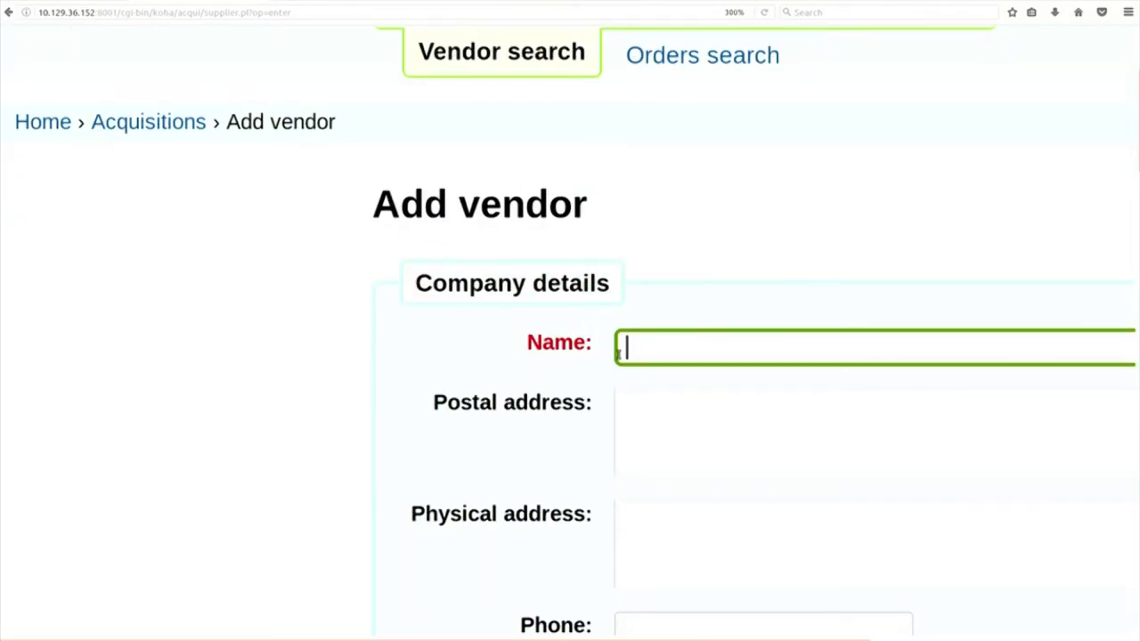
pyautogui.write('Sci0')
pyautogui.press('BackSpace')
pyautogui.write('-Tech ')
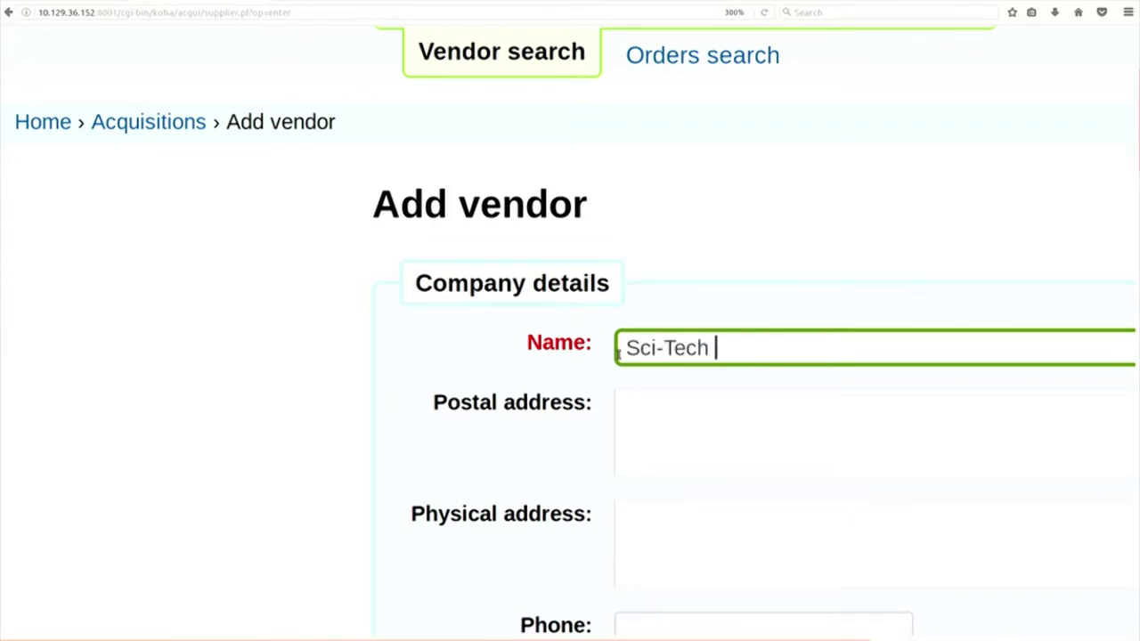
pyautogui.write('Books and Per')
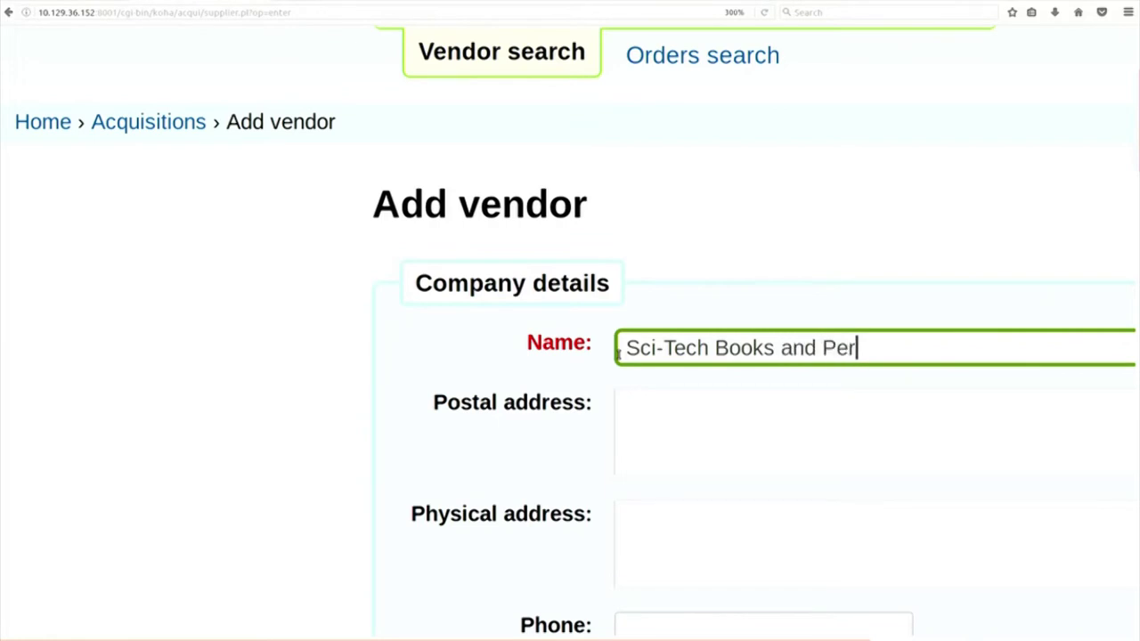
pyautogui.write('iodicals')
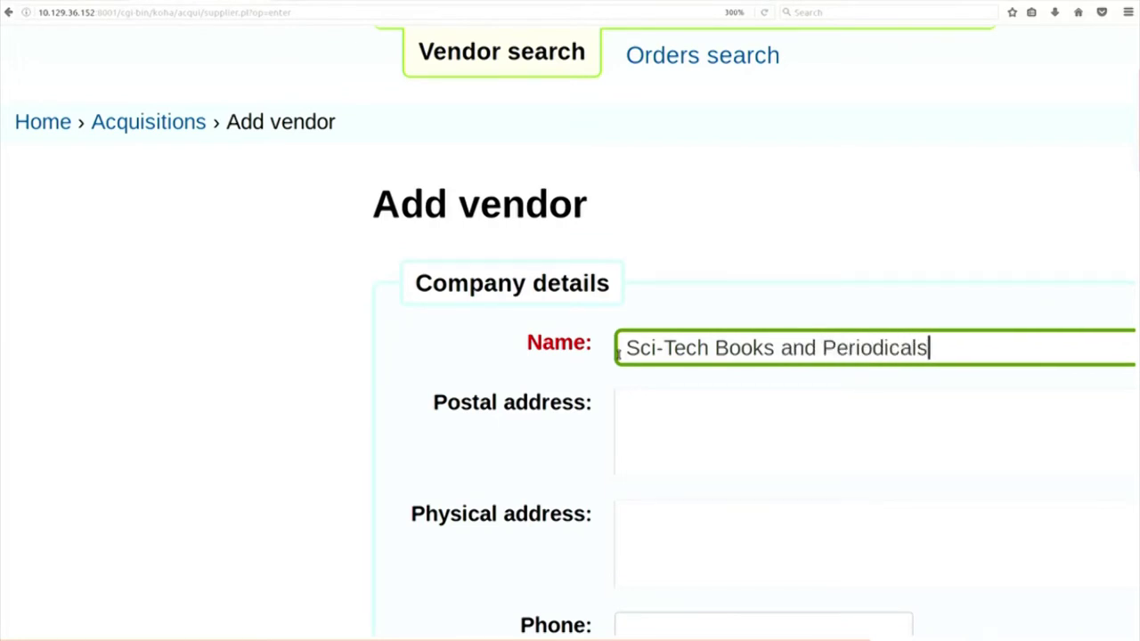
pyautogui.scroll(-4, 628, 385)
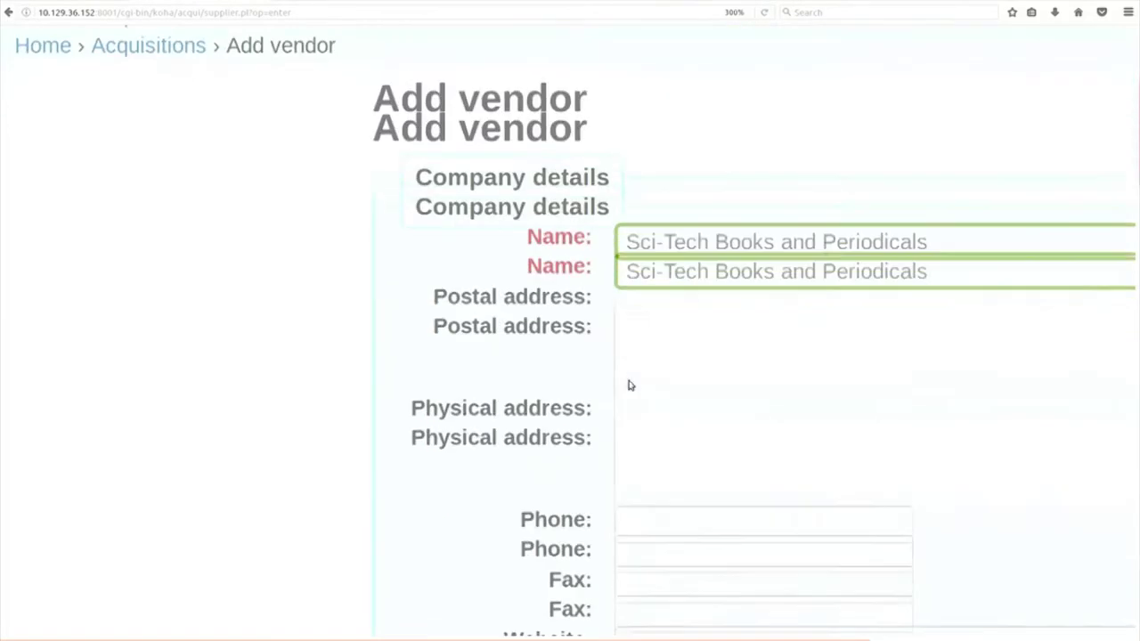
pyautogui.scroll(1, 628, 385)
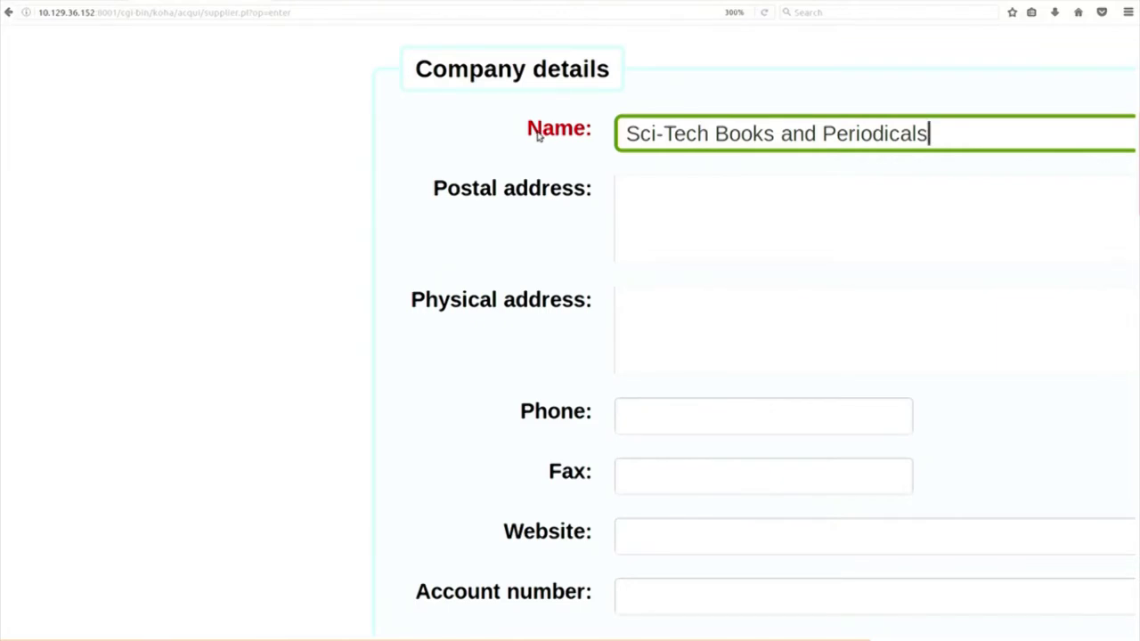
pyautogui.scroll(-2, 538, 138)
pyautogui.scroll(-7, 538, 144)
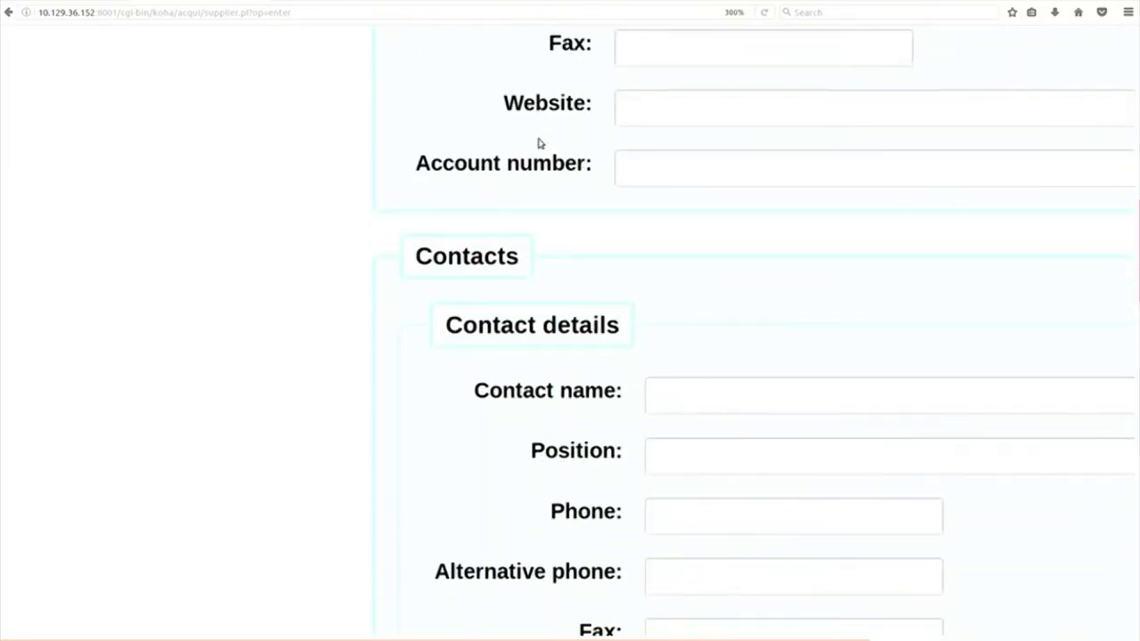
pyautogui.scroll(-2, 539, 144)
pyautogui.scroll(1, 536, 145)
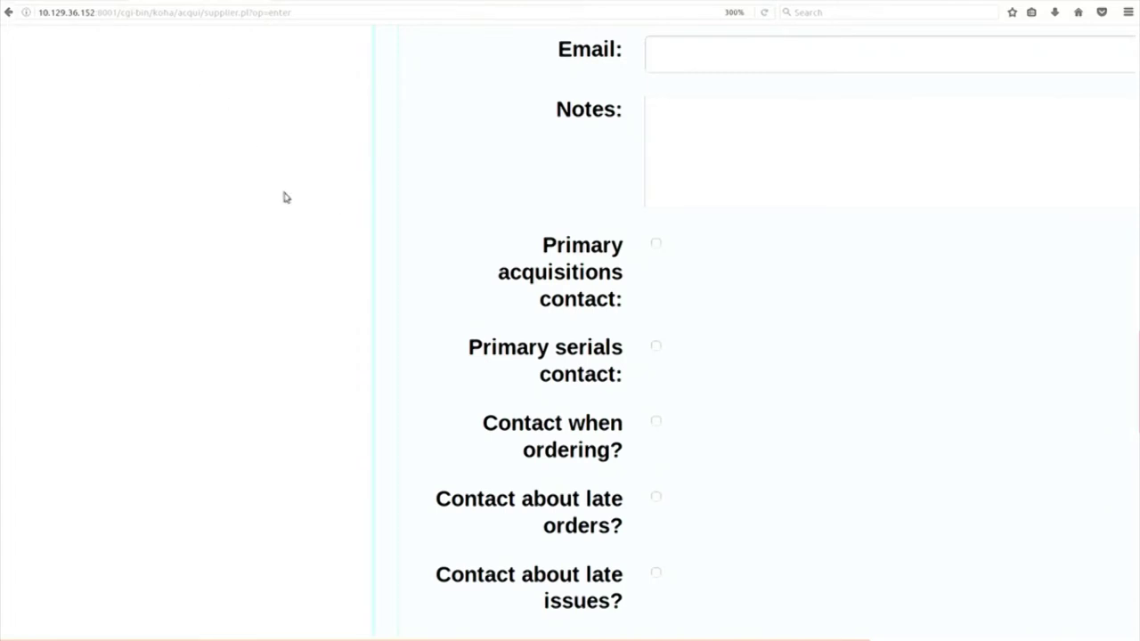
# Step: Tick Primary acquisitions contact, Contact when ordering and Contact about late orders
pyautogui.click(656, 243)
pyautogui.scroll(-2, 651, 347)
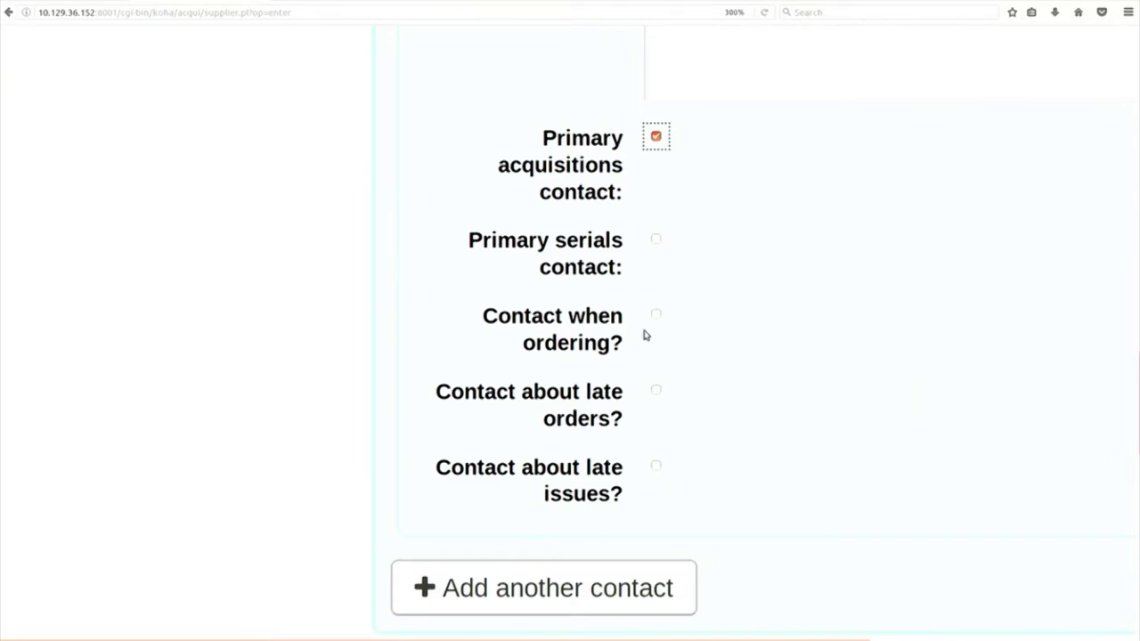
pyautogui.click(657, 319)
pyautogui.click(657, 392)
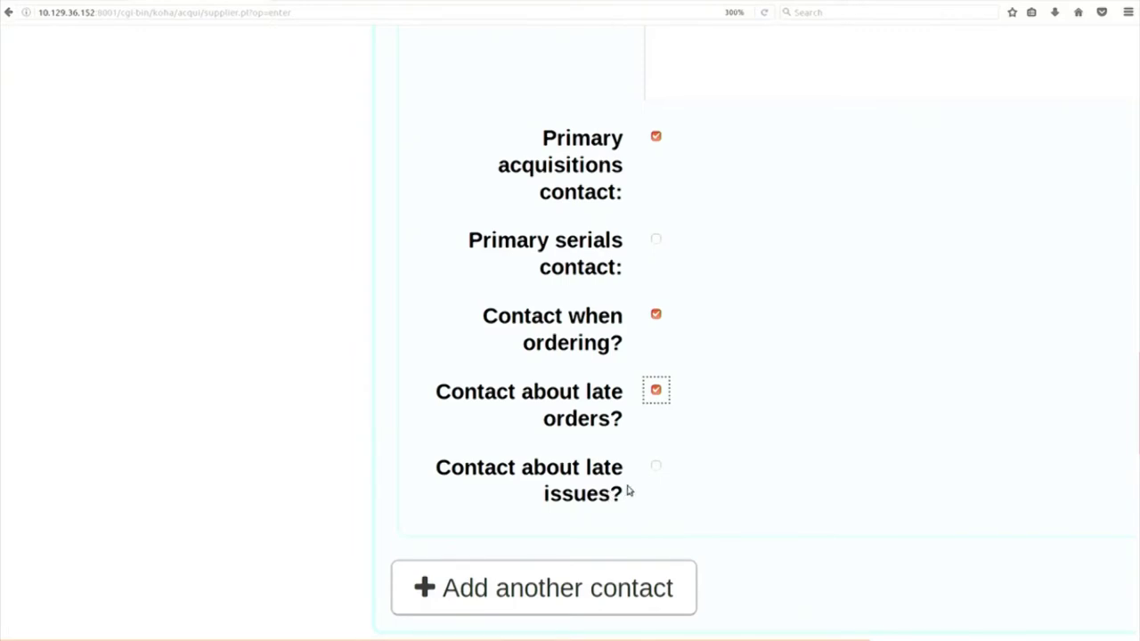
pyautogui.scroll(-1, 635, 493)
pyautogui.scroll(-2, 637, 493)
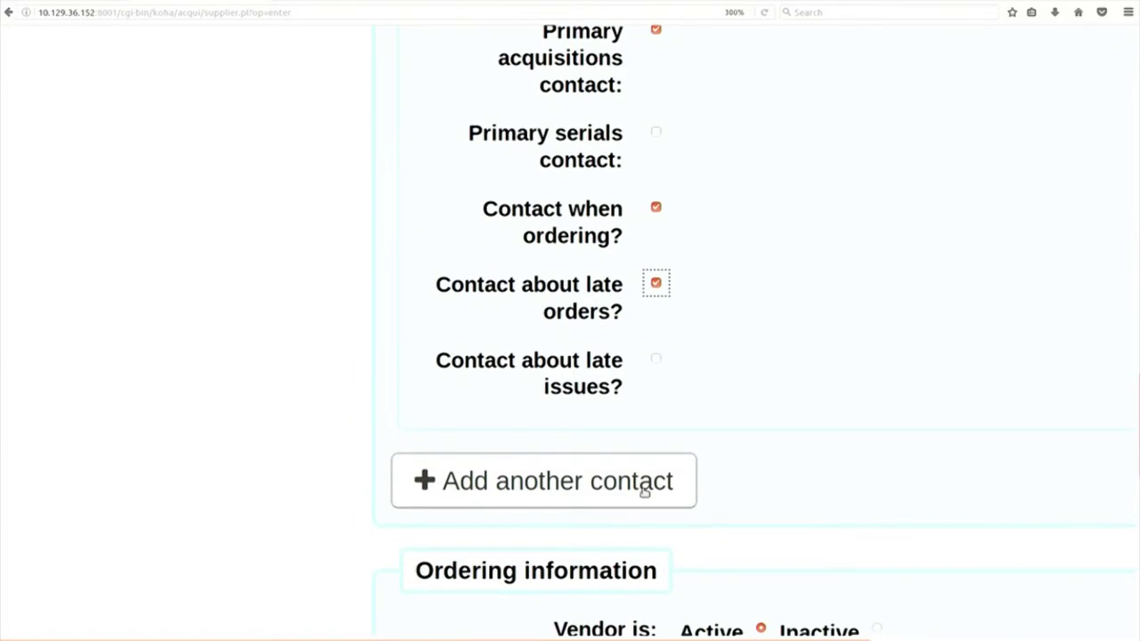
pyautogui.scroll(6, 645, 493)
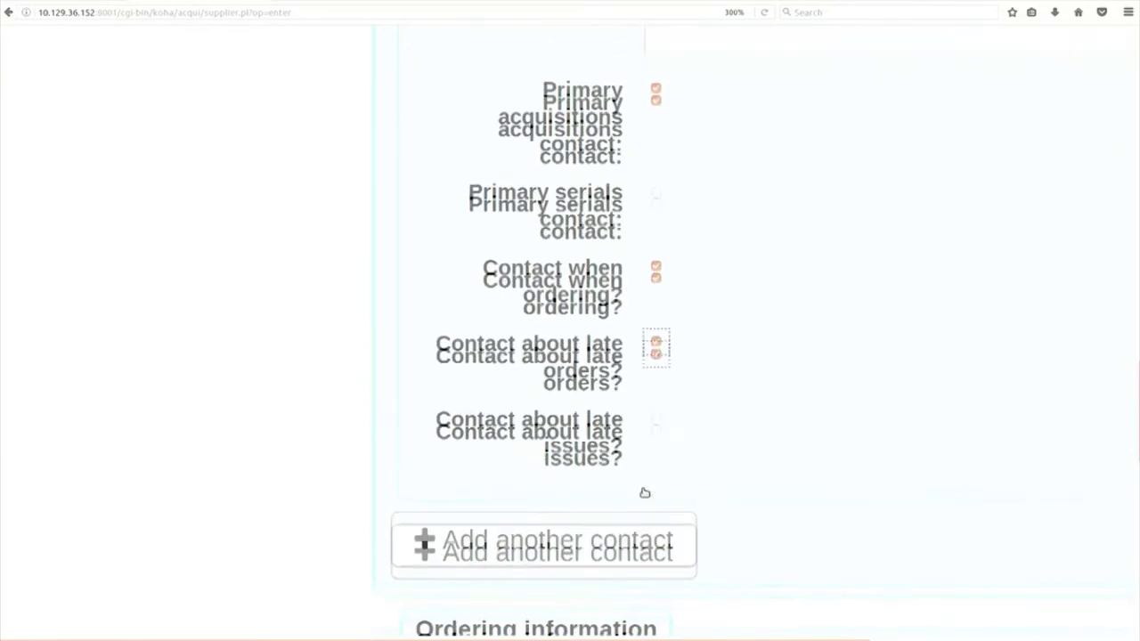
pyautogui.scroll(15, 645, 492)
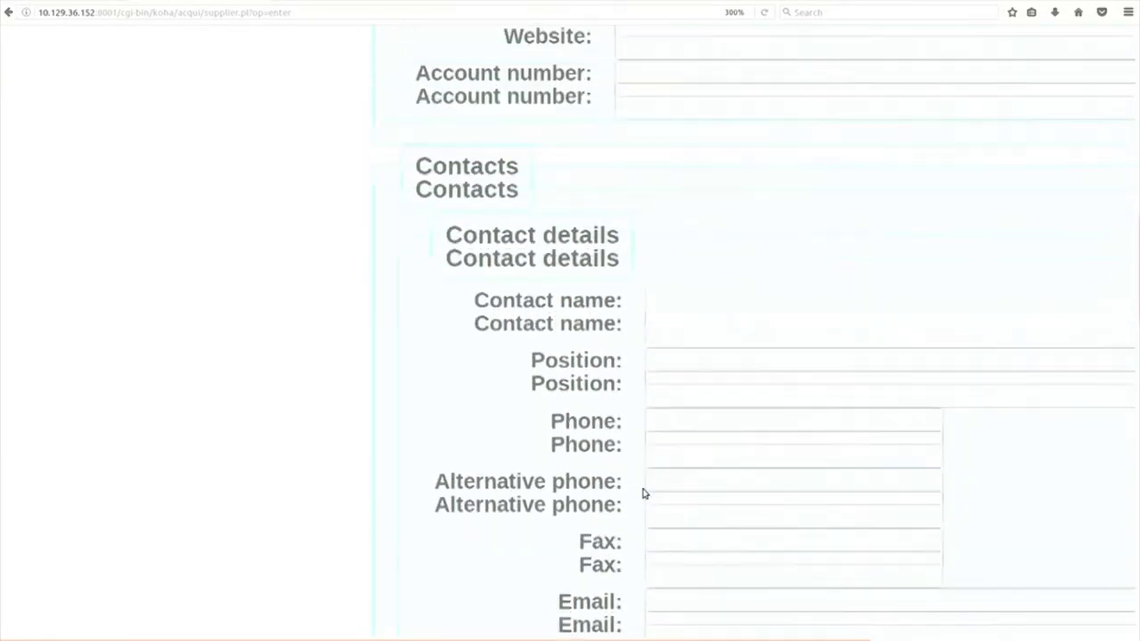
pyautogui.scroll(-4, 645, 492)
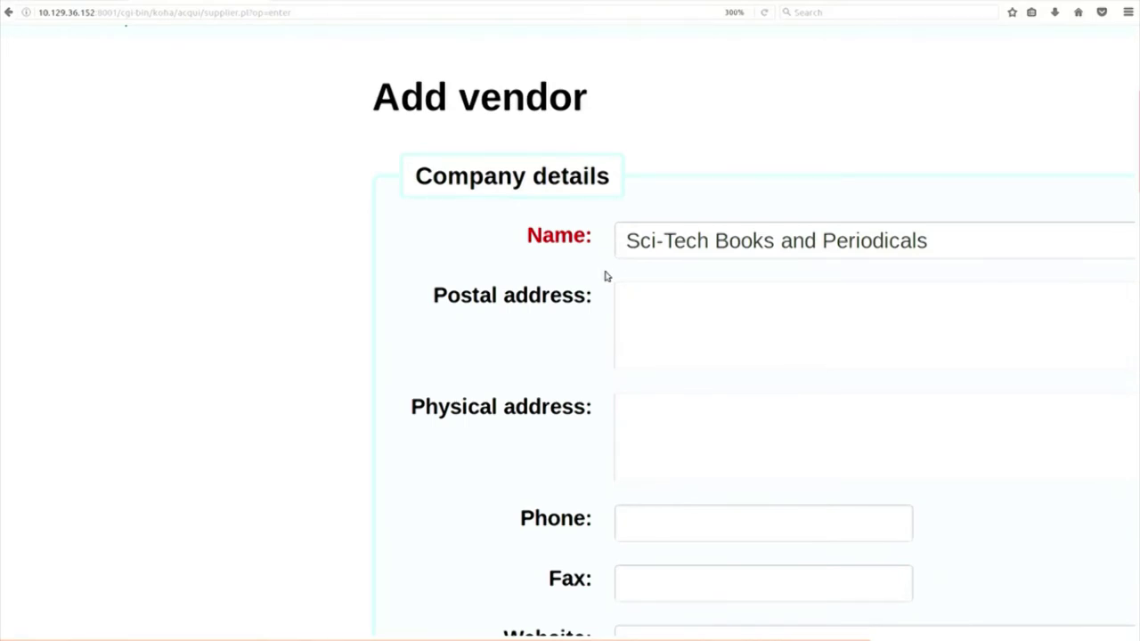
pyautogui.scroll(-10, 605, 276)
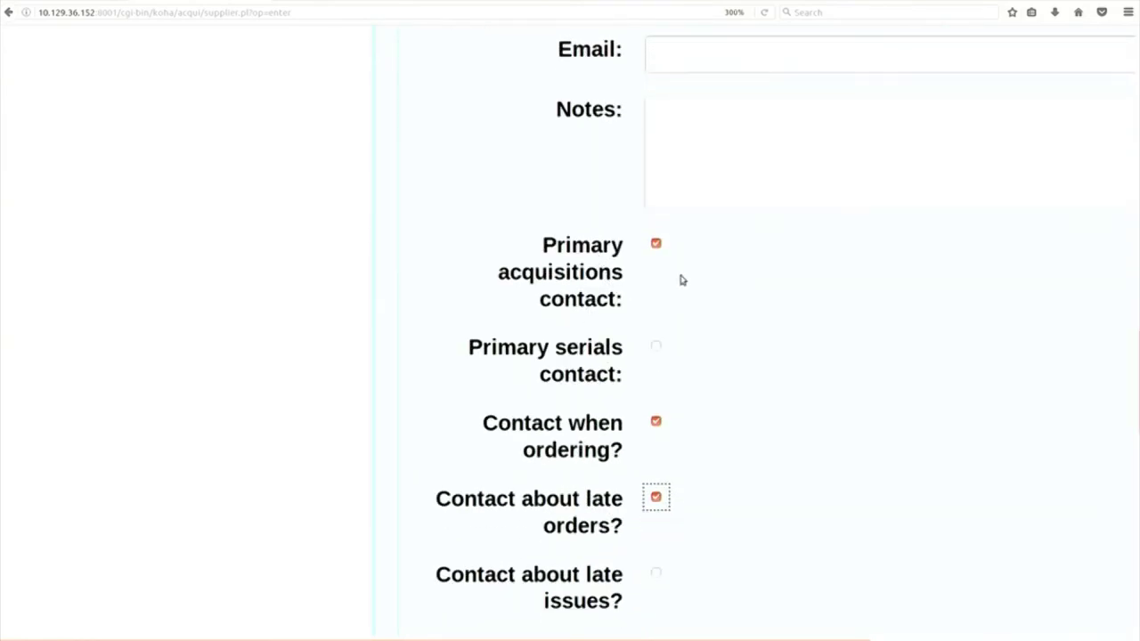
pyautogui.scroll(-2, 681, 280)
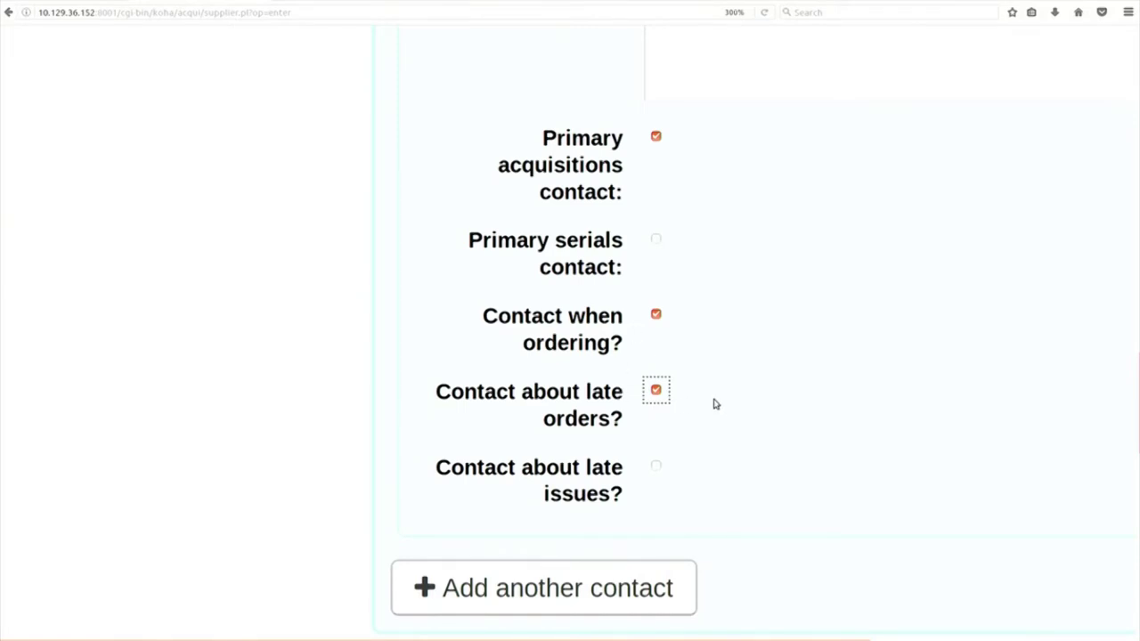
pyautogui.scroll(-4, 715, 405)
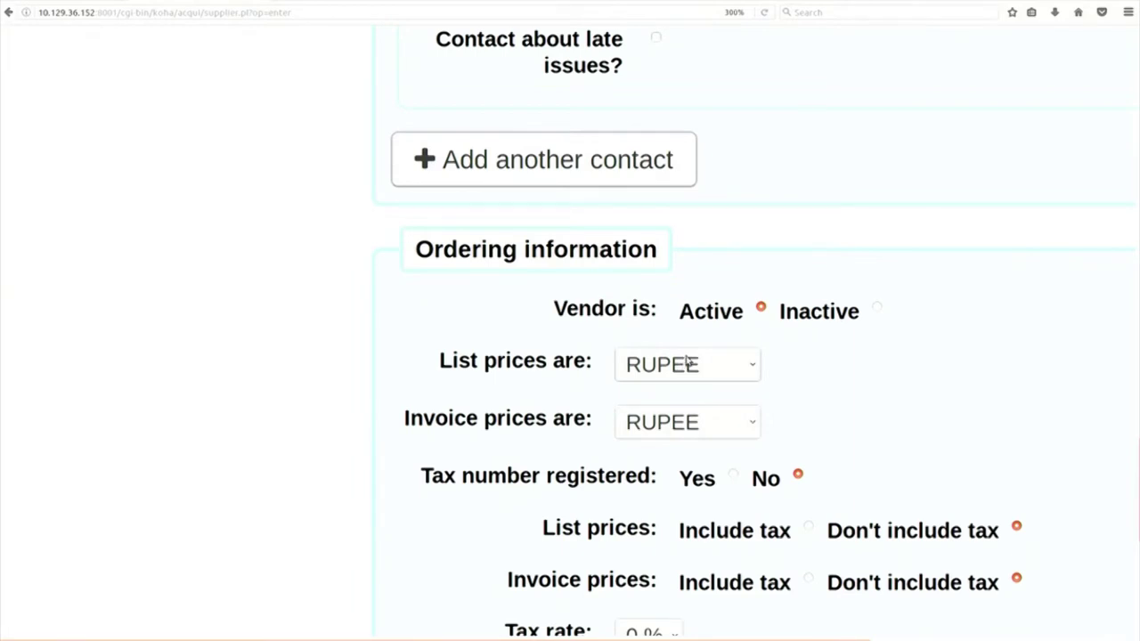
# Step: Enter a 15% discount and 15-day delivery time, then save the vendor
pyautogui.scroll(-2, 688, 362)
pyautogui.scroll(-4, 688, 362)
pyautogui.click(688, 374)
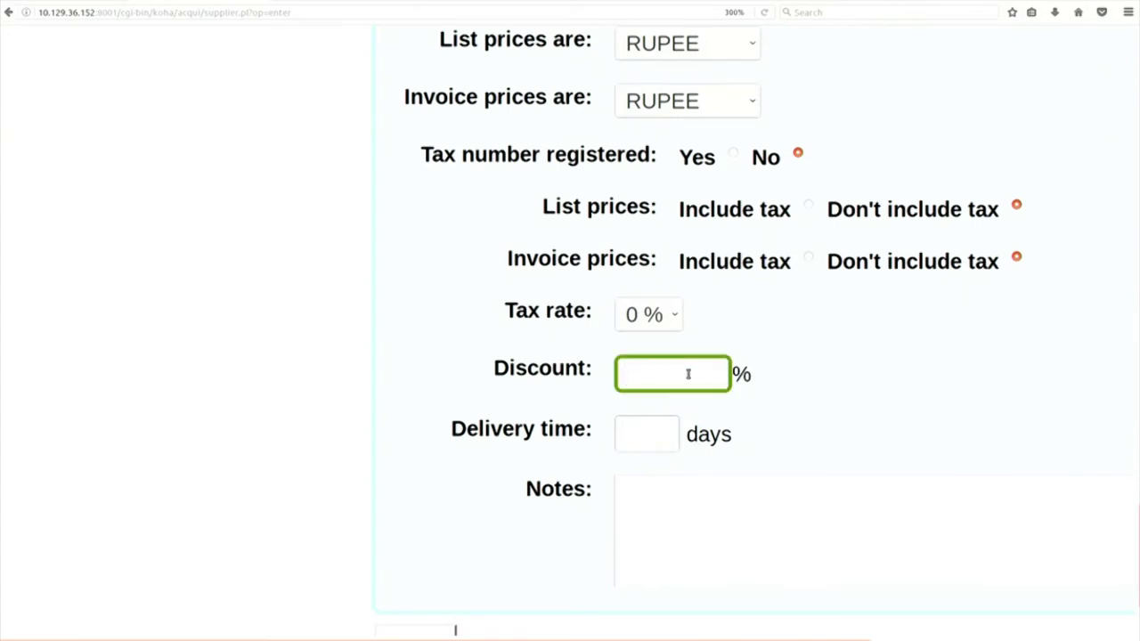
pyautogui.write('15')
pyautogui.click(649, 436)
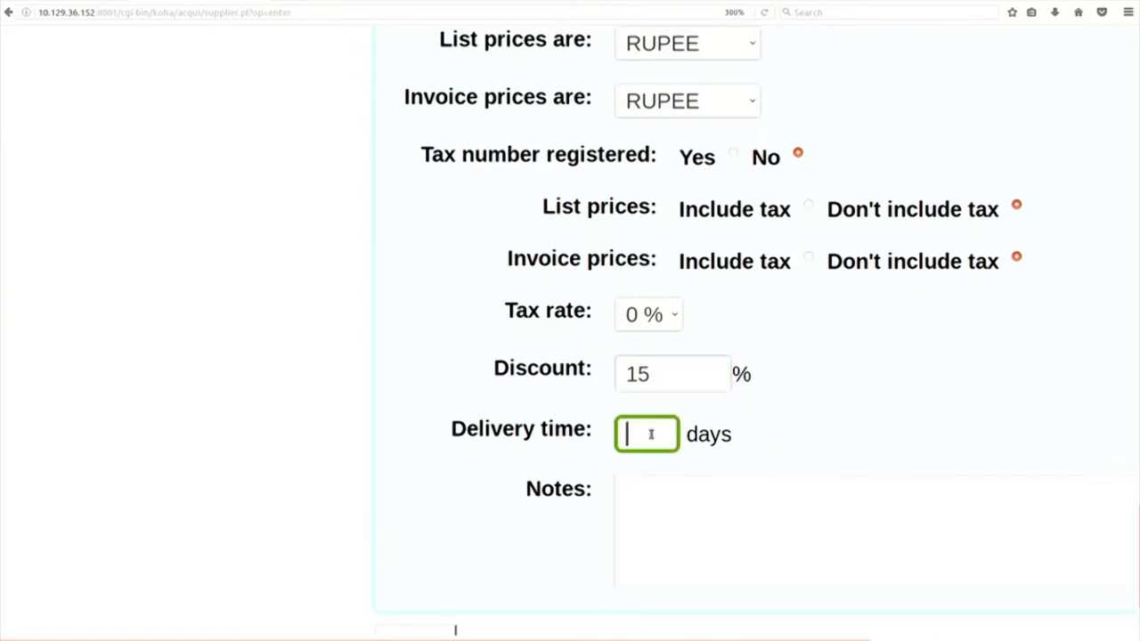
pyautogui.write('15')
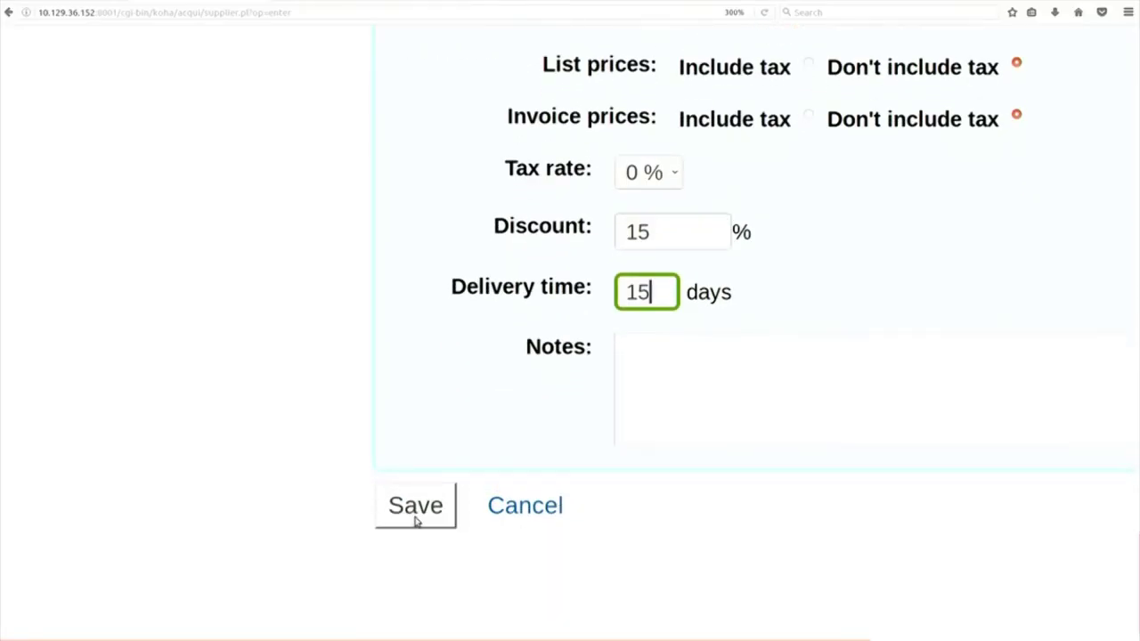
pyautogui.click(415, 516)
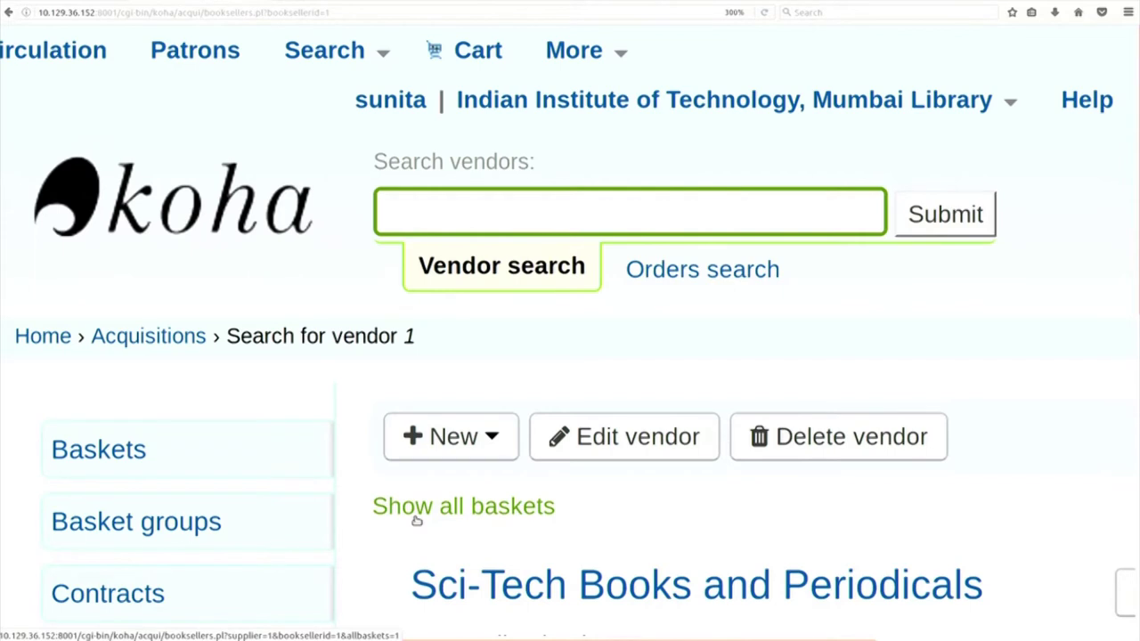
# Step: Scroll the Sci-Tech Books and Periodicals vendor page to reveal the New basket button
pyautogui.scroll(-3, 412, 517)
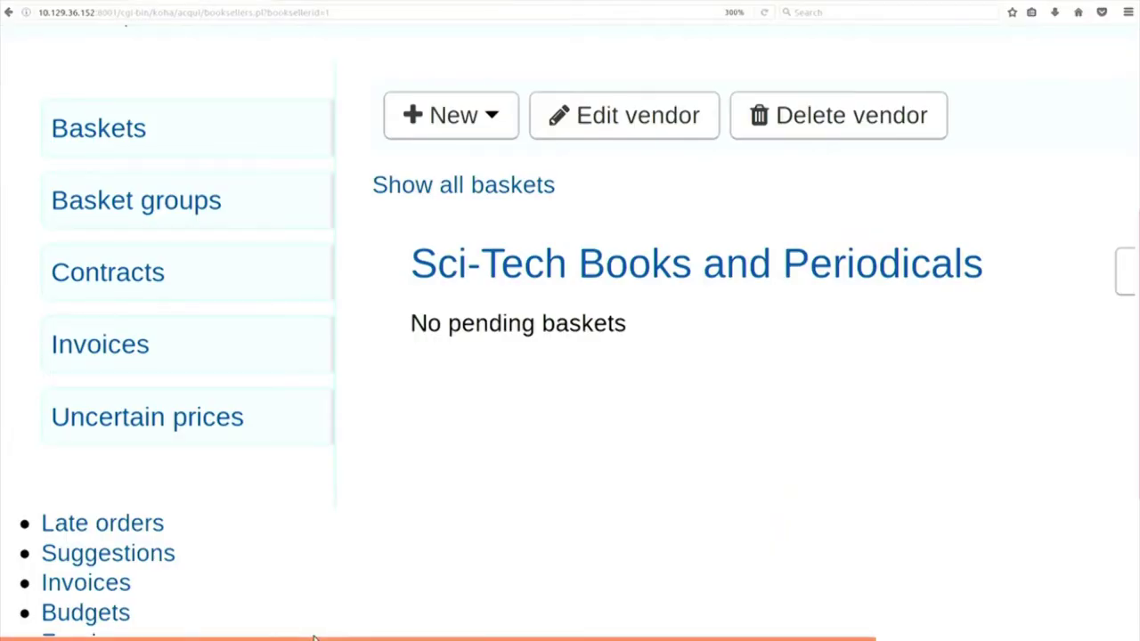
pyautogui.hscroll(4, 535, 361)
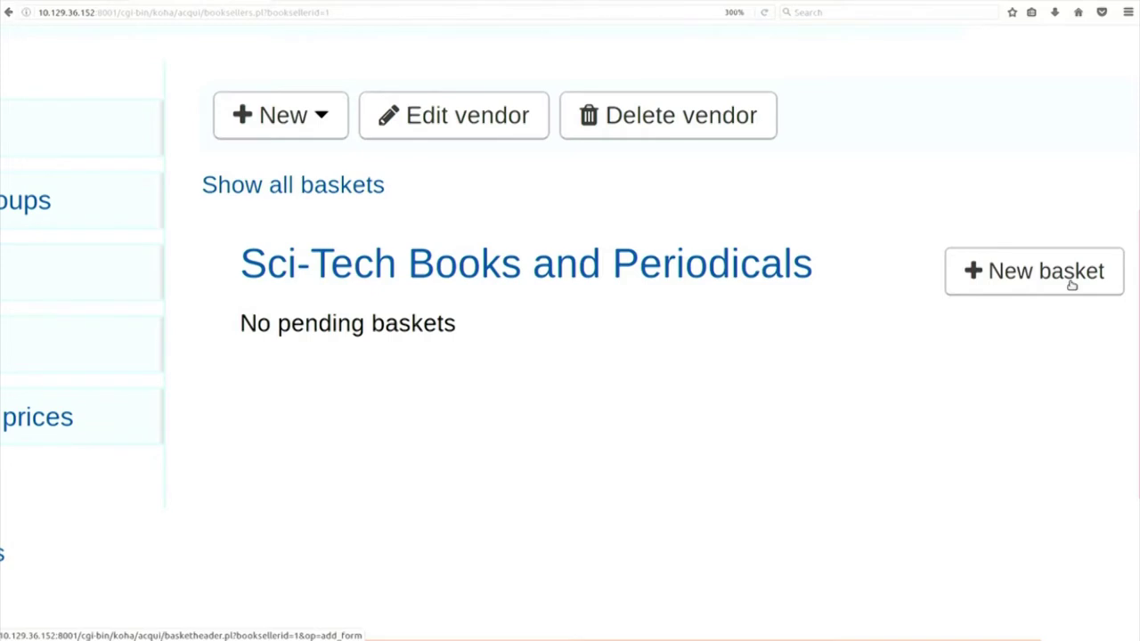
# Step: Create a new basket for the vendor and name it IITBL/PO/BKS/1
pyautogui.click(1048, 289)
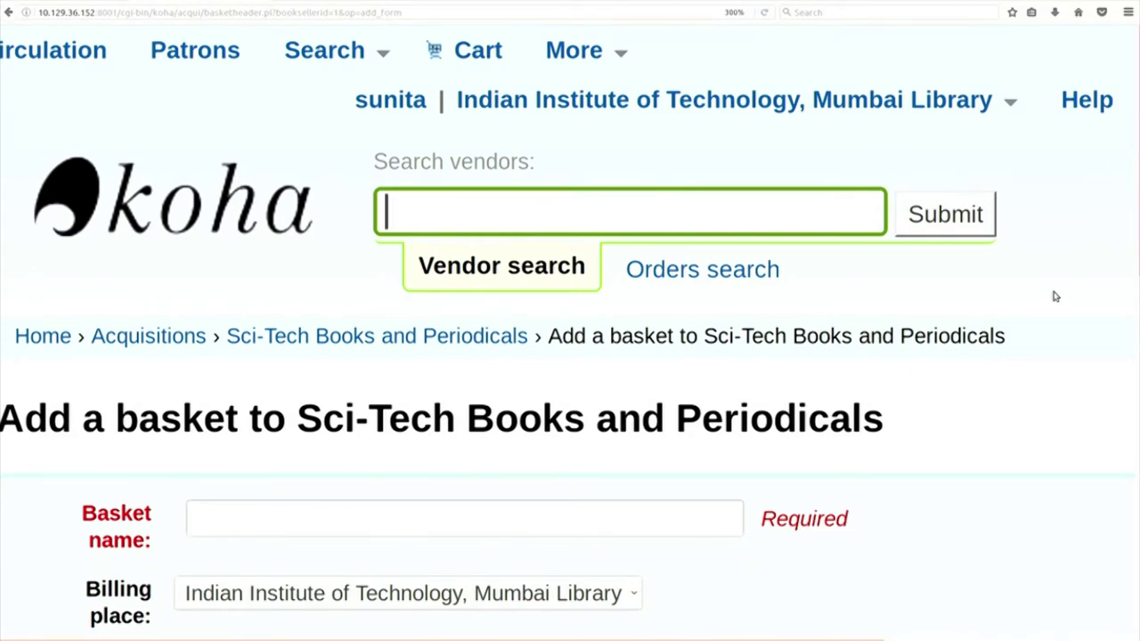
pyautogui.scroll(-2, 543, 116)
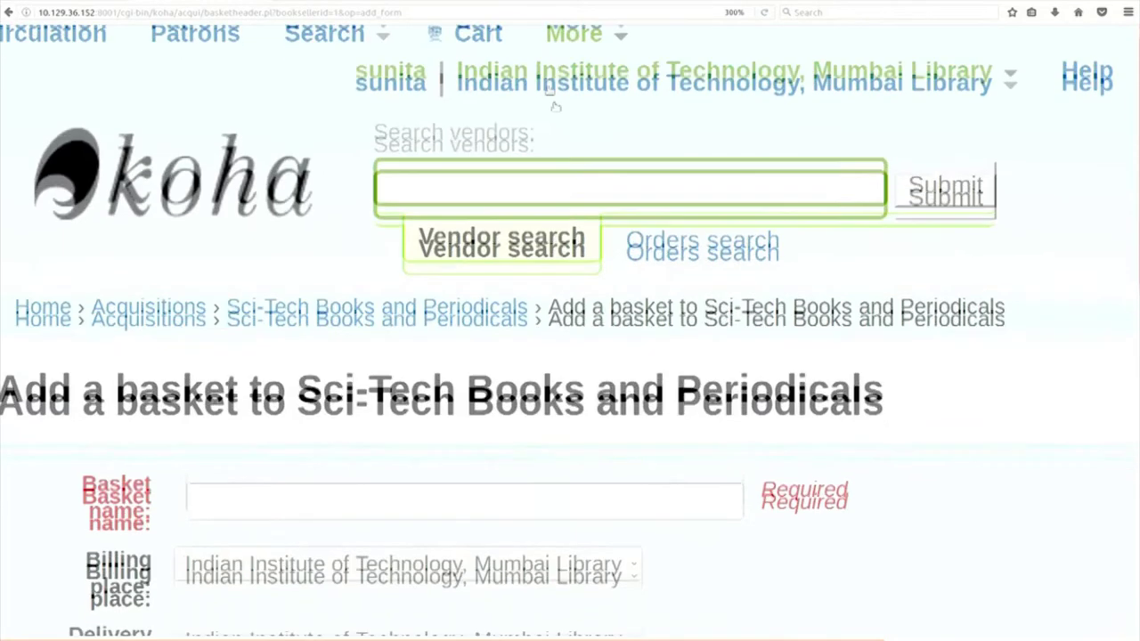
pyautogui.click(429, 401)
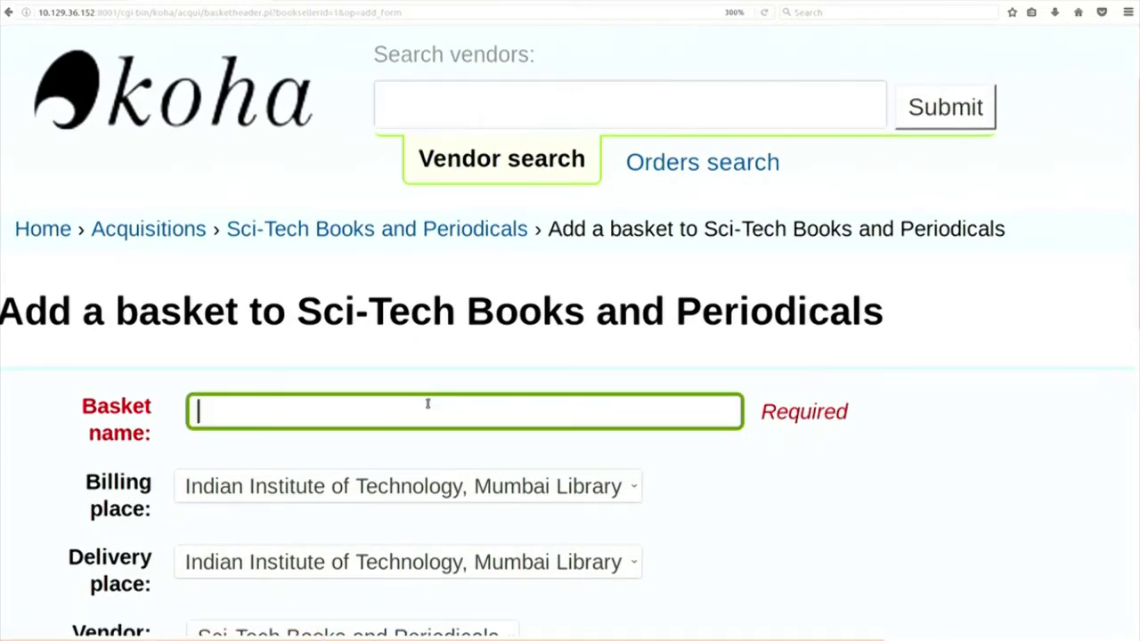
pyautogui.write('IITBL/P')
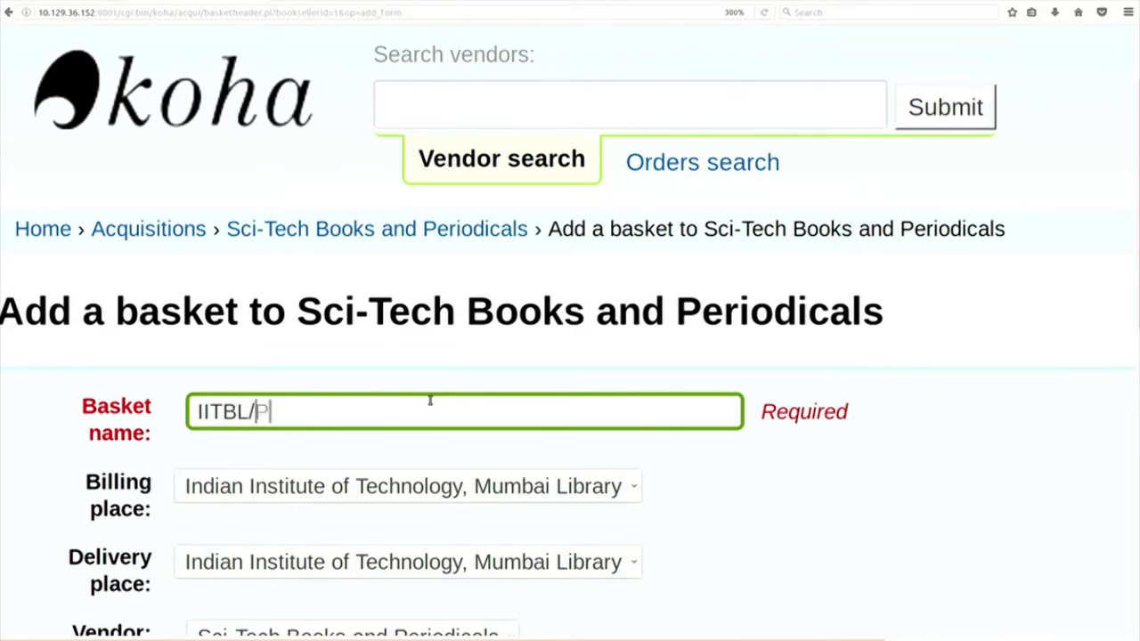
pyautogui.write('O/BKS/1')
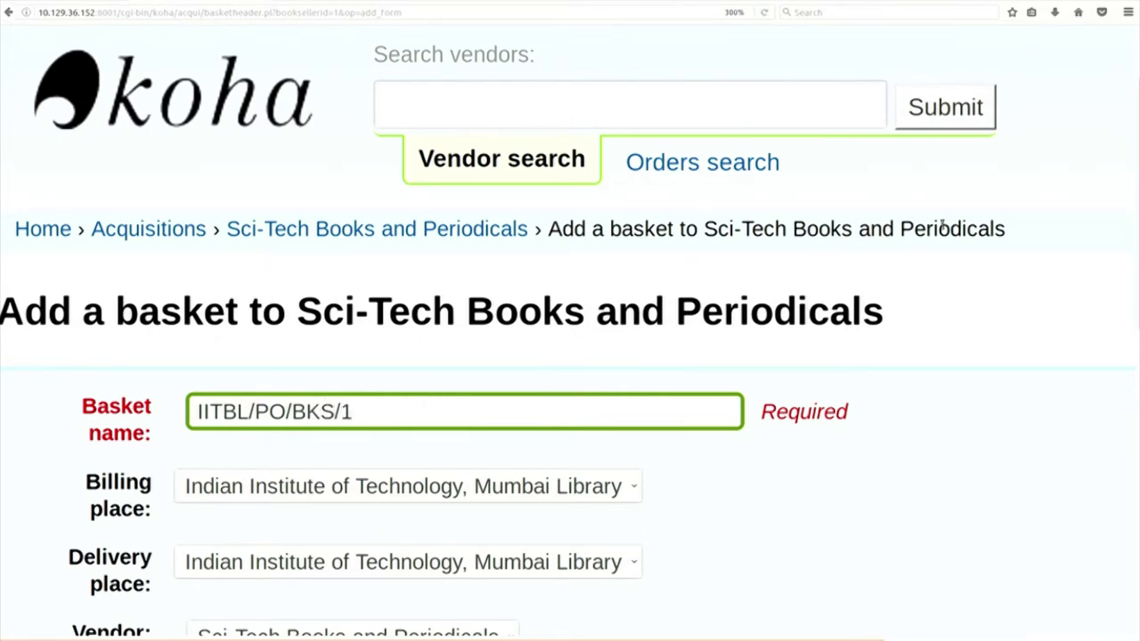
pyautogui.scroll(-3, 564, 469)
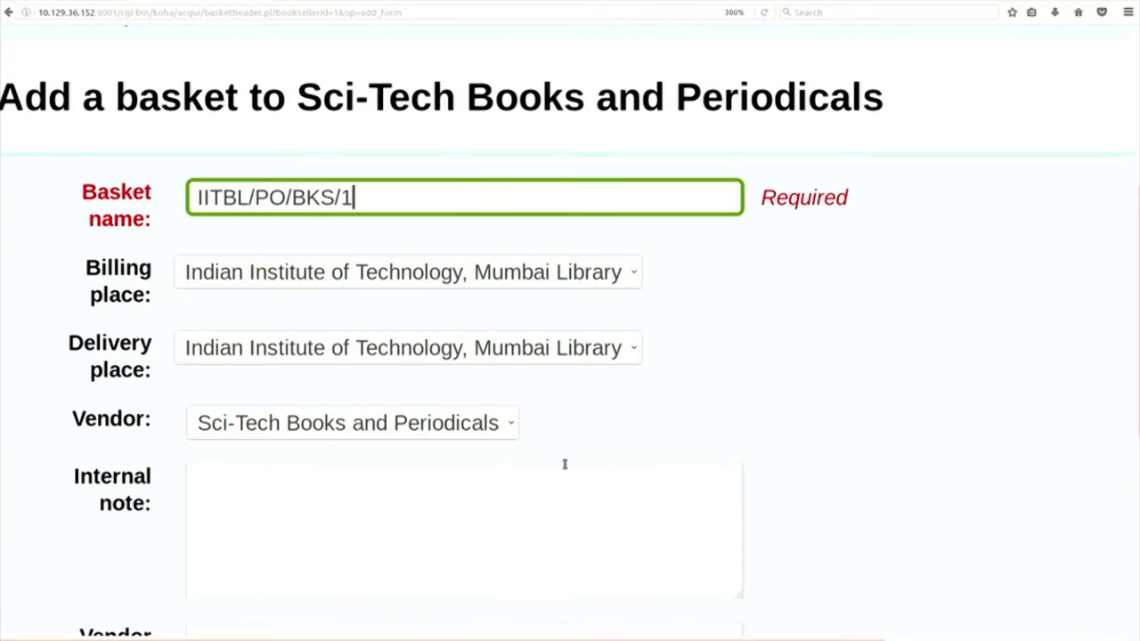
pyautogui.scroll(-5, 608, 436)
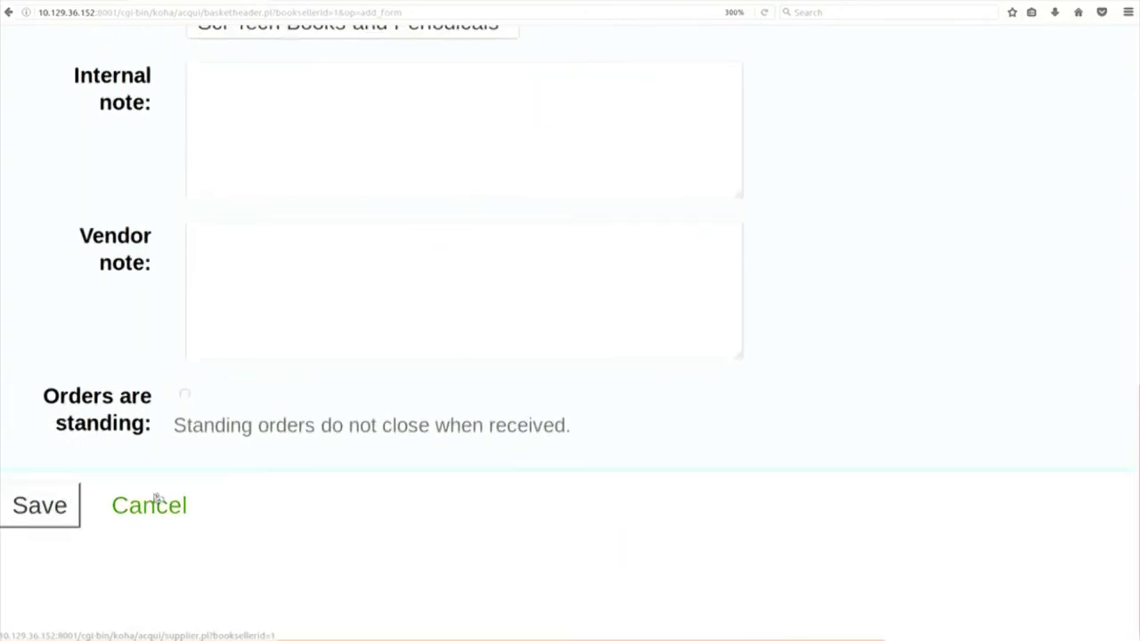
pyautogui.scroll(5, 295, 364)
# Step: Save basket IITBL/PO/BKS/1 and choose Add to basket to begin an order
pyautogui.click(71, 503)
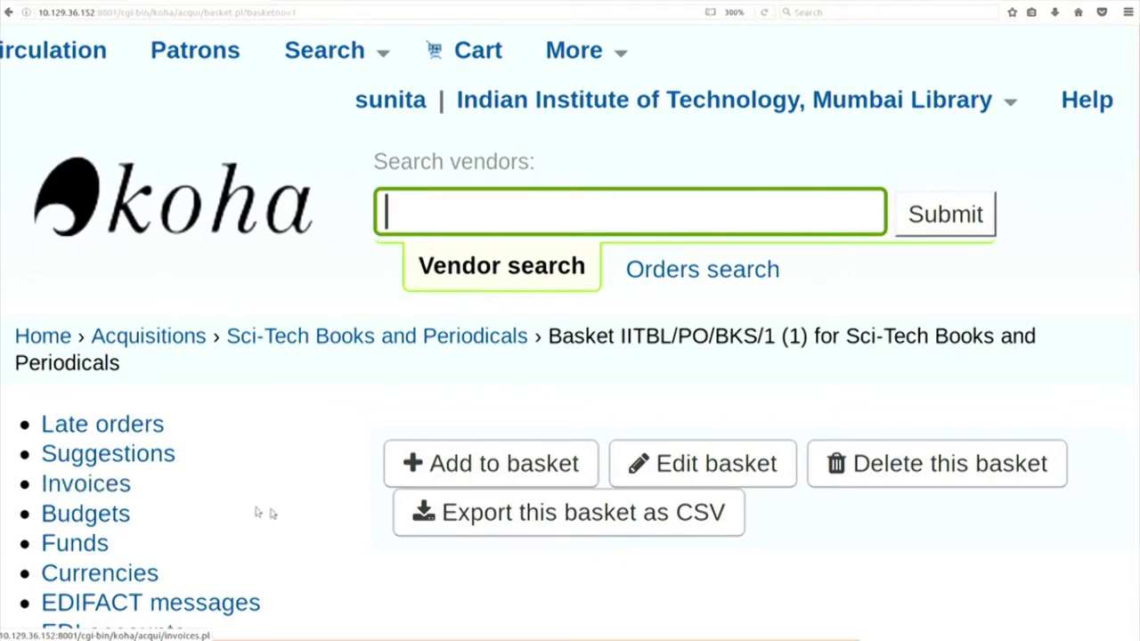
pyautogui.scroll(-2, 294, 497)
pyautogui.scroll(-3, 294, 497)
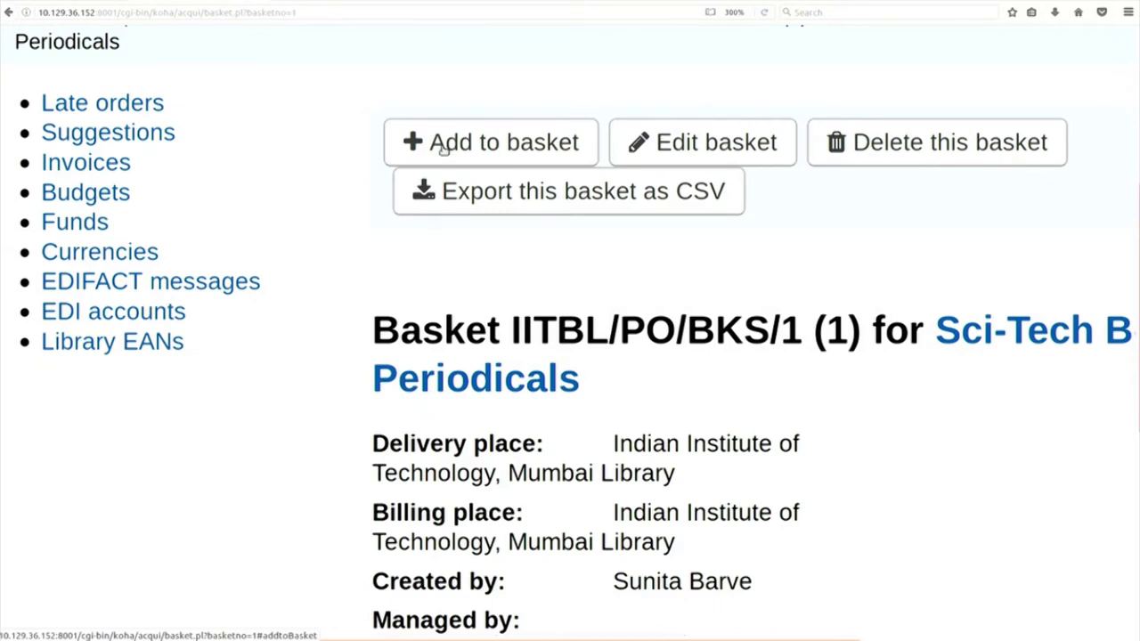
pyautogui.click(442, 151)
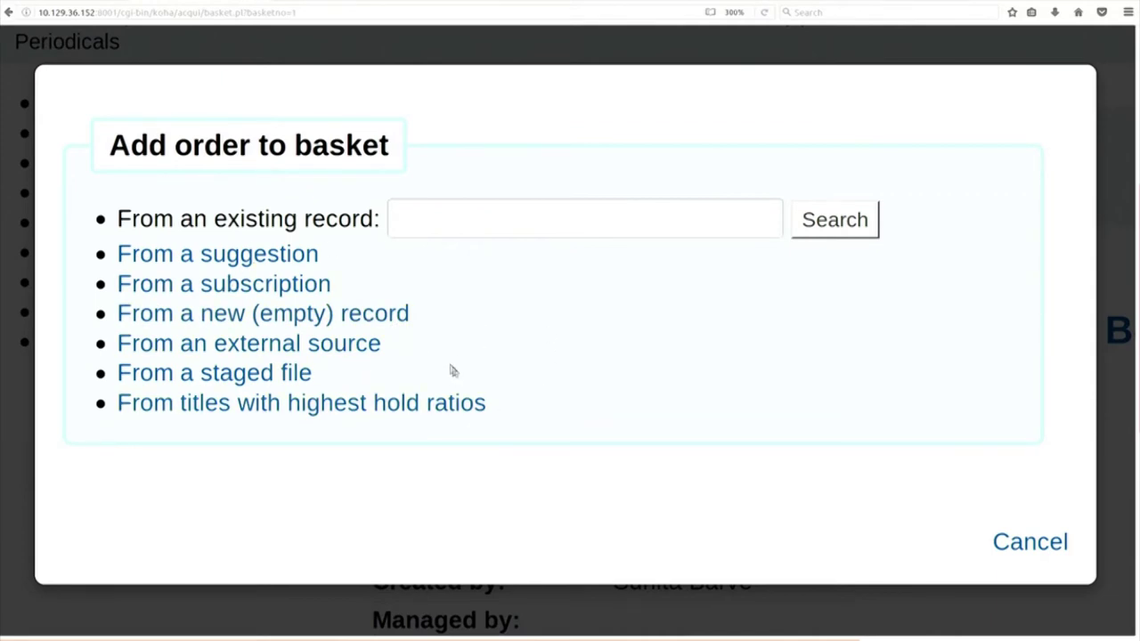
# Step: Start a new order from an empty record and enter the title 'Wings of fire'
pyautogui.click(378, 315)
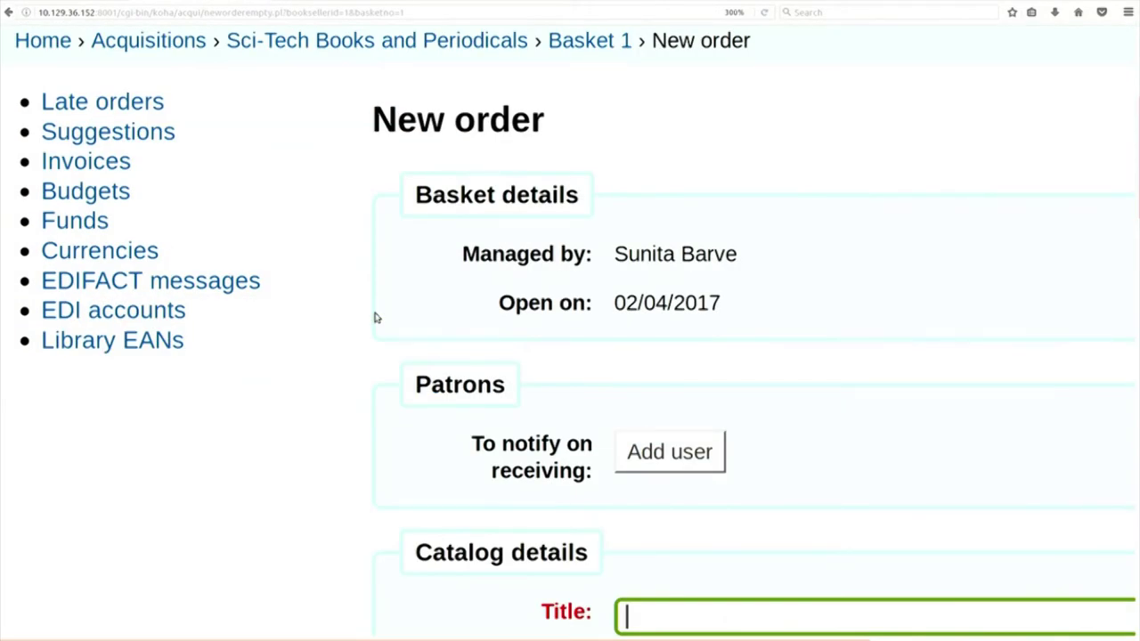
pyautogui.scroll(-3, 404, 382)
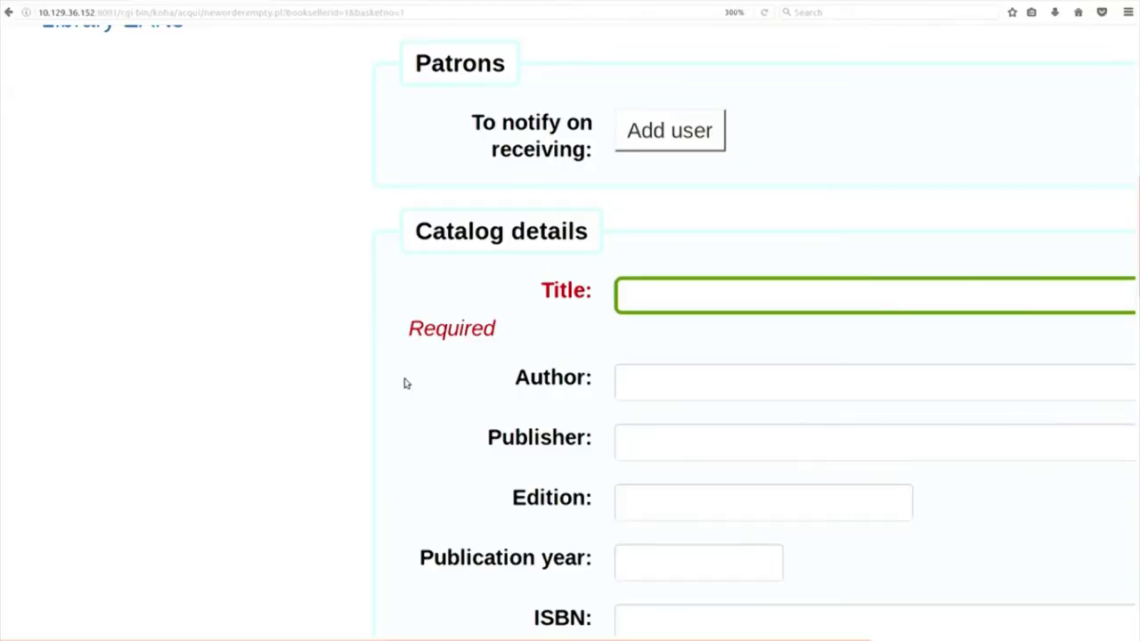
pyautogui.write('Wings of')
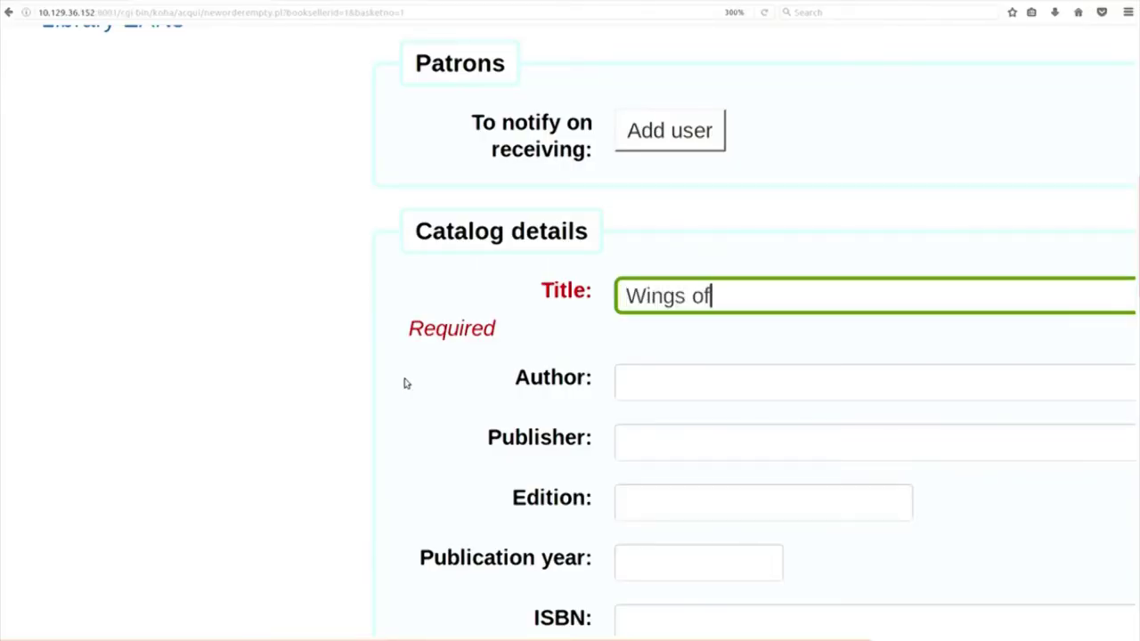
pyautogui.write(' fire')
pyautogui.scroll(-2, 406, 383)
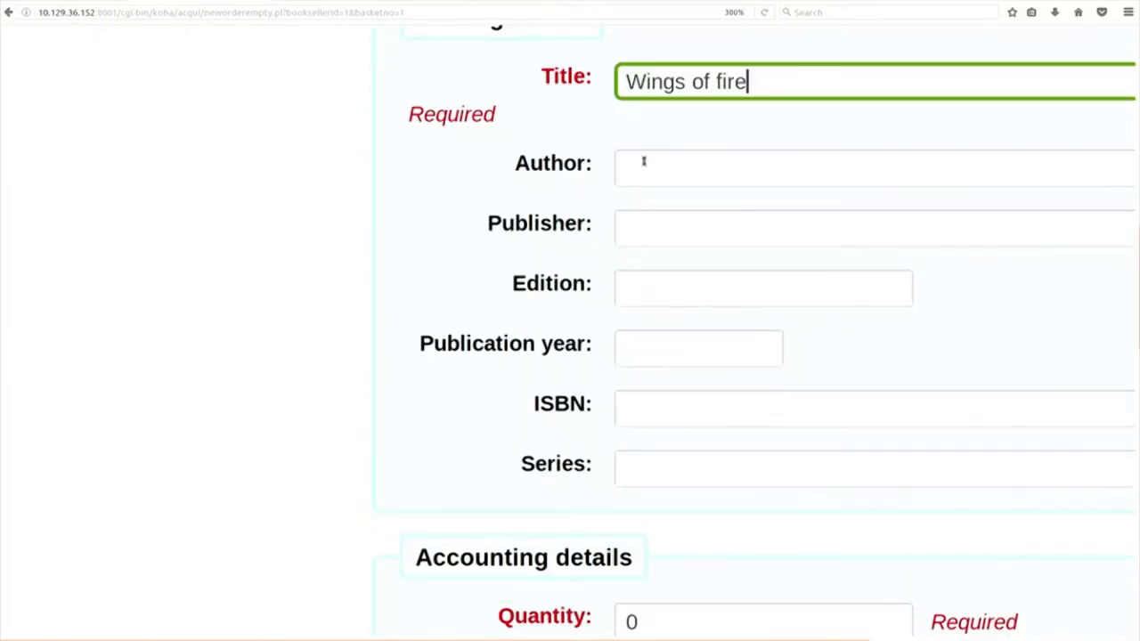
# Step: Enter author Abdul Kalam, then move through the Publisher, Edition and Publication year fields
pyautogui.click(643, 161)
pyautogui.write('A')
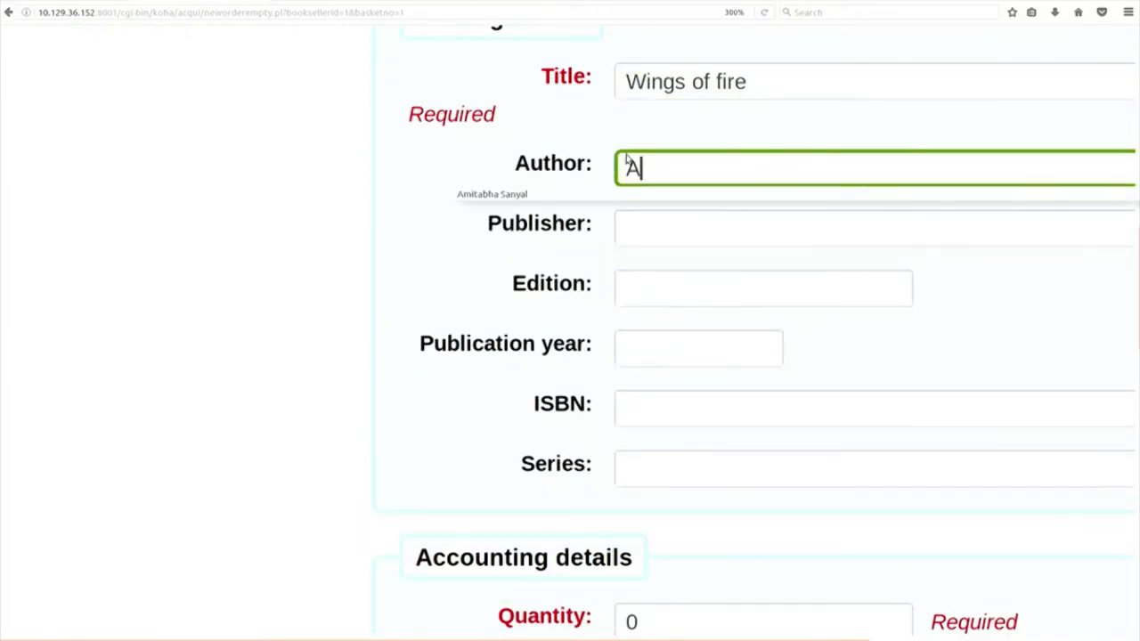
pyautogui.write('bdul Kalam')
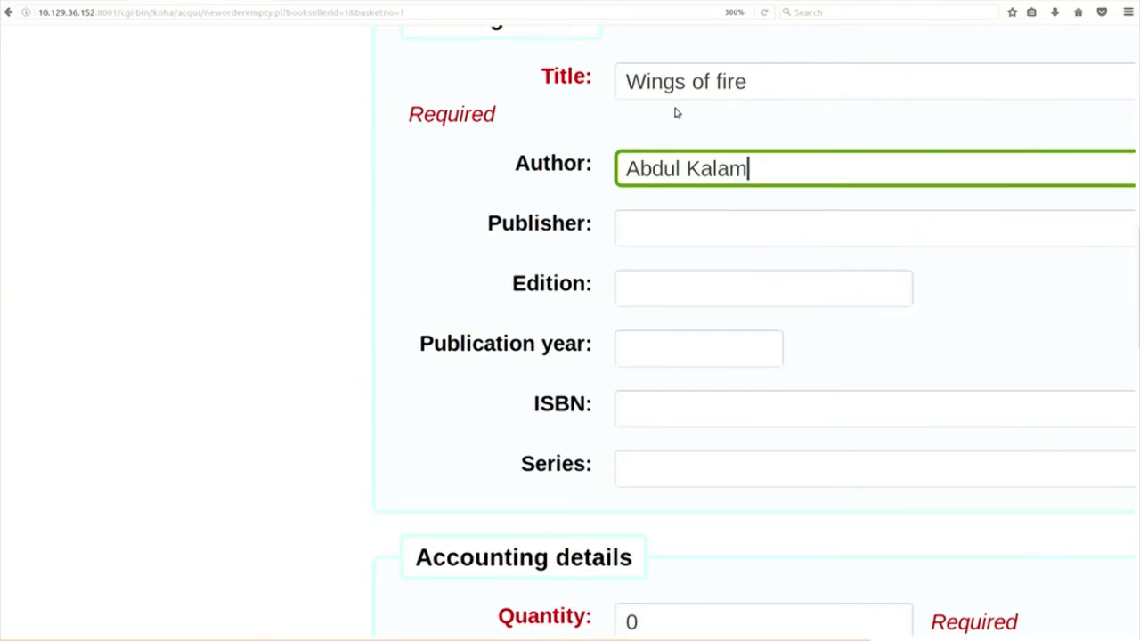
pyautogui.click(674, 242)
pyautogui.click(672, 279)
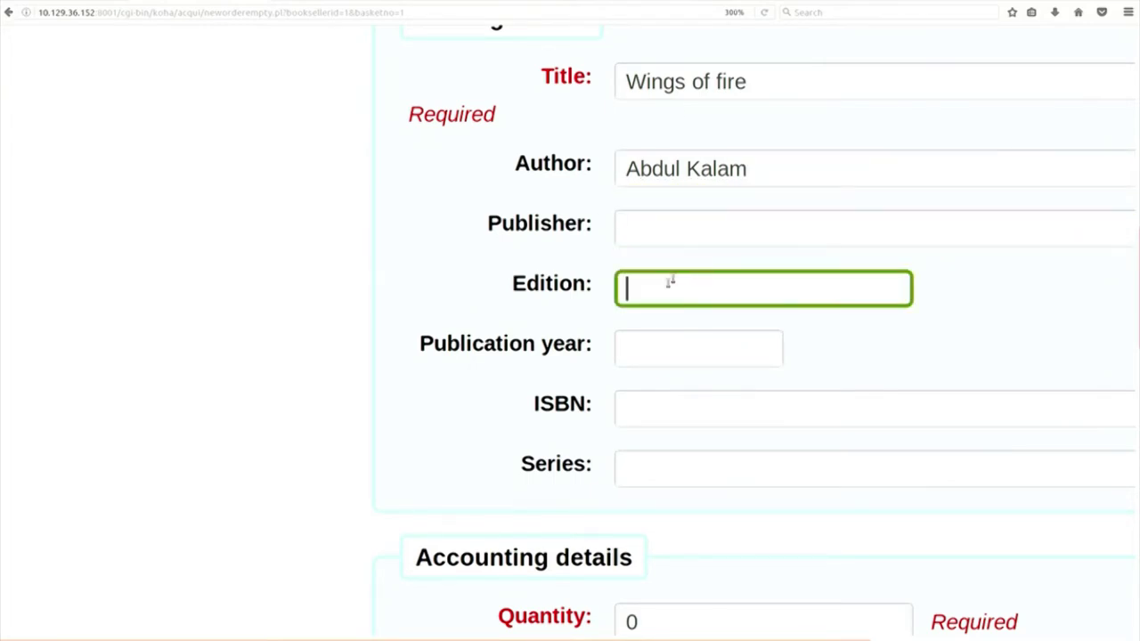
pyautogui.click(665, 357)
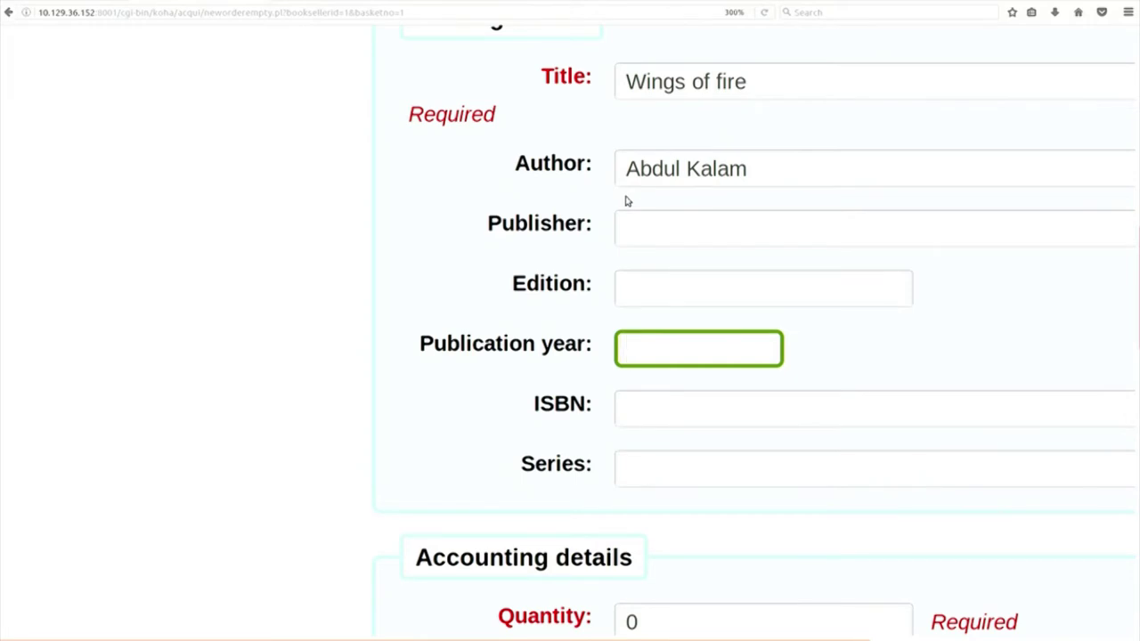
pyautogui.scroll(-5, 585, 585)
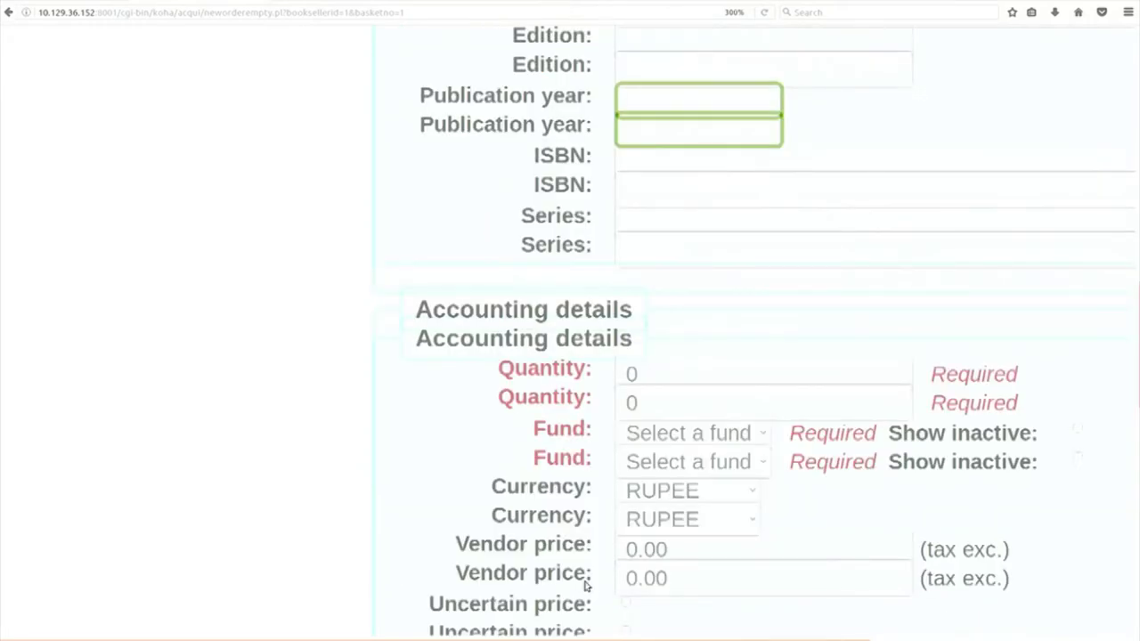
# Step: Set the order quantity to 1 and charge it to the Books fund
pyautogui.click(667, 308)
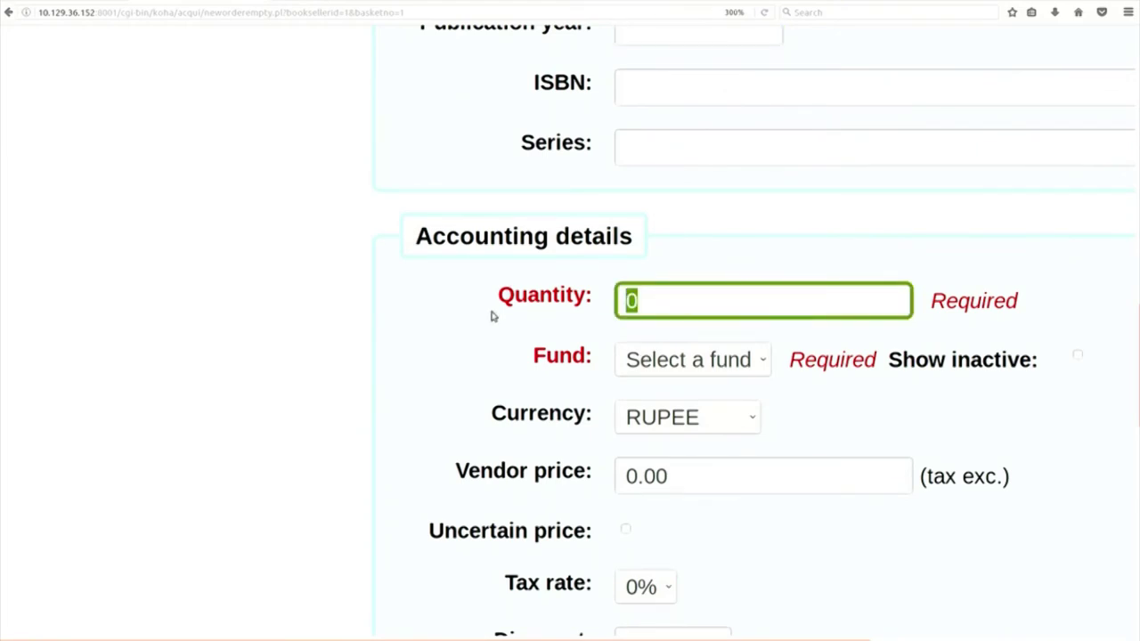
pyautogui.write('1')
pyautogui.click(639, 362)
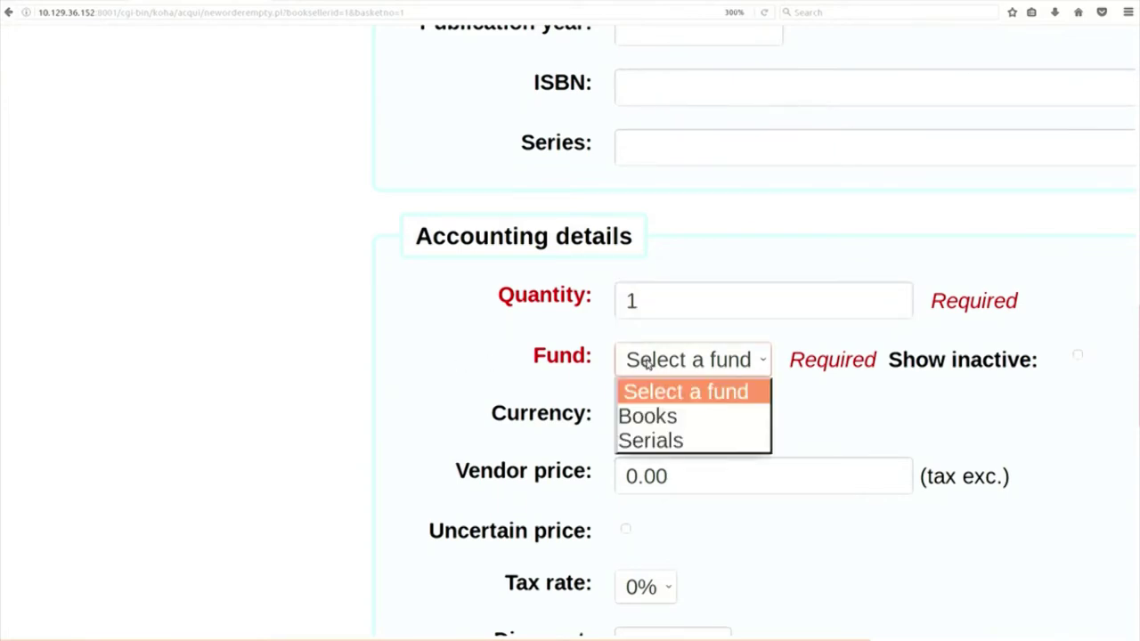
pyautogui.click(639, 417)
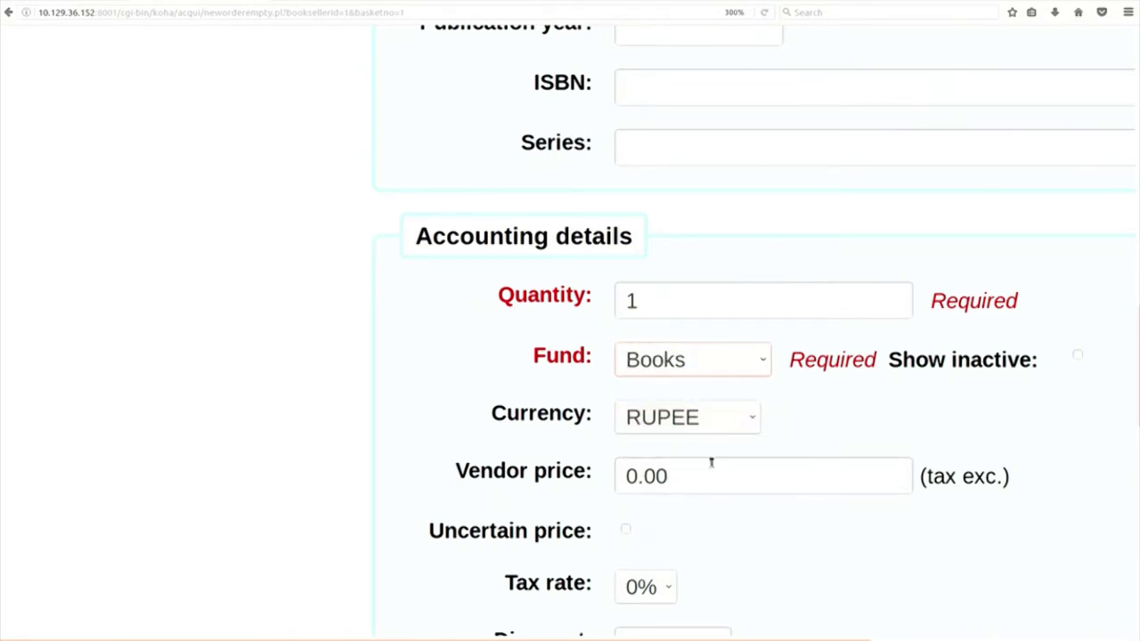
# Step: Set vendor price 2450, fill in the replacement cost and enter actual cost 2082
pyautogui.scroll(-2, 697, 412)
pyautogui.click(685, 369)
pyautogui.moveTo(685, 368); pyautogui.dragTo(562, 360)
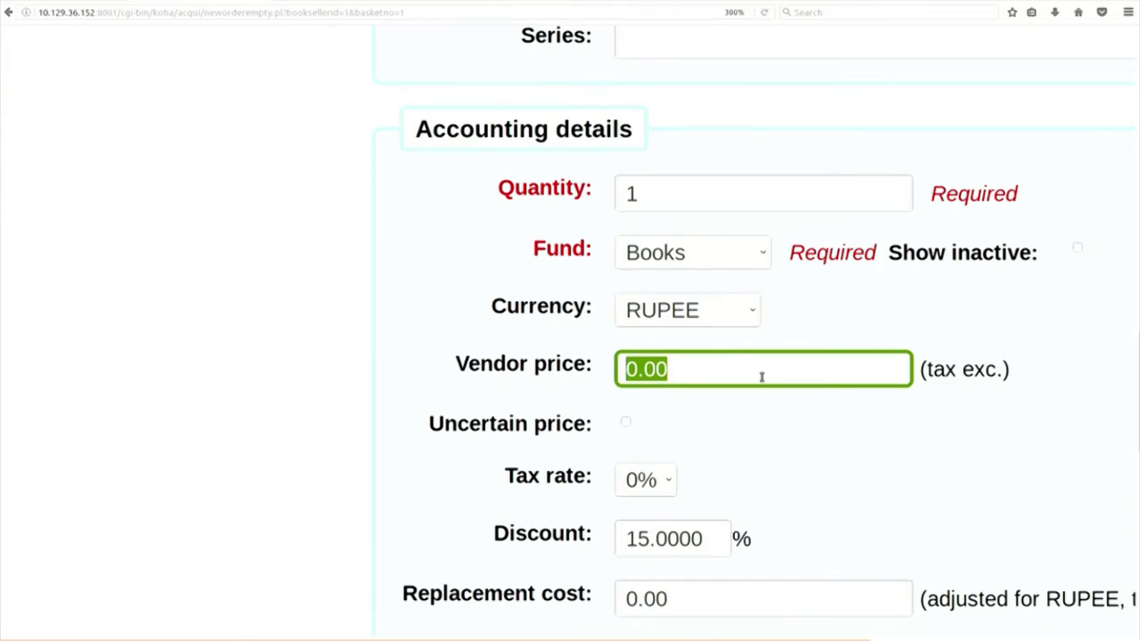
pyautogui.write('2450')
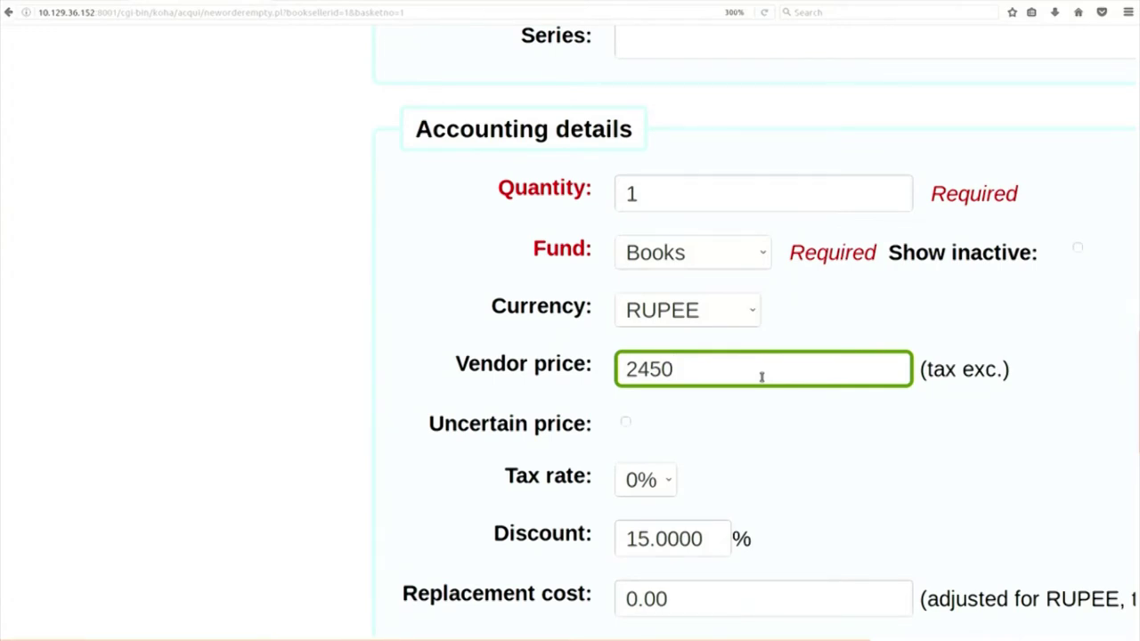
pyautogui.scroll(-1, 796, 290)
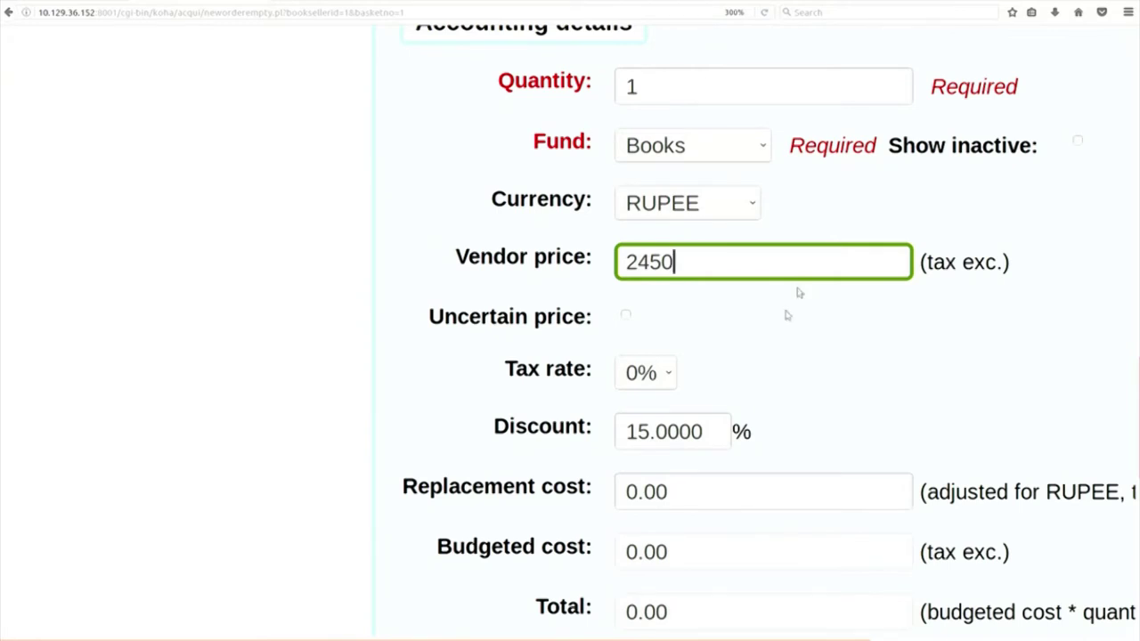
pyautogui.scroll(-1, 675, 519)
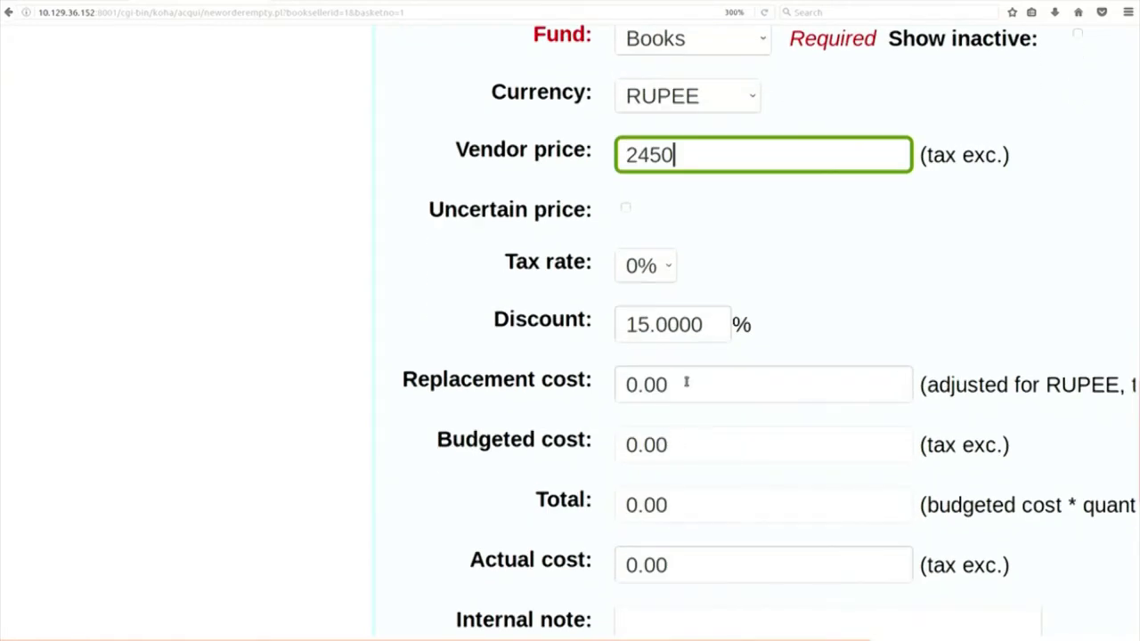
pyautogui.click(686, 382)
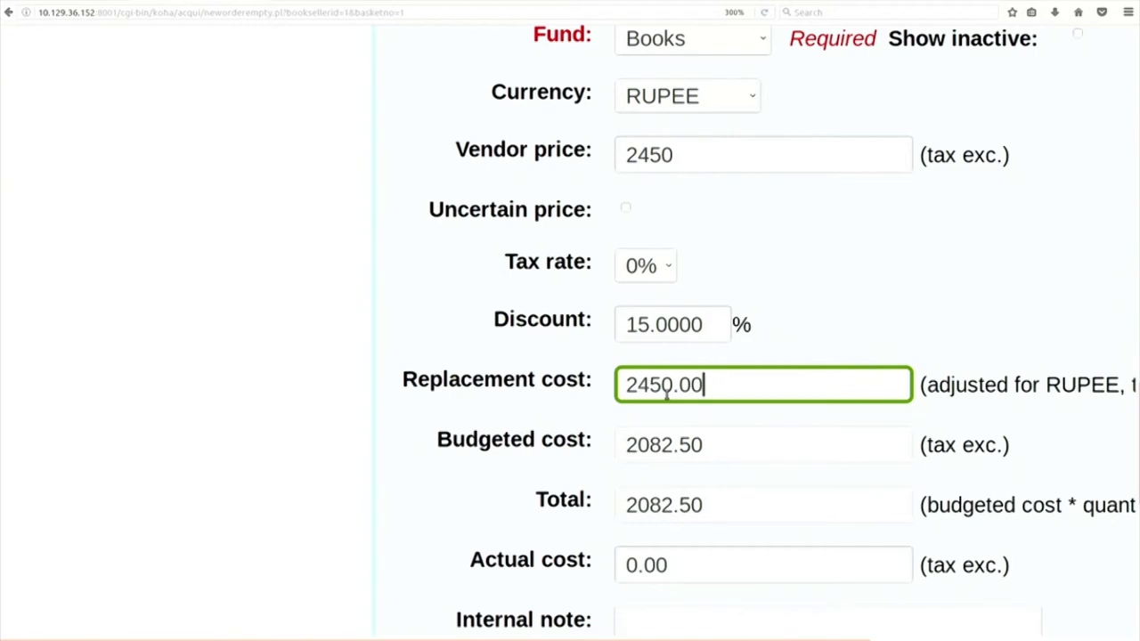
pyautogui.scroll(-2, 668, 396)
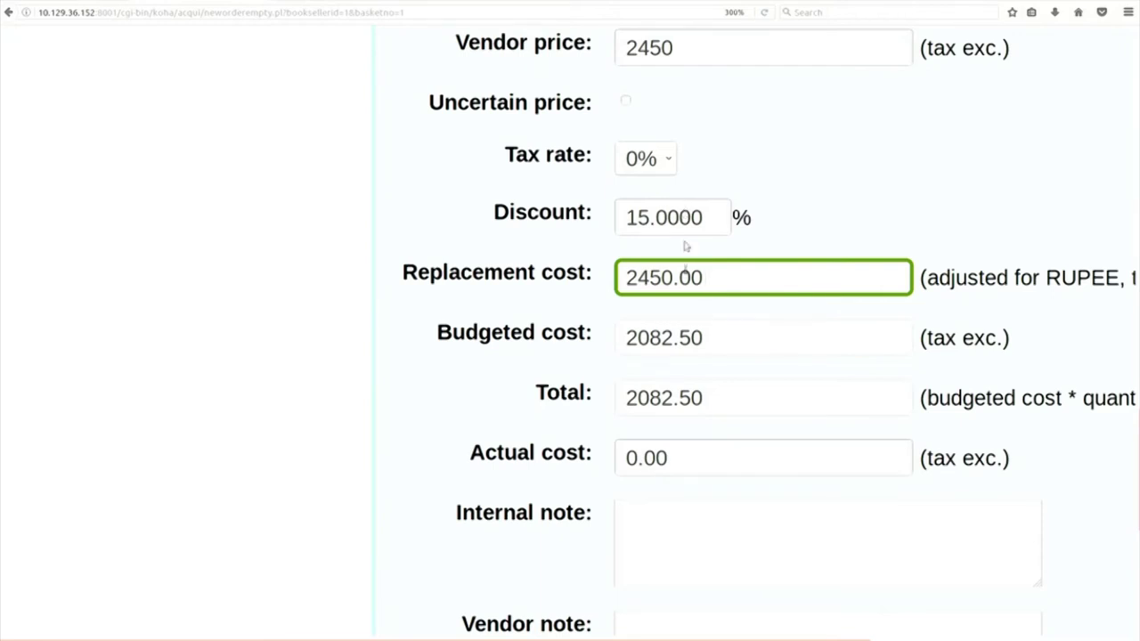
pyautogui.click(694, 456)
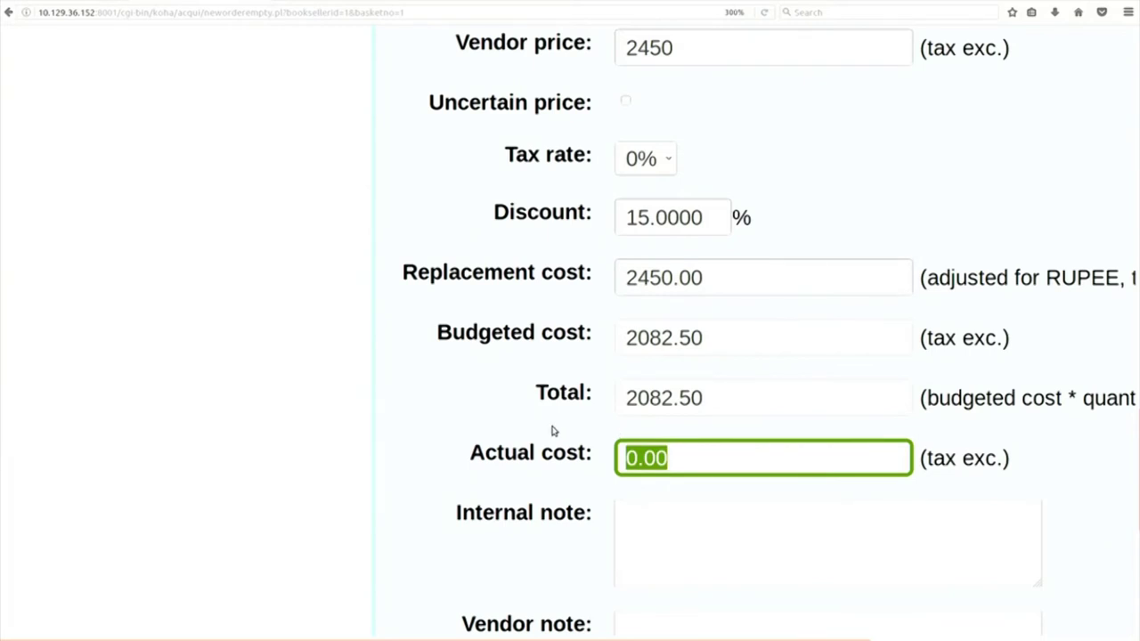
pyautogui.write('2082')
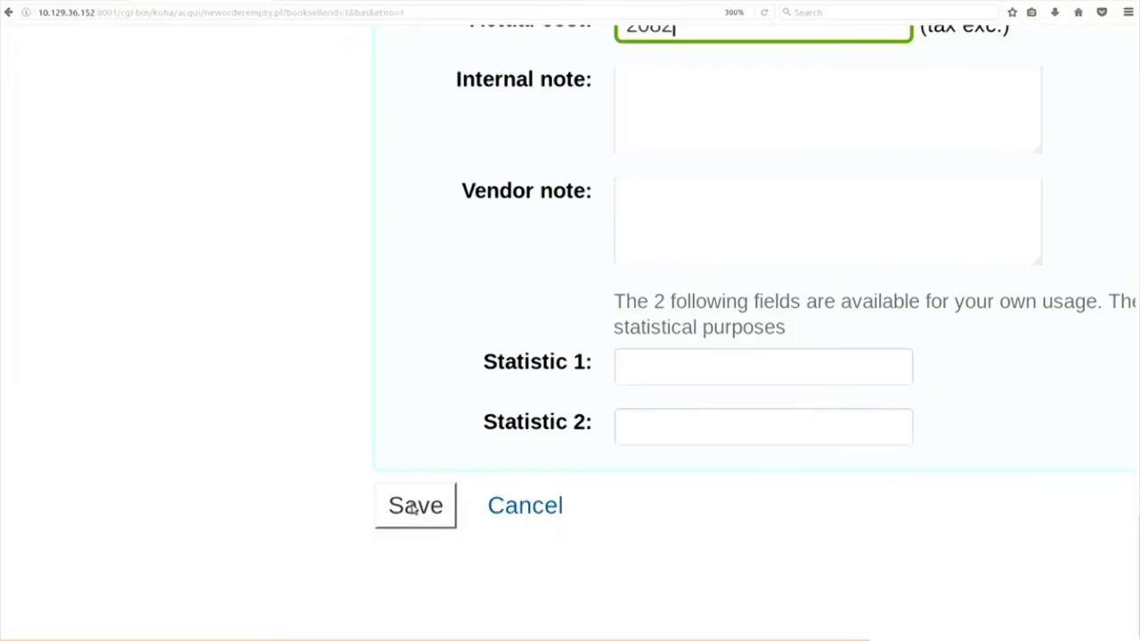
# Step: Save the Wings of fire order and return to basket IITBL/PO/BKS/1
pyautogui.click(413, 508)
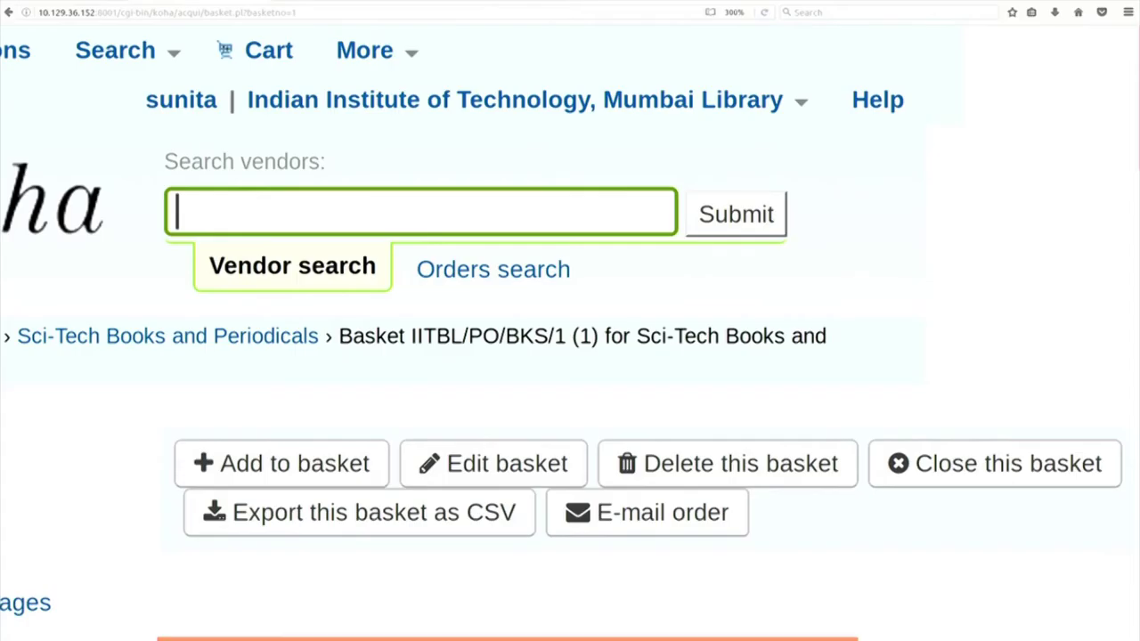
# Step: Scroll through the basket to review the Wings of fire order row
pyautogui.scroll(-10, 461, 609)
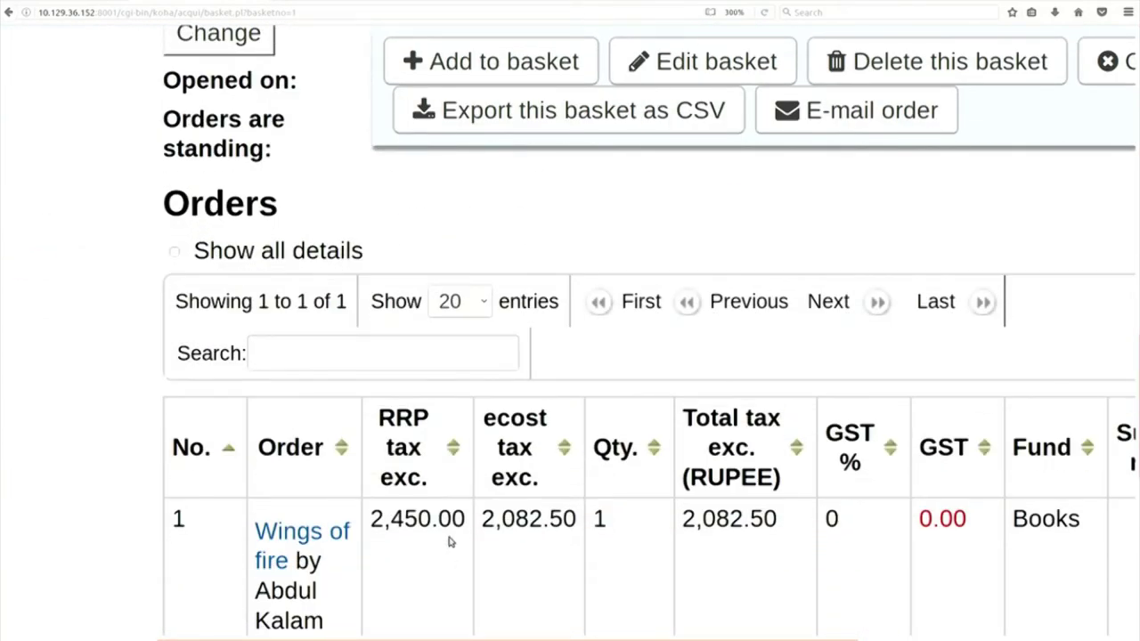
pyautogui.scroll(-5, 448, 537)
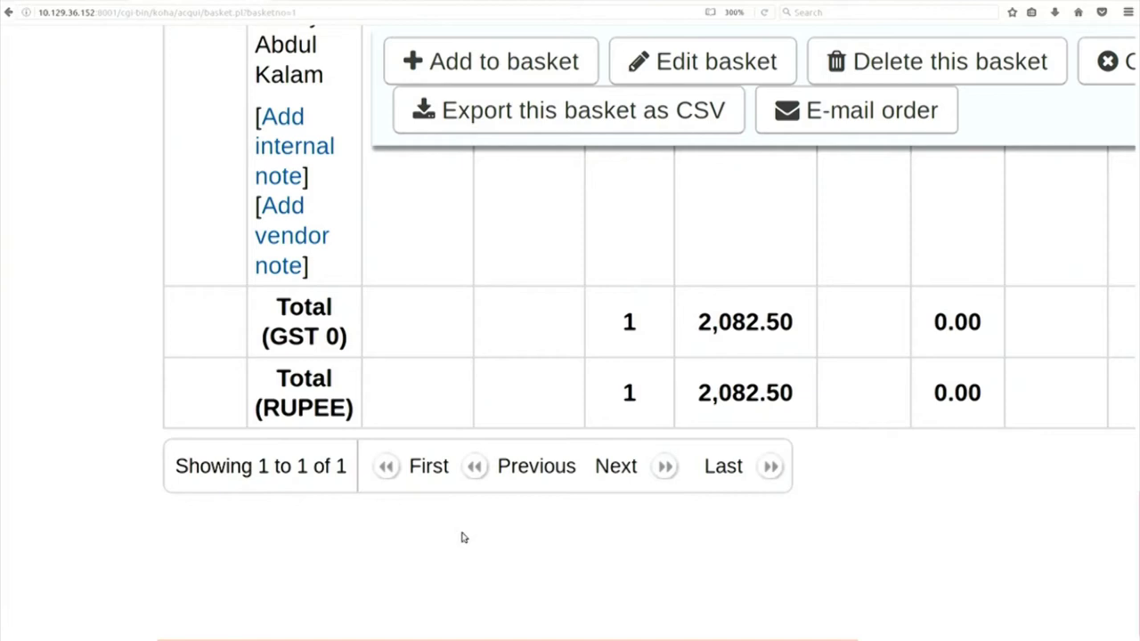
pyautogui.scroll(5, 458, 538)
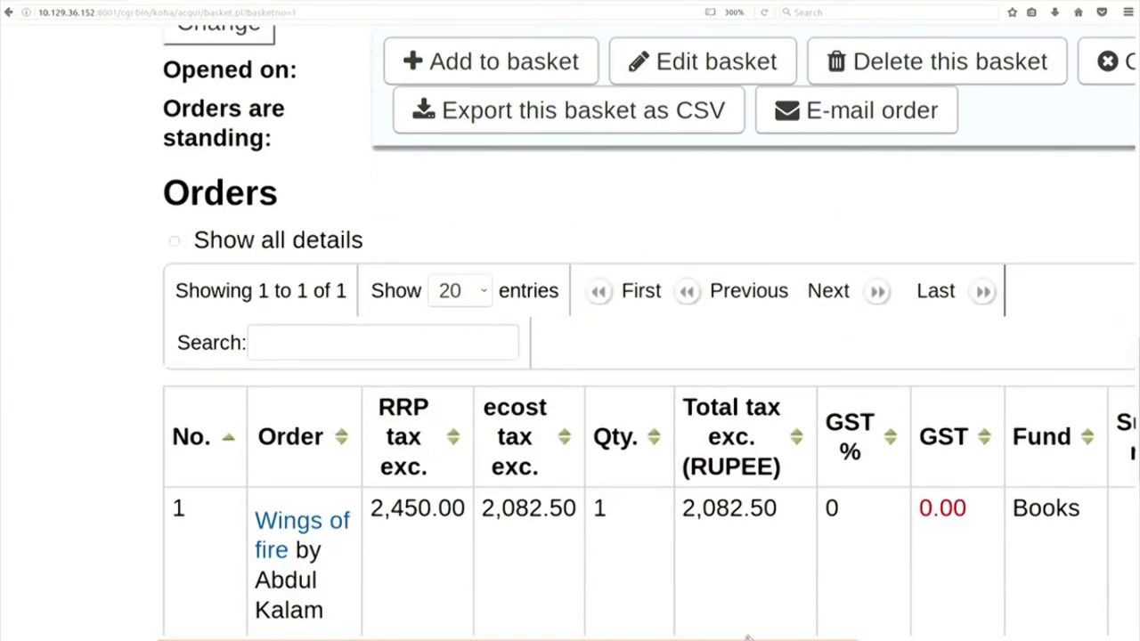
pyautogui.moveTo(748, 637); pyautogui.dragTo(1024, 637)
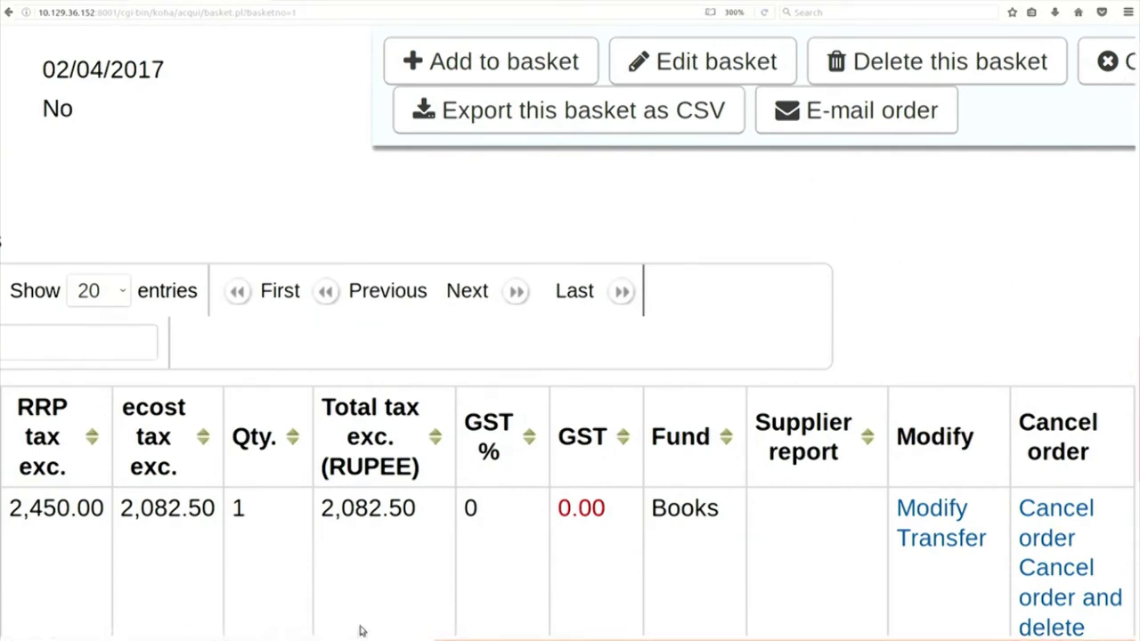
# Step: Zoom the browser page out from 300% to 200%
pyautogui.click(1127, 12)
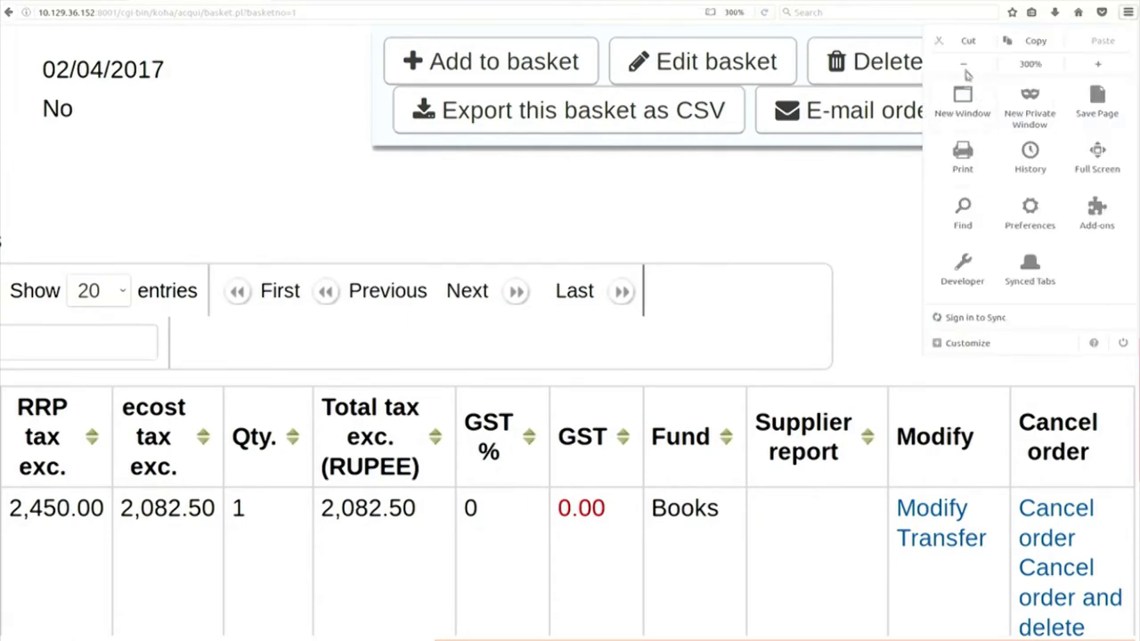
pyautogui.click(963, 63)
pyautogui.click(963, 64)
pyautogui.click(707, 629)
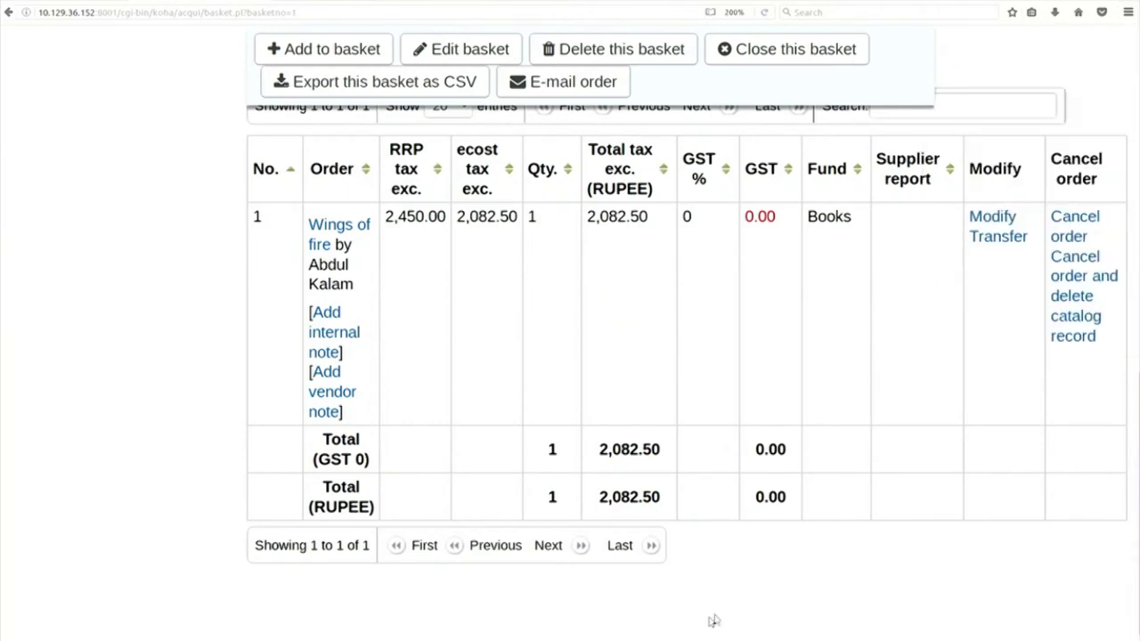
pyautogui.scroll(3, 1104, 326)
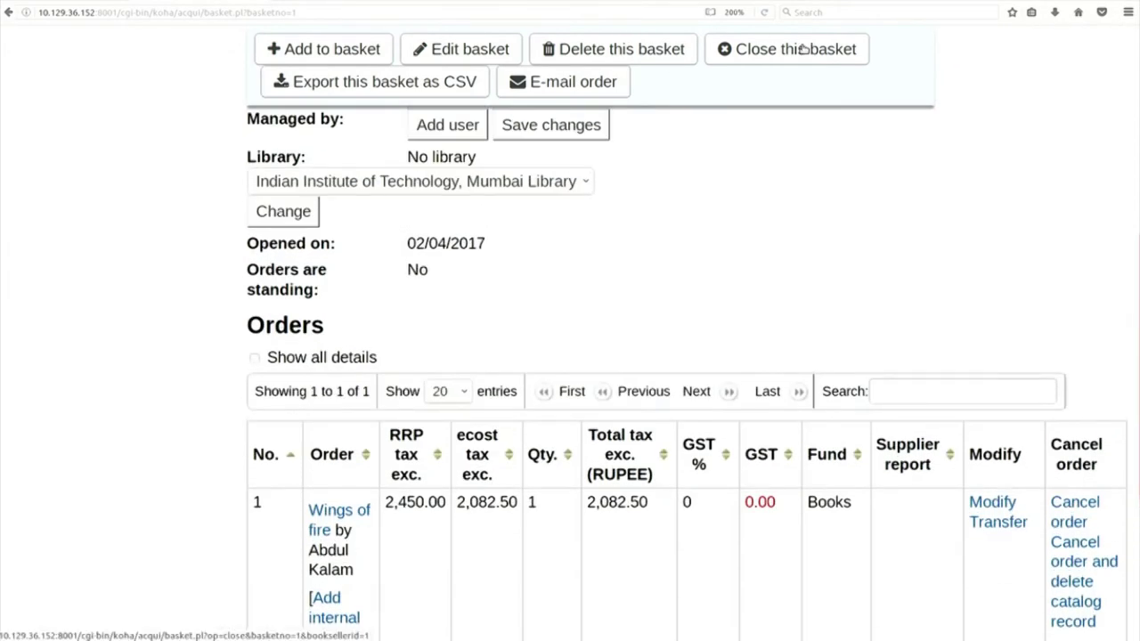
# Step: Close basket IITBL/PO/BKS/1 and confirm with 'Yes, close'
pyautogui.click(805, 50)
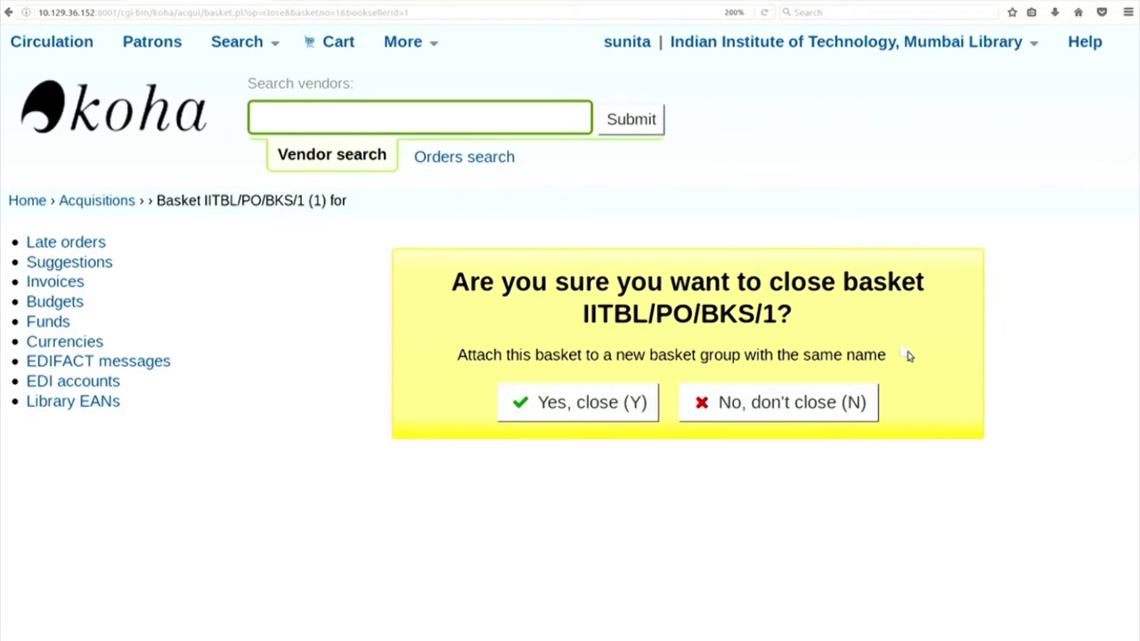
pyautogui.click(585, 408)
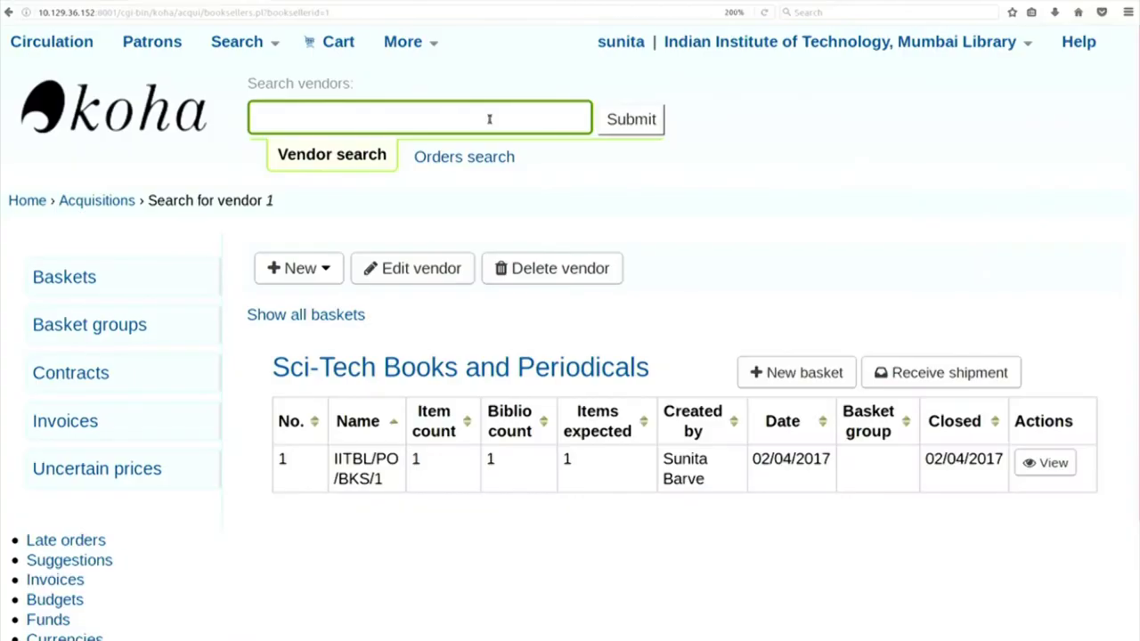
# Step: Begin receiving a shipment from vendor Sci-Tech Books and Periodicals
pyautogui.click(489, 119)
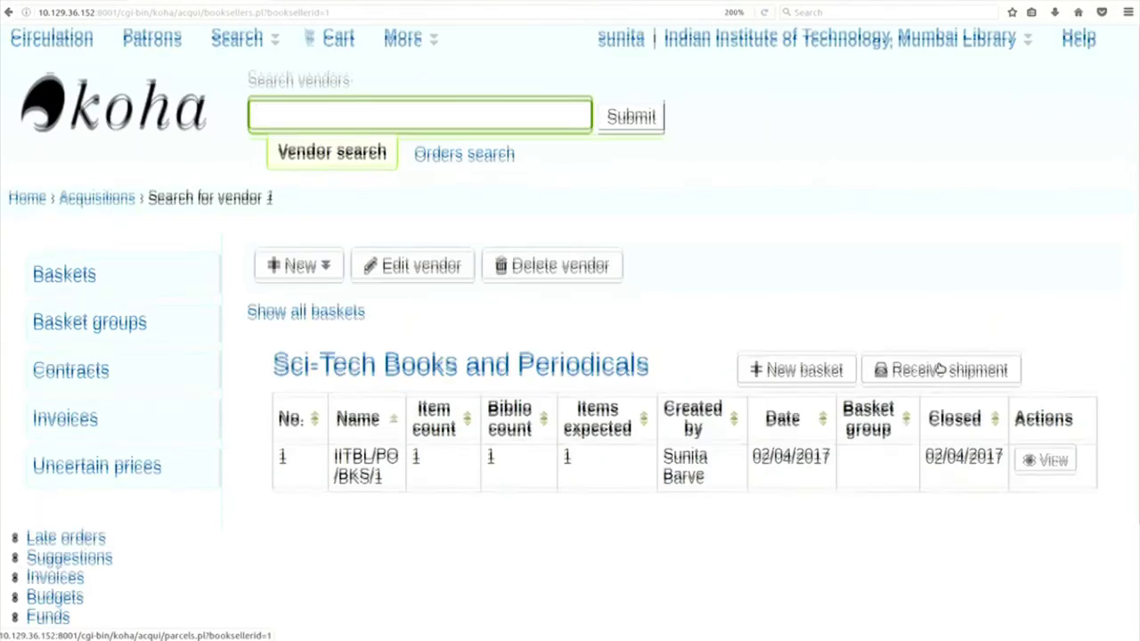
pyautogui.scroll(-3, 498, 268)
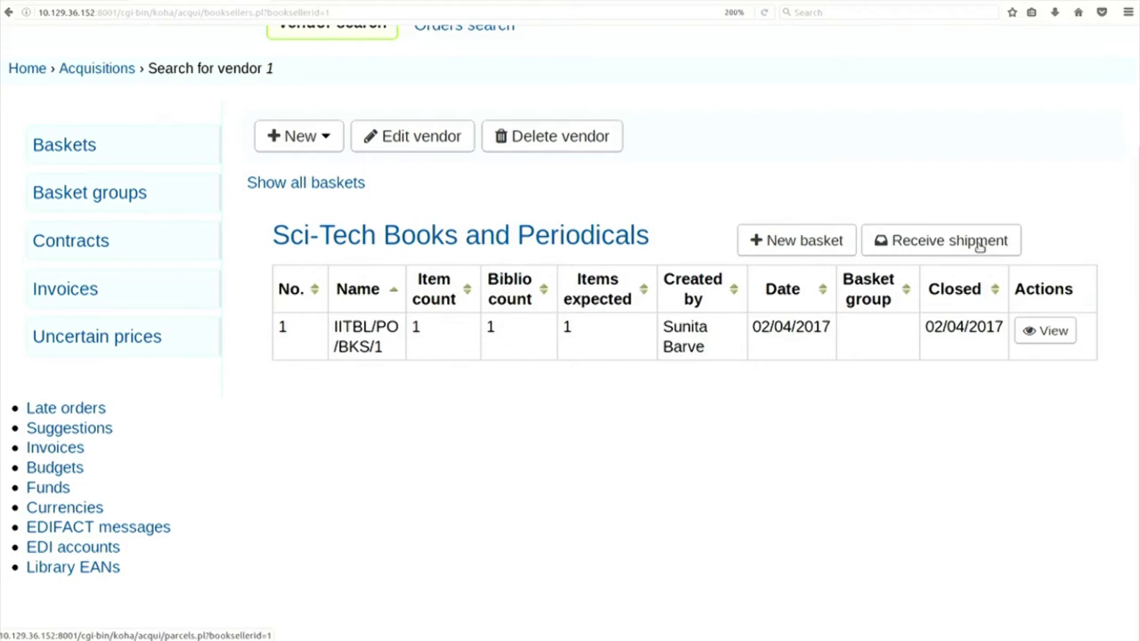
pyautogui.click(980, 246)
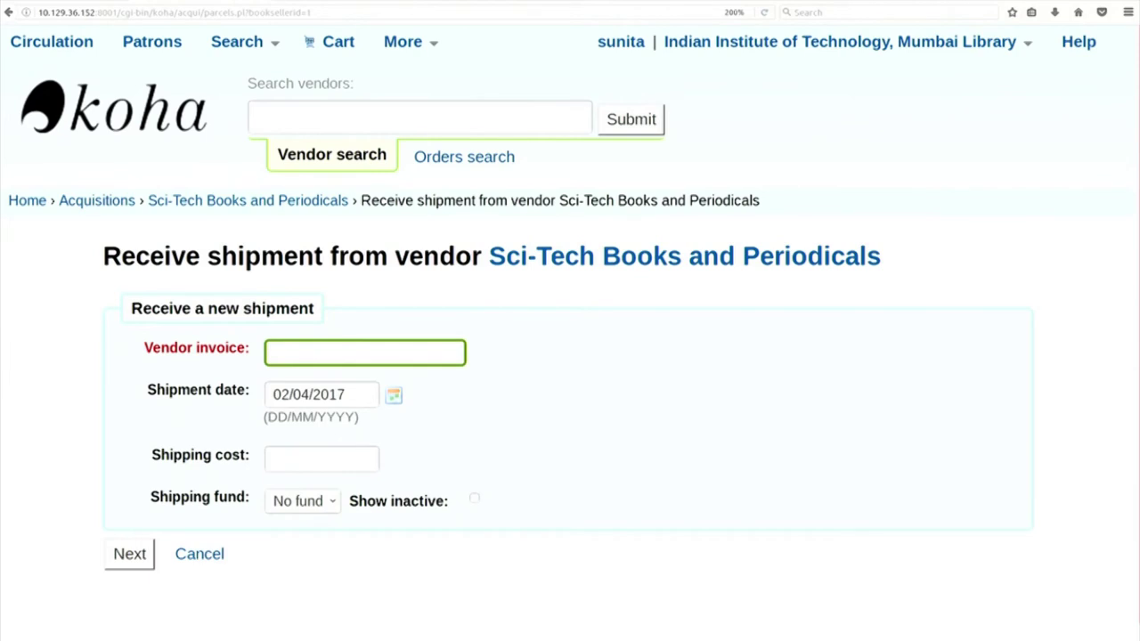
# Step: Enter vendor invoice 5678 and continue to the receipt summary
pyautogui.write('5678')
pyautogui.scroll(-1, 267, 347)
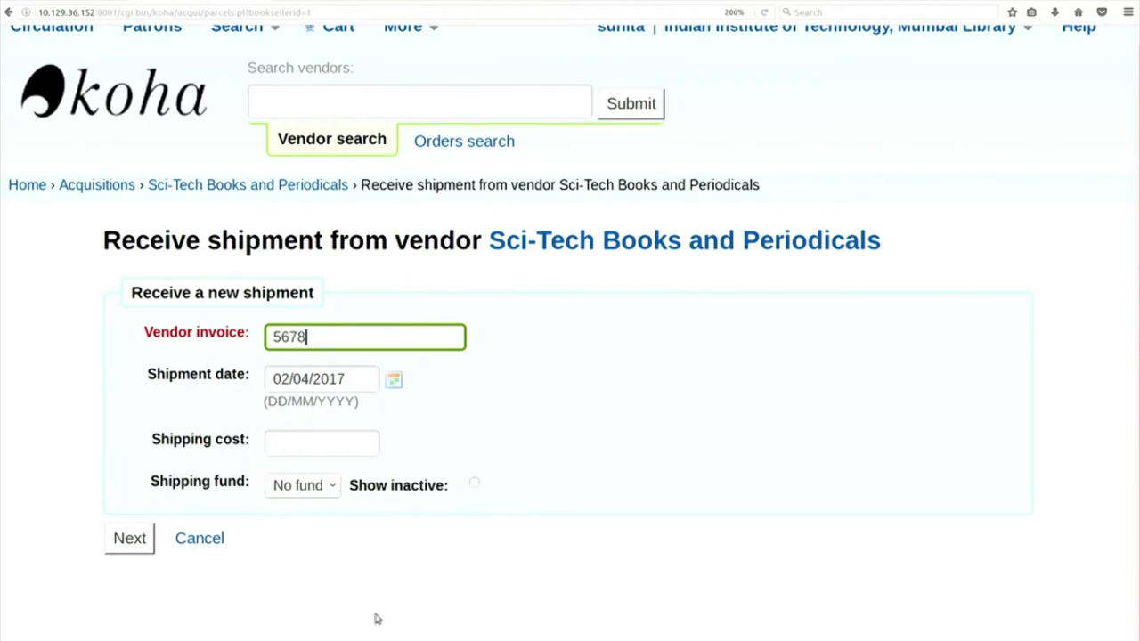
pyautogui.click(130, 539)
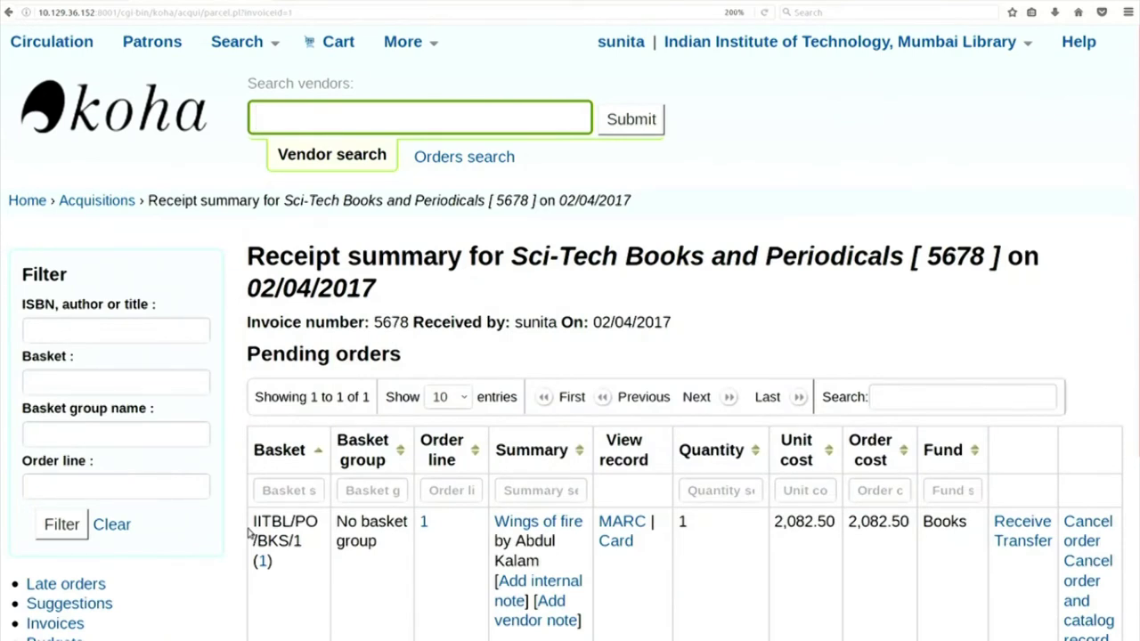
# Step: Open the receive form for the pending Wings of fire order
pyautogui.scroll(-3, 249, 532)
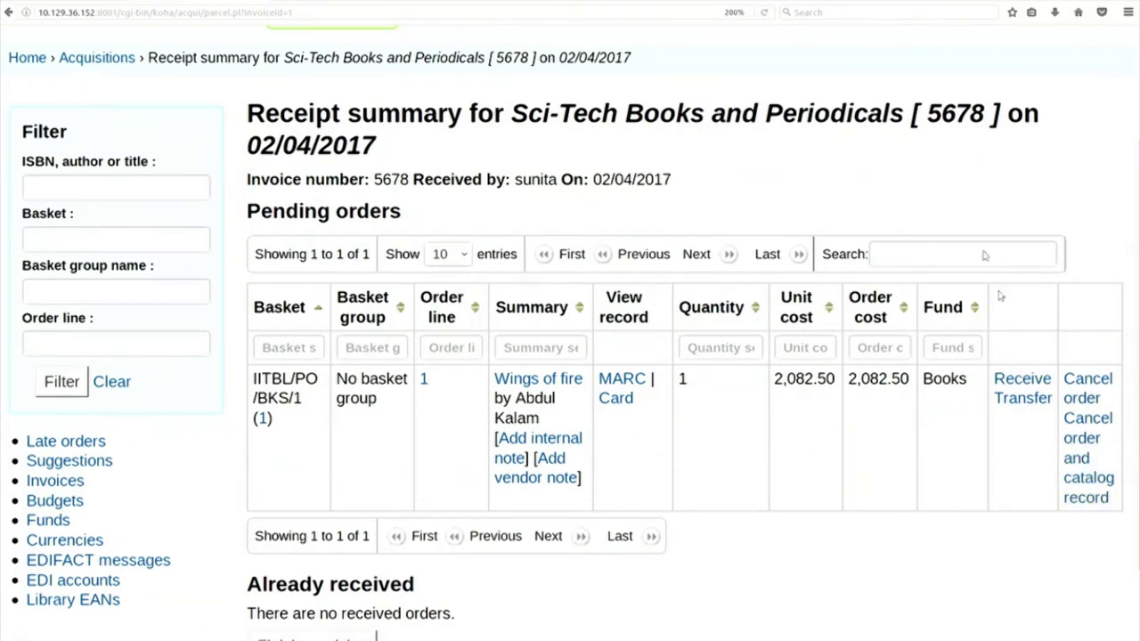
pyautogui.click(1016, 380)
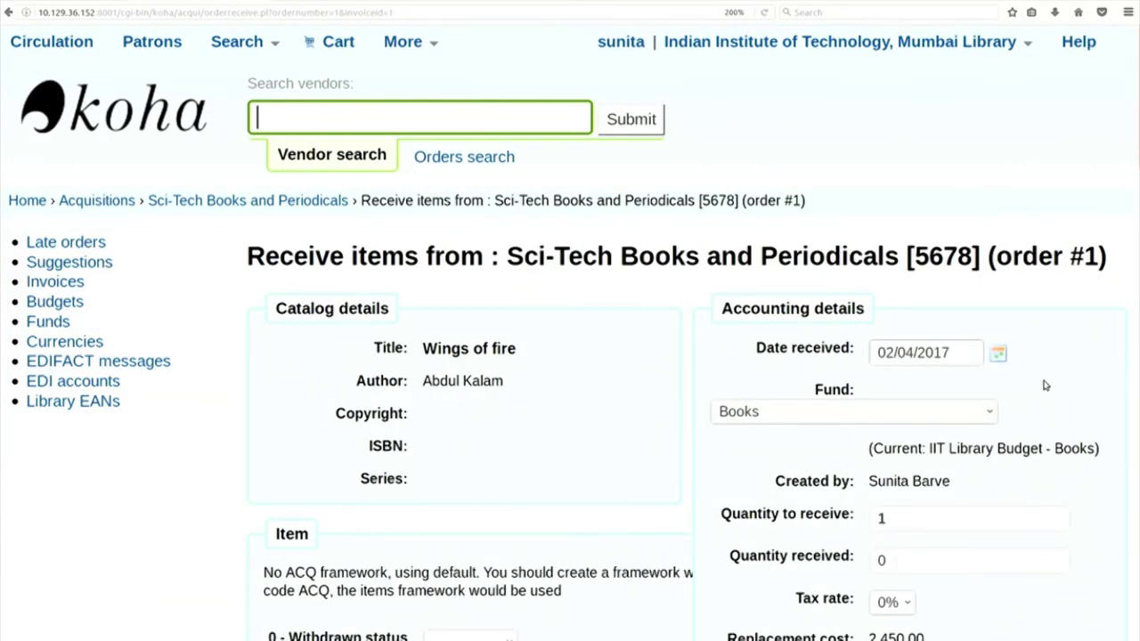
# Step: Review the item form's missing ACQ framework warning
pyautogui.scroll(-3, 874, 393)
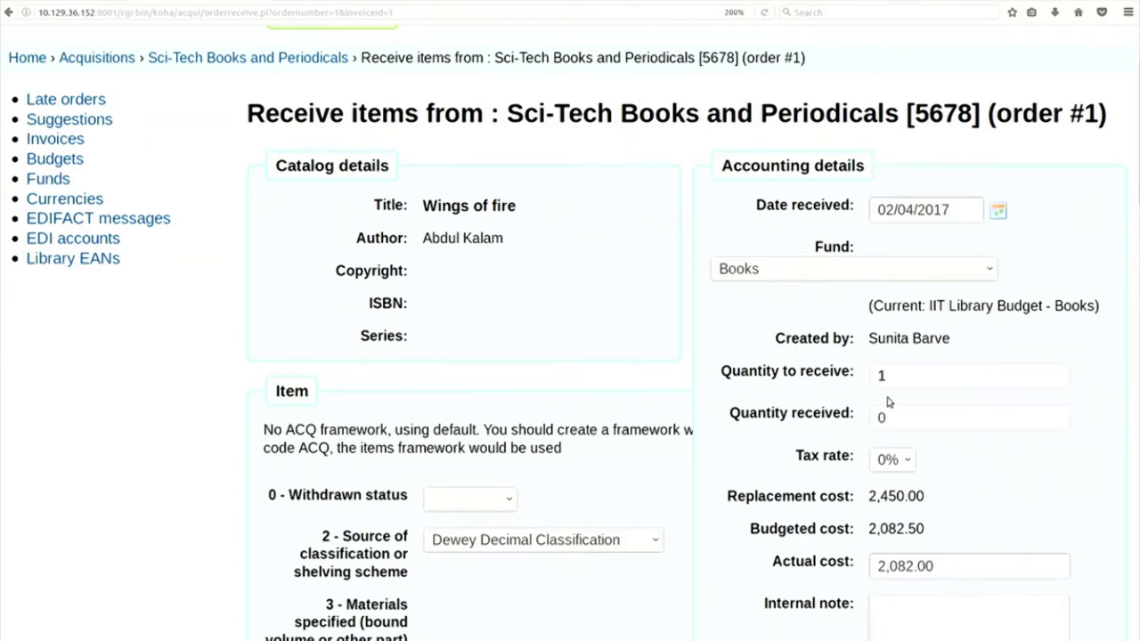
pyautogui.scroll(-1, 887, 402)
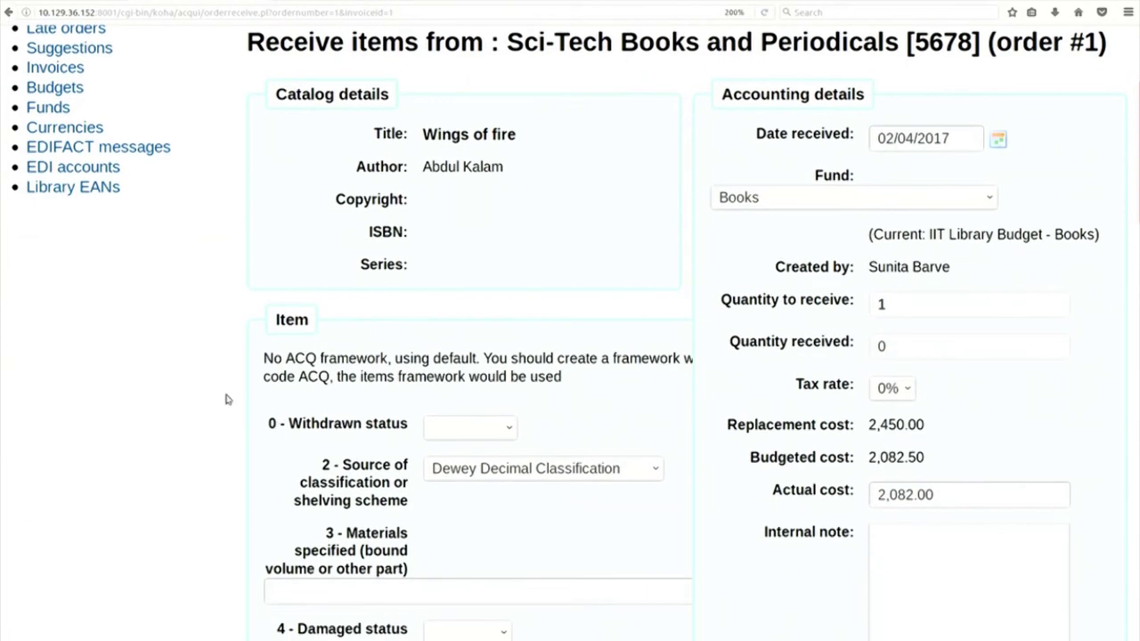
pyautogui.moveTo(263, 358); pyautogui.dragTo(579, 385)
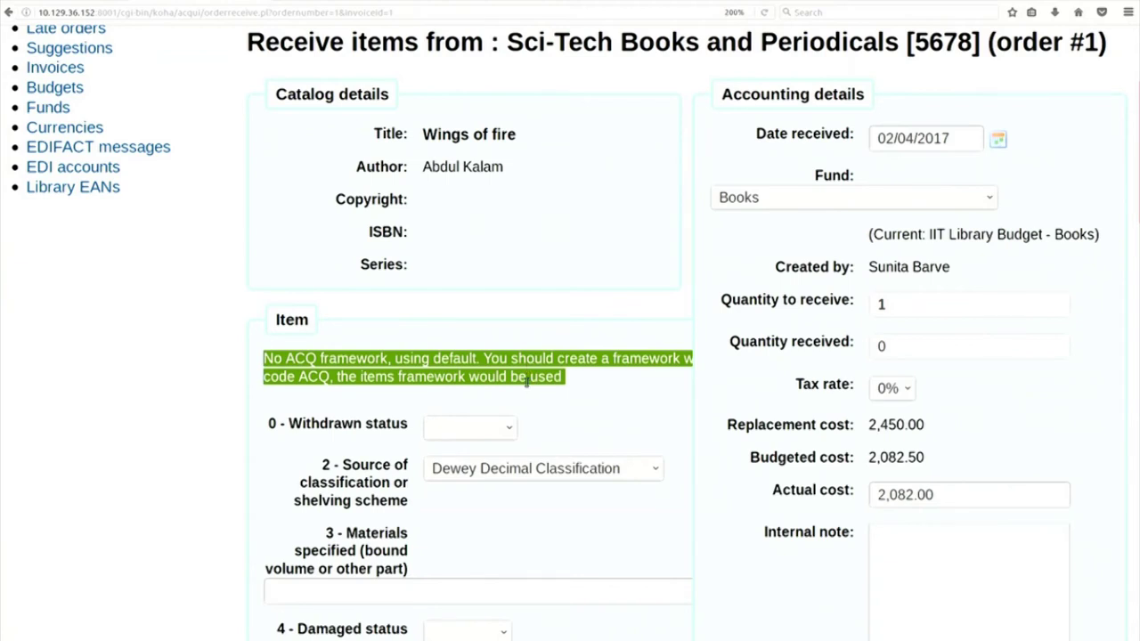
pyautogui.click(183, 390)
pyautogui.scroll(-3, 374, 398)
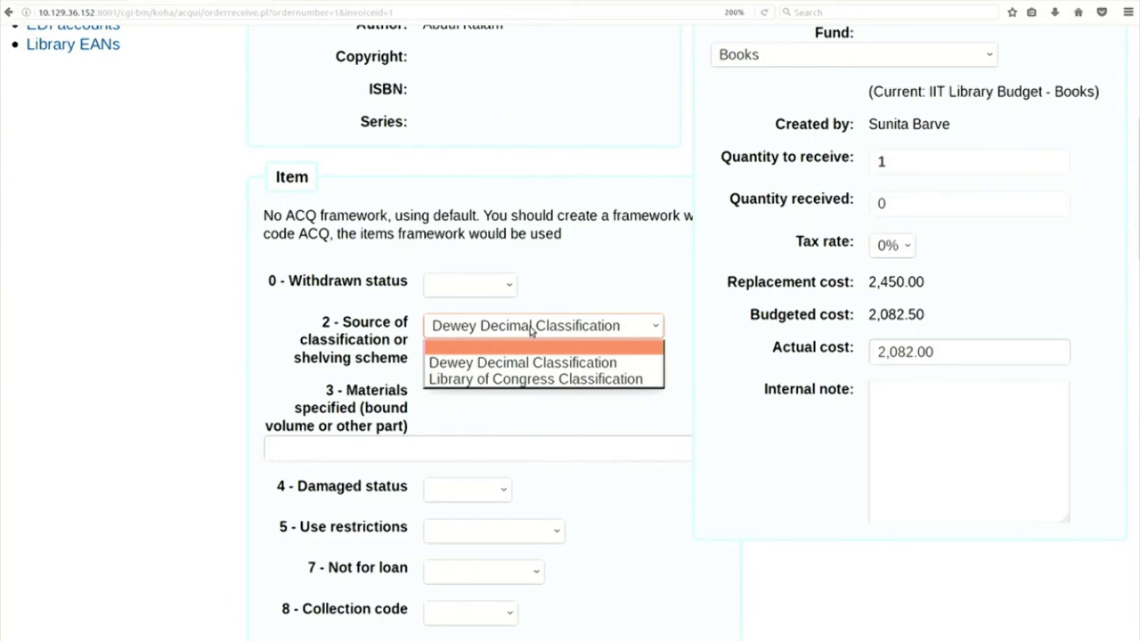
# Step: Keep Dewey Decimal Classification as source and set acquisition date 2017-04-02
pyautogui.click(532, 330)
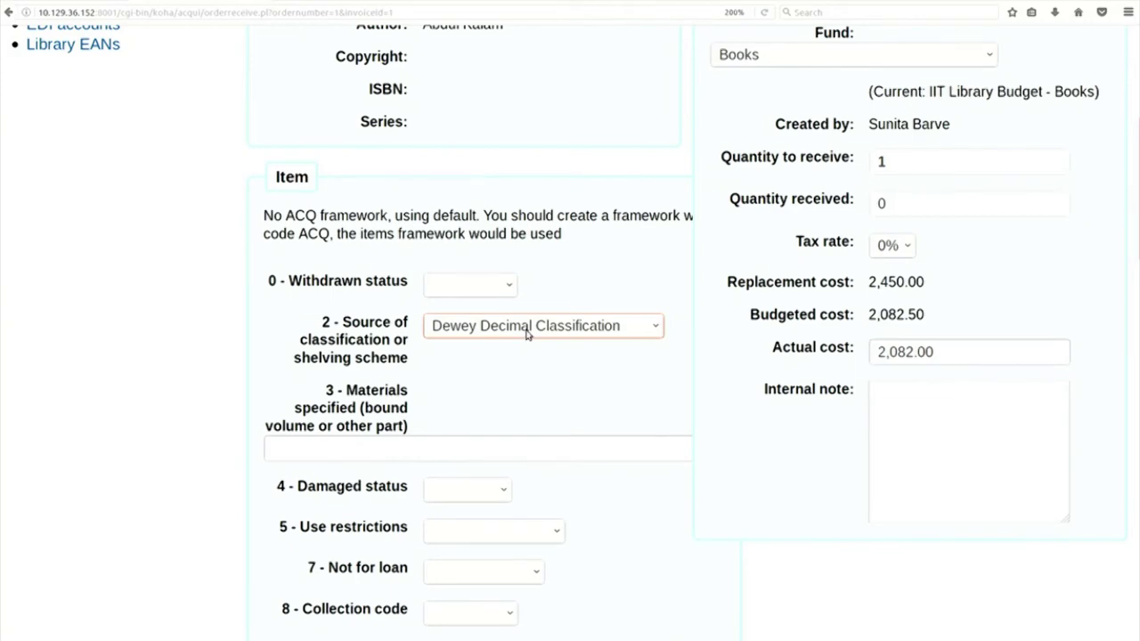
pyautogui.scroll(-5, 407, 394)
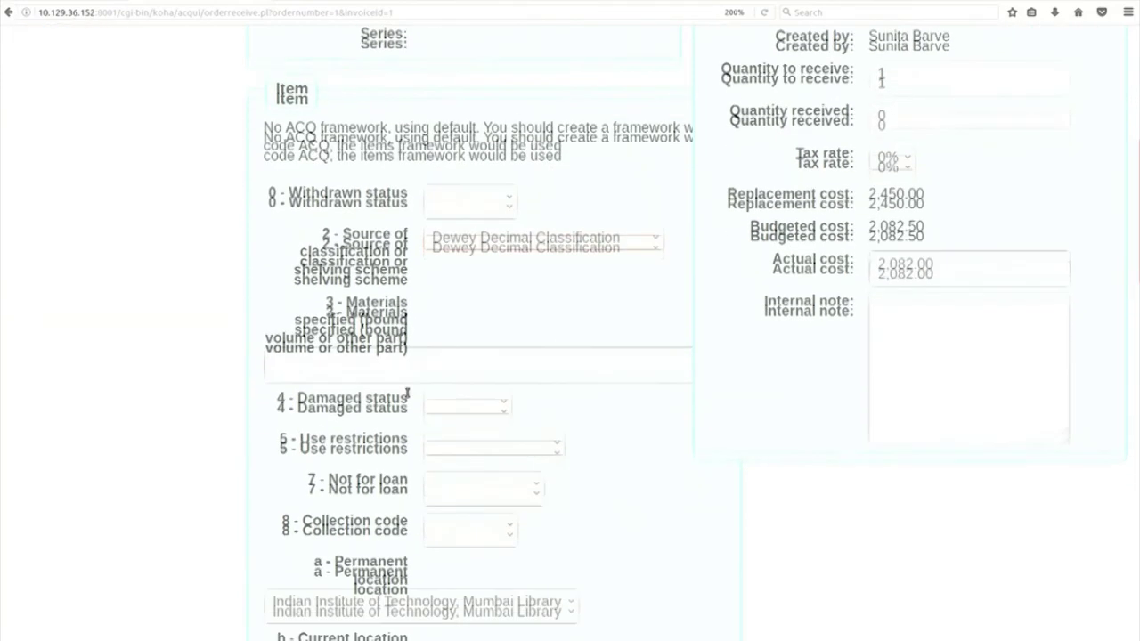
pyautogui.scroll(-4, 408, 395)
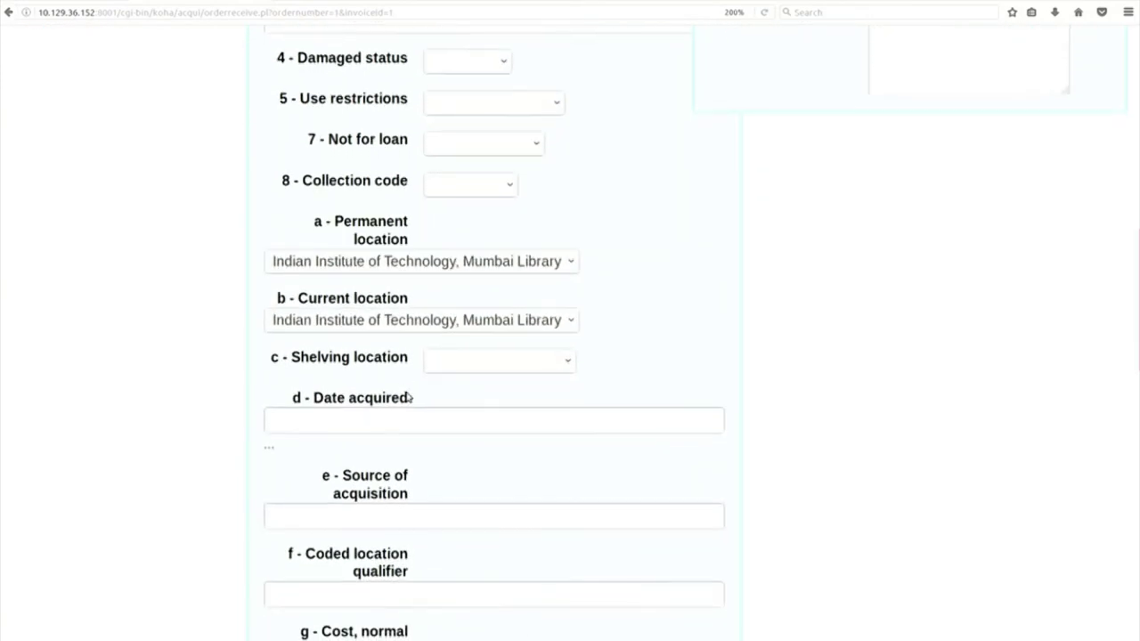
pyautogui.click(390, 351)
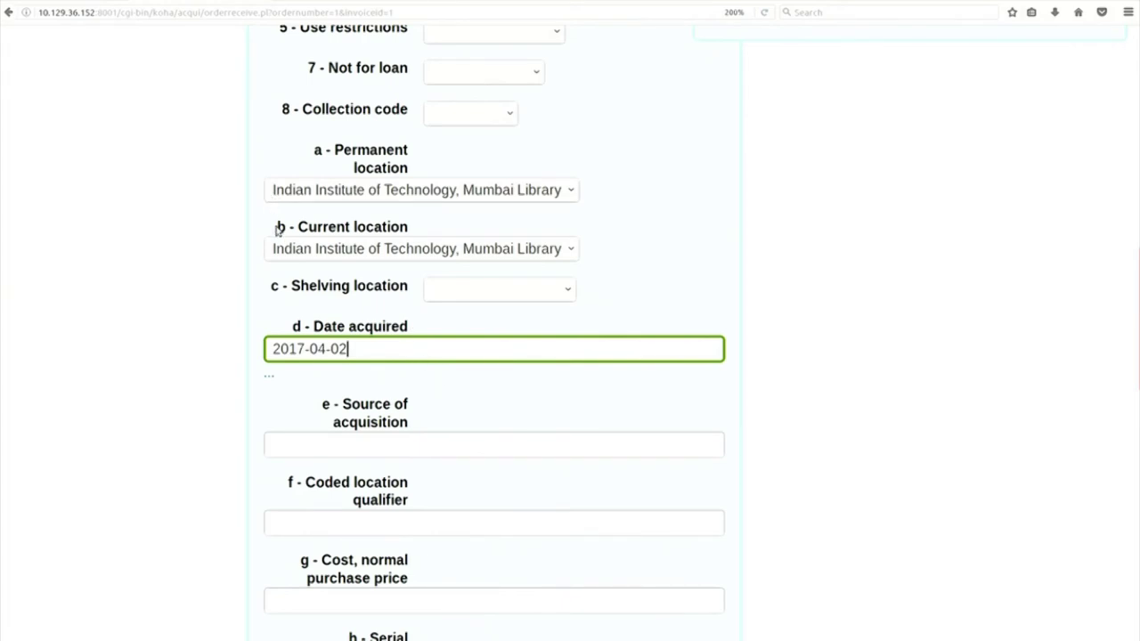
pyautogui.scroll(-3, 281, 254)
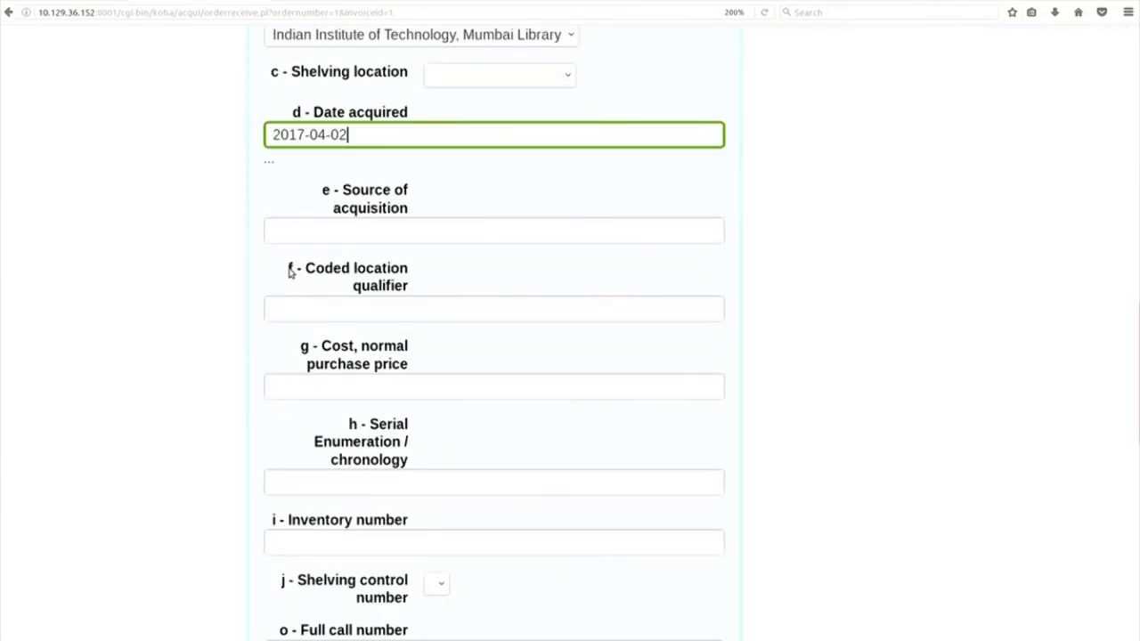
pyautogui.scroll(-3, 289, 272)
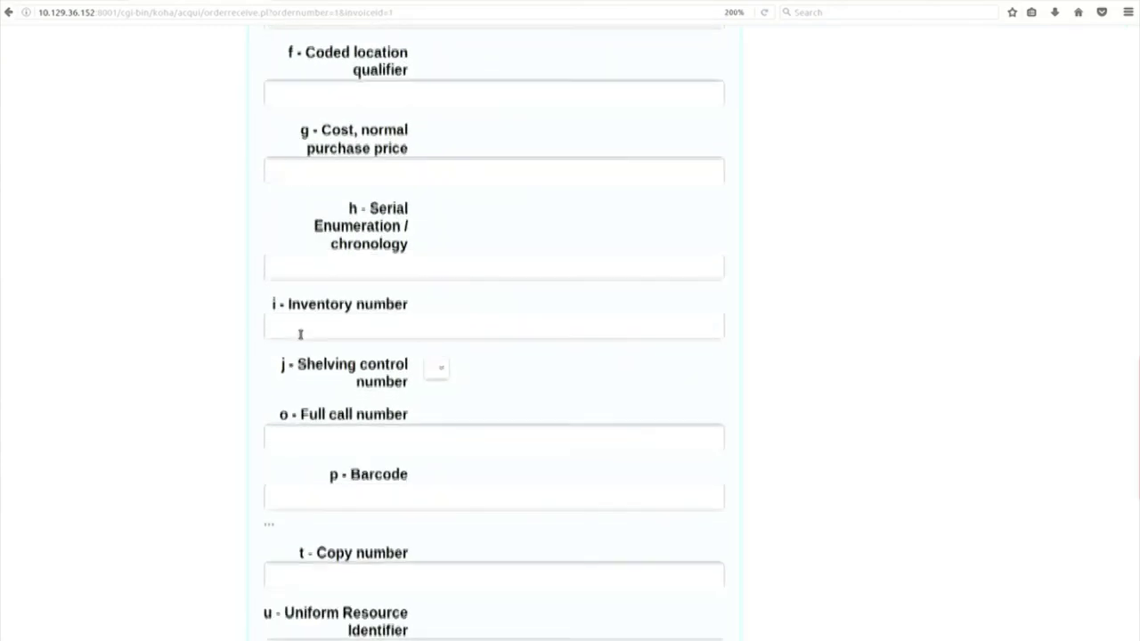
pyautogui.scroll(-1, 300, 334)
pyautogui.moveTo(343, 402); pyautogui.dragTo(447, 416)
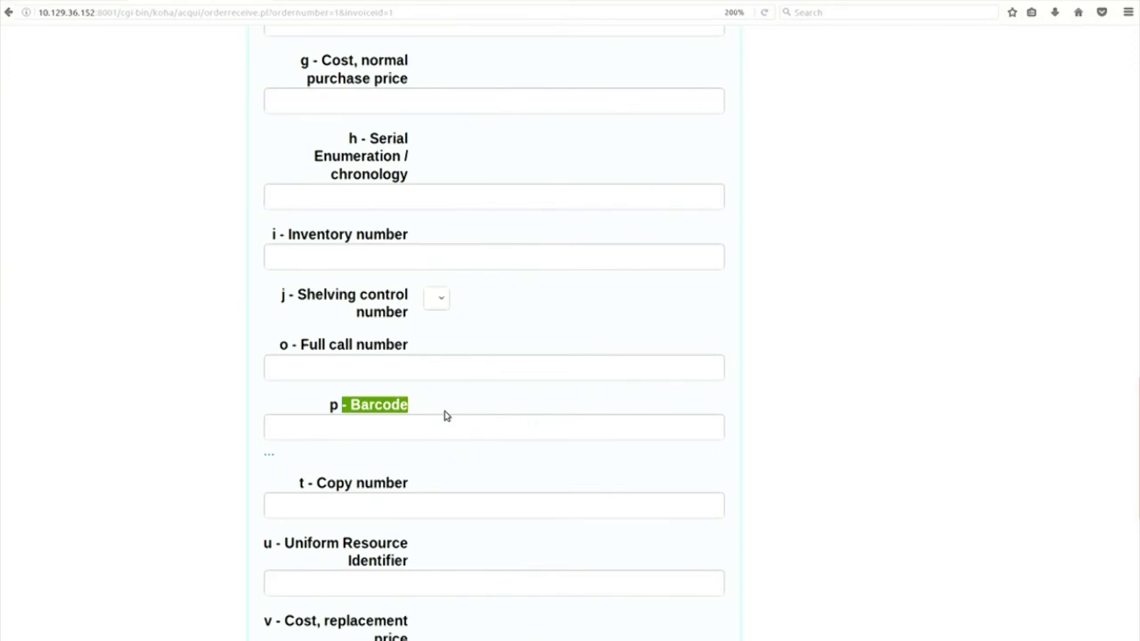
# Step: Enter barcode IIT1 in the item's 'p - Barcode' field and verify it
pyautogui.click(440, 424)
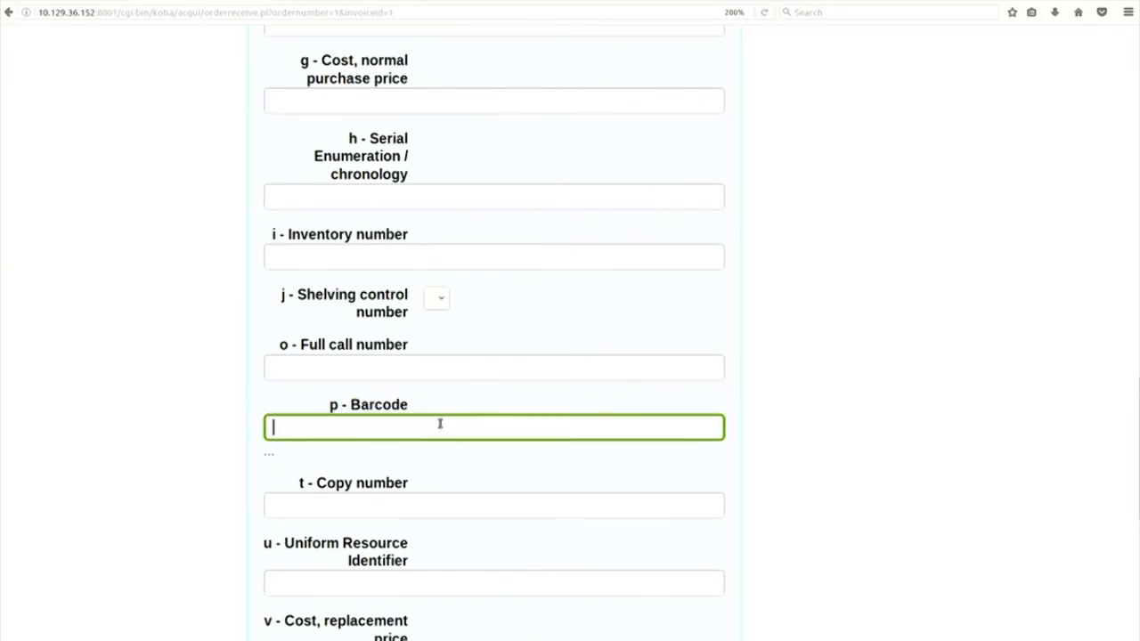
pyautogui.write('1')
pyautogui.press('BackSpace')
pyautogui.write('IIT1')
pyautogui.click(1128, 12)
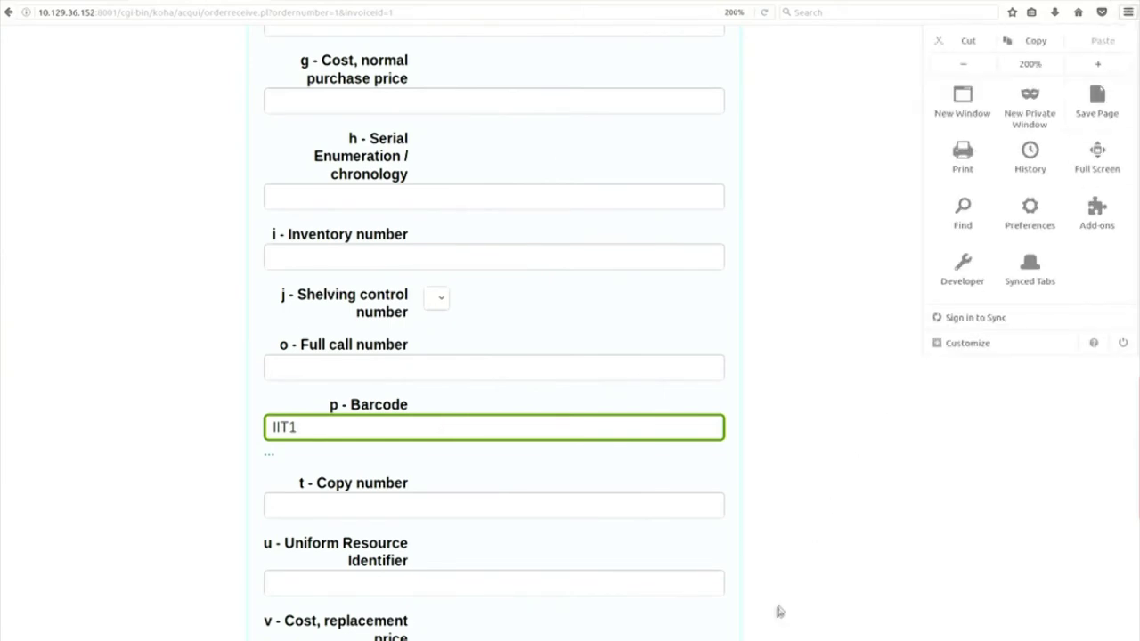
pyautogui.click(809, 540)
pyautogui.scroll(-5, 809, 540)
pyautogui.scroll(-2, 809, 540)
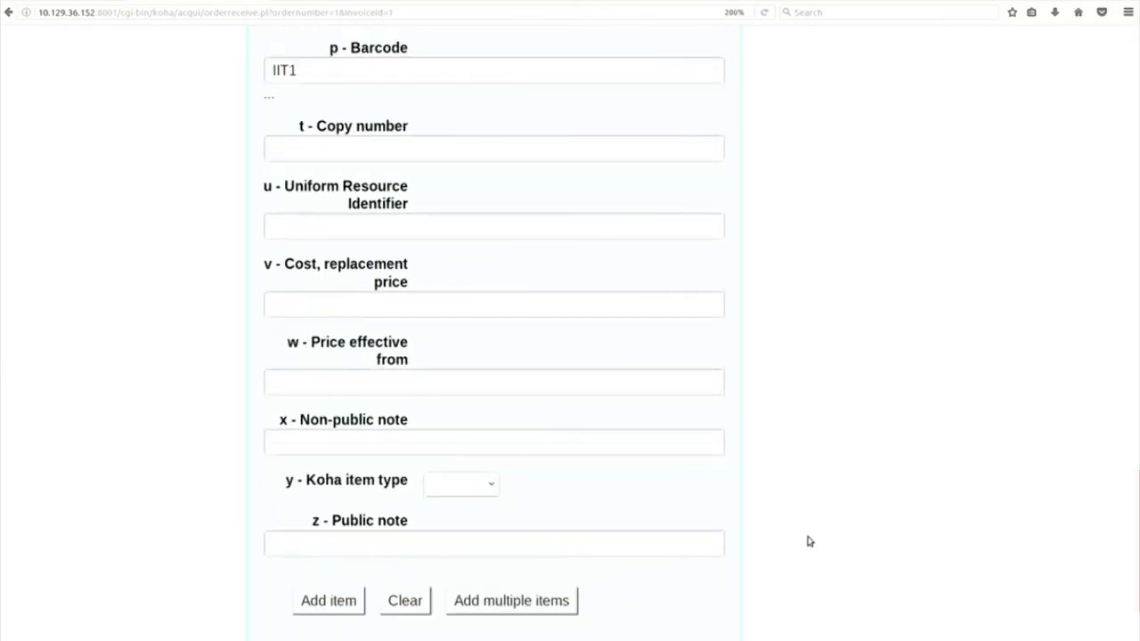
pyautogui.scroll(3, 675, 501)
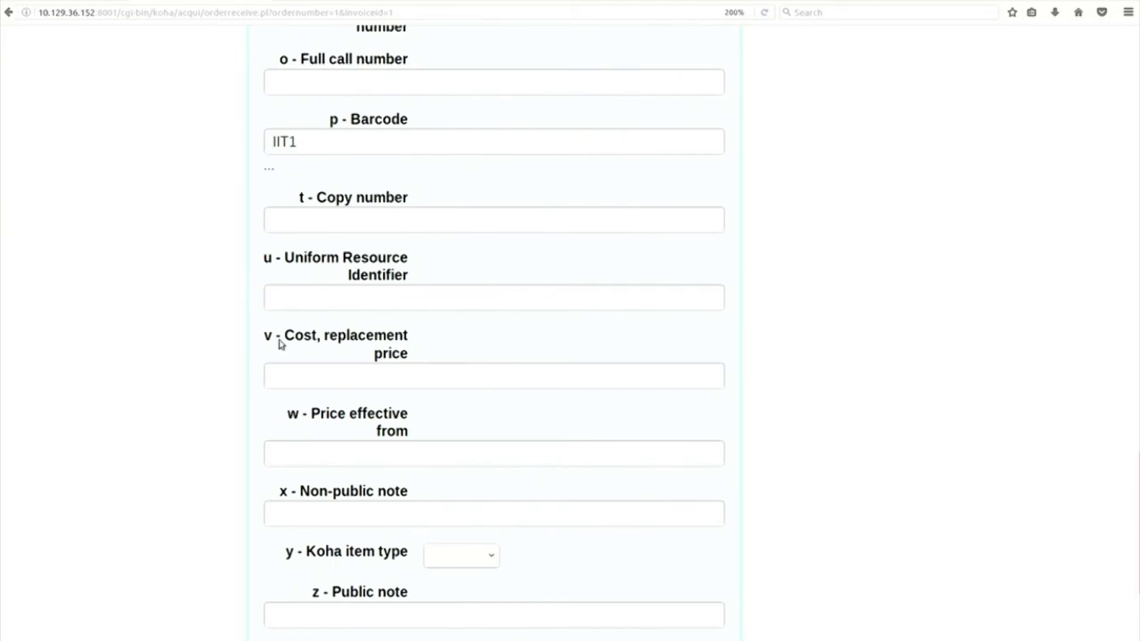
pyautogui.moveTo(312, 140); pyautogui.dragTo(147, 141)
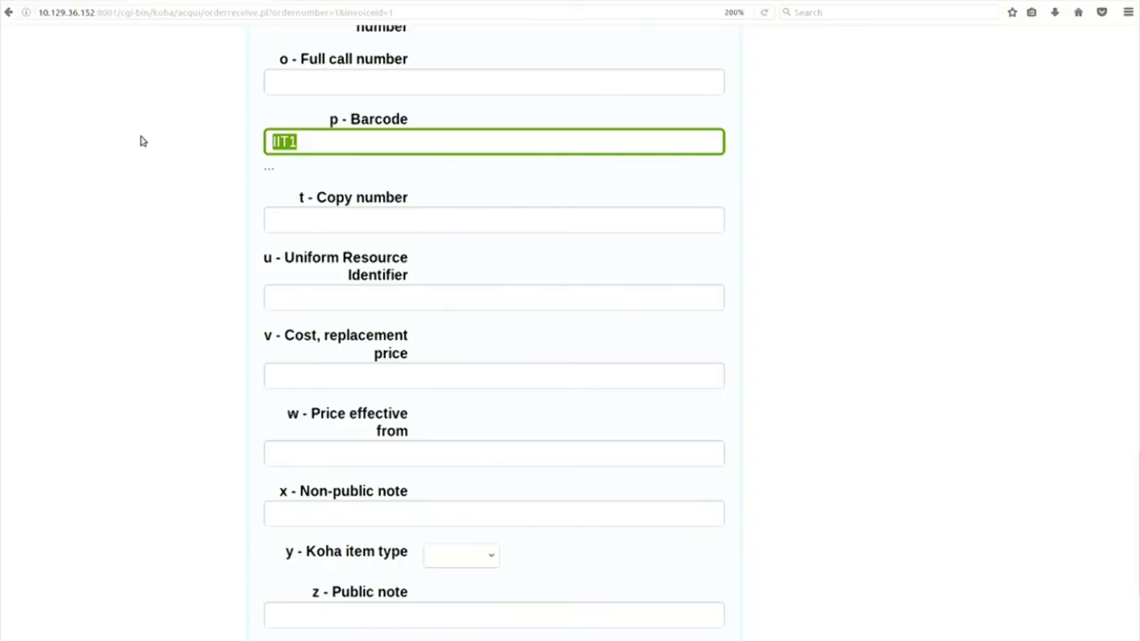
pyautogui.scroll(-2, 253, 242)
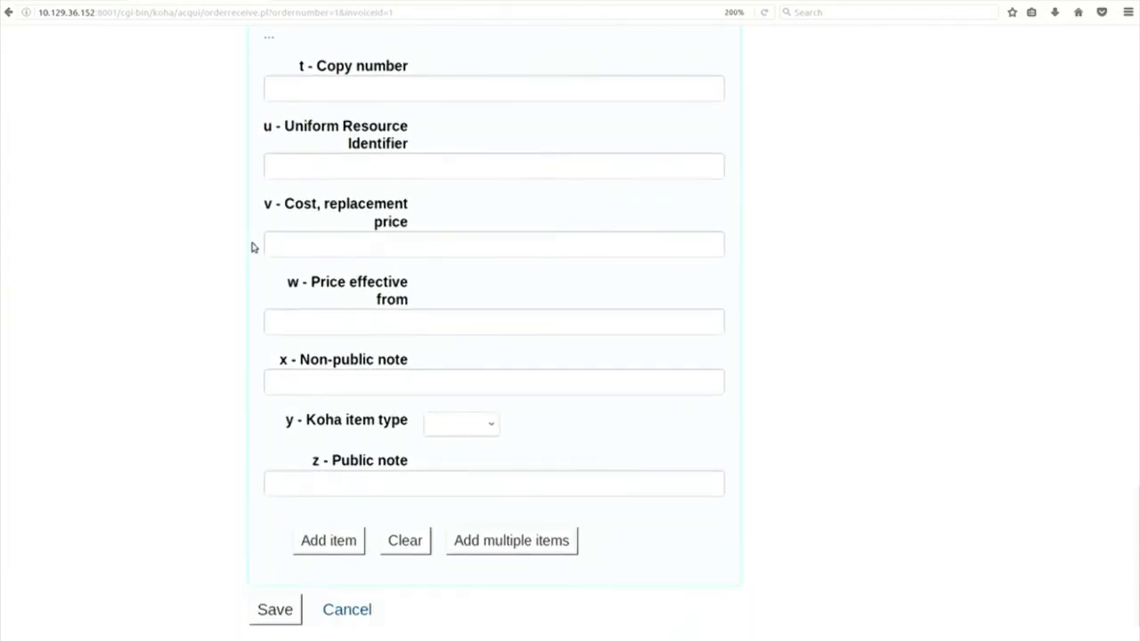
pyautogui.scroll(-1, 219, 381)
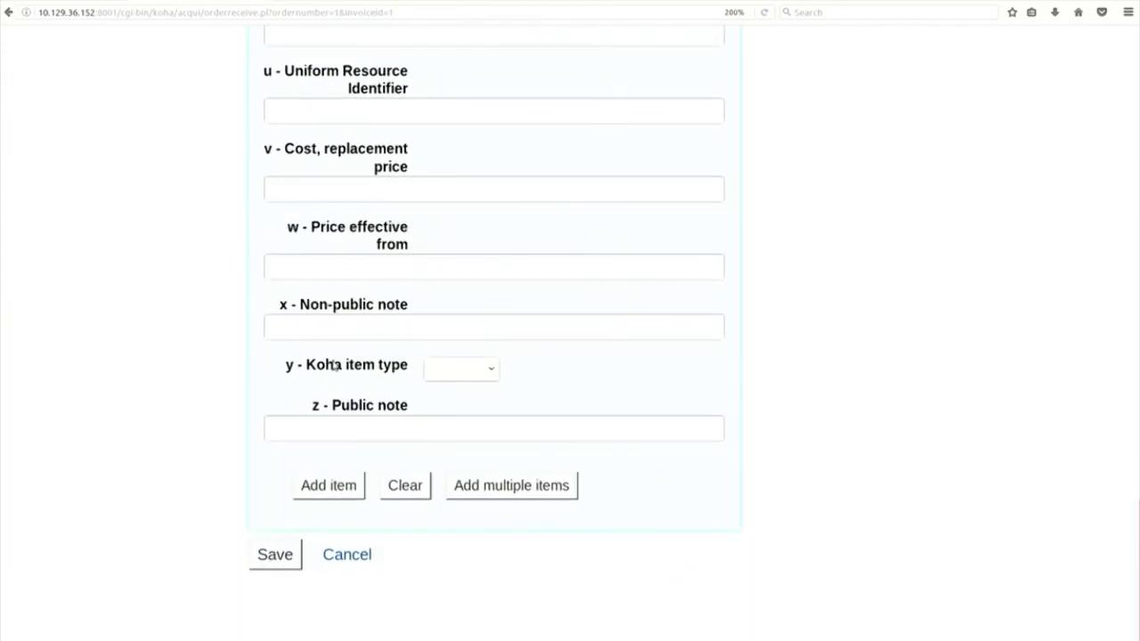
# Step: Choose BOOK as the Koha item type, then review the item form fields
pyautogui.click(471, 372)
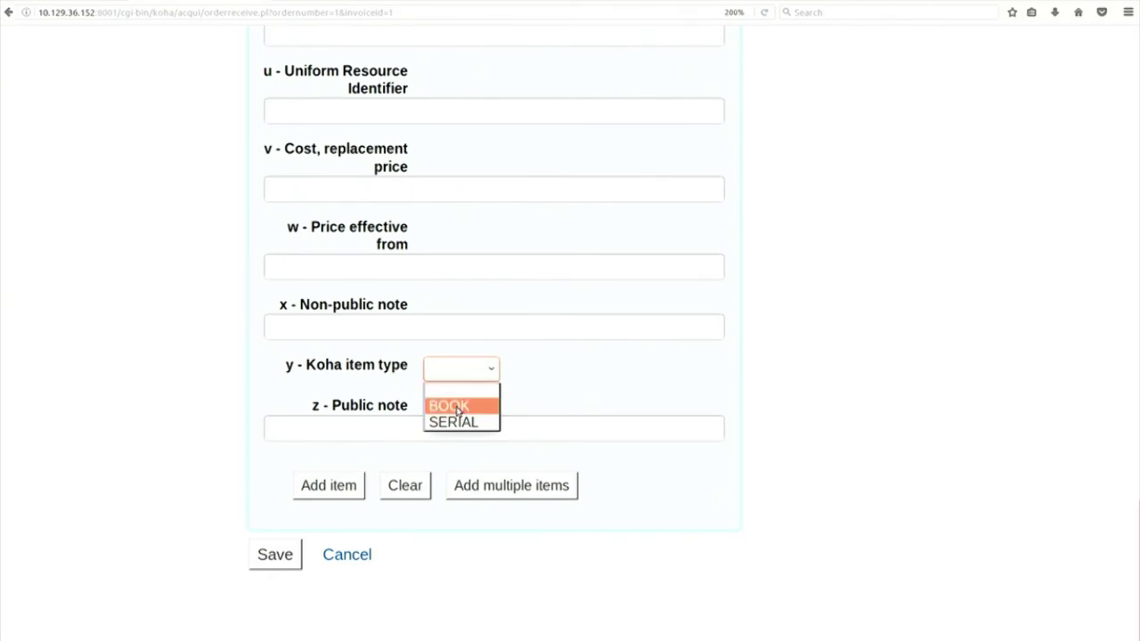
pyautogui.click(458, 408)
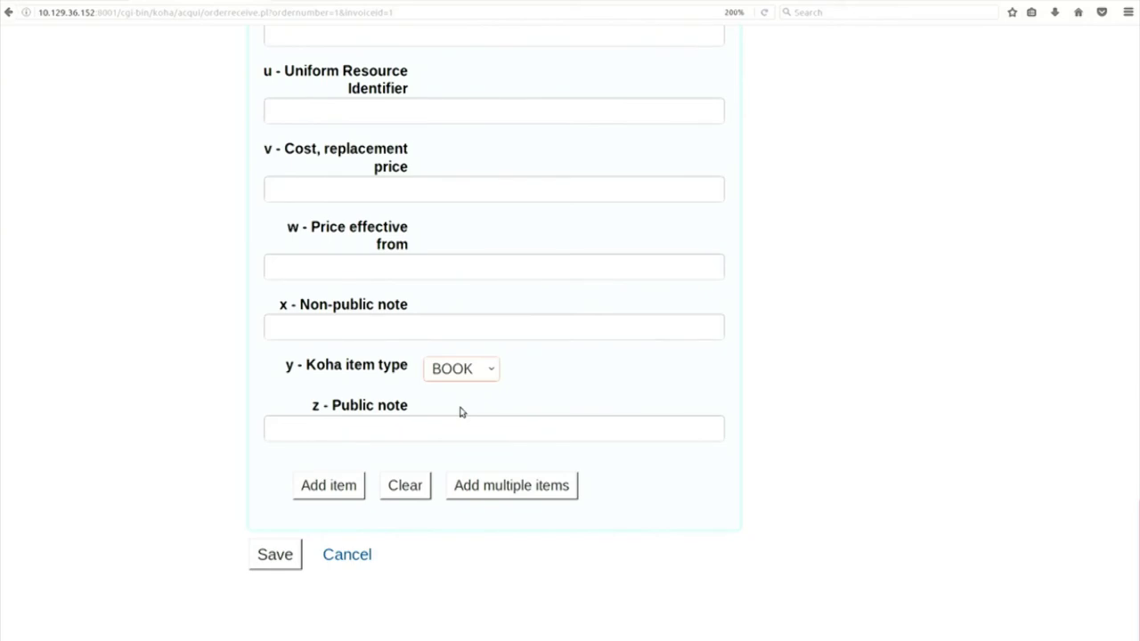
pyautogui.scroll(6, 460, 412)
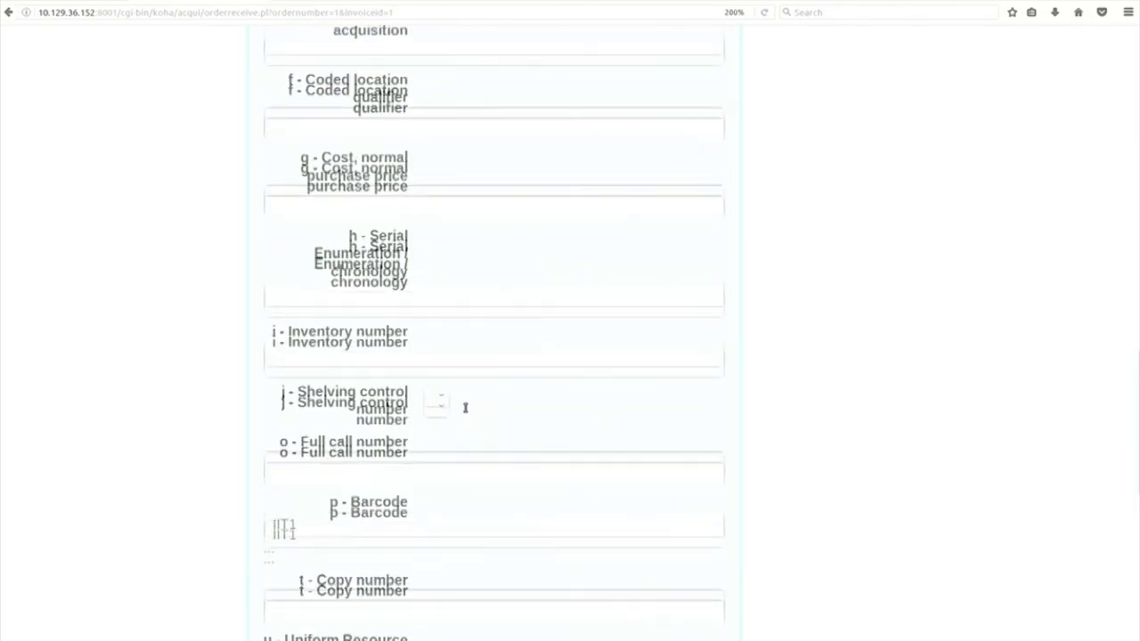
pyautogui.scroll(-4, 466, 407)
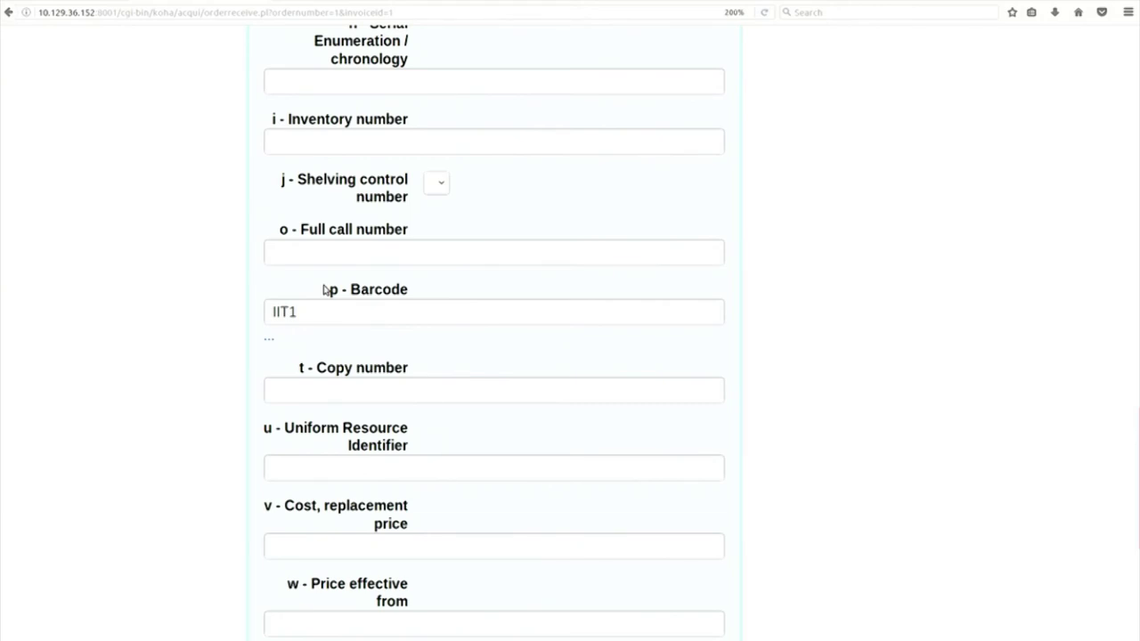
pyautogui.scroll(-1, 325, 290)
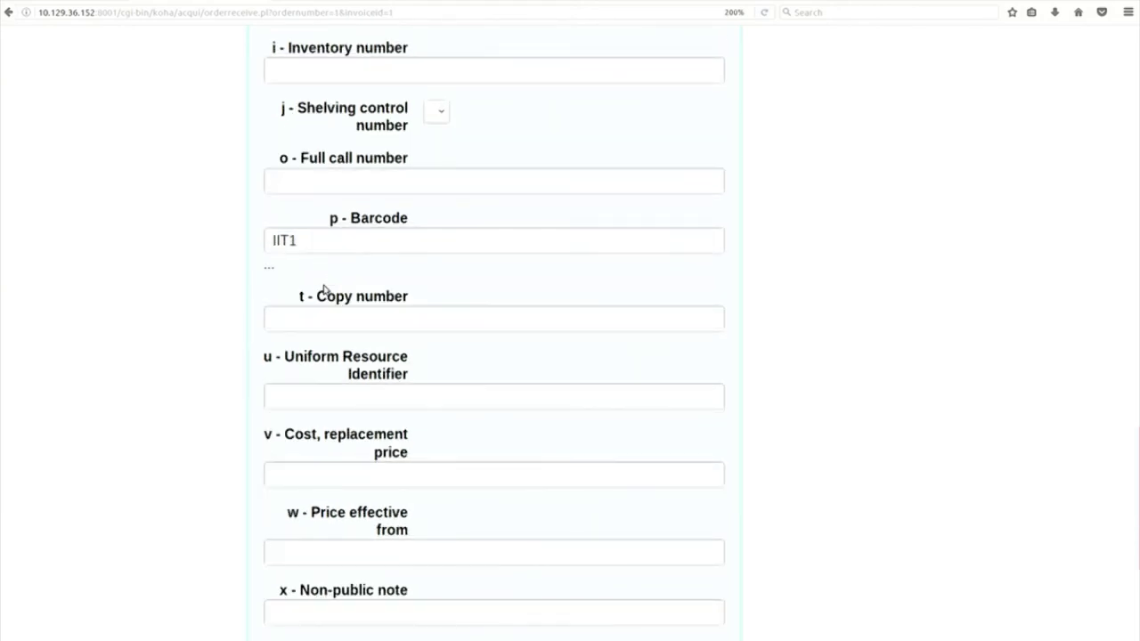
pyautogui.scroll(-4, 326, 289)
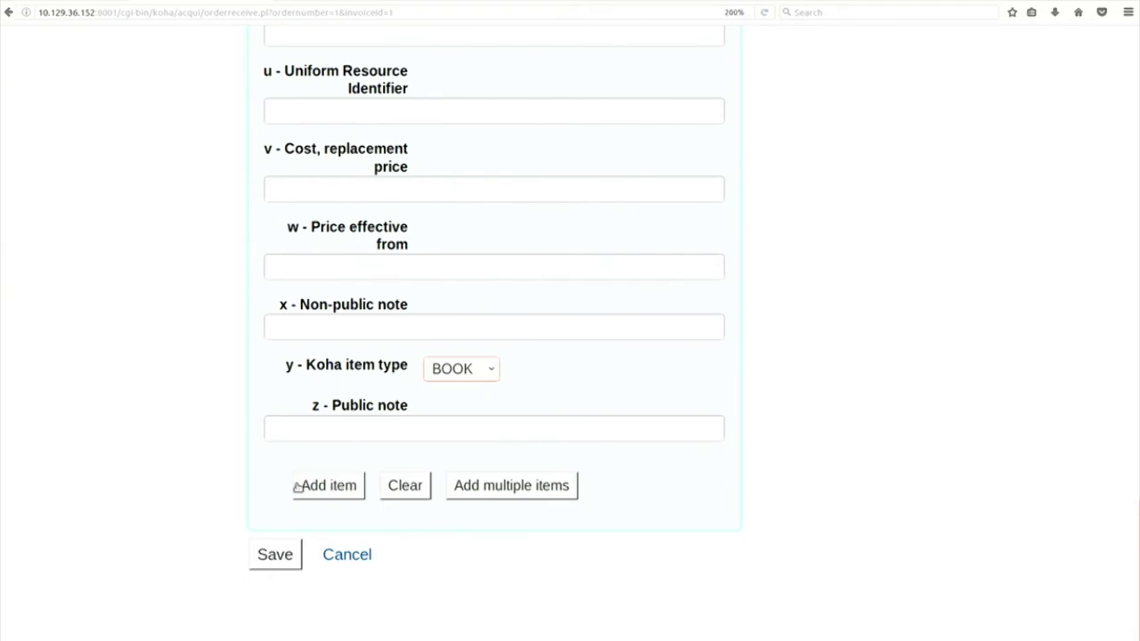
# Step: Add item IIT1 to the Wings of fire order and replace the 2,082.00 actual cost with 2000
pyautogui.click(326, 488)
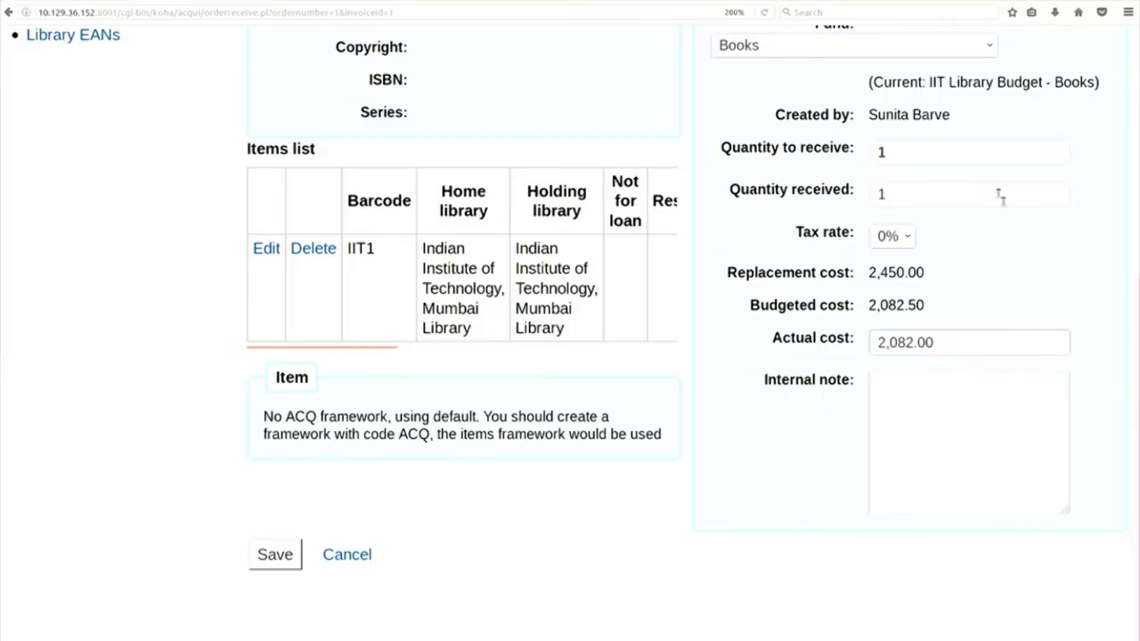
pyautogui.moveTo(889, 196); pyautogui.dragTo(865, 190)
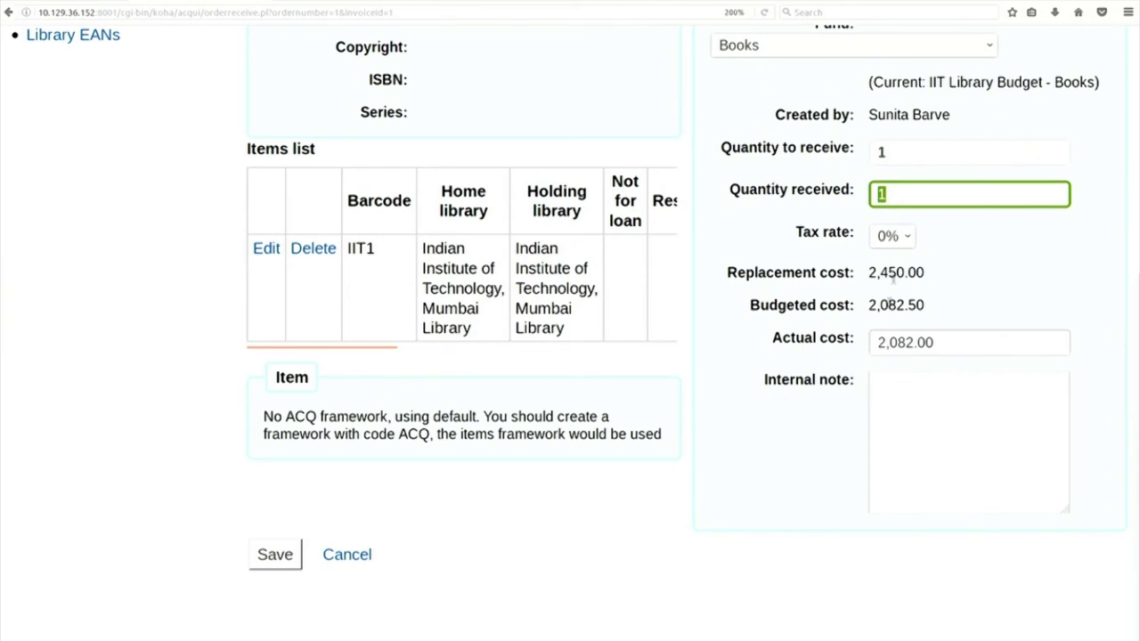
pyautogui.click(946, 346)
pyautogui.moveTo(946, 346); pyautogui.dragTo(840, 331)
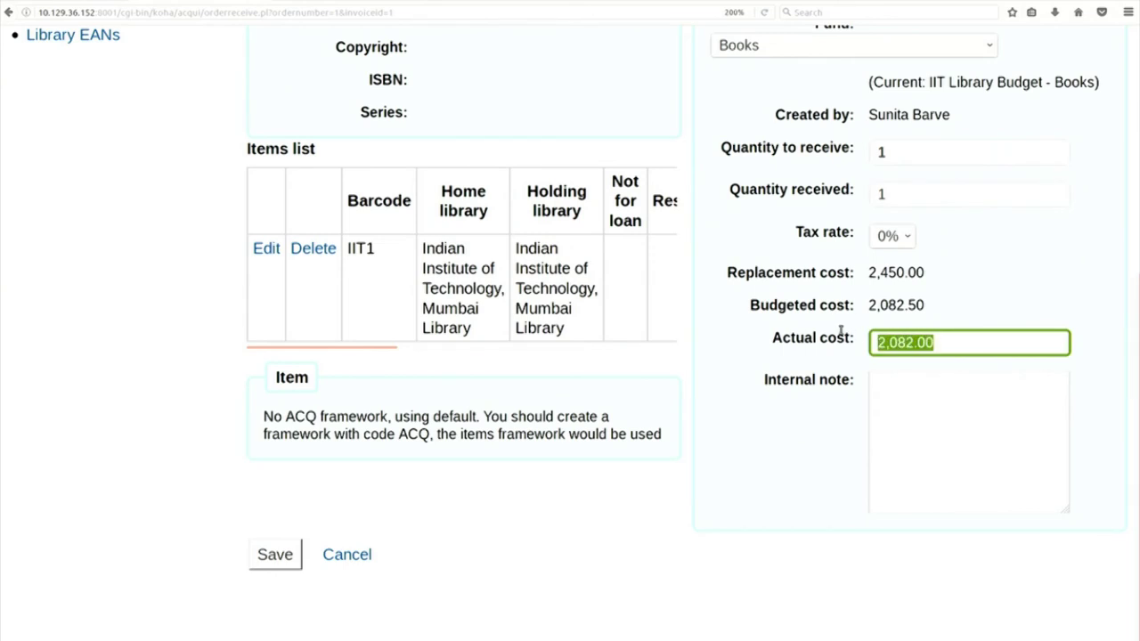
pyautogui.write('2000')
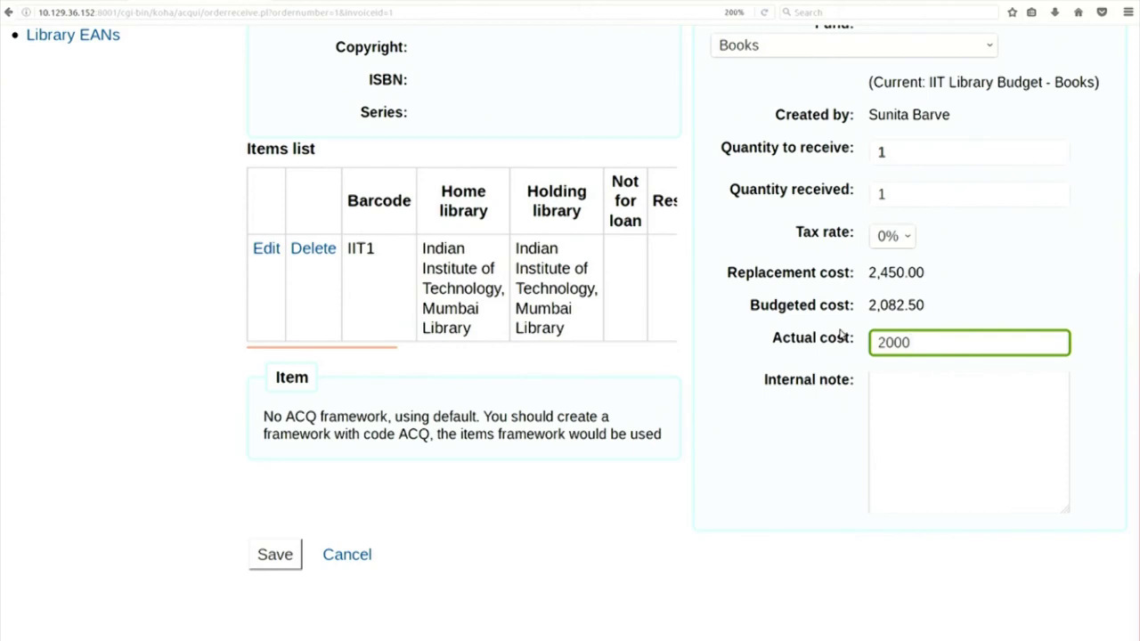
# Step: Save the Wings of fire receipt and review invoice 5678's totals, with no pending orders left
pyautogui.click(275, 554)
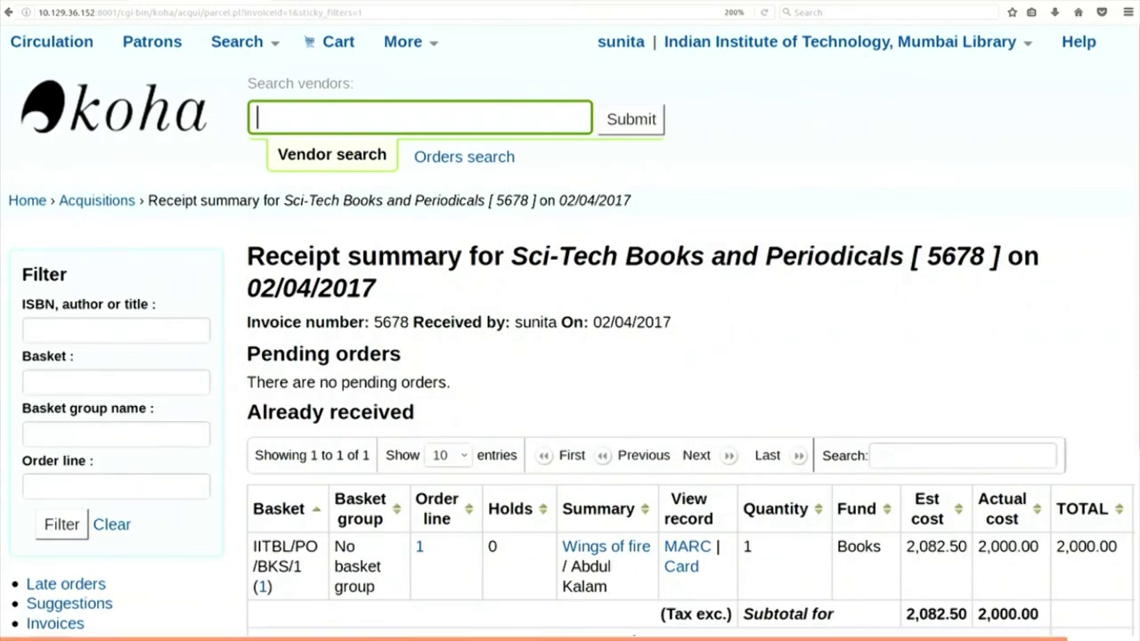
pyautogui.scroll(-3, 650, 552)
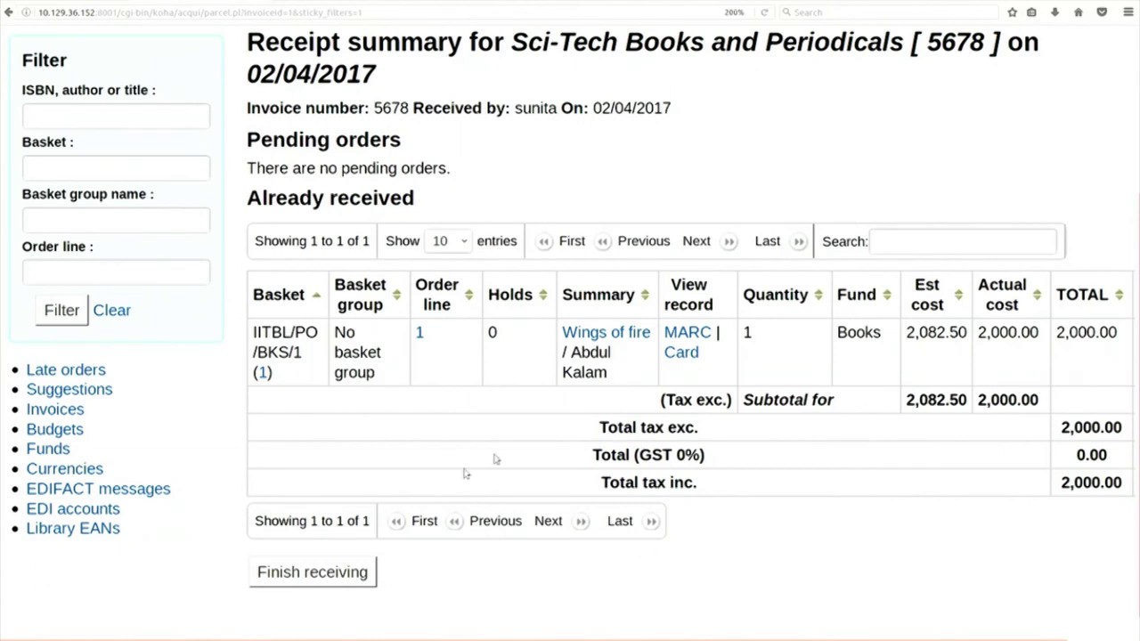
# Step: Finish receiving, set invoice 5678's billing date to 02/04/2017 and tick Close
pyautogui.click(325, 572)
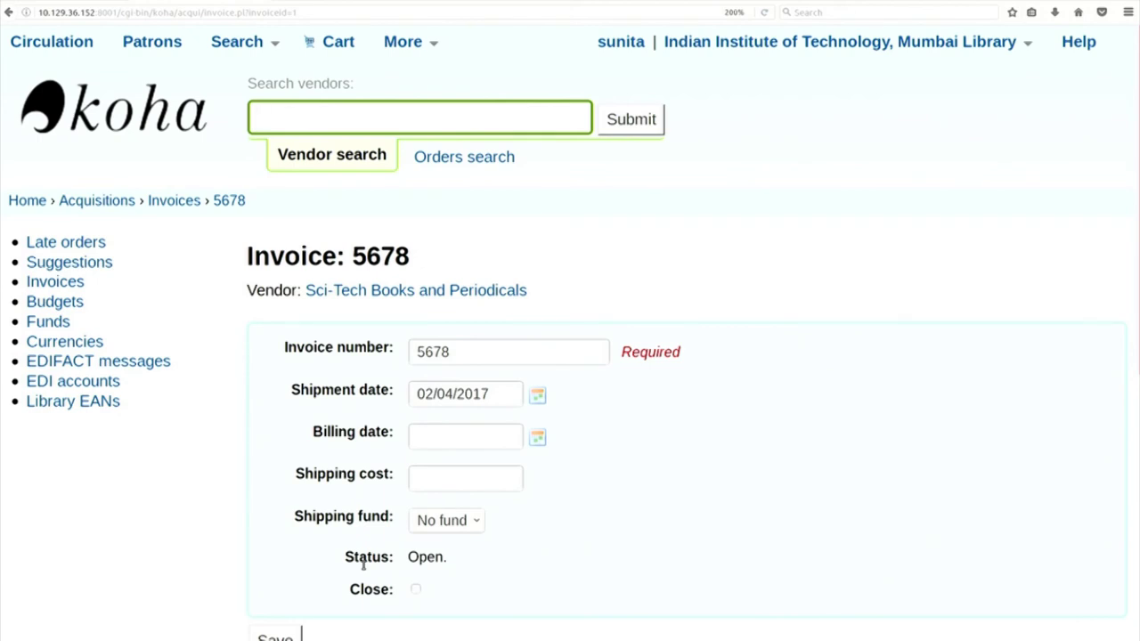
pyautogui.scroll(-2, 621, 469)
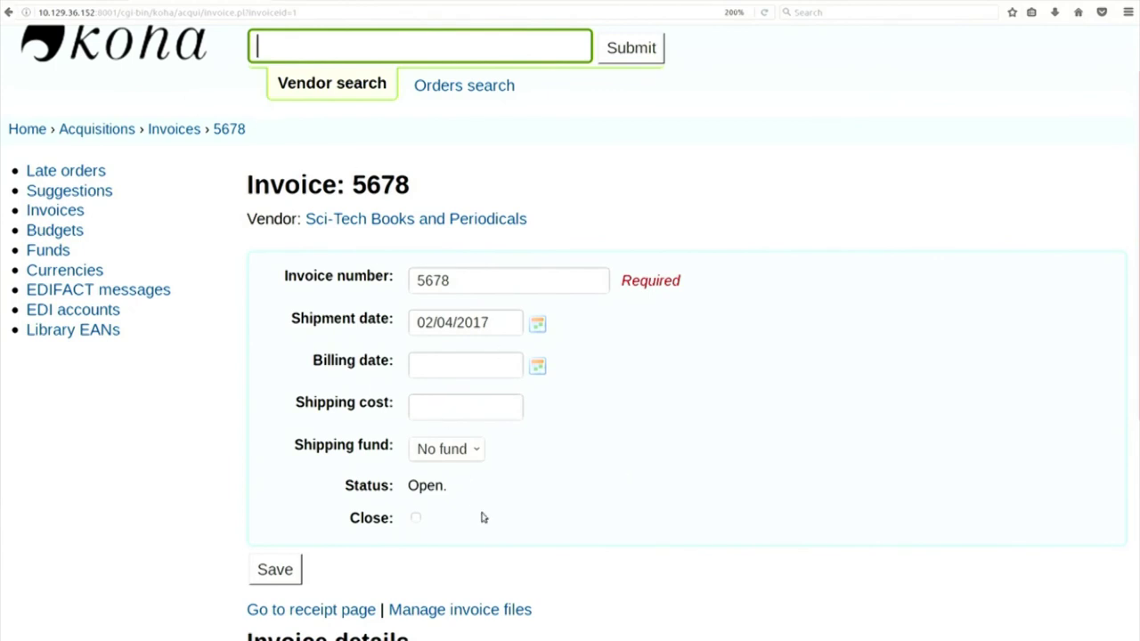
pyautogui.click(436, 365)
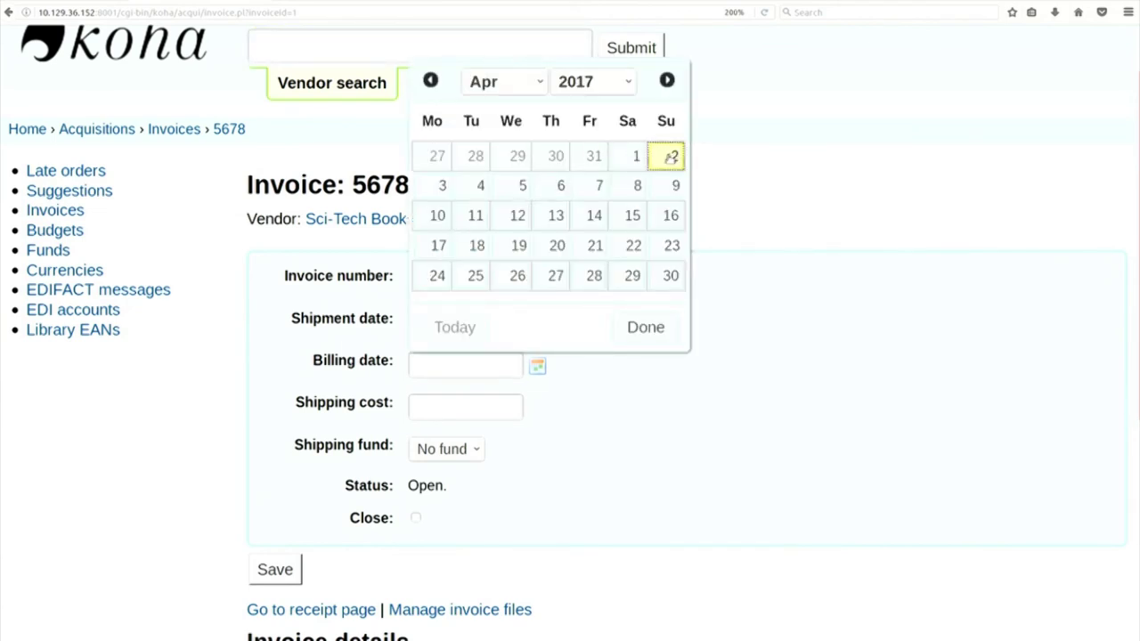
pyautogui.click(670, 156)
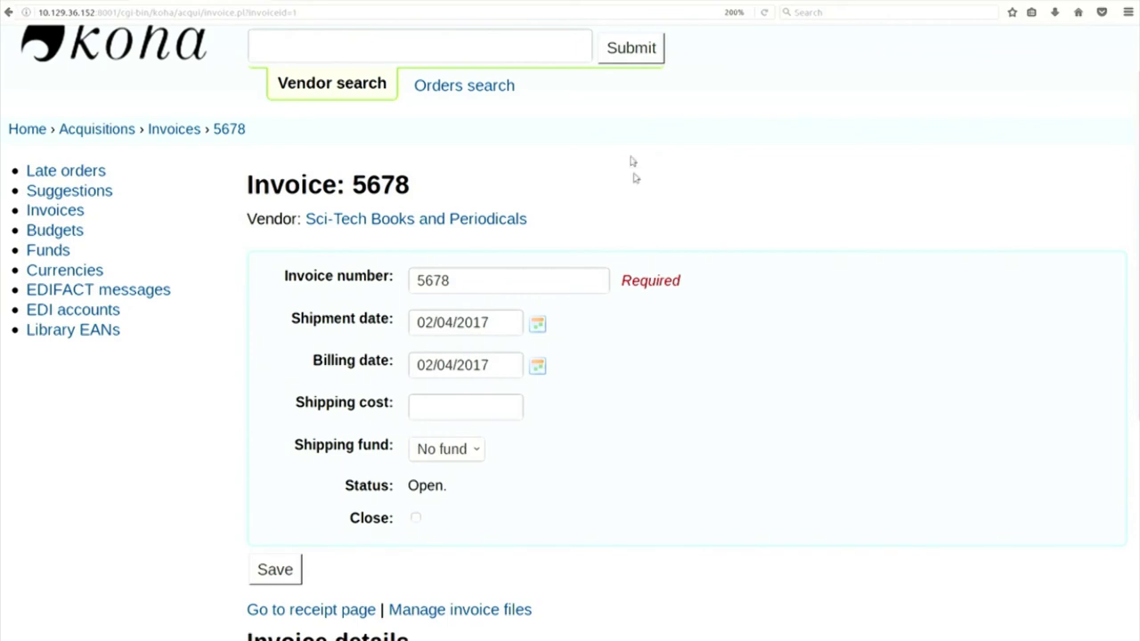
pyautogui.scroll(-3, 611, 382)
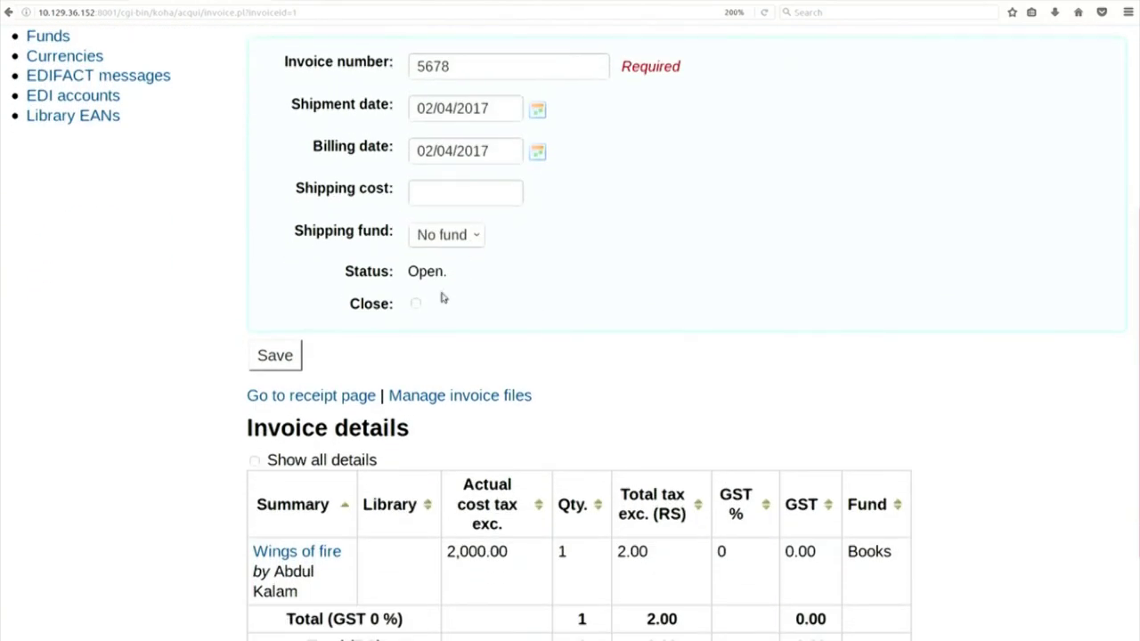
pyautogui.click(448, 193)
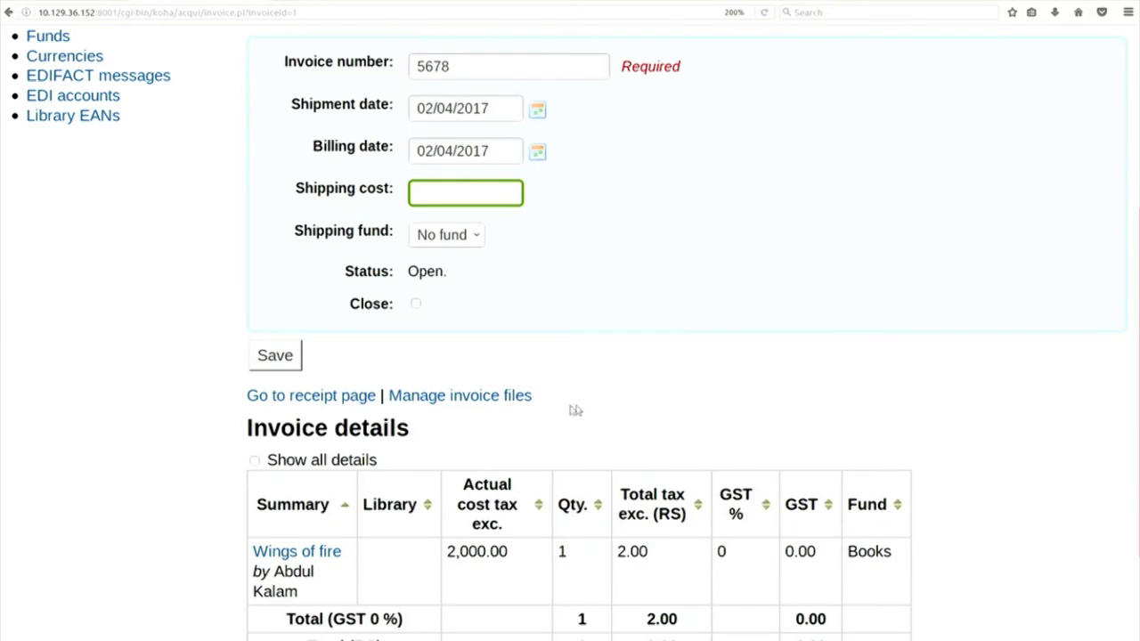
pyautogui.click(416, 305)
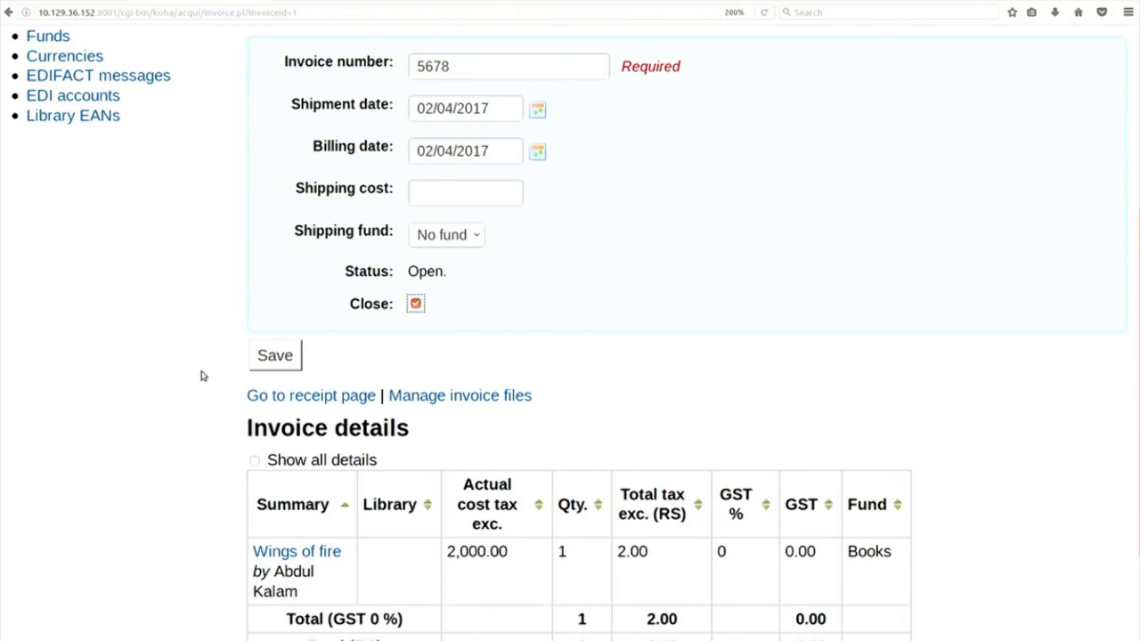
# Step: Save invoice 5678 so its status reads Closed on 02/04/2017
pyautogui.click(267, 364)
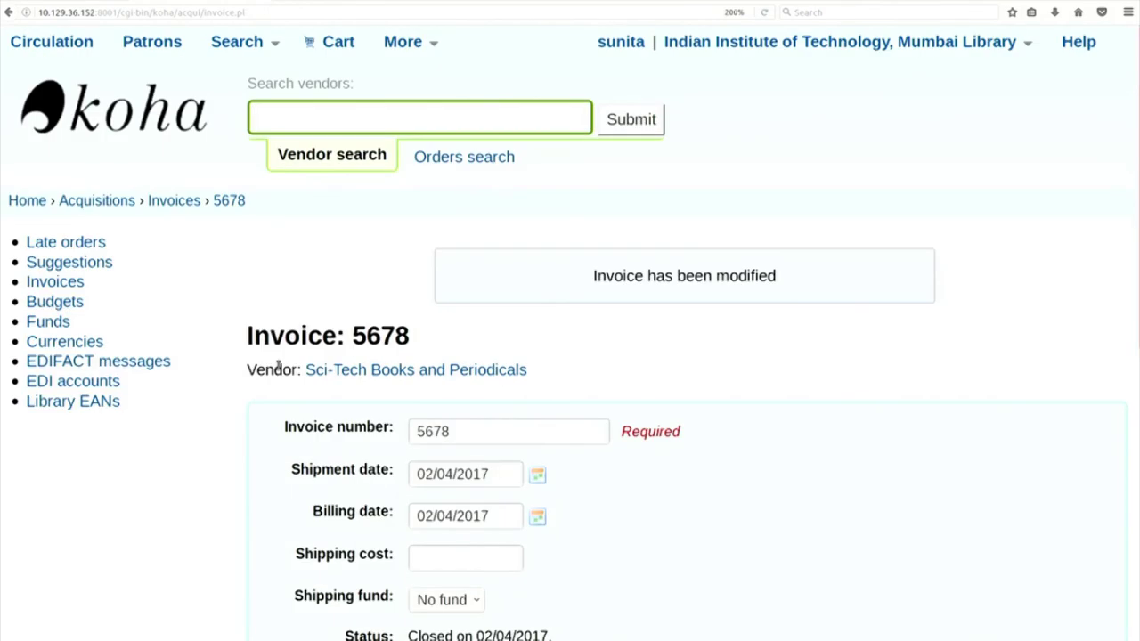
pyautogui.scroll(-1, 778, 292)
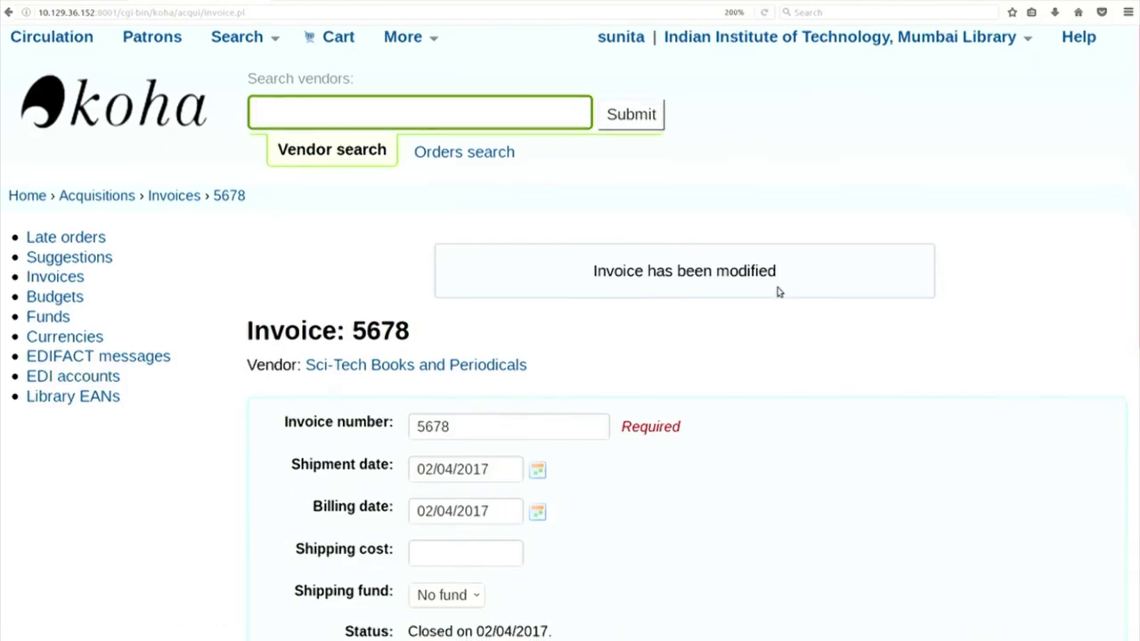
pyautogui.scroll(-4, 777, 292)
pyautogui.scroll(5, 777, 291)
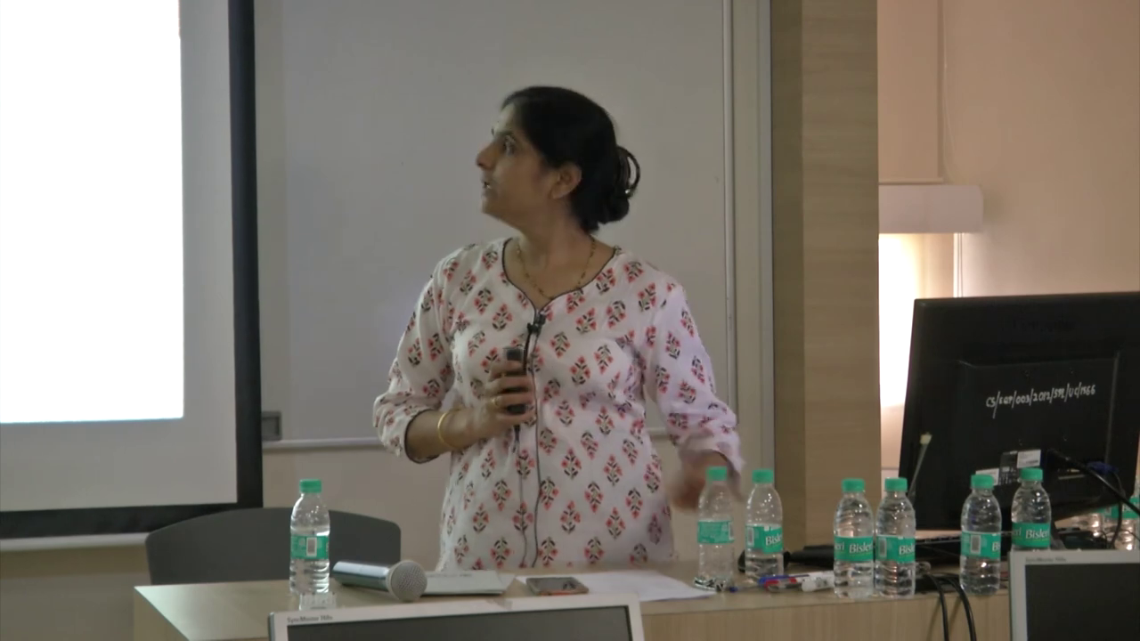
# Step: Return to Acquisitions home and check the Books fund shows 2,000.00 spent, 198,000.00 available
pyautogui.click(78, 203)
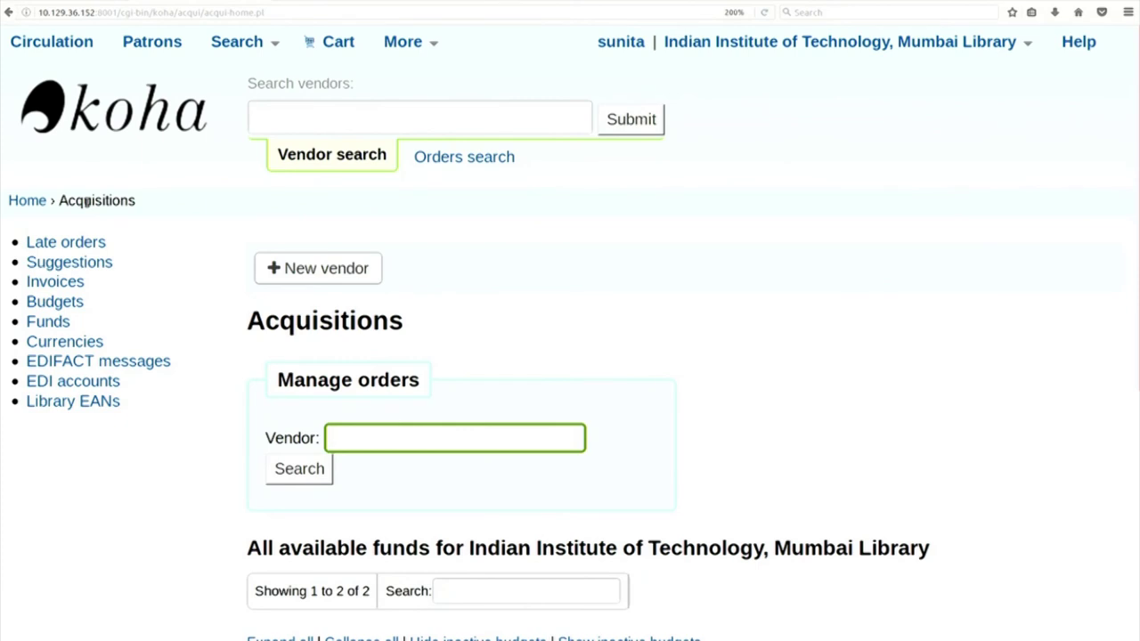
pyautogui.scroll(-5, 88, 205)
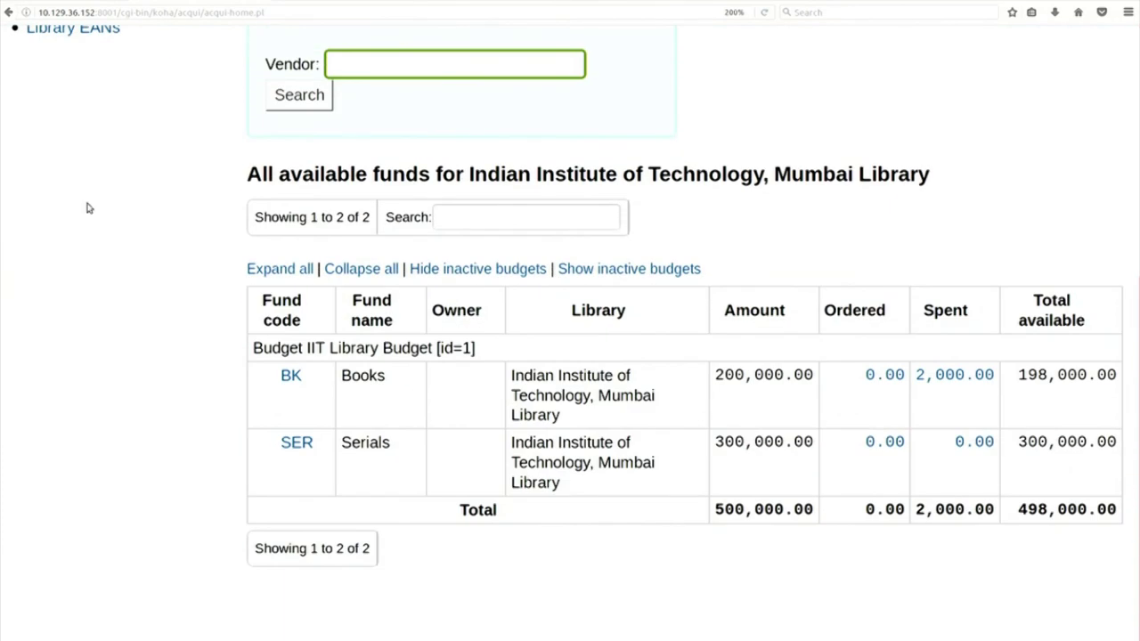